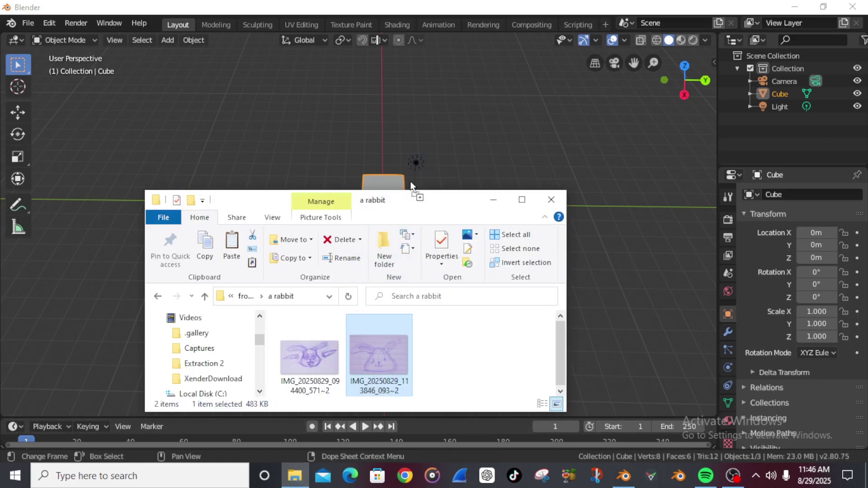
- Place the selected rabbit sketch image in the 3D viewport as a reference and clear its location to the origin
left_click_drag(450, 135, 441, 135)
middle_click_drag(441, 135, 510, 248)
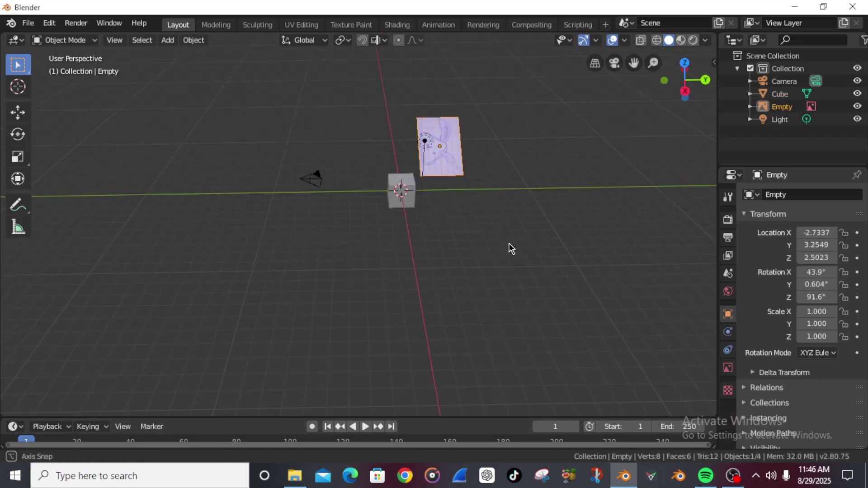
key("alt+g")
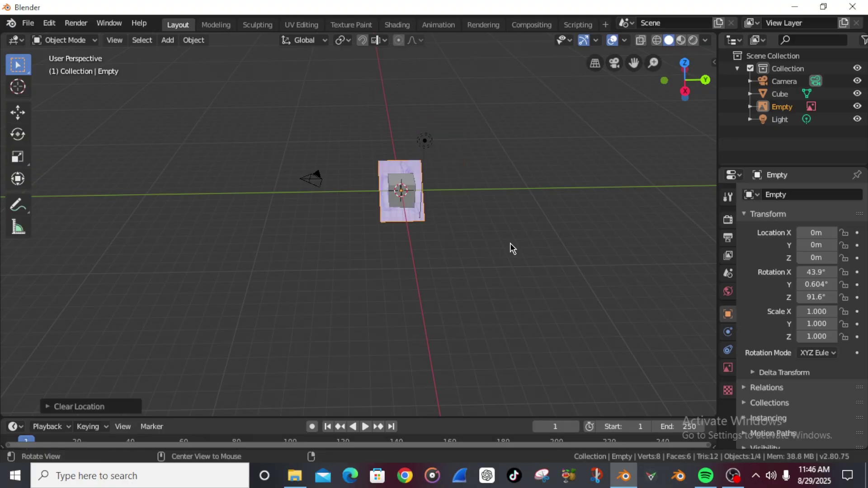
- Set the reference image's X, Y and Z rotation to 0°
middle_click_drag(398, 194, 636, 203)
key("n")
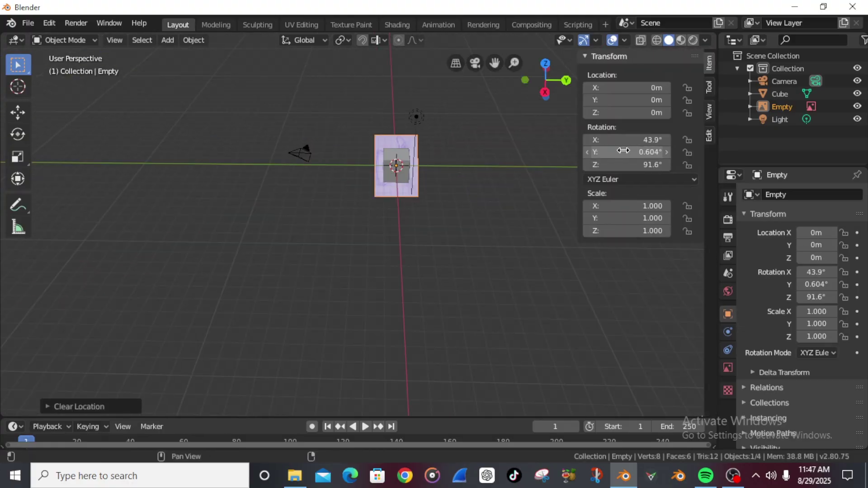
middle_click_drag(404, 246, 405, 170)
scroll(387, 185, "up", 2)
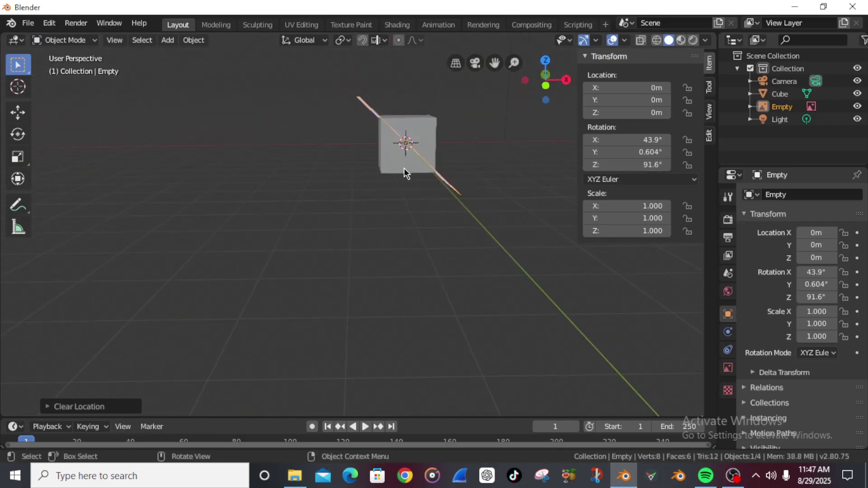
middle_click_drag(360, 136, 484, 213)
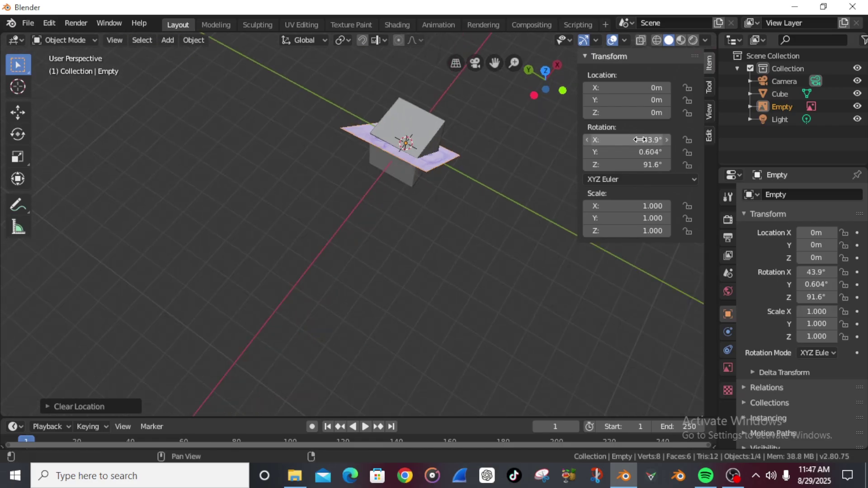
left_click_drag(627, 140, 627, 164)
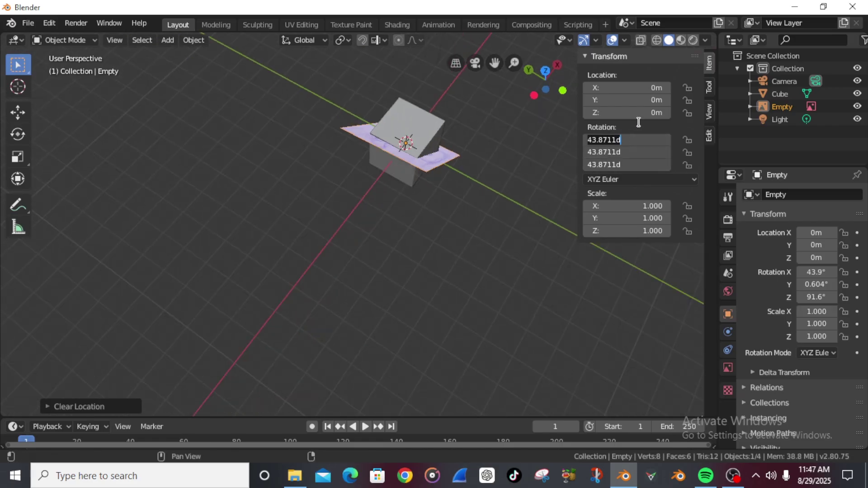
type("0")
key("Return")
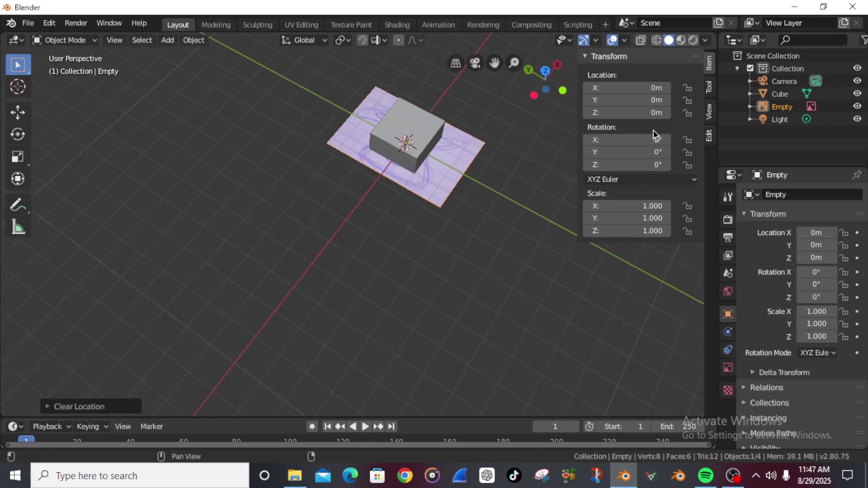
- Deselect the reference image and switch to the front orthographic view
scroll(443, 95, "down", 5)
scroll(476, 186, "up", 7)
middle_click_drag(477, 185, 367, 207)
left_click(368, 207)
key("KP_1")
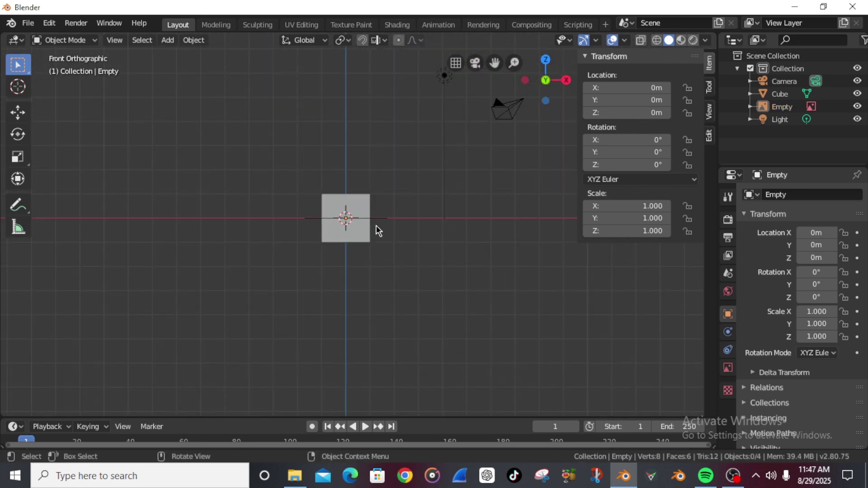
- Check the Emulate Numpad setting in the Input preferences, and close the preferences
left_click(49, 23)
left_click(74, 192)
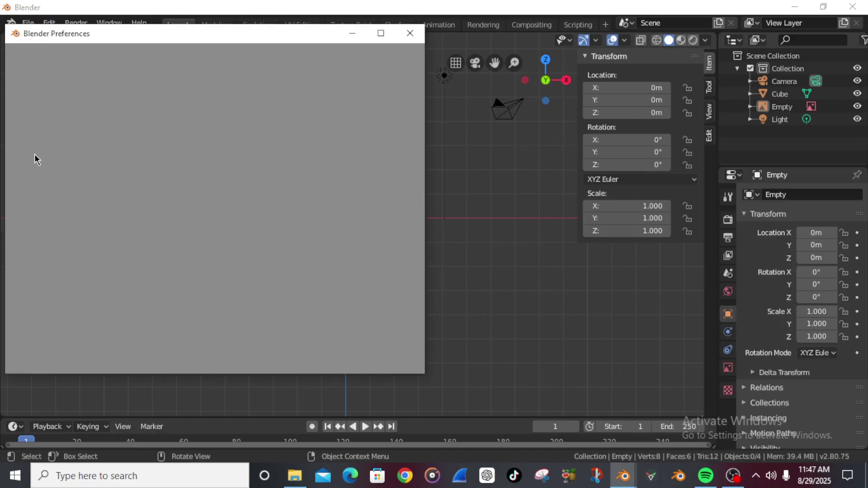
left_click(45, 181)
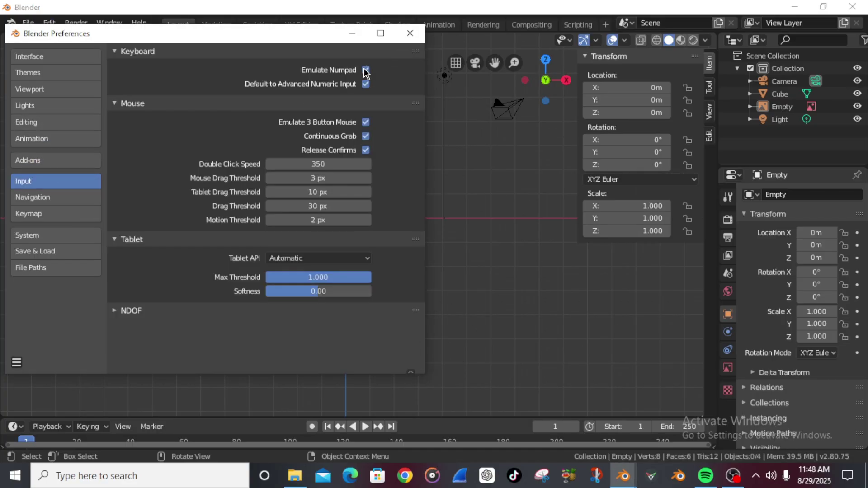
left_click(411, 34)
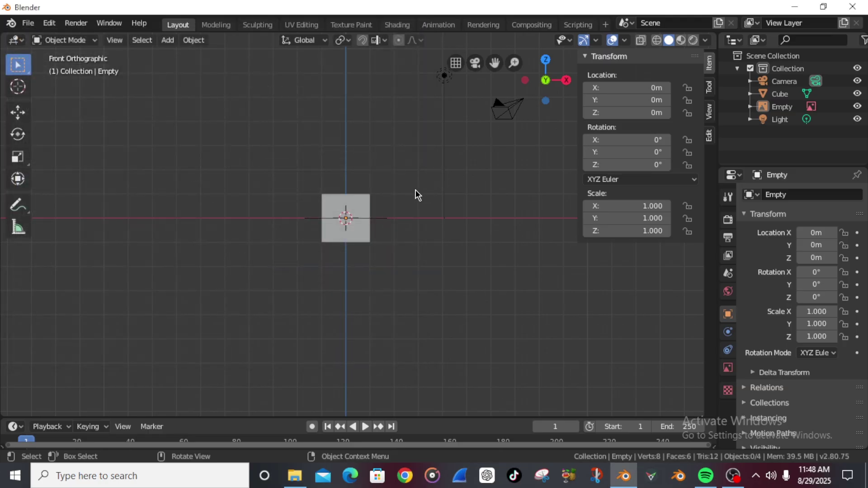
- View the scene from the right side and return to the front orthographic view
key("3")
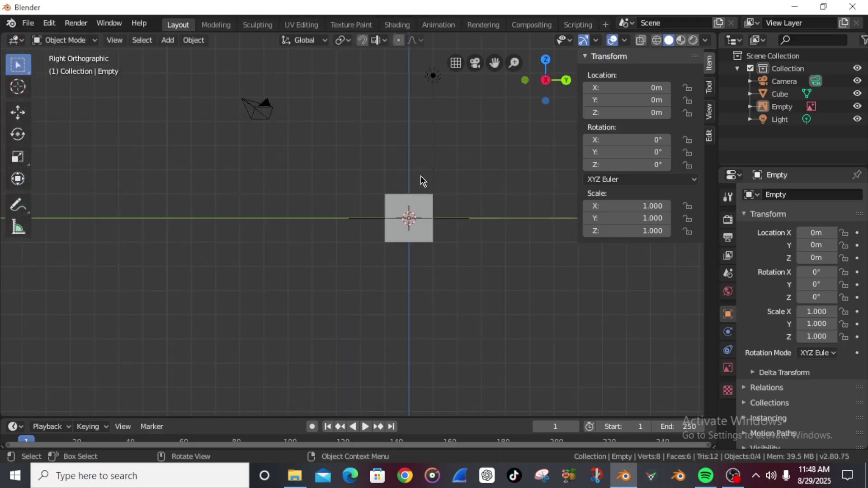
key("1")
mouse_move(365, 182)
middle_mouse_down()
mouse_move(359, 232)
mouse_move(357, 195)
middle_mouse_up()
key("1")
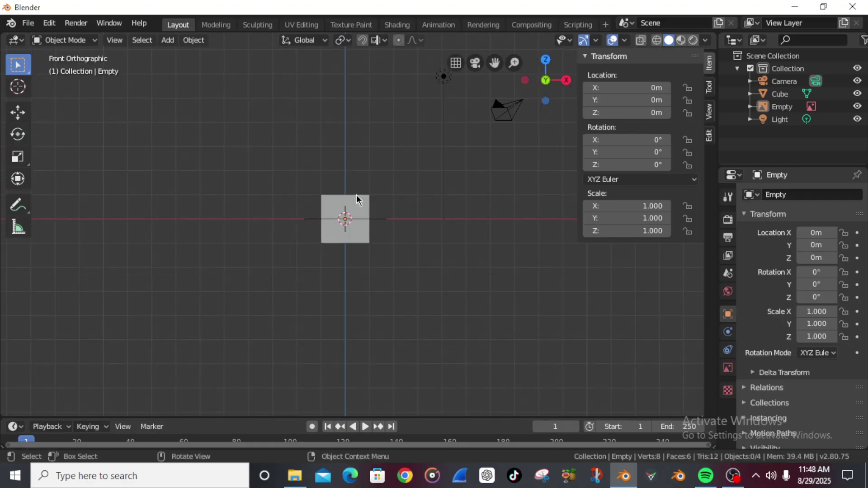
- Select the reference image and try rotating it in the front orthographic view
middle_click_drag(394, 238, 482, 250)
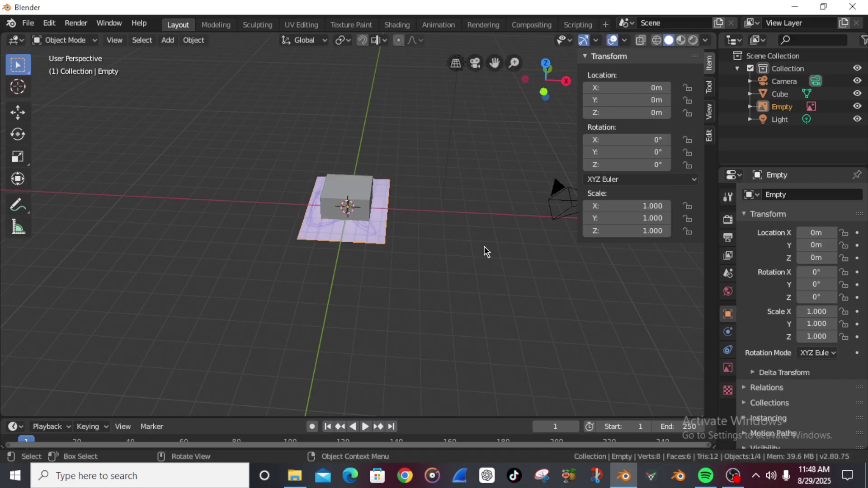
left_click(380, 235)
scroll(388, 245, "up", 3)
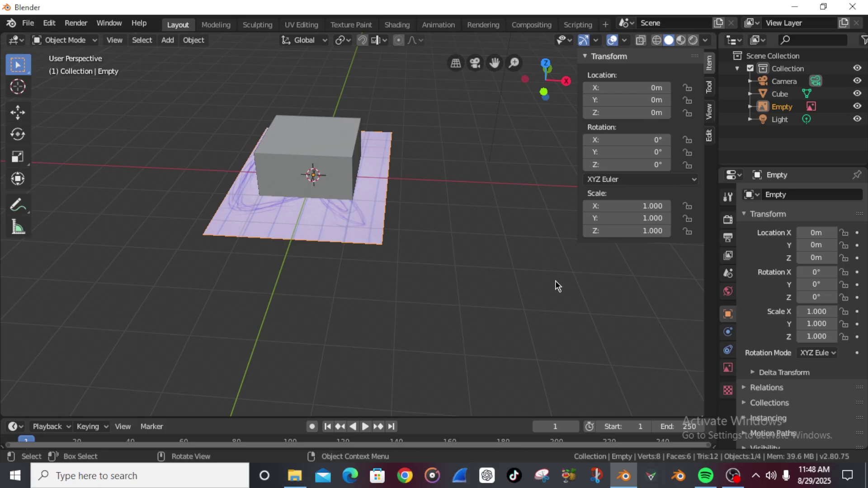
key("KP_1")
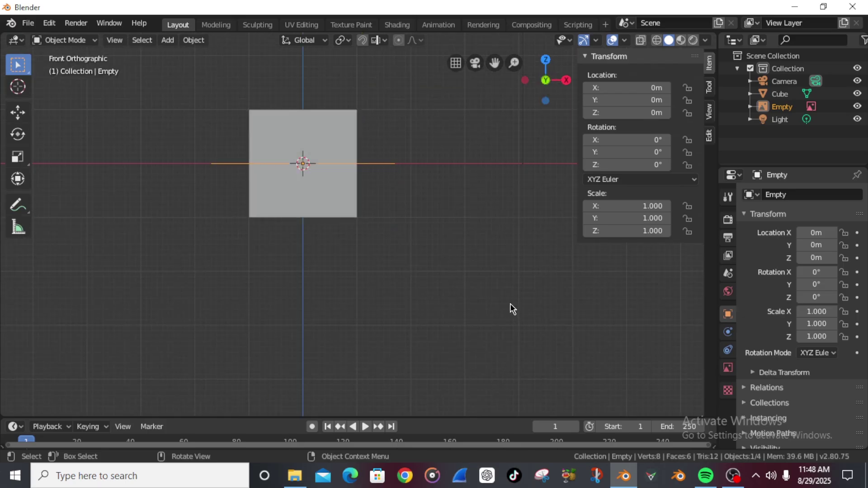
key("r")
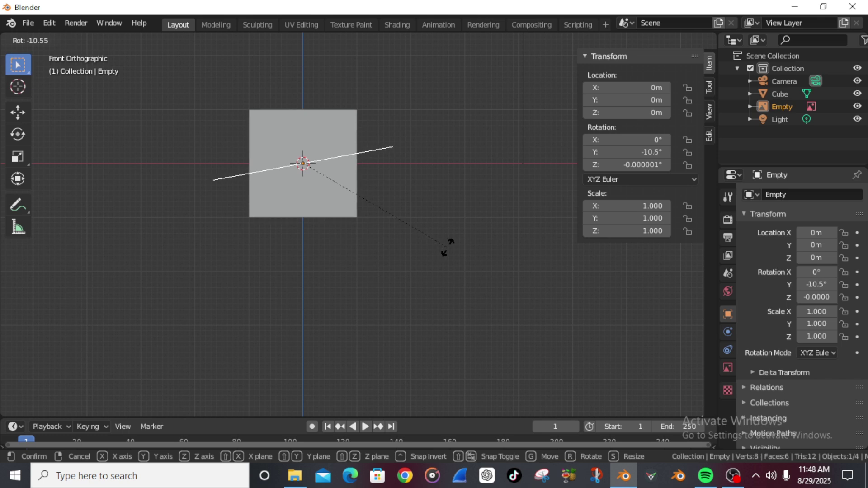
key("Escape")
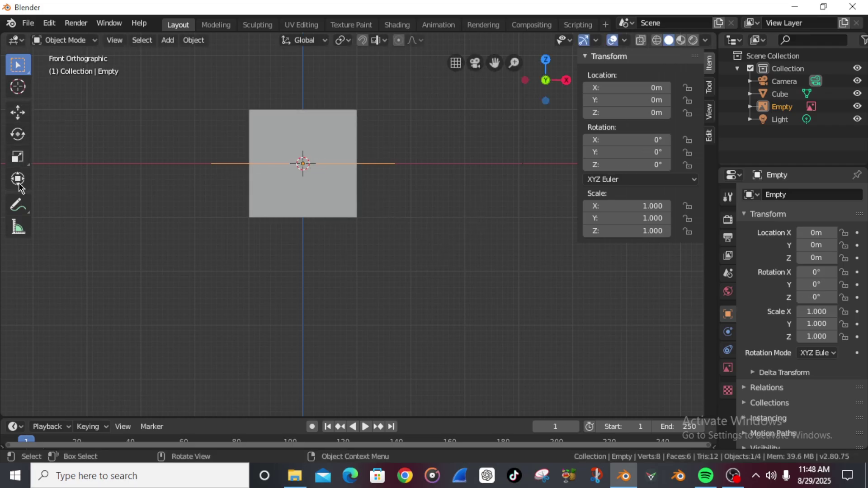
- Mark the Z and X axes with short annotation strokes, and undo the strokes
left_click(18, 205)
mouse_move(299, 81)
left_mouse_down()
mouse_move(277, 83)
mouse_move(324, 83)
left_mouse_up()
left_click_drag(476, 150, 475, 179)
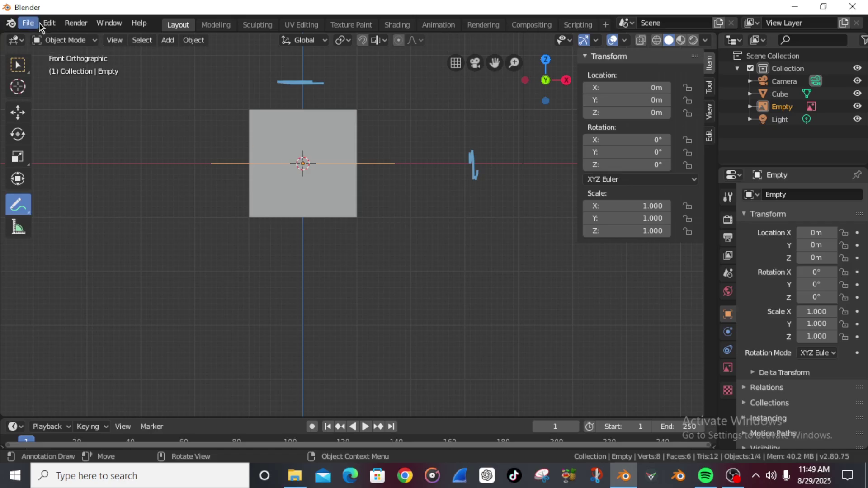
left_click(18, 65)
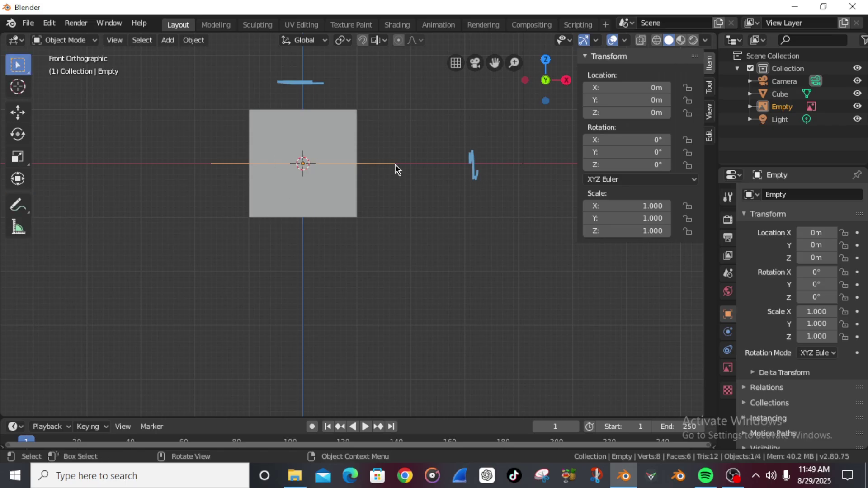
key("ctrl+z")
key("ctrl+z")
middle_click_drag(381, 126, 370, 219)
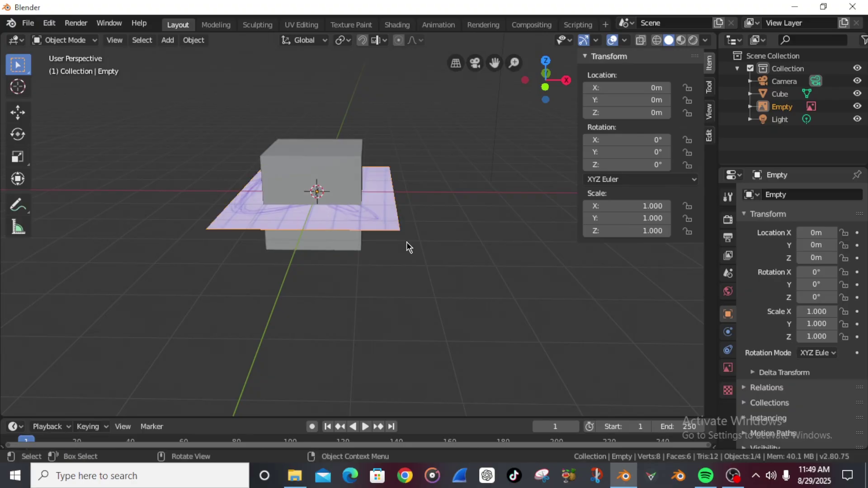
key("r")
key("z")
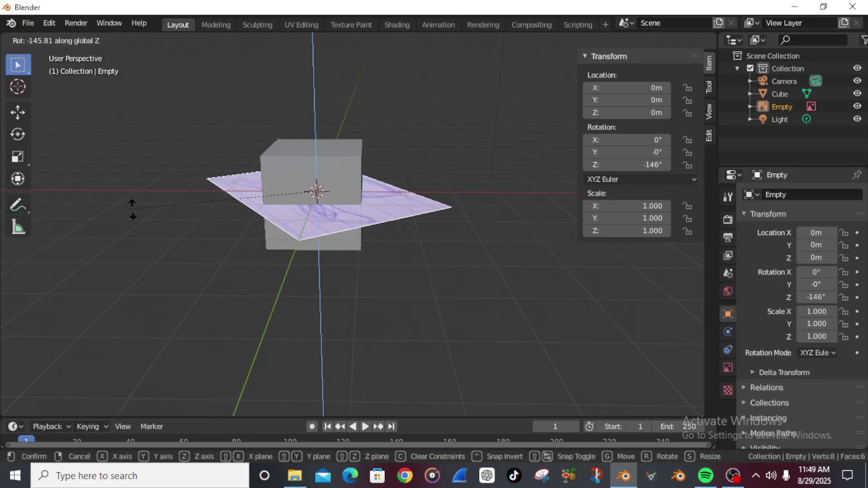
right_click(351, 216)
key("KP_1")
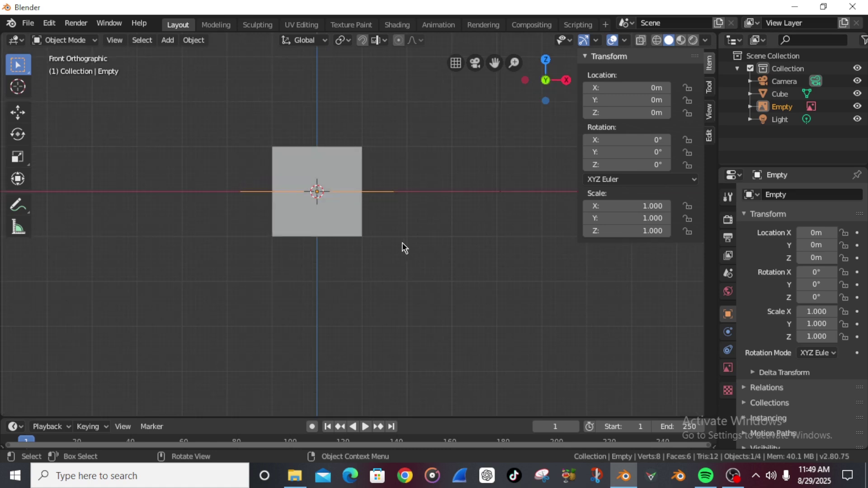
key("r")
key("z")
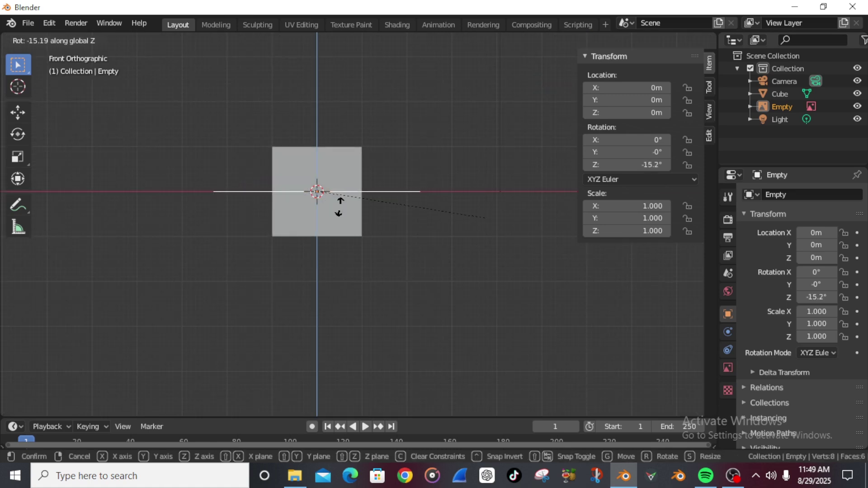
right_click(375, 203)
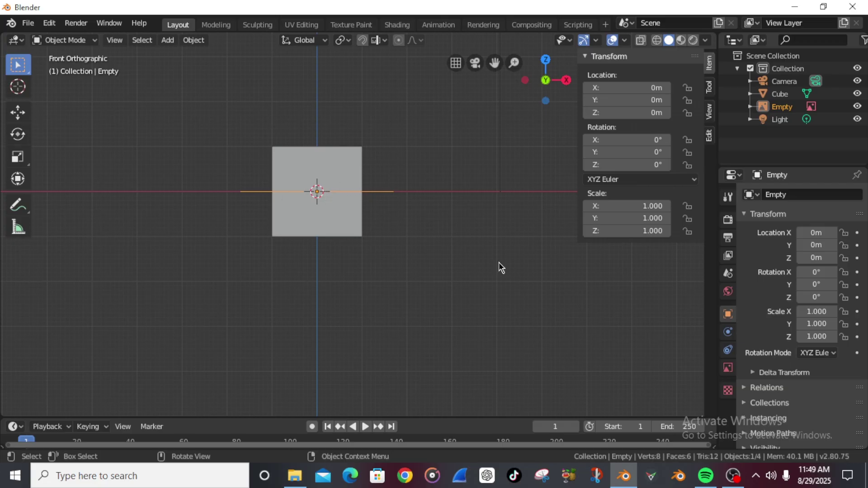
key("r")
key("x")
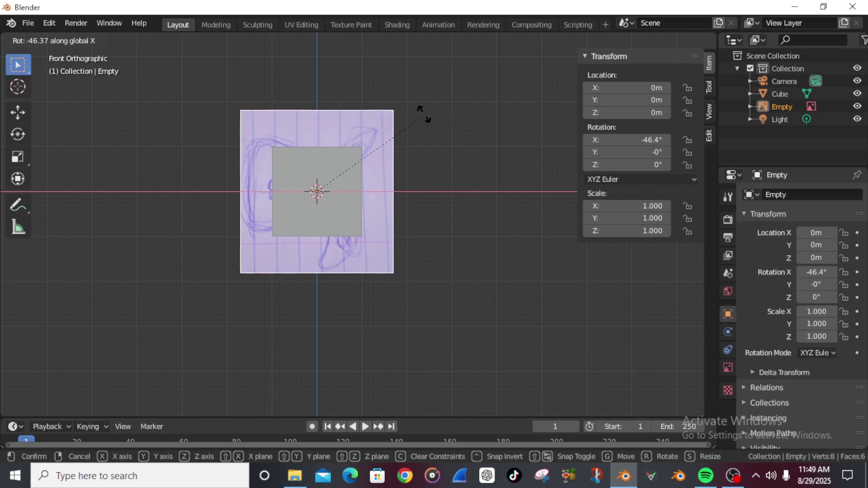
right_click(415, 300)
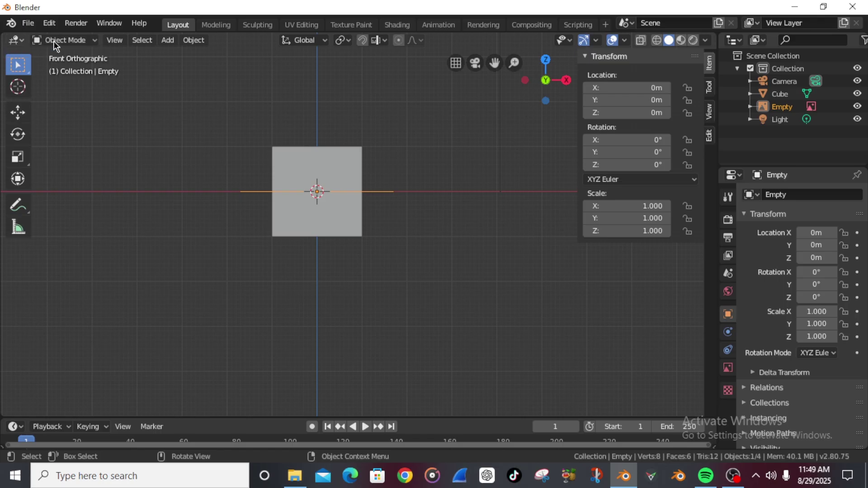
key("r")
key("x")
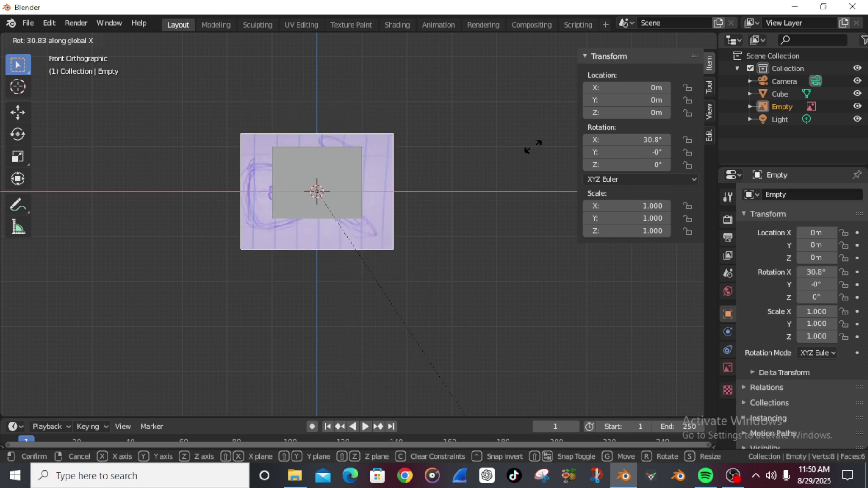
key("Escape")
- Rotate the reference image -90° about the global X axis so it stands upright facing the front view
key("r")
key("x")
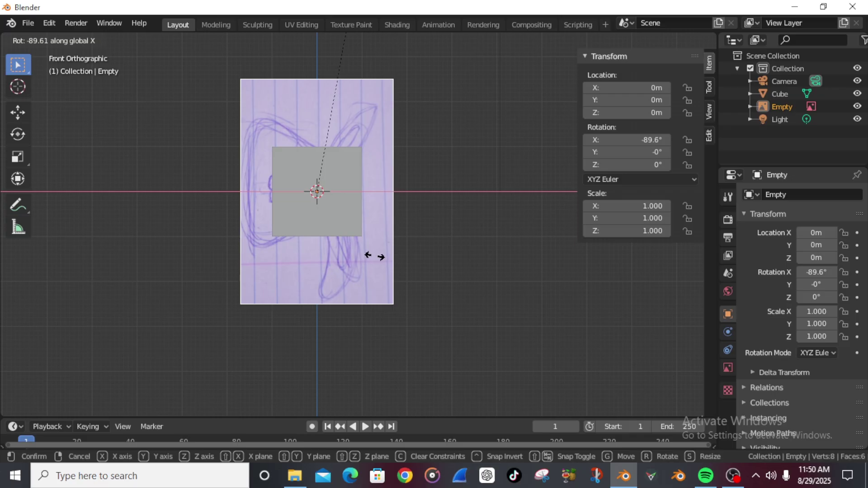
type("-90")
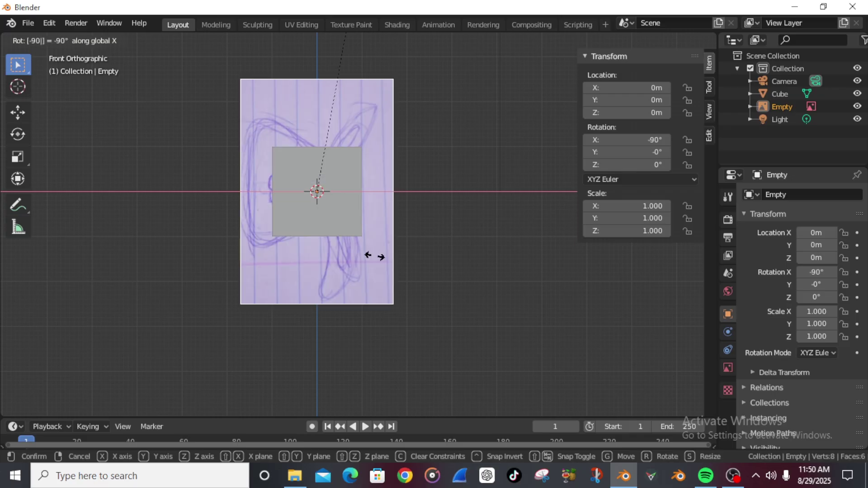
key("Return")
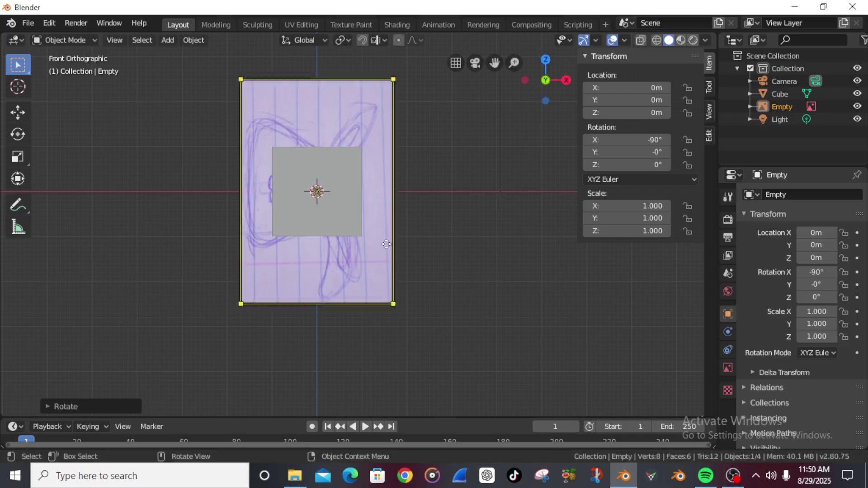
- Move the cube about 3.36 m along the X axis, clear of the sketch, and select the reference image
left_click(347, 174)
key("g")
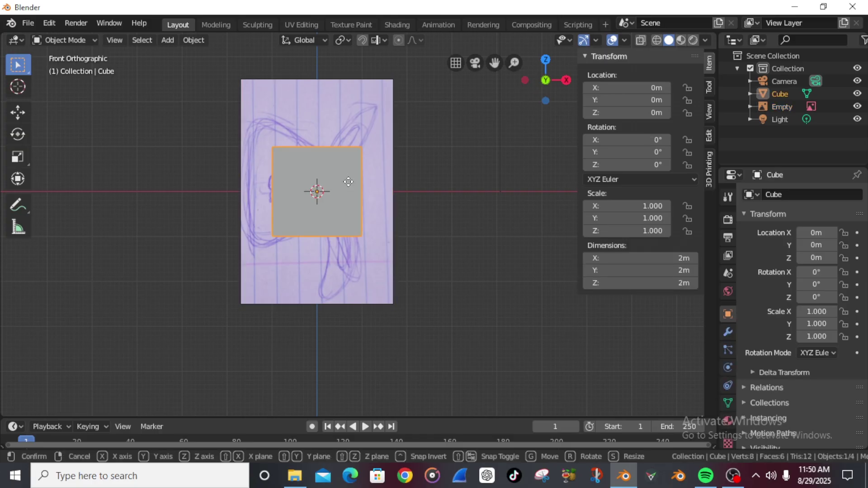
key("x")
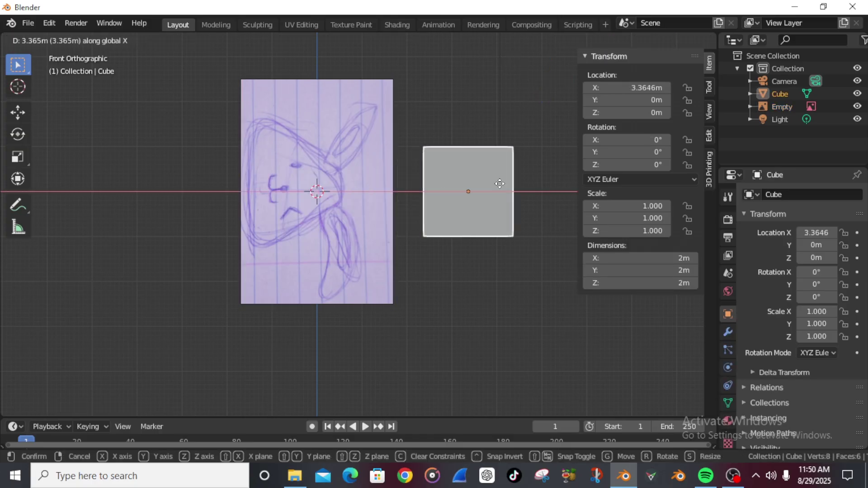
left_click(500, 184)
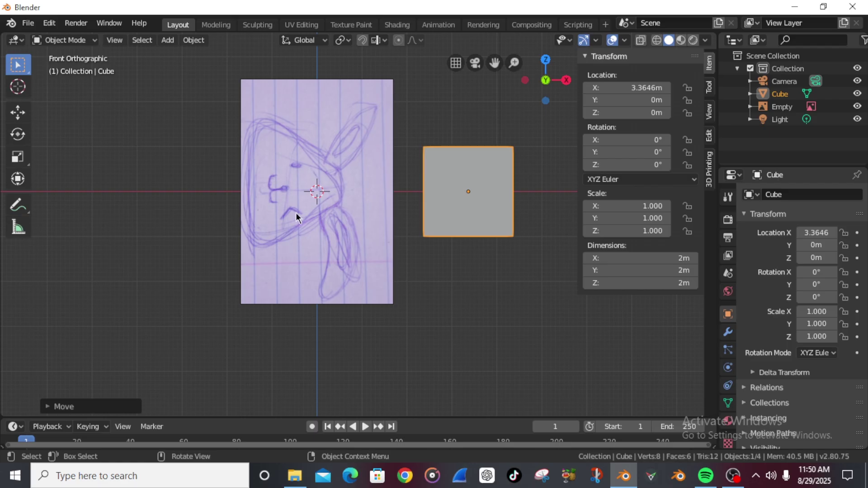
left_click(349, 157)
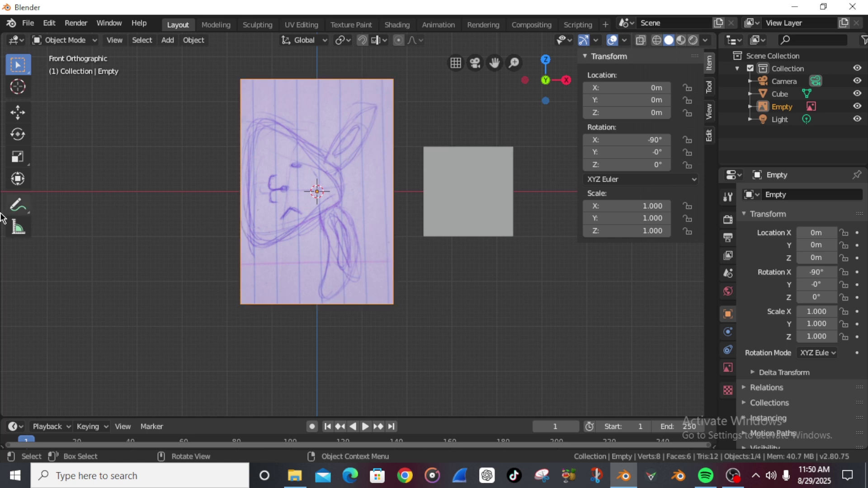
- Sketch annotation arrows around the reference image to indicate the rotation direction, and undo all the strokes
left_click(19, 206)
mouse_move(501, 125)
left_mouse_down()
mouse_move(445, 83)
mouse_move(379, 110)
mouse_move(408, 120)
left_mouse_up()
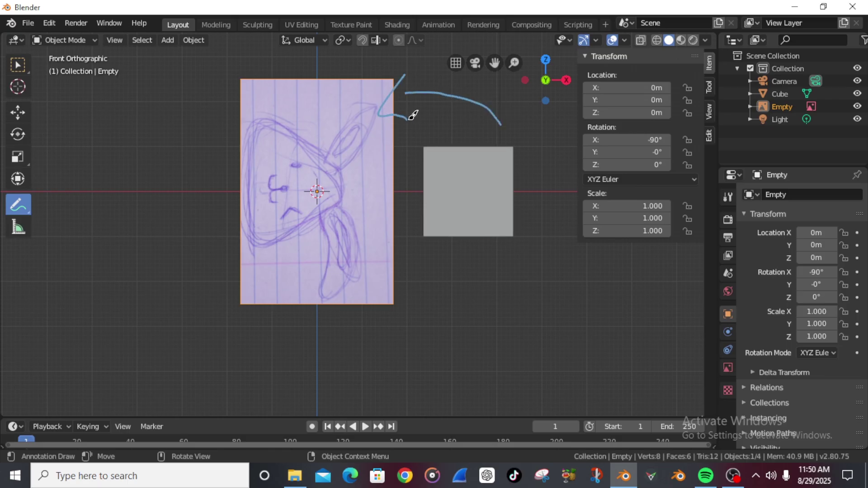
mouse_move(231, 128)
left_mouse_down()
mouse_move(222, 258)
mouse_move(236, 251)
left_mouse_up()
mouse_move(247, 342)
left_mouse_down()
mouse_move(428, 342)
mouse_move(410, 376)
left_mouse_up()
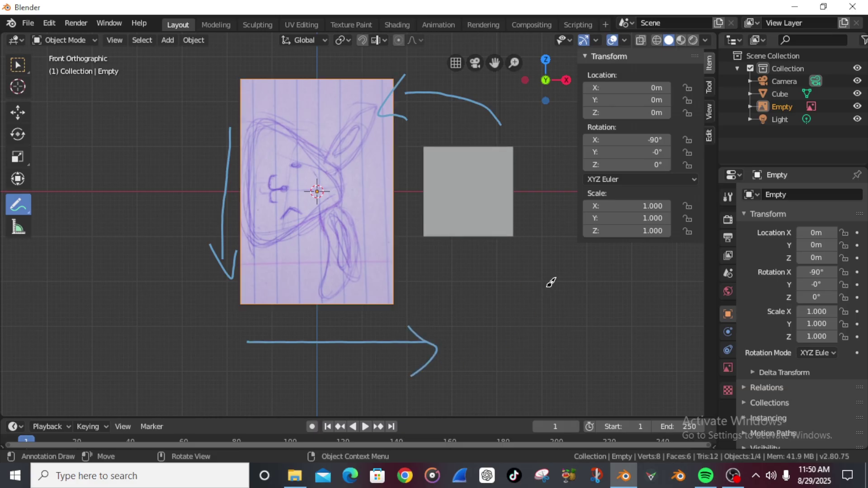
key("ctrl+z")
key("ctrl+z")
key("ctrl+z")
key("ctrl+z")
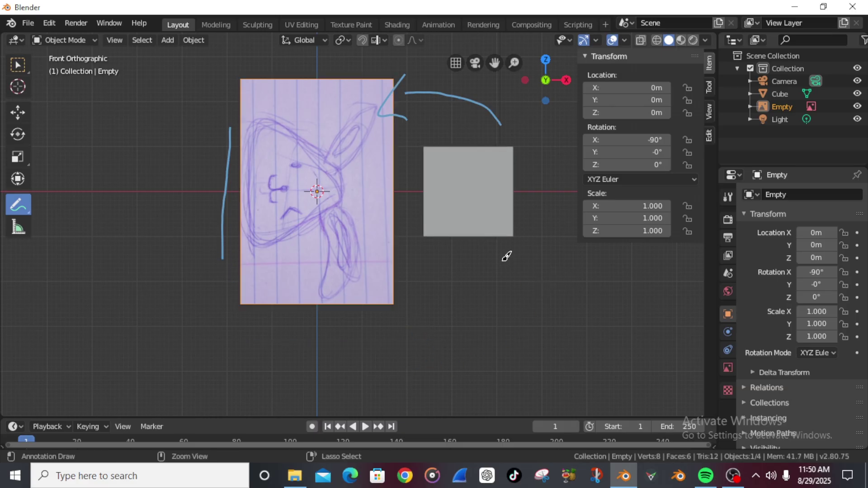
key("ctrl+z")
key("ctrl+z")
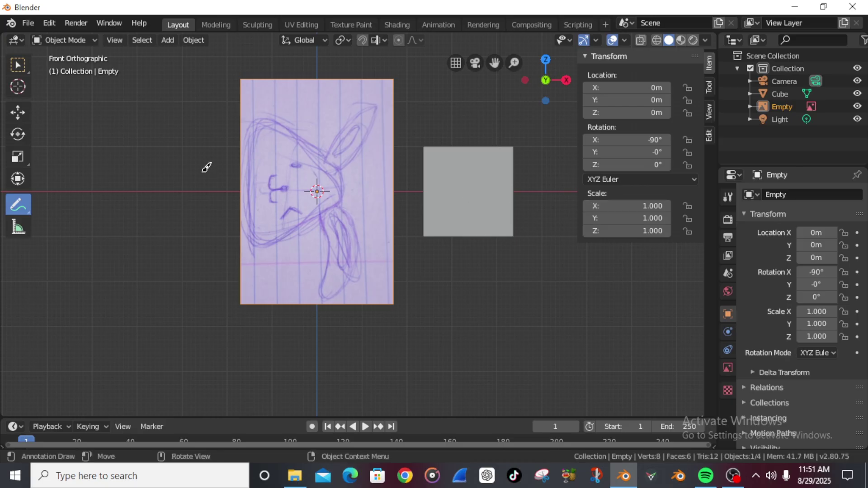
left_click(18, 65)
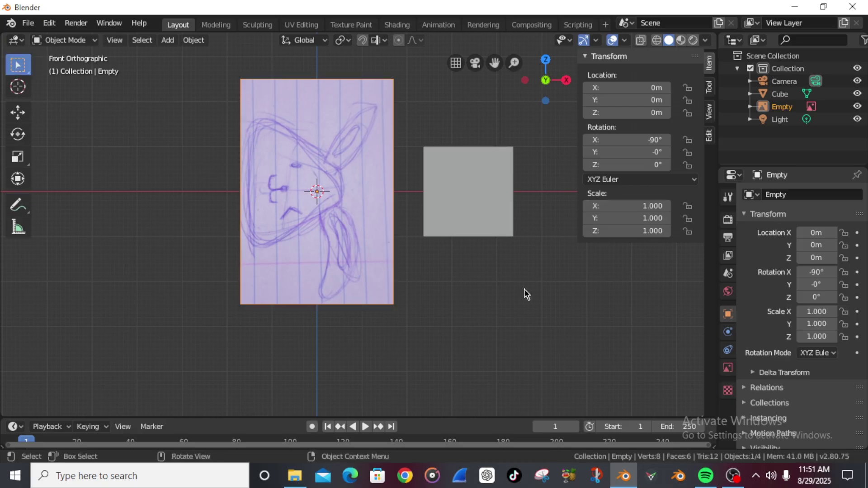
- Rotate the reference image -90° in the front view so the rabbit's head stands upright
key("r")
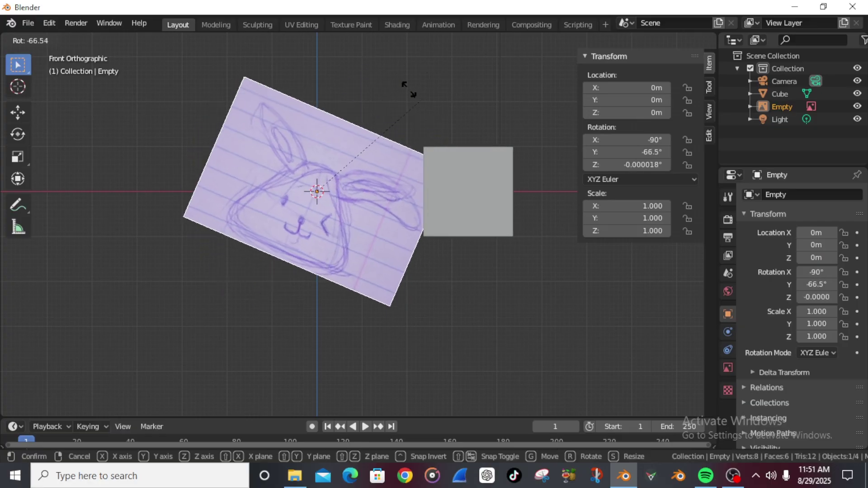
key("Escape")
key("r")
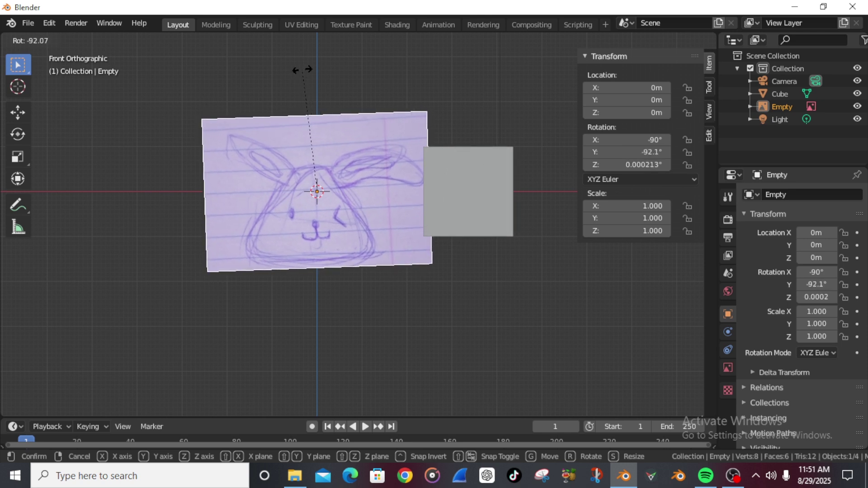
type("-90")
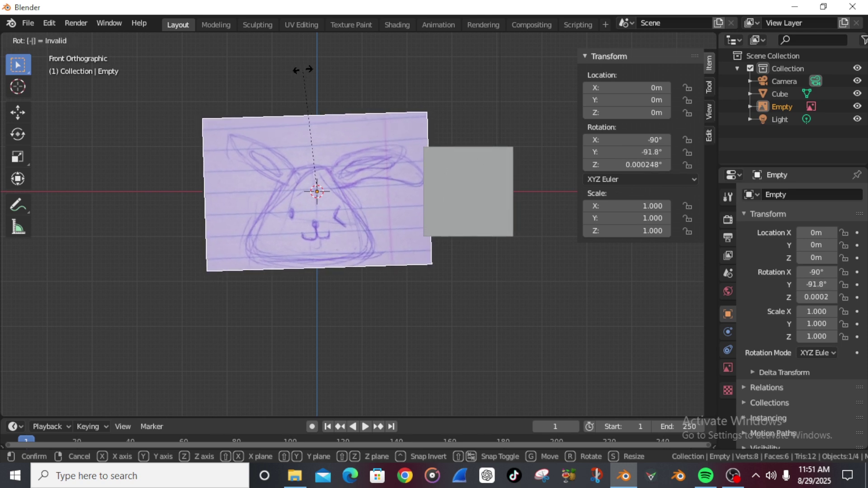
key("Return")
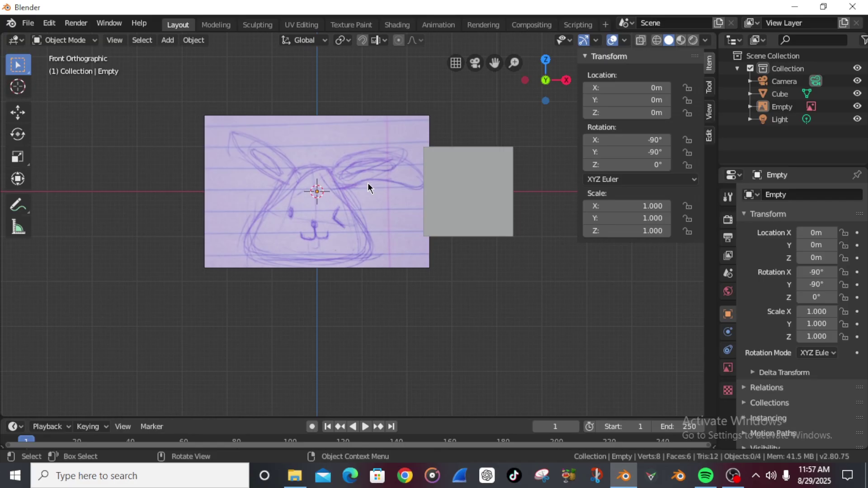
- Clear the cube's location so it returns to the world origin over the sketch
scroll(368, 183, "up", 1)
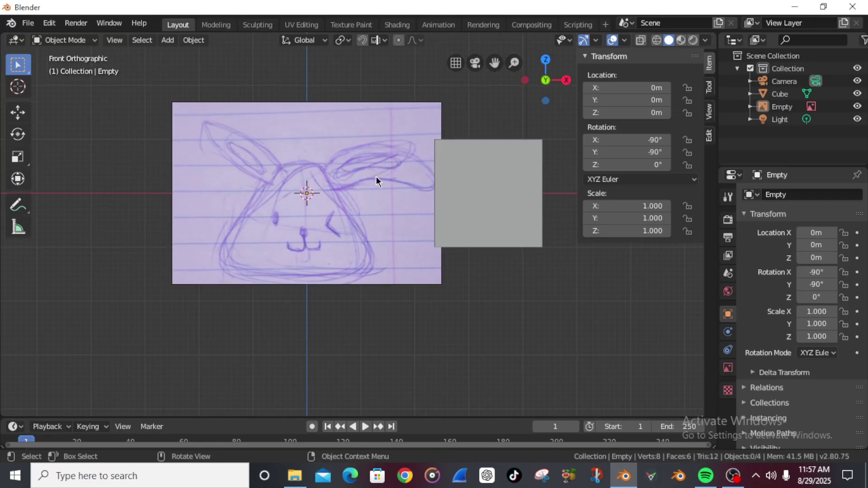
left_click(291, 181)
left_click(301, 168, "shift")
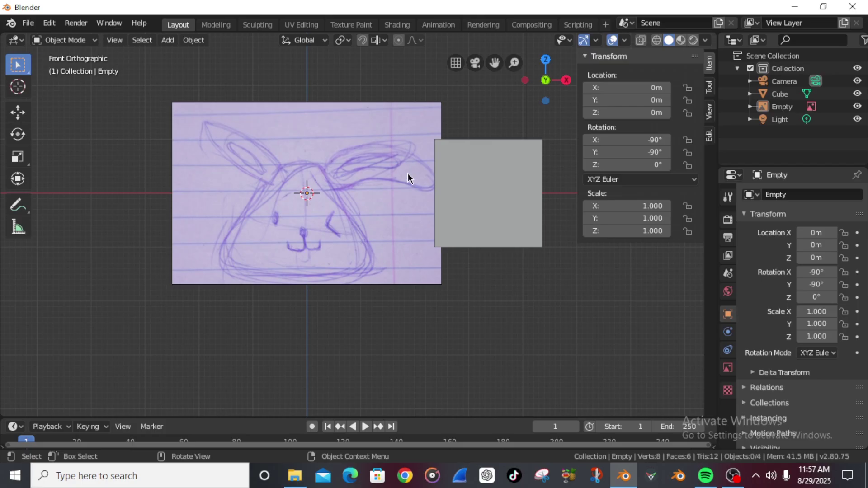
left_click(483, 193)
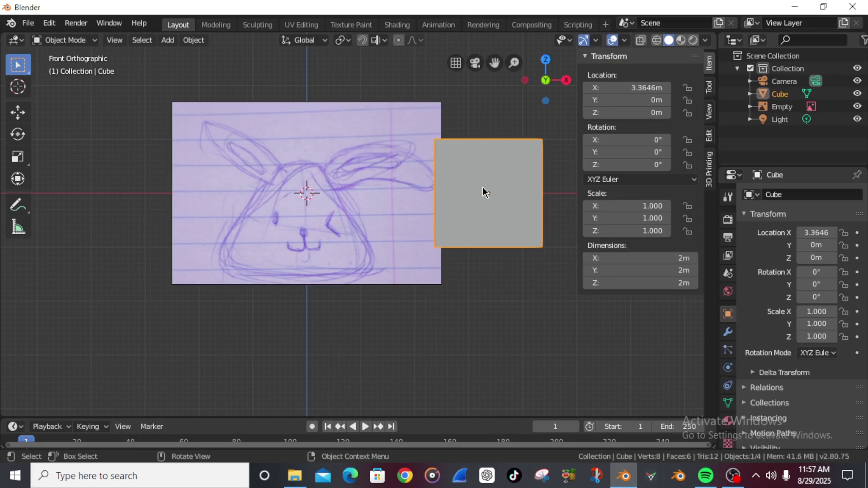
key("alt+g")
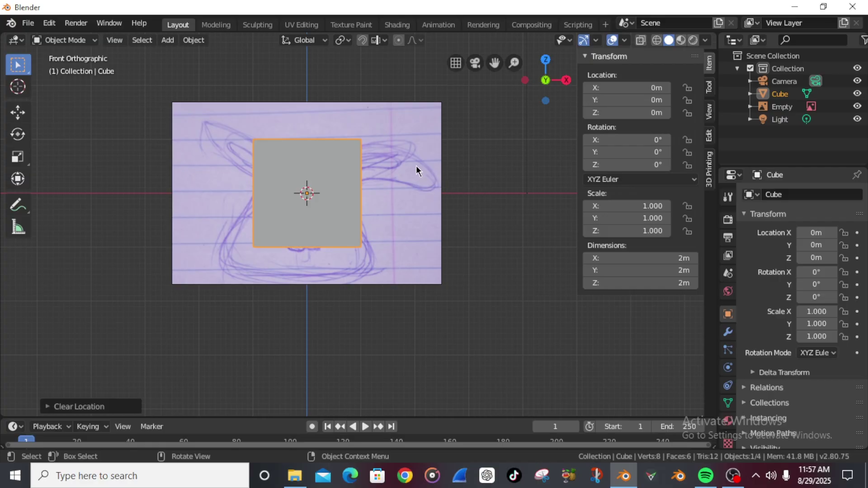
- Scale the cube up uniformly to about 1.776 so it spans the height of the sketch
scroll(417, 170, "up", 2)
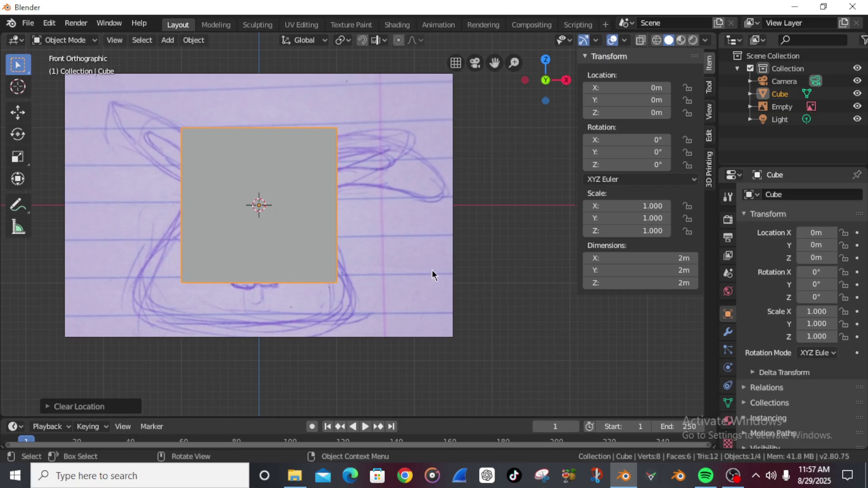
key("s")
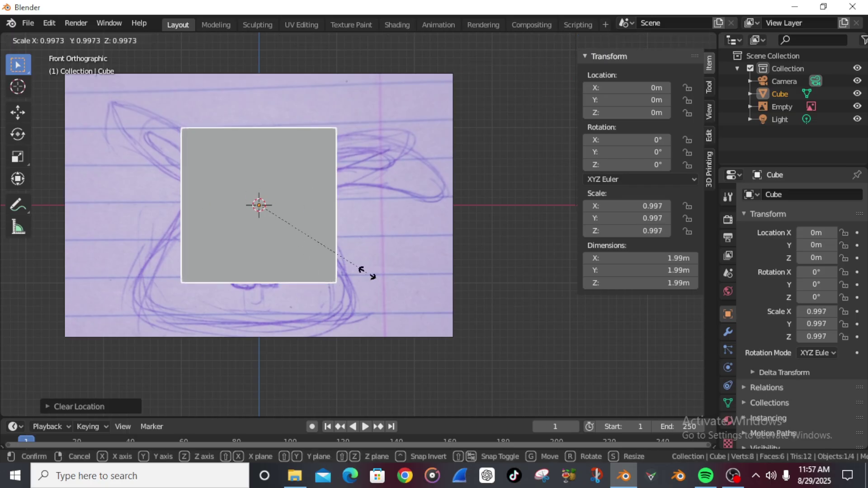
left_click(455, 322)
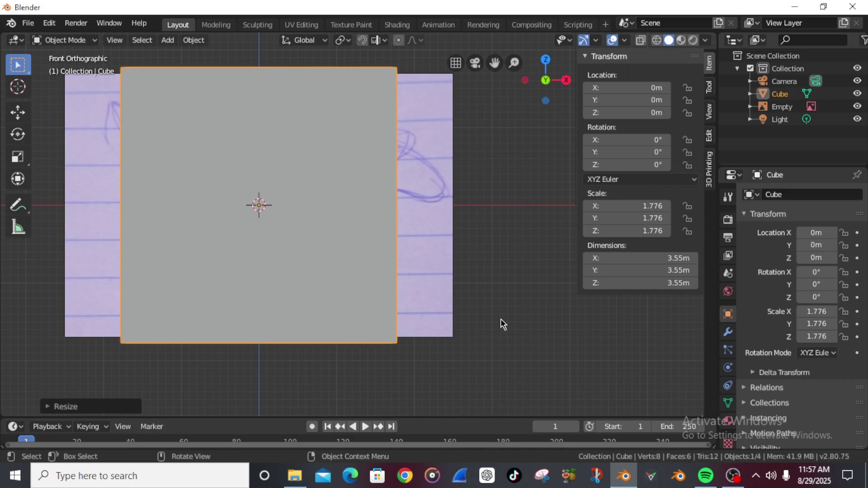
key("s")
left_click(420, 277)
- Enable Use Alpha for the reference image and set its transparency to 0.646
left_click(432, 192)
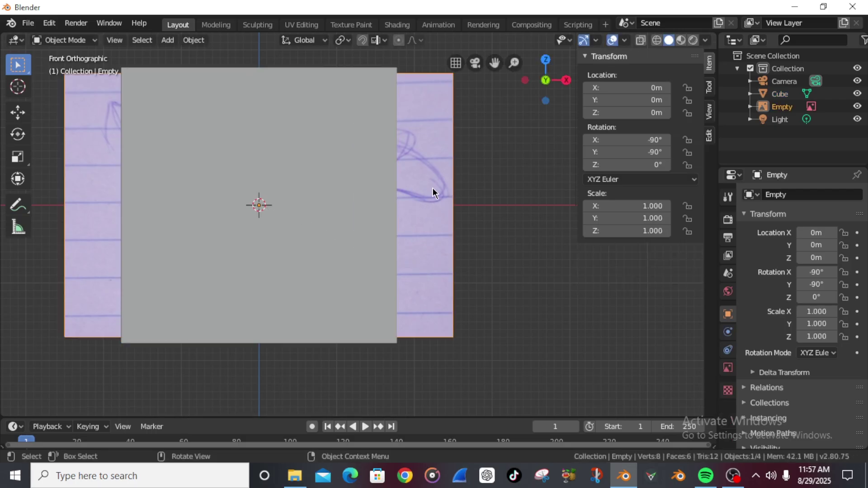
left_click(727, 371)
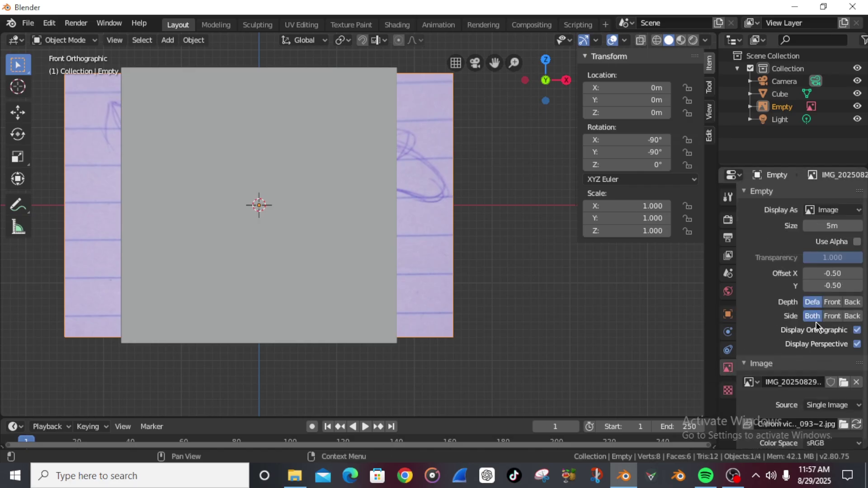
scroll(762, 322, "down", 1)
scroll(764, 321, "up", 1)
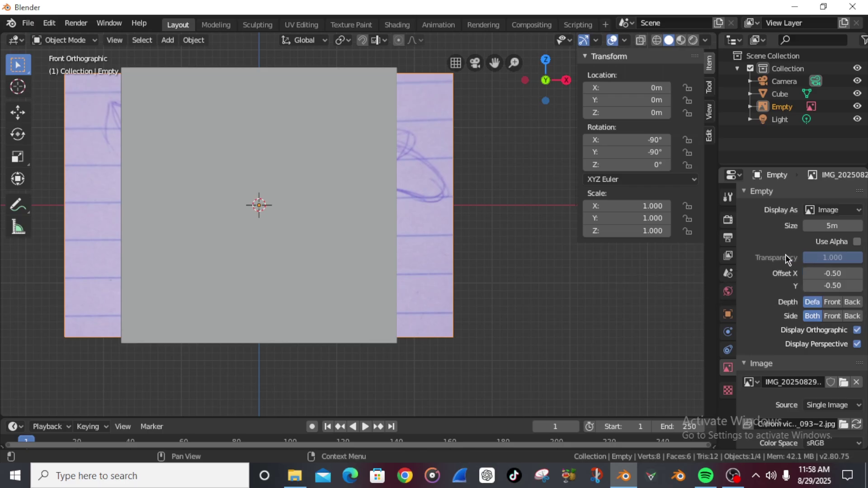
left_click(850, 243)
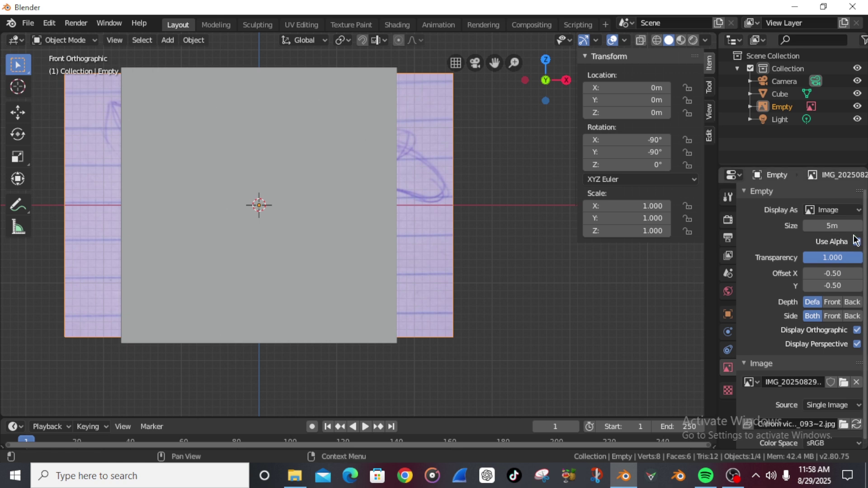
left_click_drag(832, 258, 811, 257)
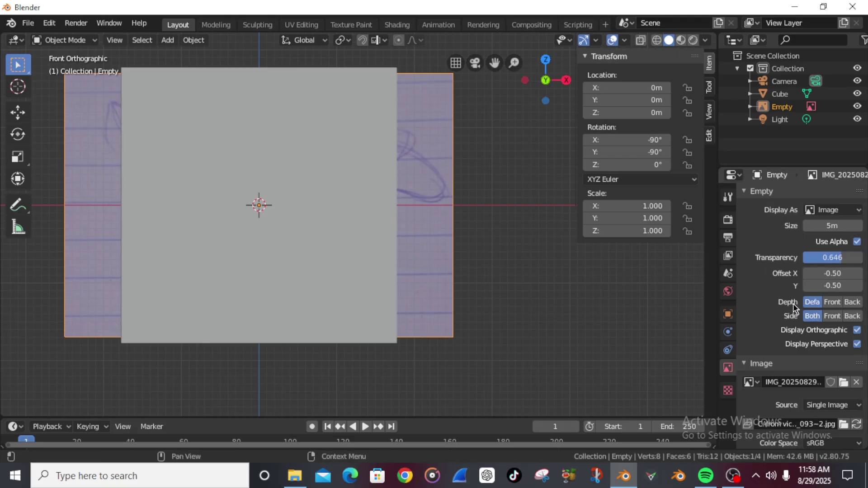
- Set the reference image's depth to Front and check it against the cube from an angle
left_click(835, 303)
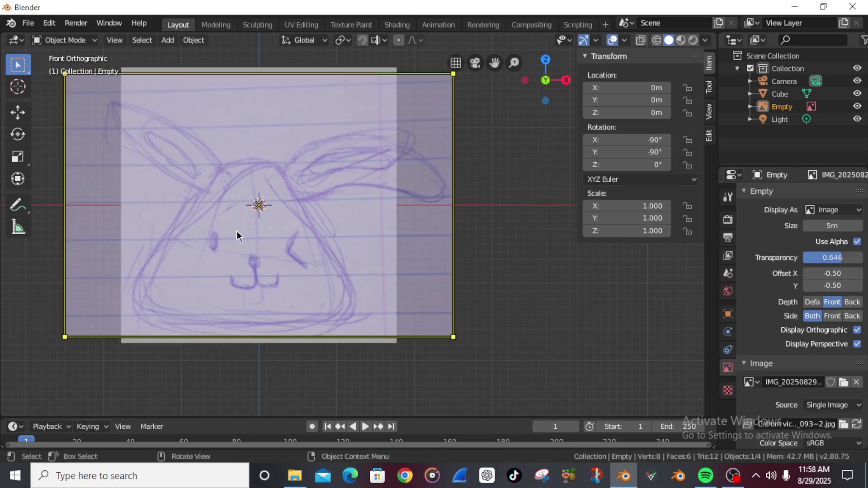
scroll(406, 155, "down", 2)
scroll(427, 171, "up", 2)
middle_click_drag(427, 170, 380, 181)
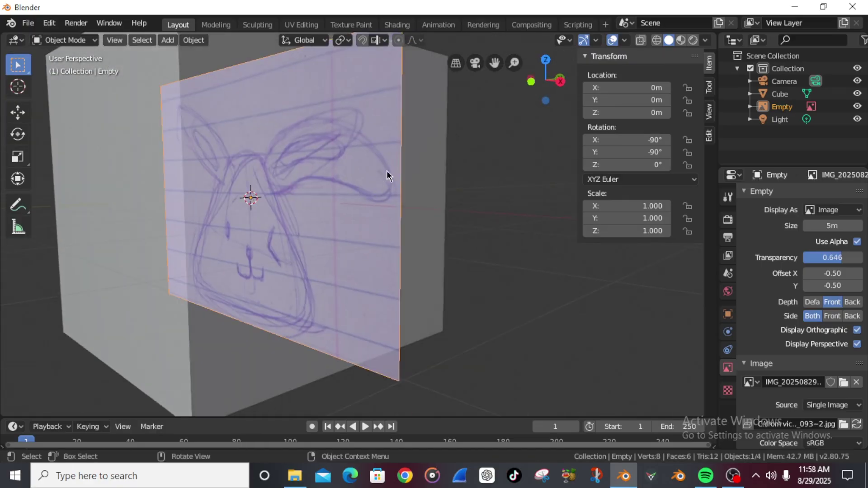
- Return to the front orthographic view and lower the reference image's transparency to 0.448
key("KP_1")
scroll(360, 158, "down", 2)
scroll(361, 159, "up", 2)
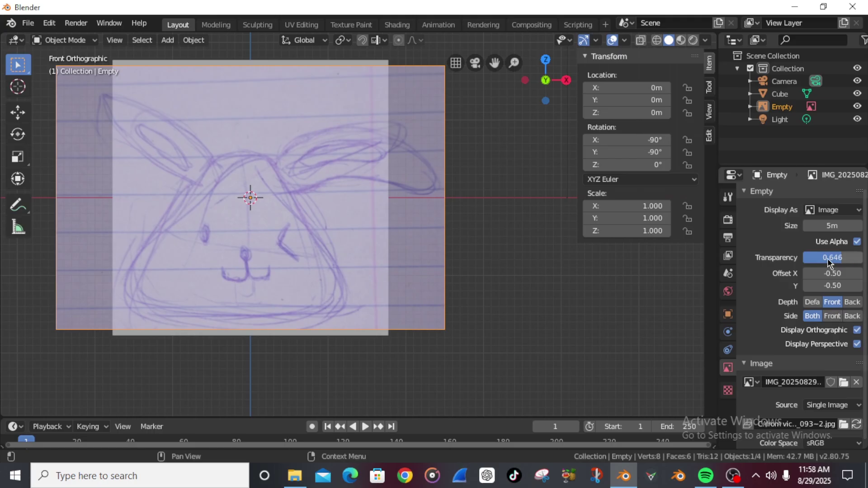
mouse_move(834, 260)
left_mouse_down()
mouse_move(803, 260)
mouse_move(822, 260)
left_mouse_up()
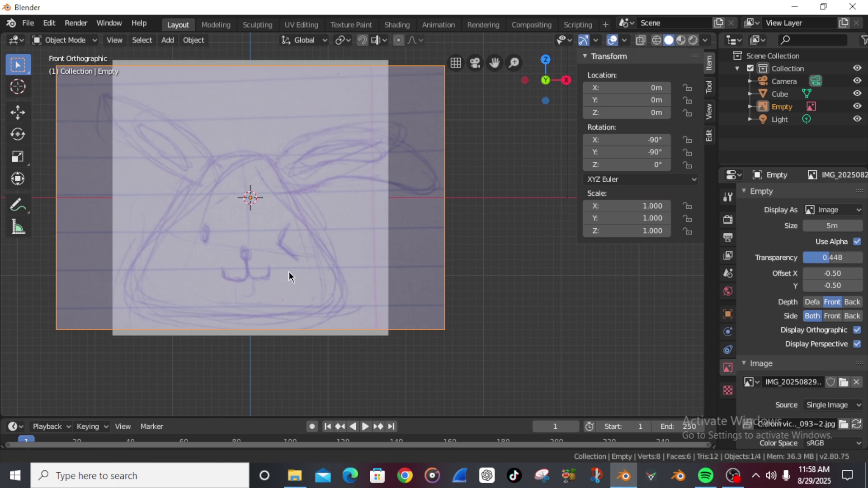
middle_click_drag(283, 273, 325, 280, "shift")
- Widen the outliner area and show the selectability restriction toggles for the scene objects
left_click_drag(718, 149, 704, 149)
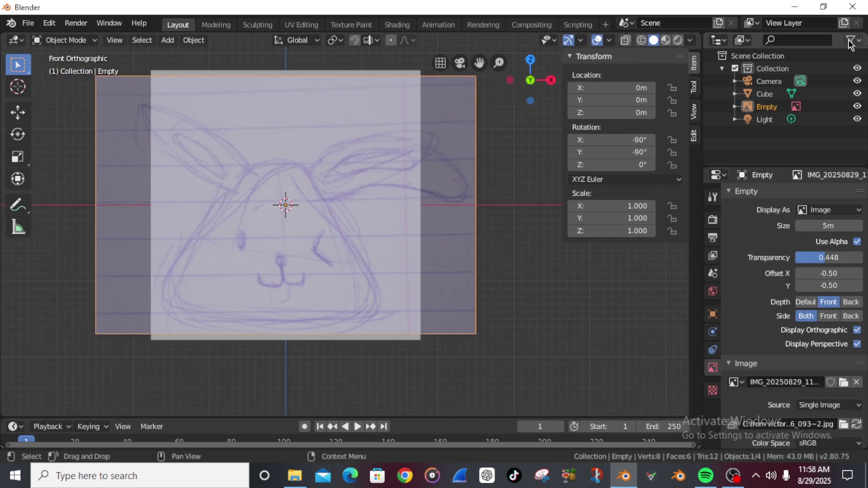
left_click(852, 42)
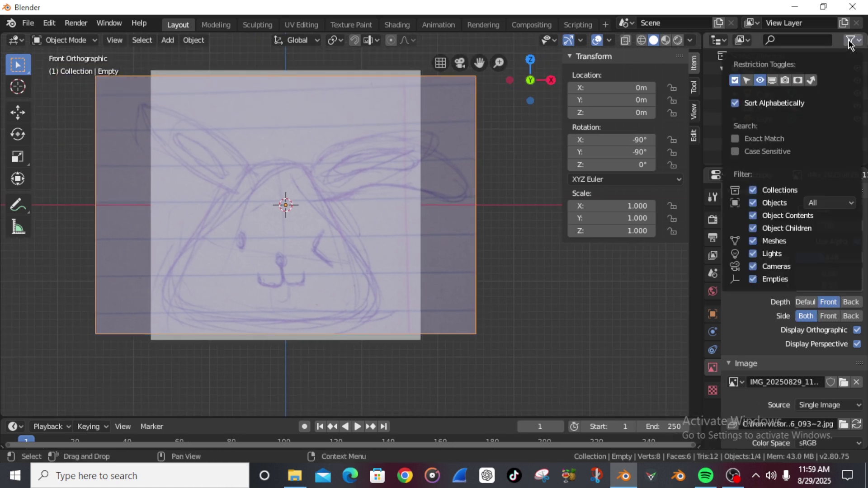
left_click(747, 82)
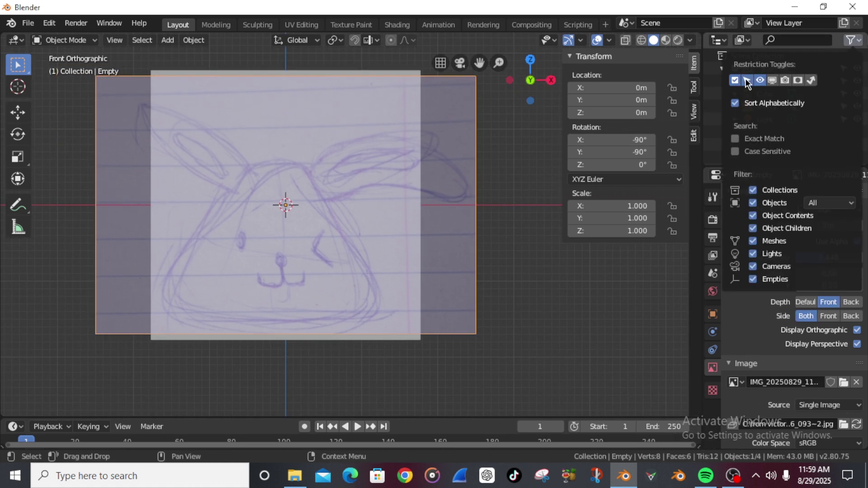
left_click(852, 41)
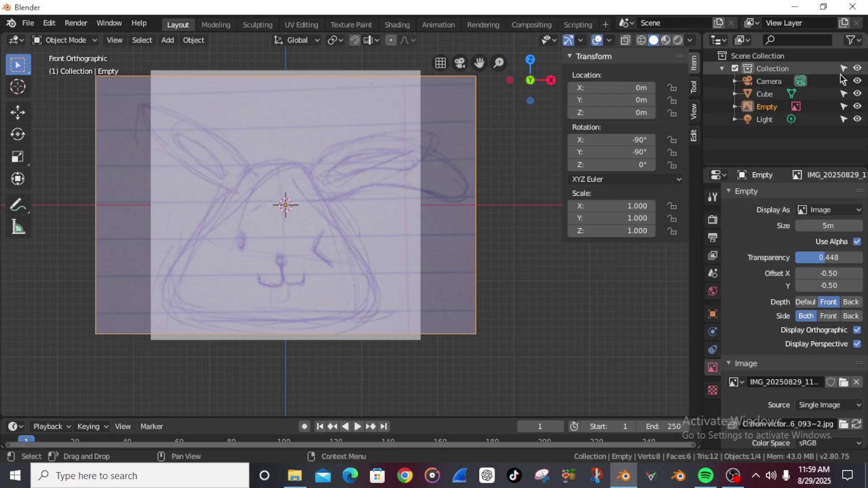
- Toggle the reference image's selectability off and on, and try selecting and moving it in the viewport
left_click(843, 106)
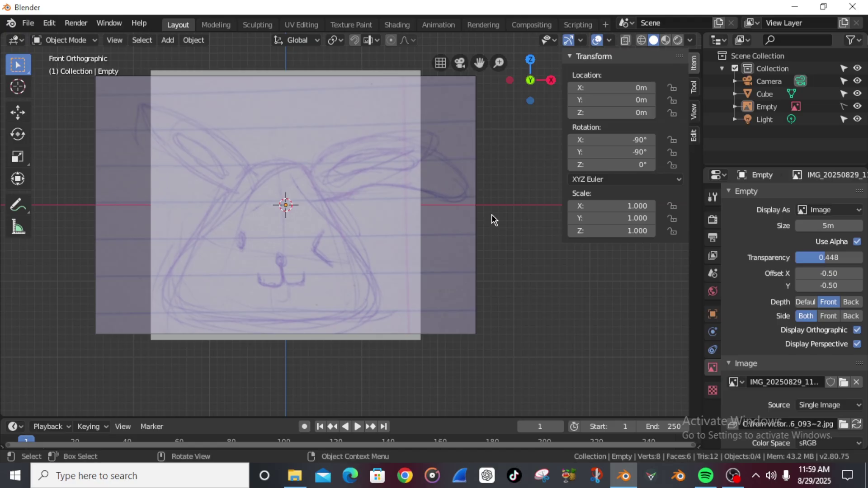
left_click(844, 107)
left_click(843, 106)
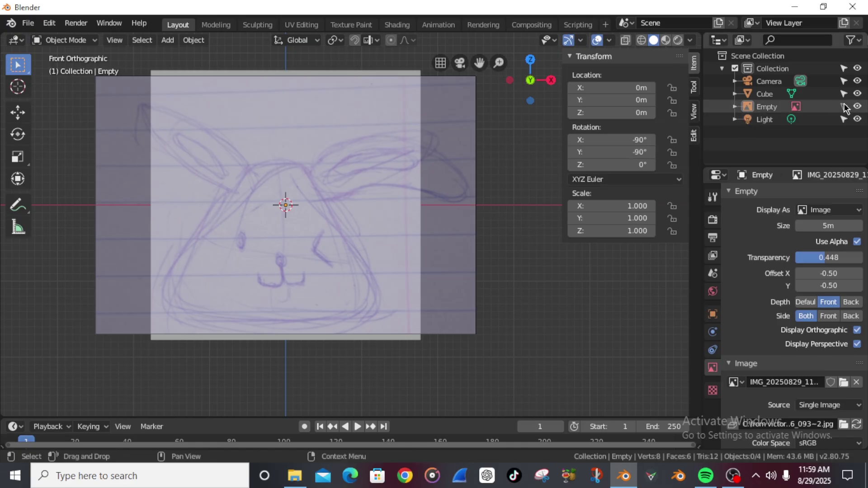
left_click(461, 220)
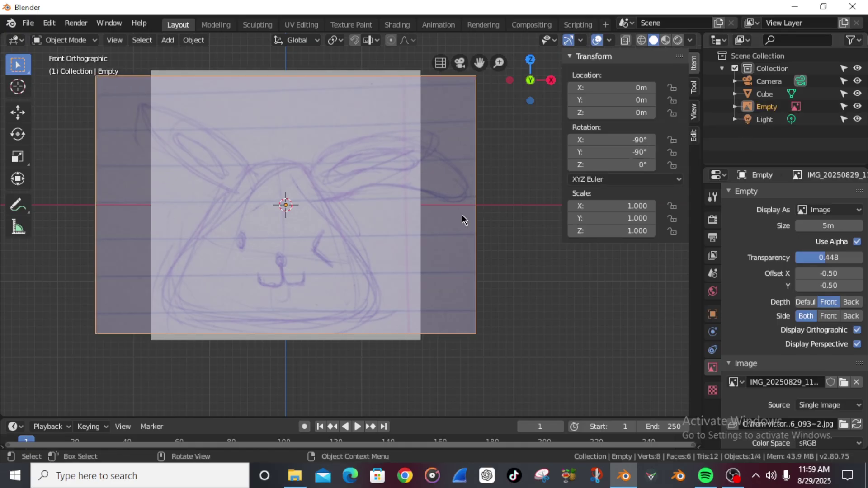
key("g")
key("Escape")
scroll(504, 170, "down", 2)
scroll(504, 169, "up", 2)
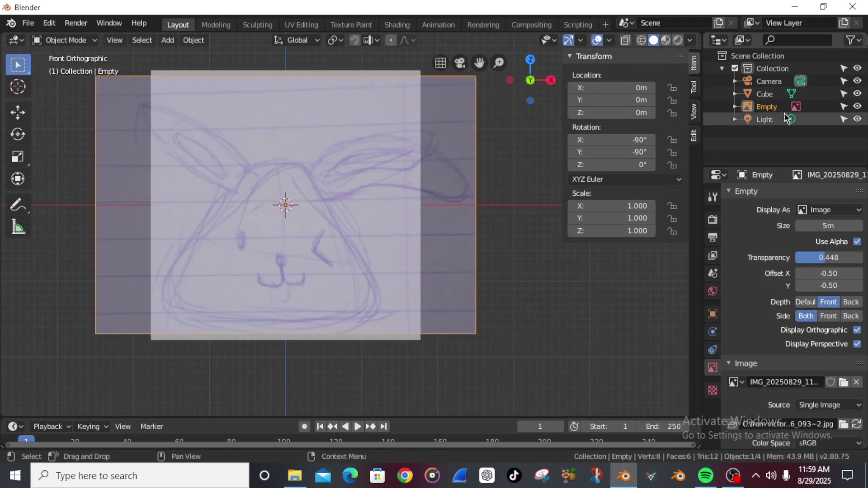
- Make the reference image unselectable and select the cube behind it
left_click(843, 106)
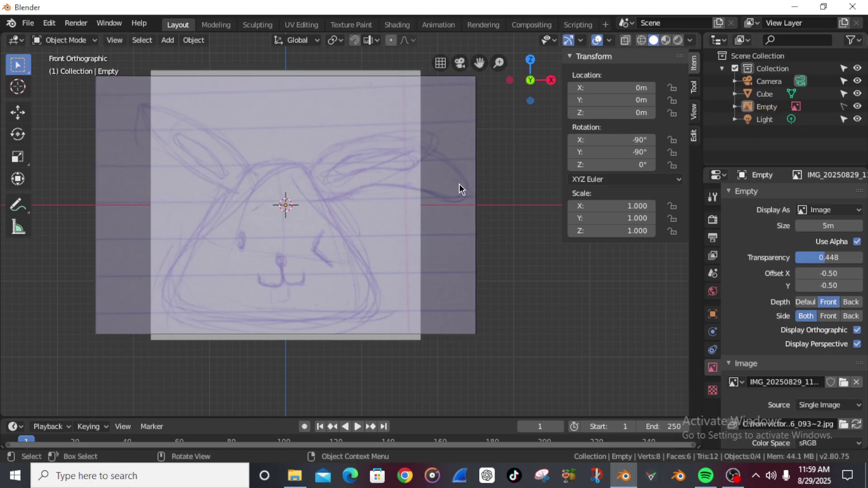
left_click(361, 126)
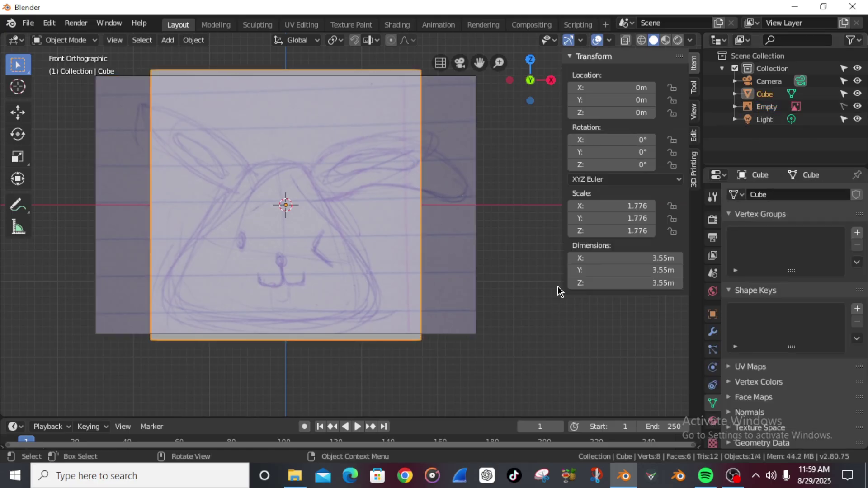
- Scale the cube down uniformly to a scale of about 0.658 and hide the transform sidebar
key("s")
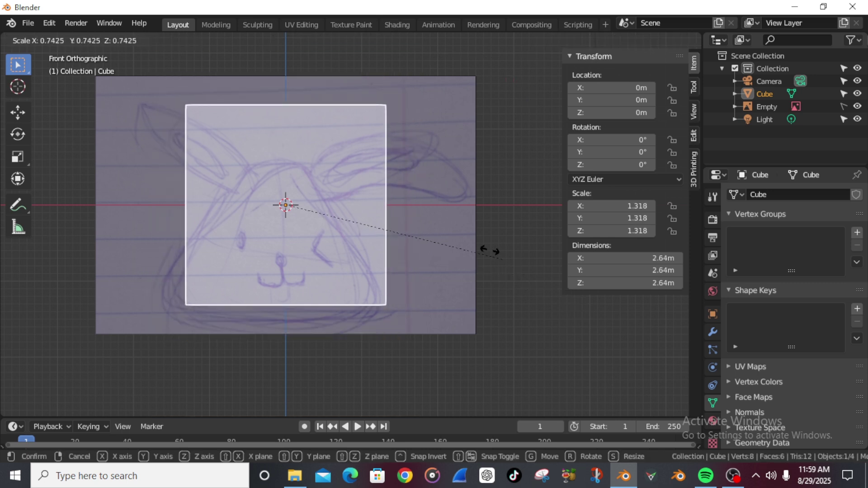
left_click(400, 201)
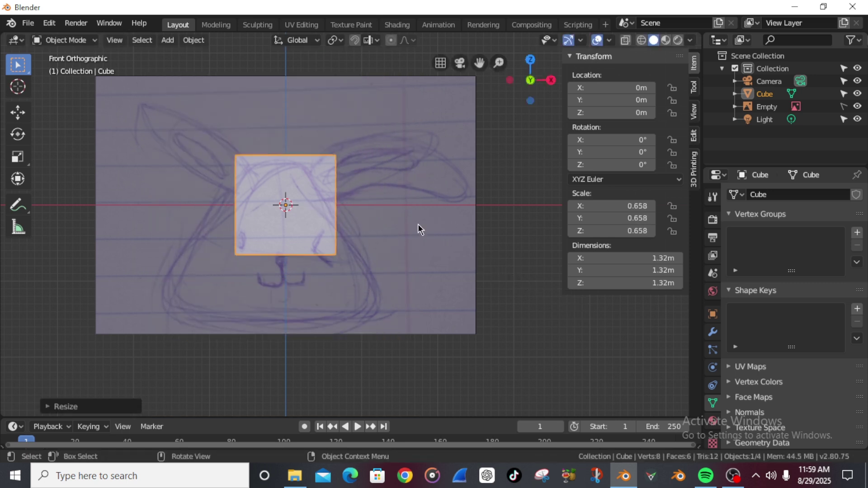
key("n")
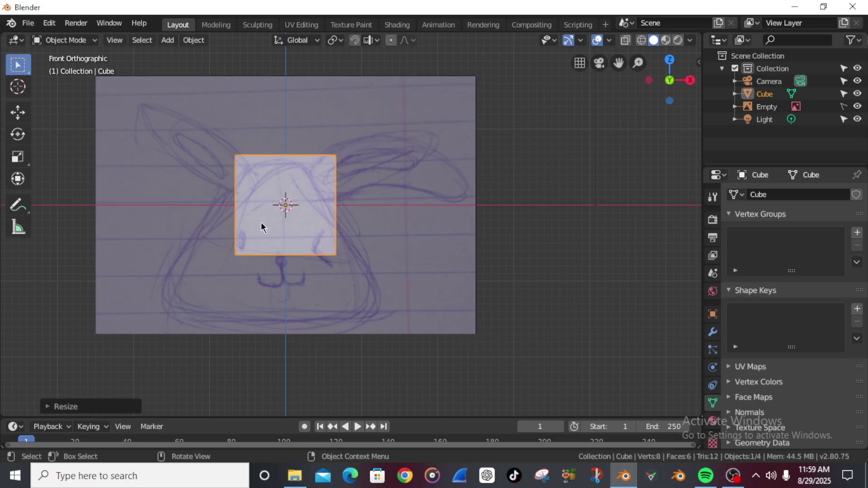
- Scale the cube down further so it sits within the rabbit's forehead in the sketch, and enter Edit Mode
scroll(199, 246, "up", 2)
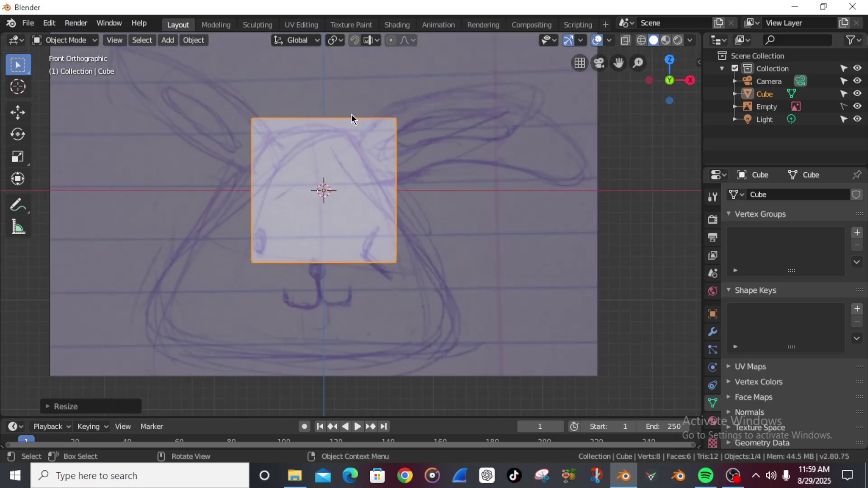
scroll(387, 118, "down", 2)
scroll(388, 119, "up", 2)
scroll(388, 118, "down", 1)
key("s")
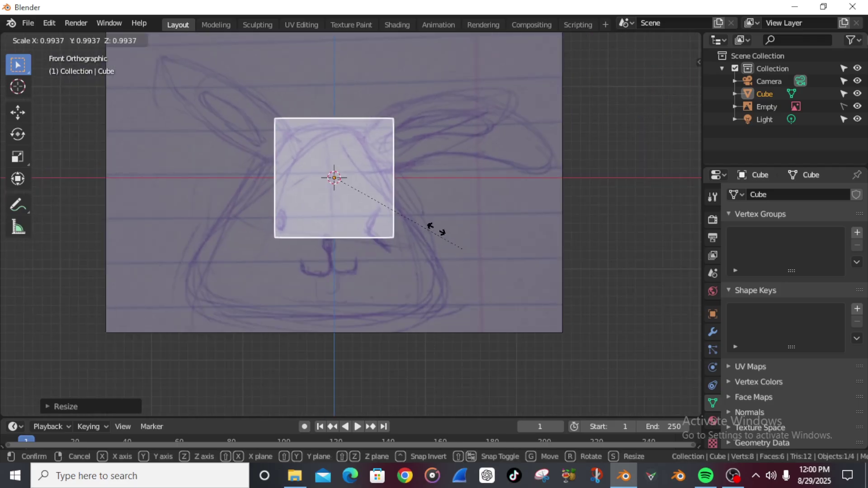
left_click(409, 213)
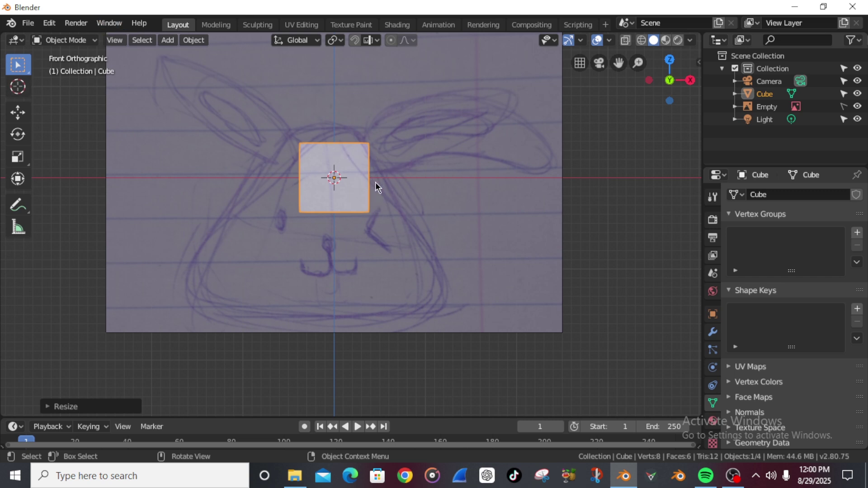
key("Tab")
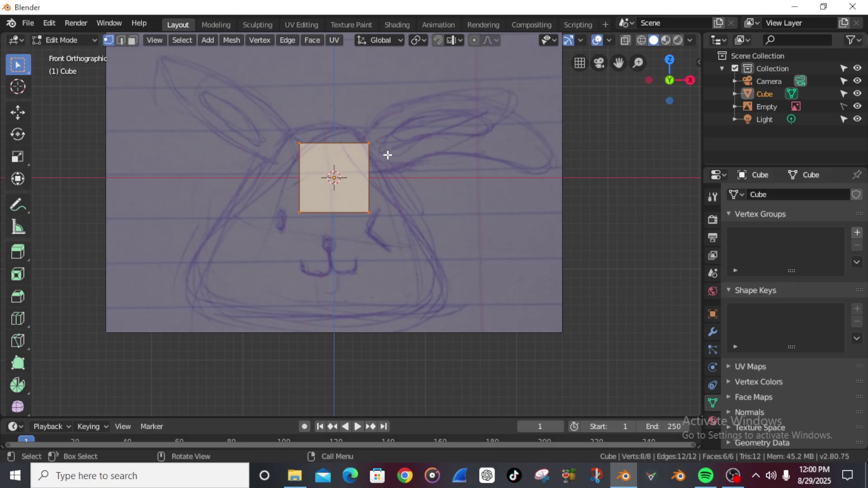
- Save the project as bunny in the main Blender folder
key("ctrl+s")
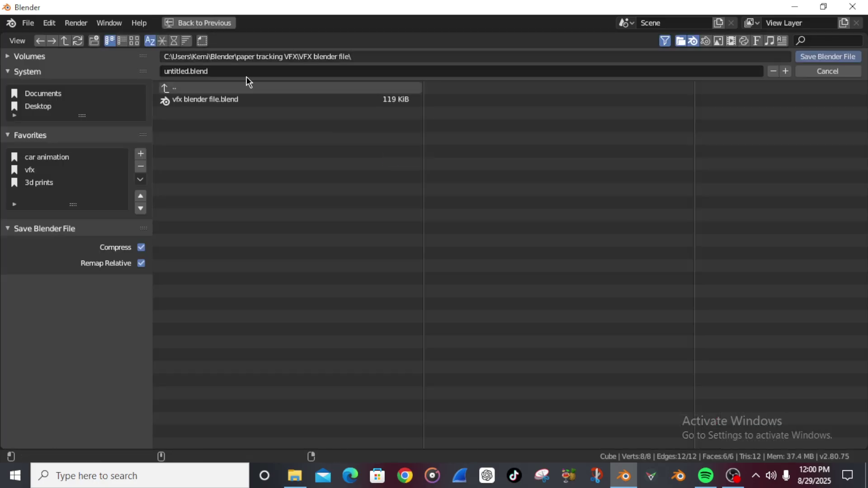
left_click(164, 87)
left_click(164, 88)
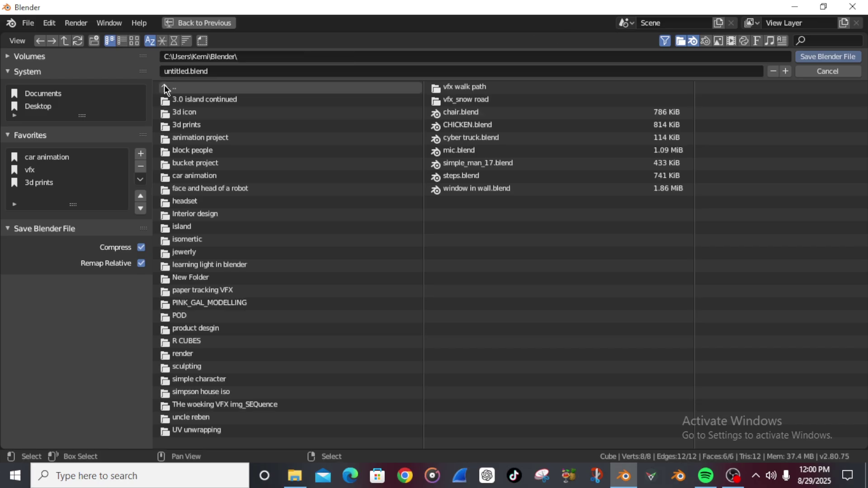
left_click(165, 86)
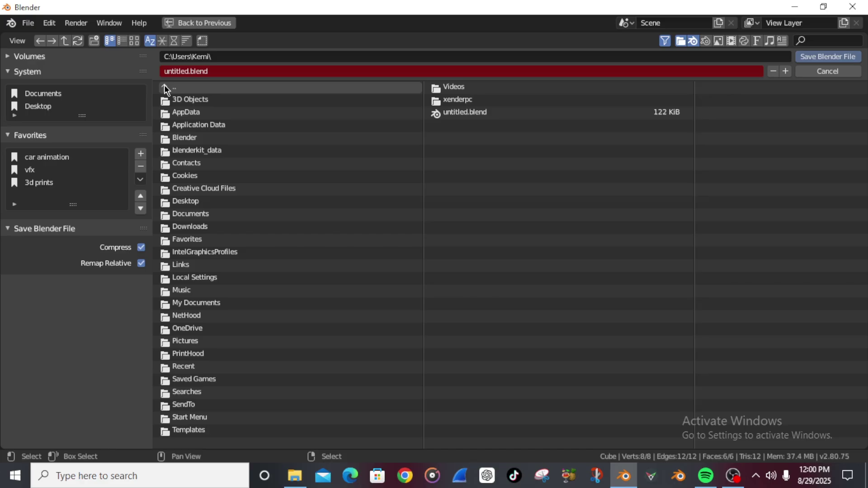
left_click(197, 138)
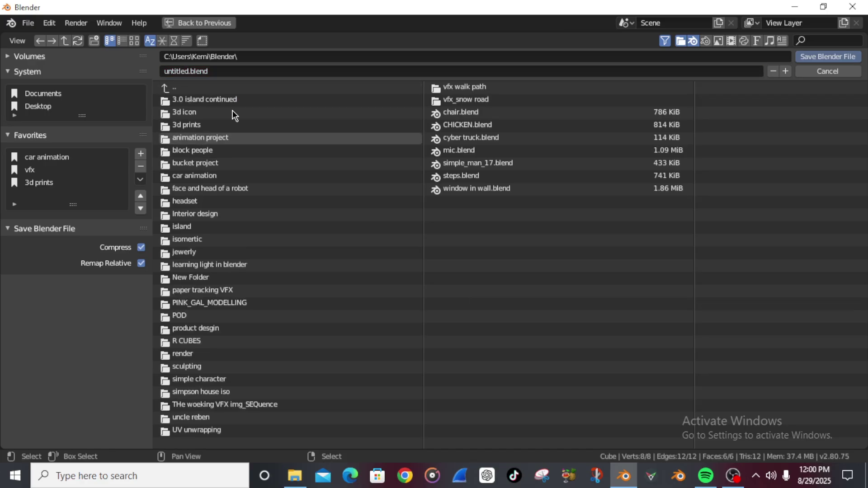
left_click(263, 68)
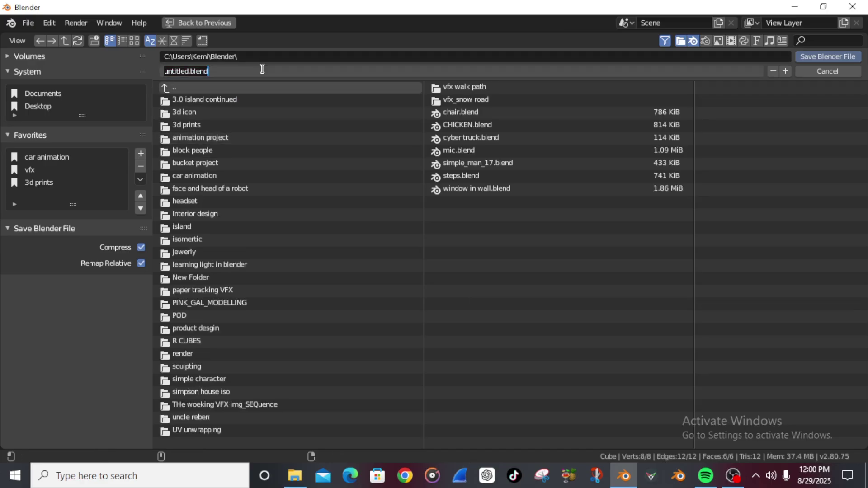
type("bunny")
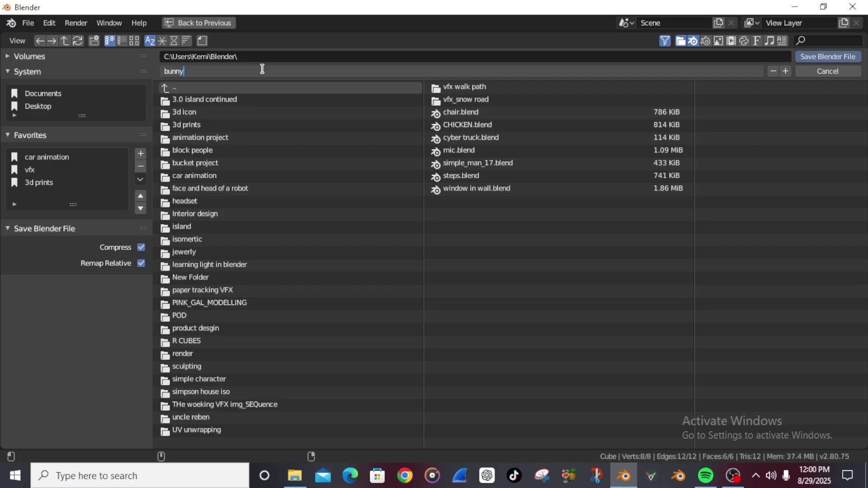
left_click(820, 59)
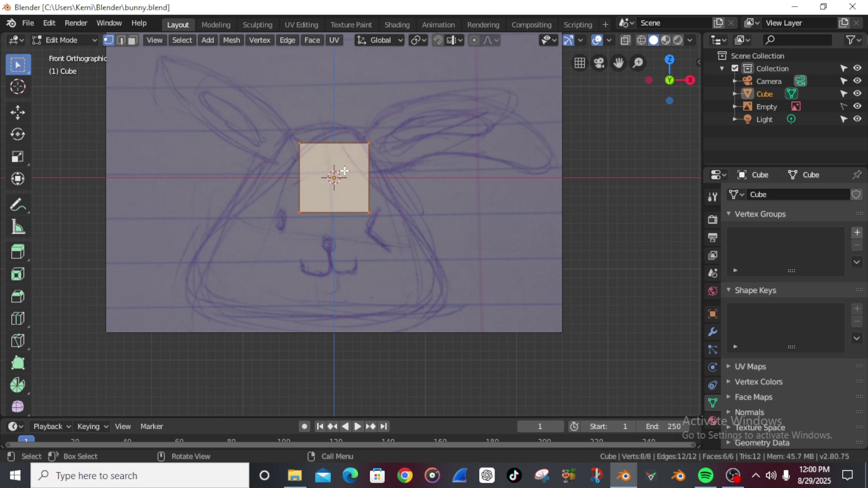
- In Object Mode, move the cube aside onto the sketch's right-hand ear and clear its location back to the origin
scroll(344, 171, "up", 3)
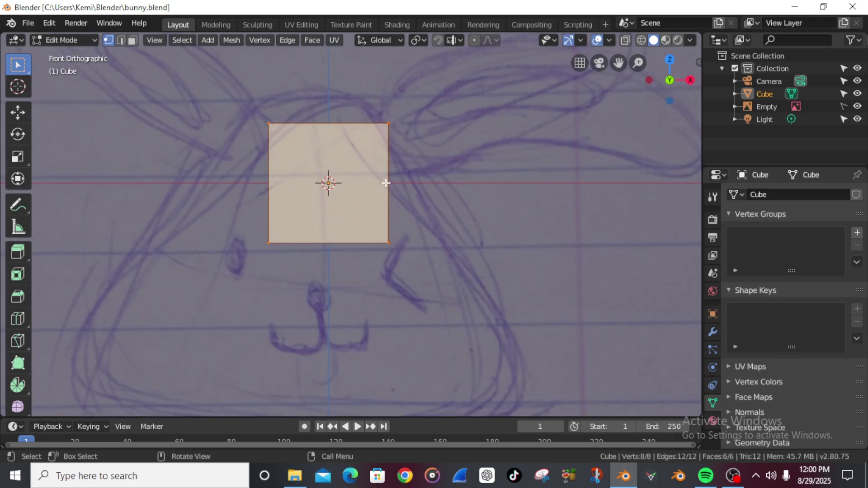
key("Tab")
scroll(389, 184, "down", 1)
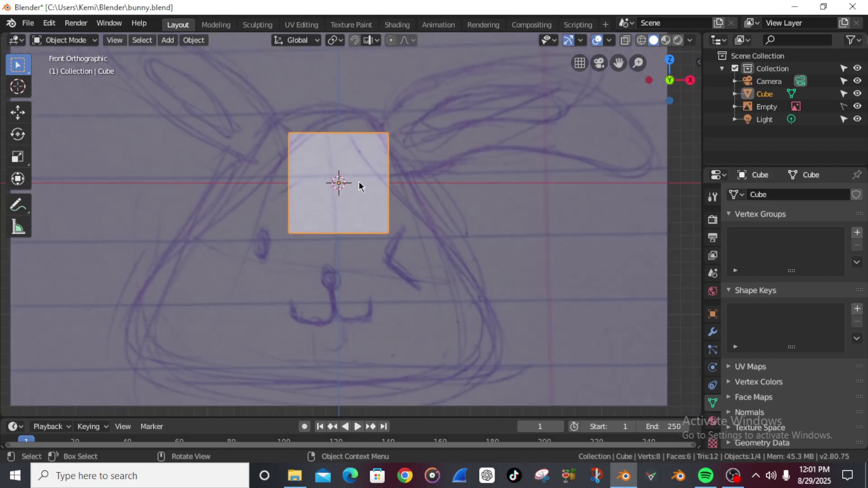
left_click_drag(364, 189, 576, 183)
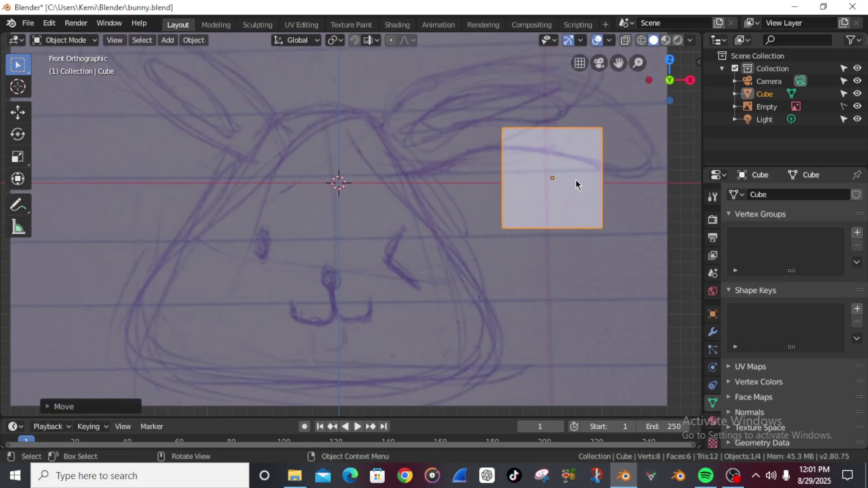
key("alt+g")
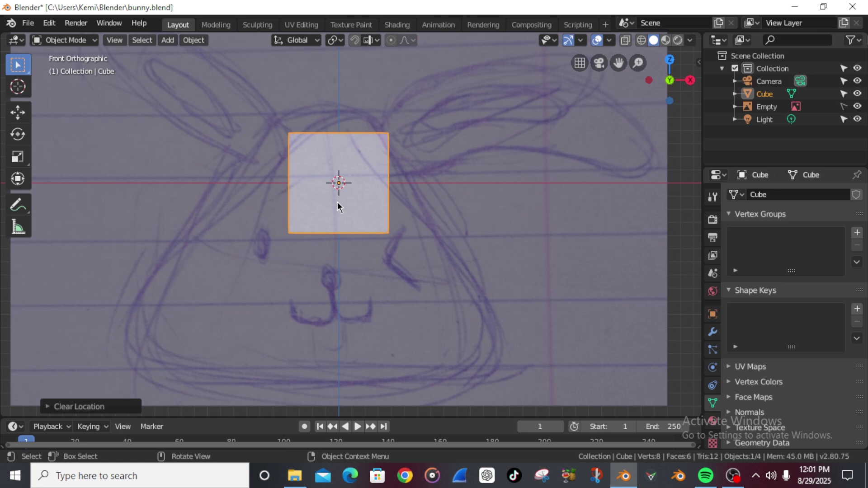
- In Edit Mode, add one vertical loop cut through the exact centre of the cube
key("Tab")
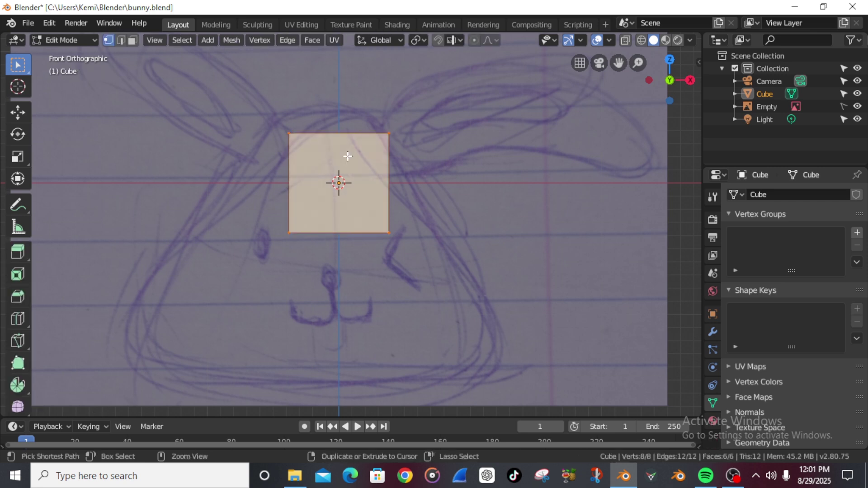
key("ctrl+r")
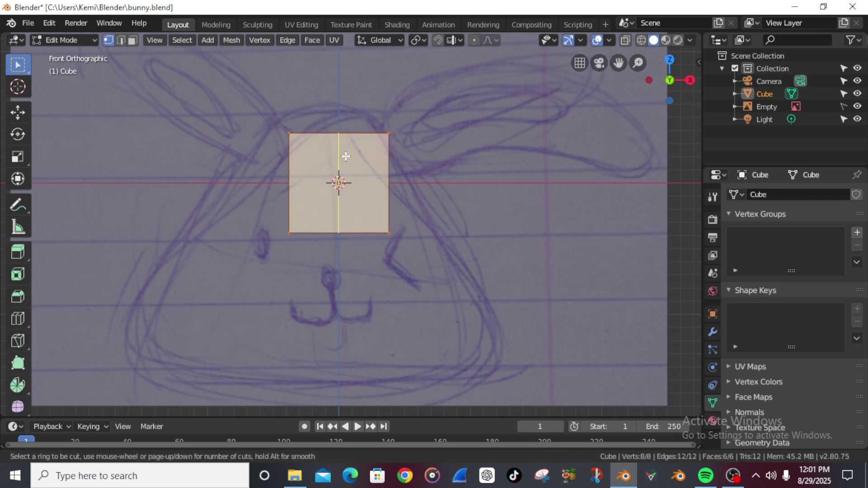
left_click(344, 156)
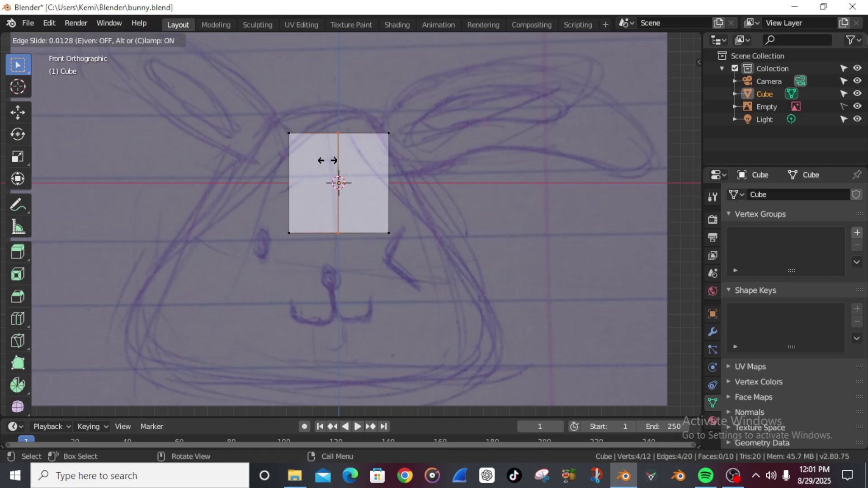
right_click(355, 163)
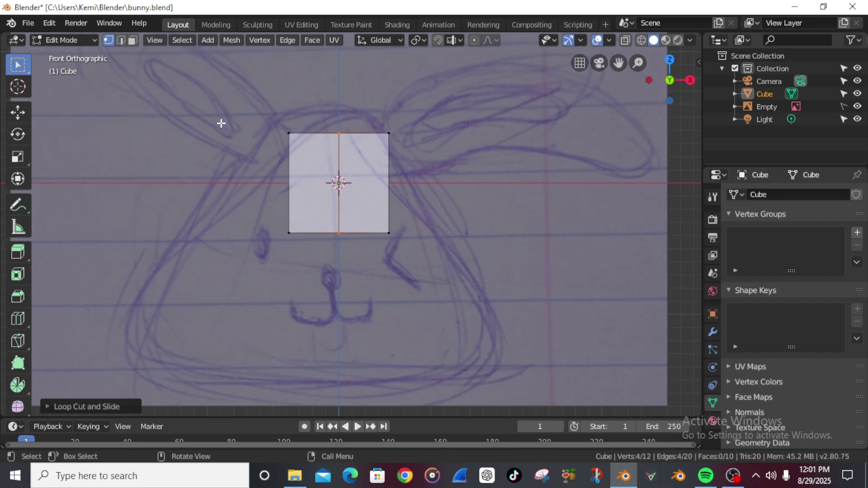
- Try to delete the cube's left-side vertices with X-ray off, and undo the deletion
left_click_drag(256, 107, 306, 286)
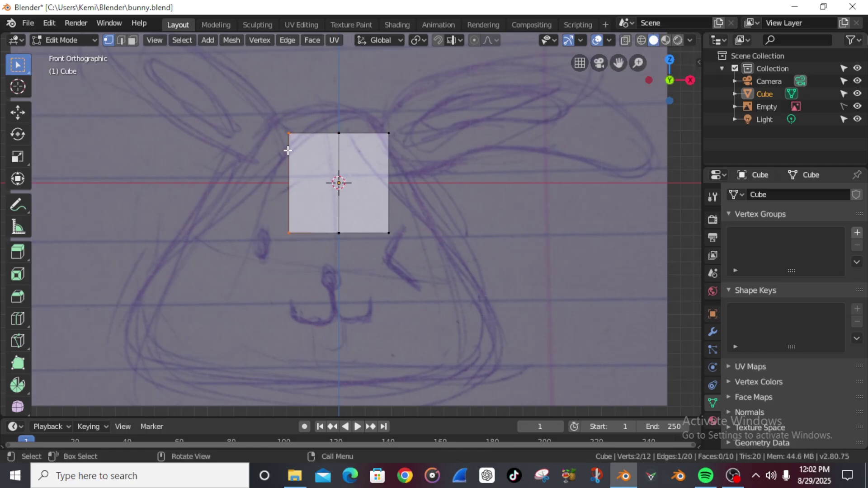
left_click_drag(259, 113, 317, 270)
middle_click_drag(289, 237, 346, 243)
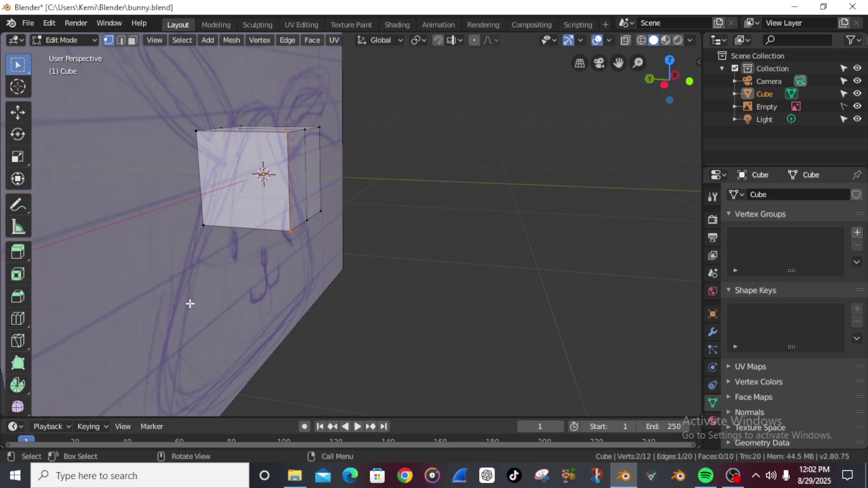
key("x")
left_click(284, 179)
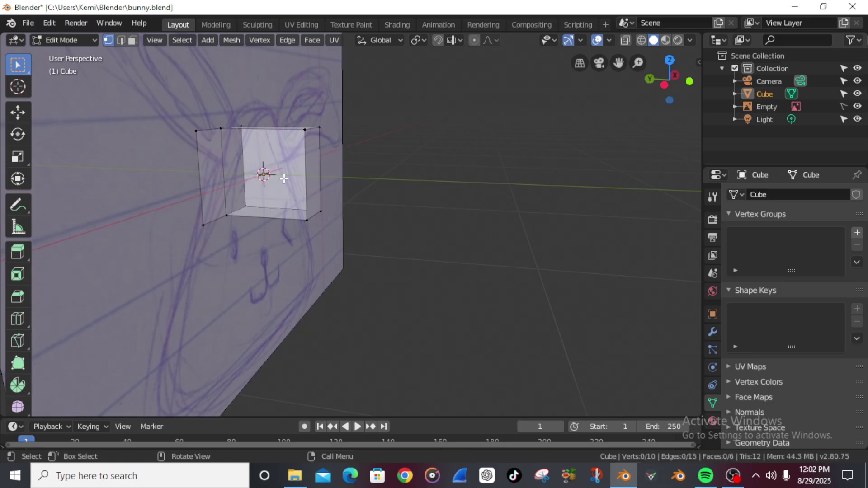
middle_click_drag(541, 166, 404, 148)
middle_click_drag(324, 156, 291, 176)
key("ctrl+z")
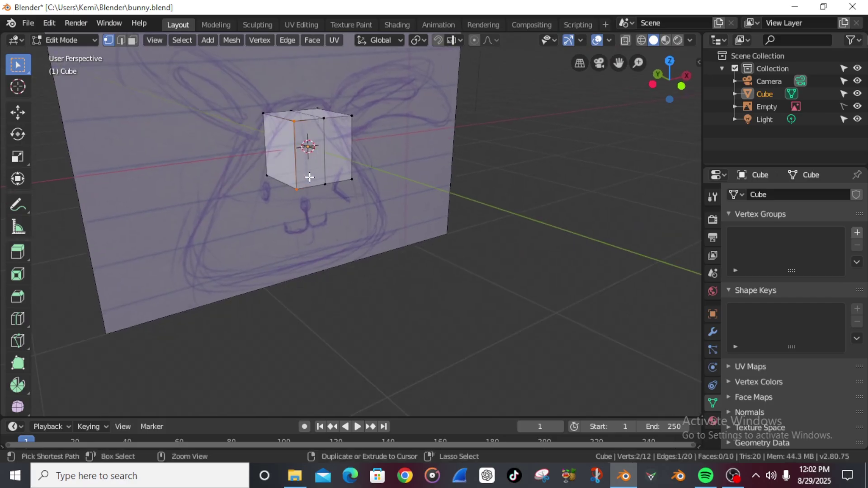
- Turn on X-ray, box-select all left-side vertices of the cube in front view, and delete them
left_click(626, 40)
key("KP_1")
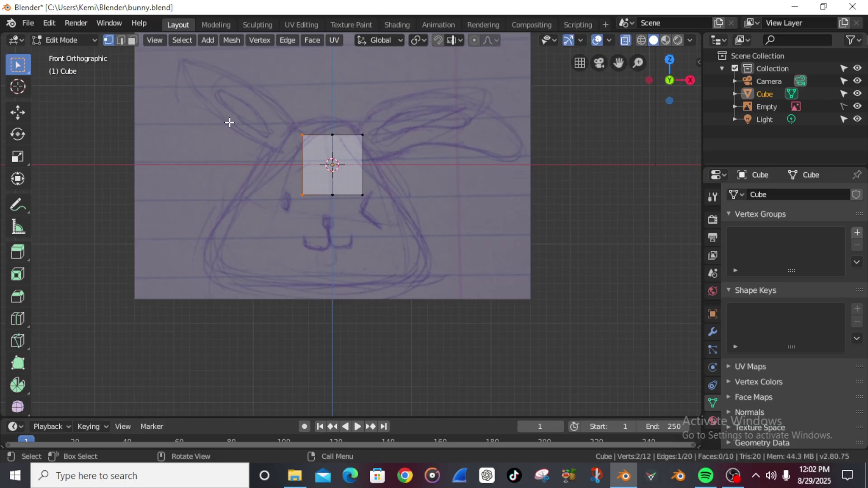
key("b")
left_click_drag(270, 110, 319, 247)
mouse_move(321, 246)
middle_mouse_down()
mouse_move(309, 208)
mouse_move(370, 208)
mouse_move(400, 196)
mouse_move(271, 188)
mouse_move(267, 208)
mouse_move(283, 200)
middle_mouse_up()
key("x")
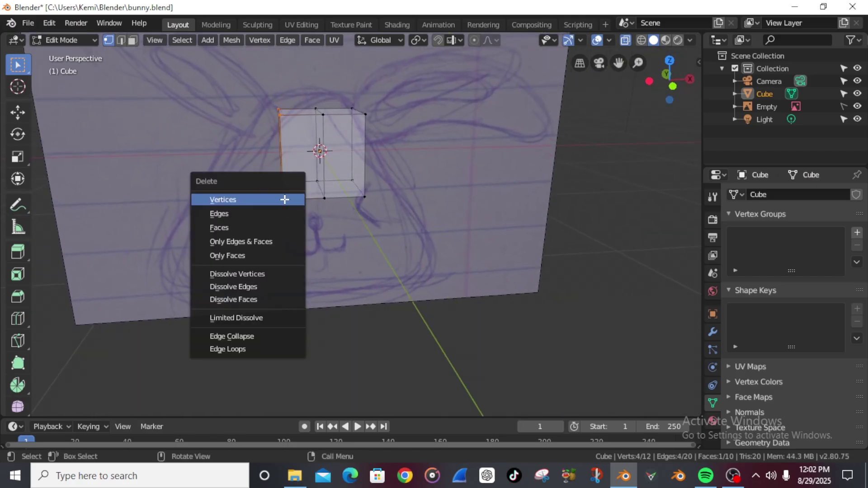
left_click(284, 200)
mouse_move(569, 154)
middle_mouse_down()
mouse_move(545, 162)
mouse_move(538, 149)
middle_mouse_up()
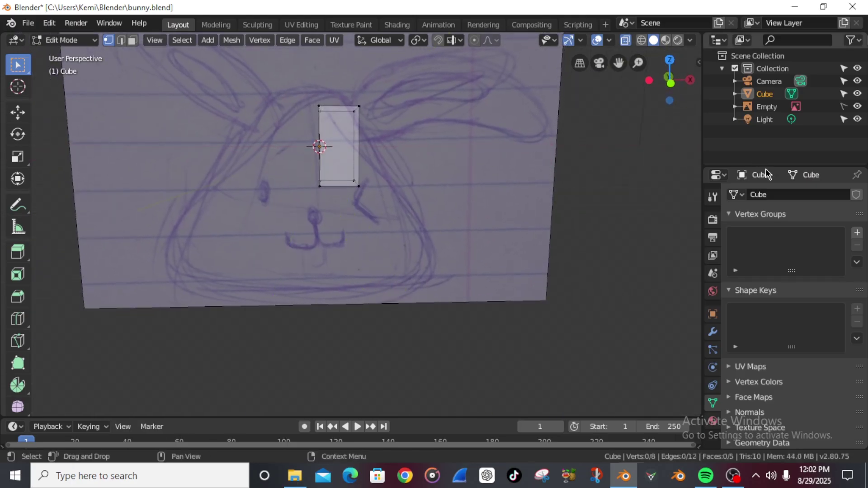
- Add a Mirror modifier on the X axis to the half-cube and return to the front orthographic view
left_click(713, 333)
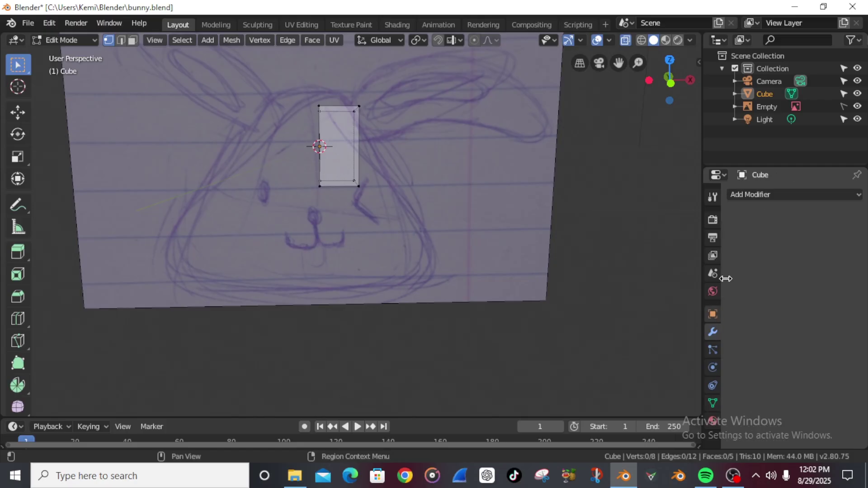
left_click(752, 197)
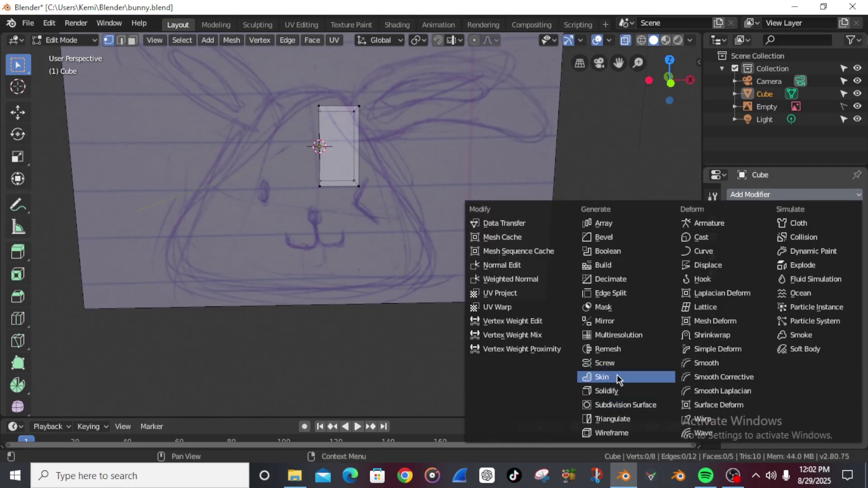
left_click(622, 322)
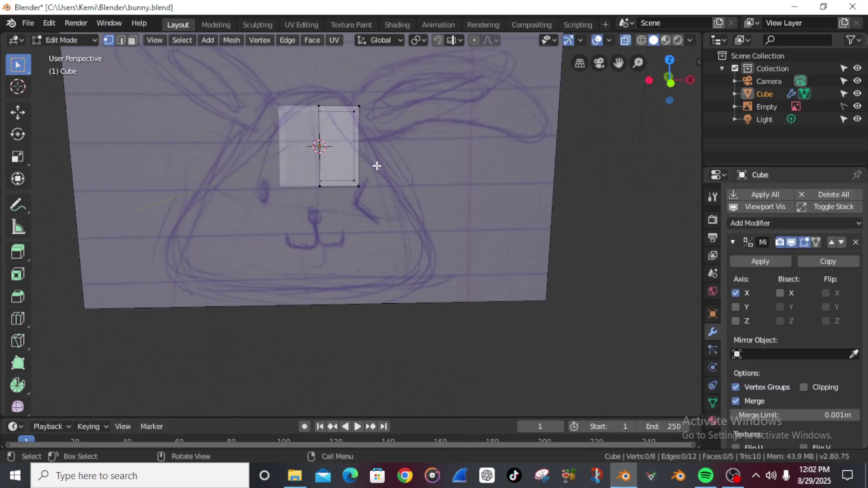
key("KP_1")
scroll(301, 157, "up", 2)
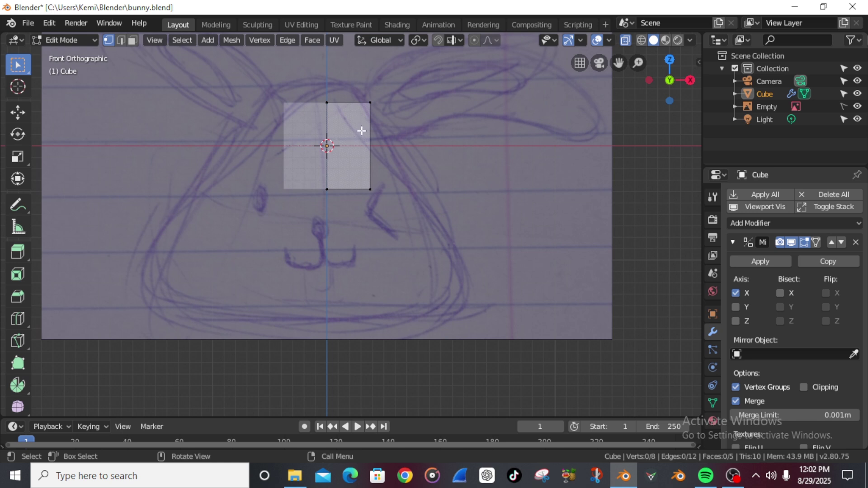
- Select all of the half-cube's geometry in Edit Mode, try moving it, and cancel the move
key("Tab")
key("Tab")
key("a")
key("g")
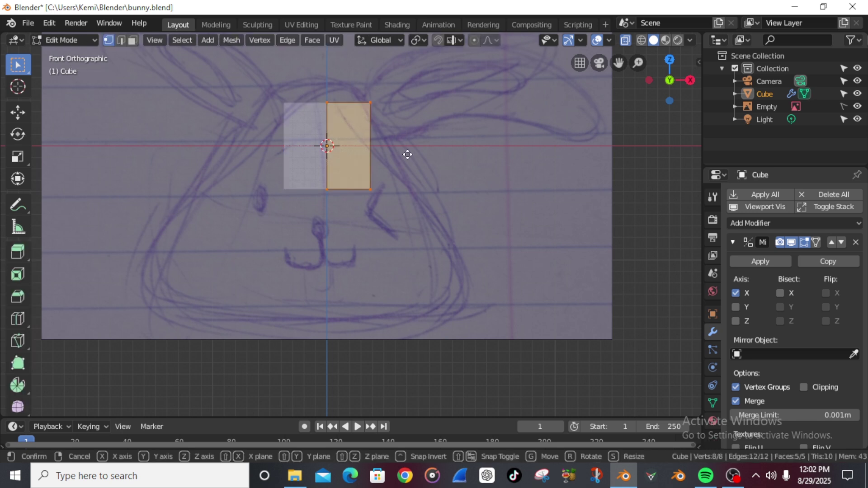
right_click(430, 159)
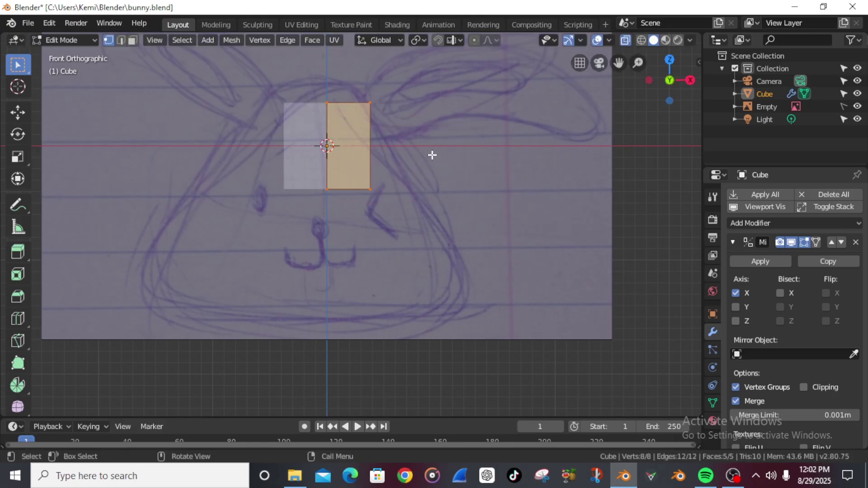
- Enable Clipping on the Mirror modifier, then test it by moving the half-cube and cancel the move
left_click(804, 388)
key("g")
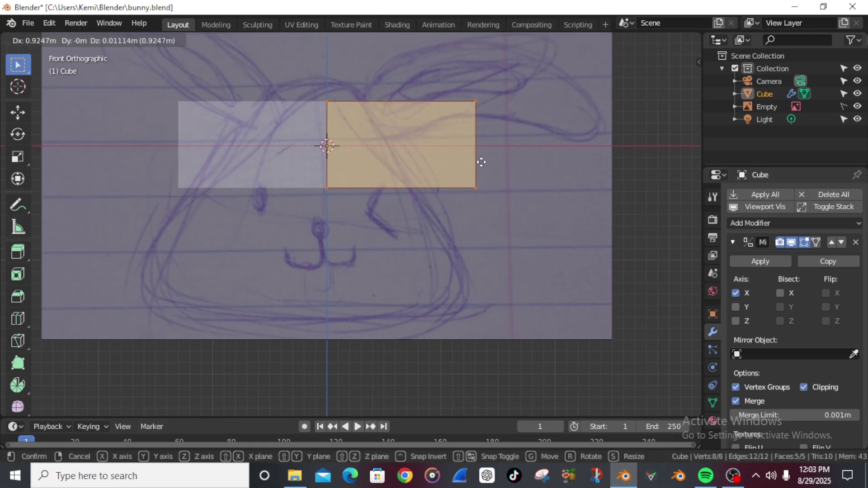
right_click(507, 156)
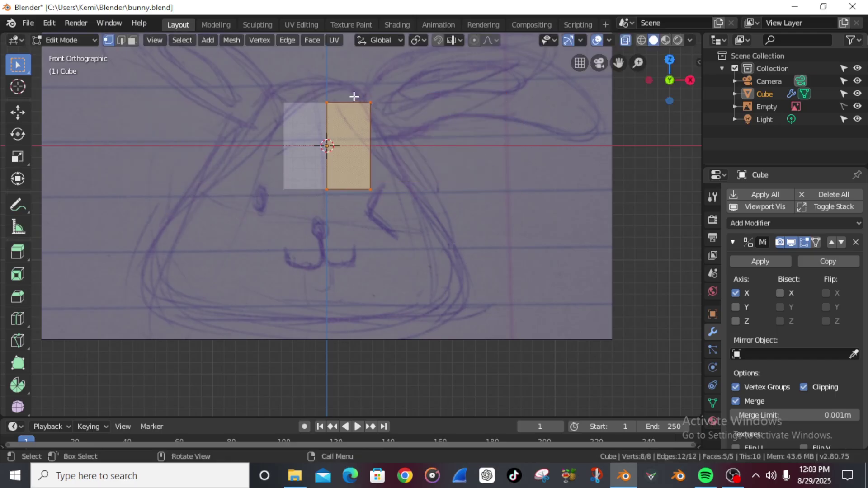
- Select all of the half-cube's geometry and raise it along Z until its top edge meets the sketch's head line
key("b")
left_click_drag(352, 95, 399, 122)
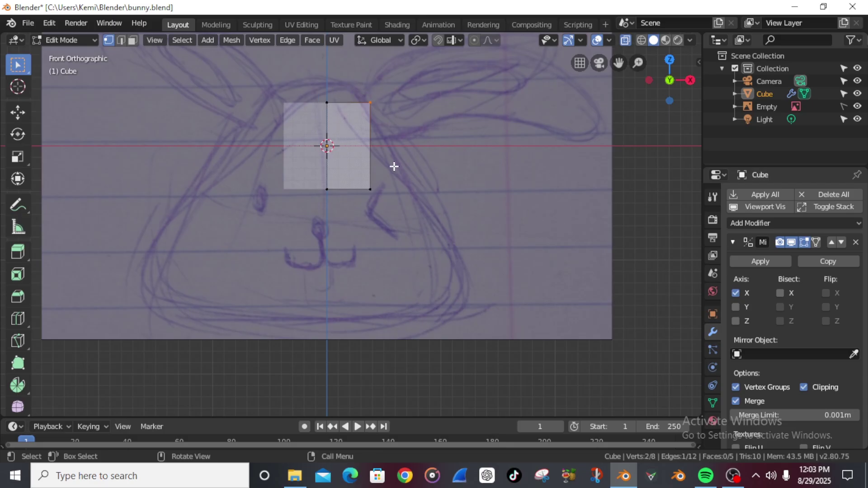
key("a")
key("g")
key("z")
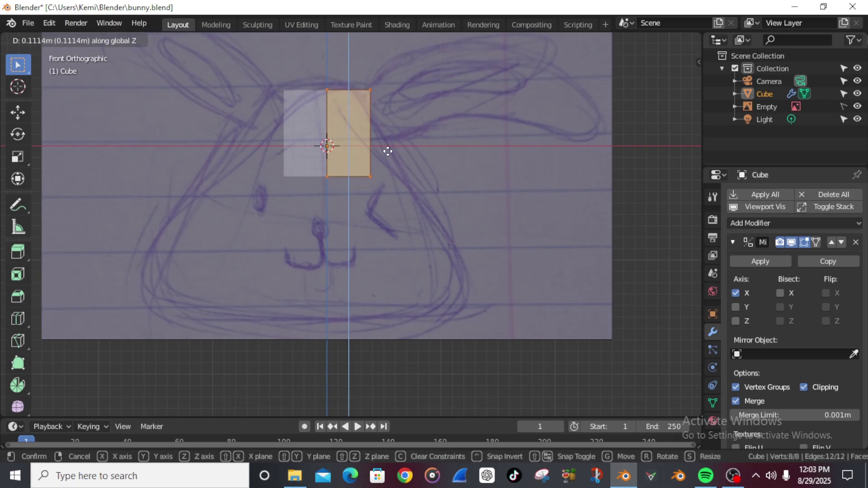
left_click(388, 146)
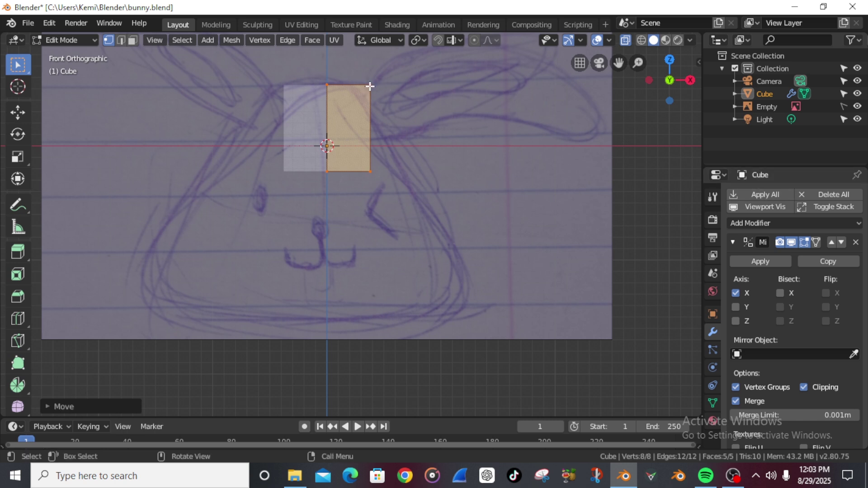
- Move the half-cube's top outer vertices about 0.12 m inward and slightly down to follow the top of the sketched head
left_click(393, 98)
middle_click_drag(408, 98, 404, 123)
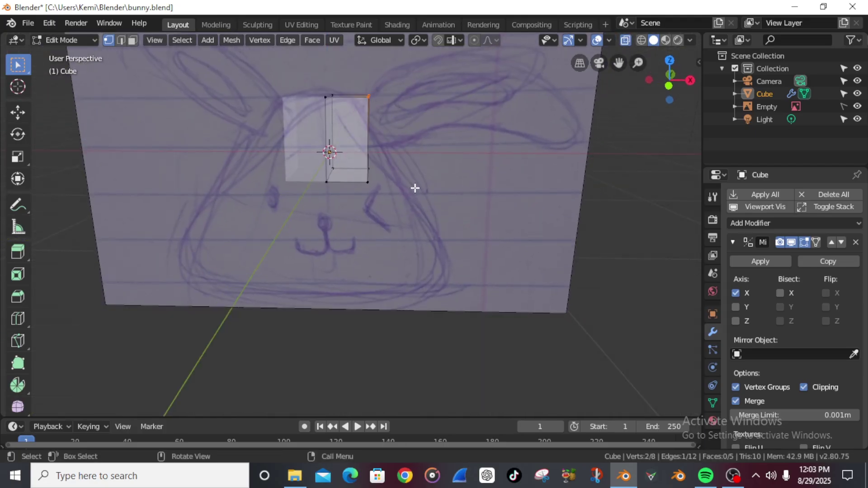
key("KP_1")
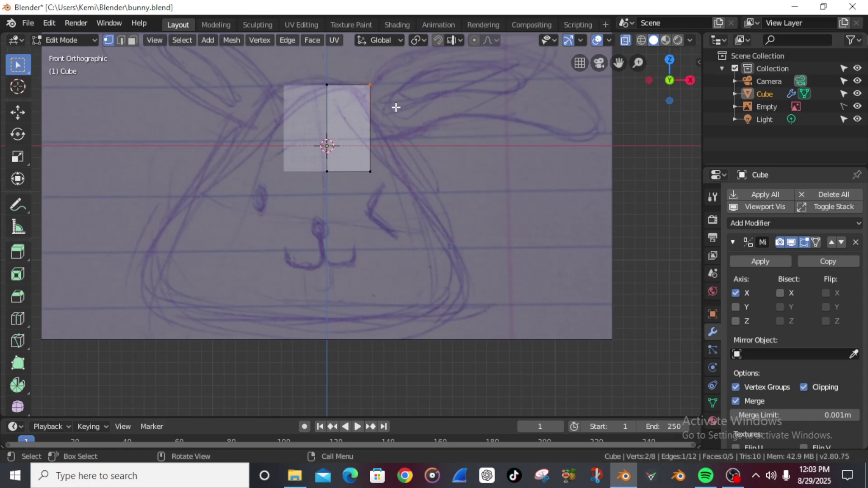
key("g")
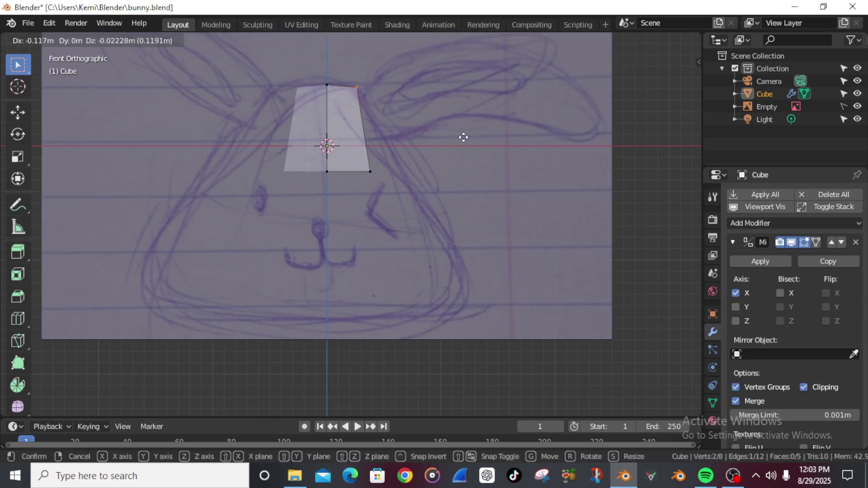
left_click(463, 137)
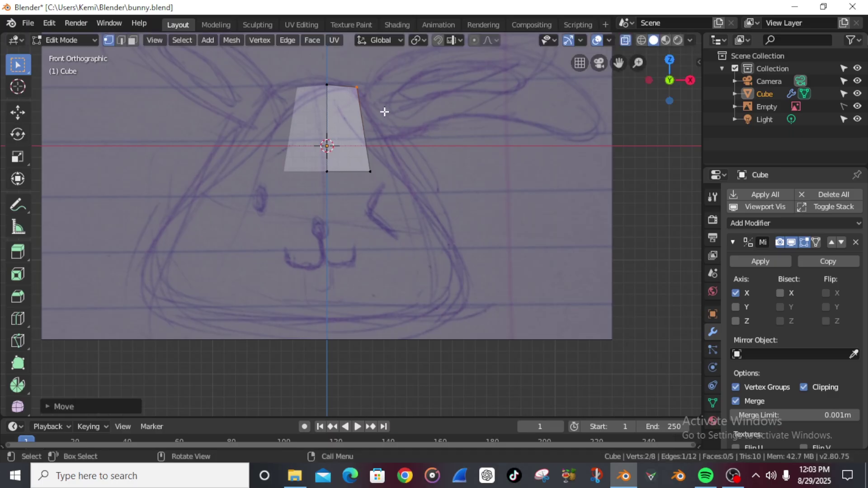
- Box-select the top centre vertices on the mirror line and raise them slightly to peak the head's top
left_click_drag(298, 76, 346, 103)
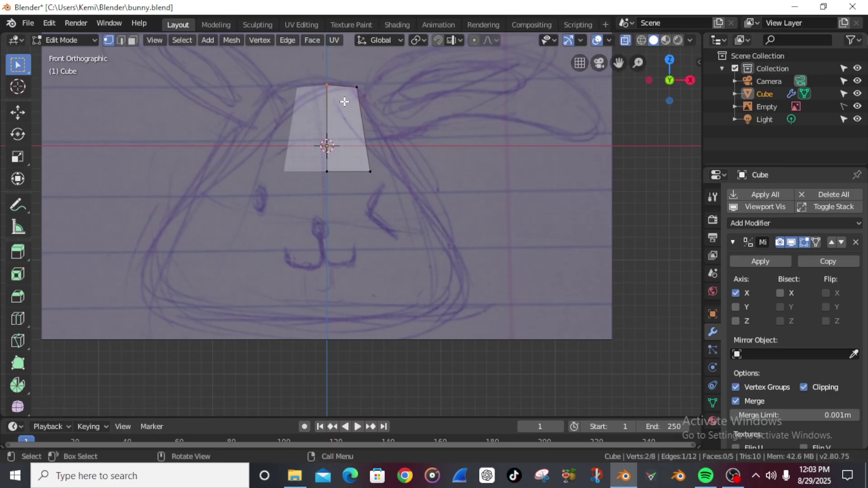
key("g")
left_click(337, 93)
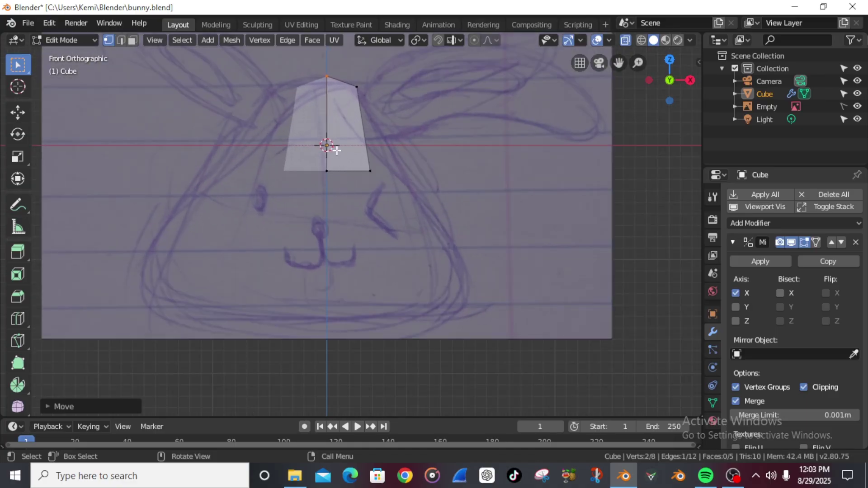
left_click(377, 177)
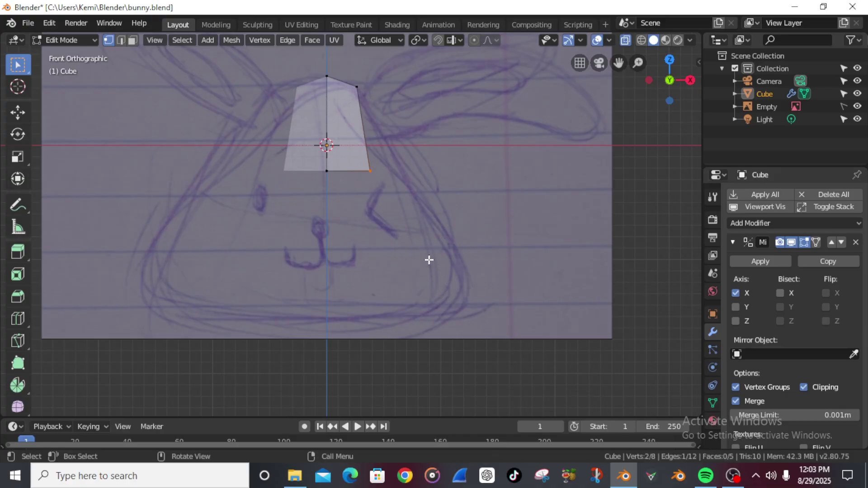
key("g")
key("Escape")
- Box-select the bottom vertices, lower them along Z to the sketch's chin line, and move them outward along X to the jaw's width
left_click_drag(307, 144, 430, 211)
key("g")
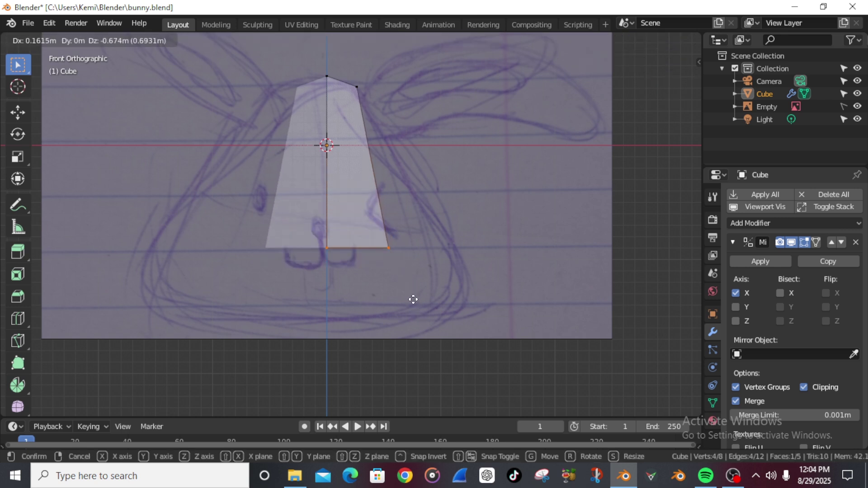
key("z")
left_click(420, 370)
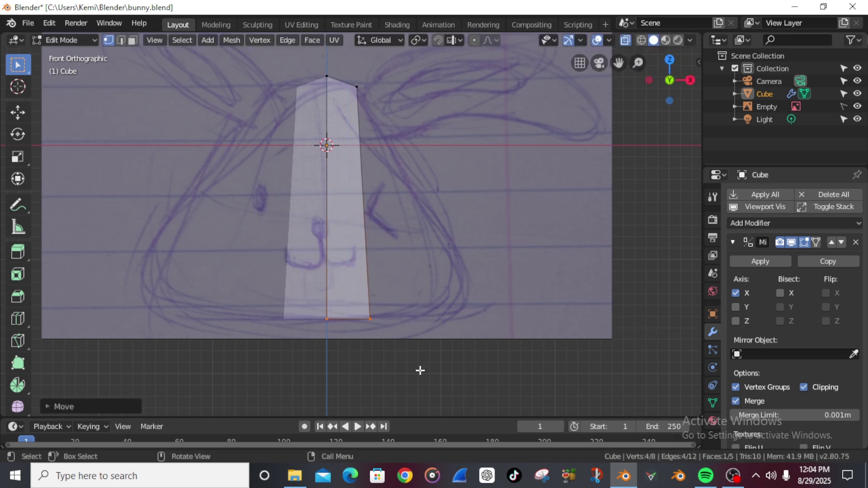
key("g")
key("x")
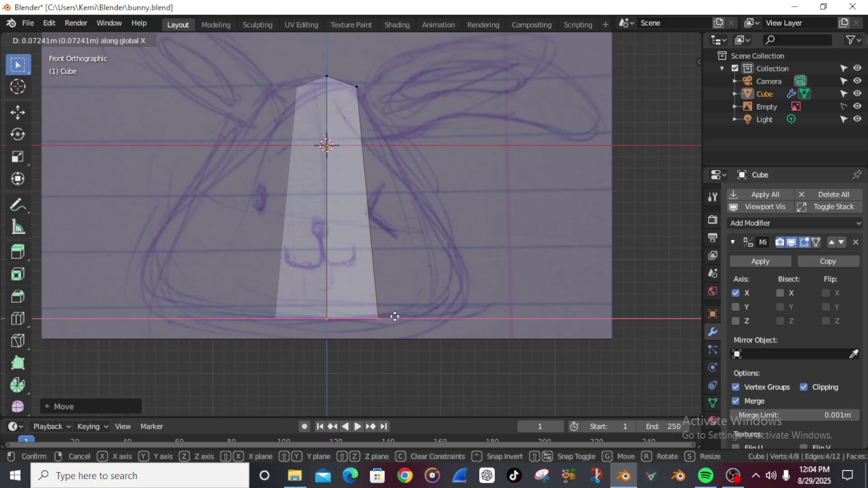
left_click(461, 310)
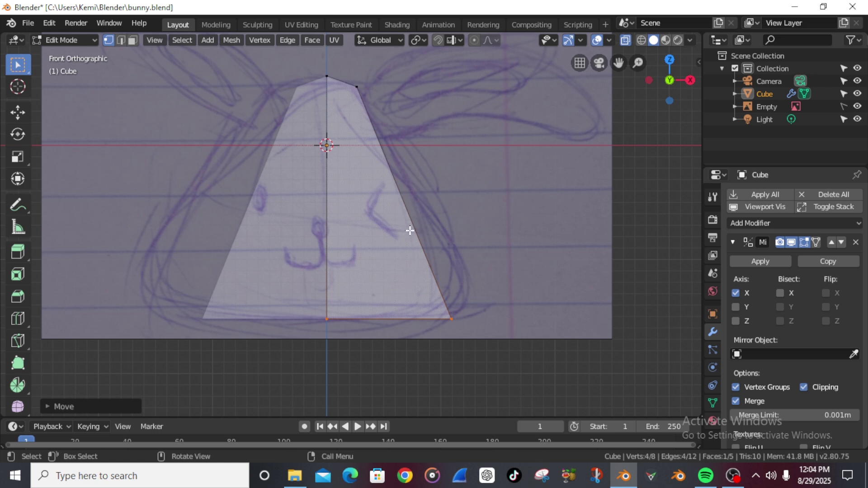
- Add a centred horizontal loop cut across the head without sliding it, and undo the cut
key("ctrl+r")
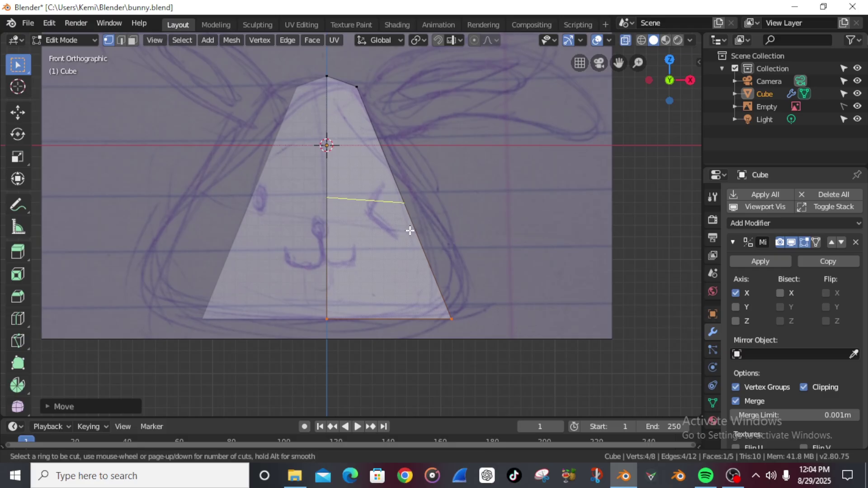
left_click(410, 230)
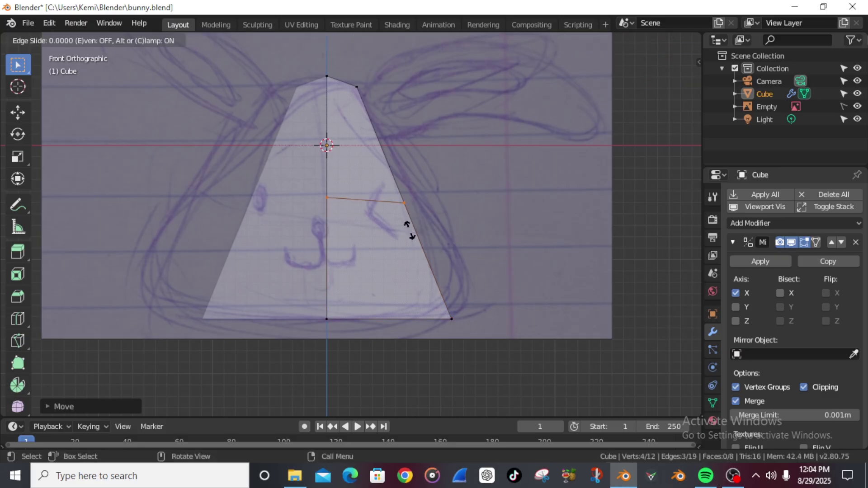
right_click(414, 255)
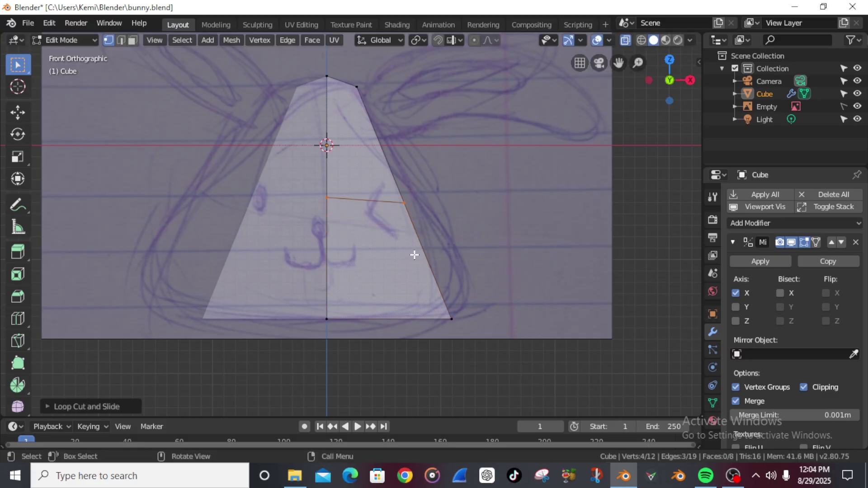
right_click(415, 255)
key("ctrl+z")
- Add a horizontal loop cut slid down to mouth level and move its outer vertices about 0.3 m outward to the cheek outline
key("ctrl+r")
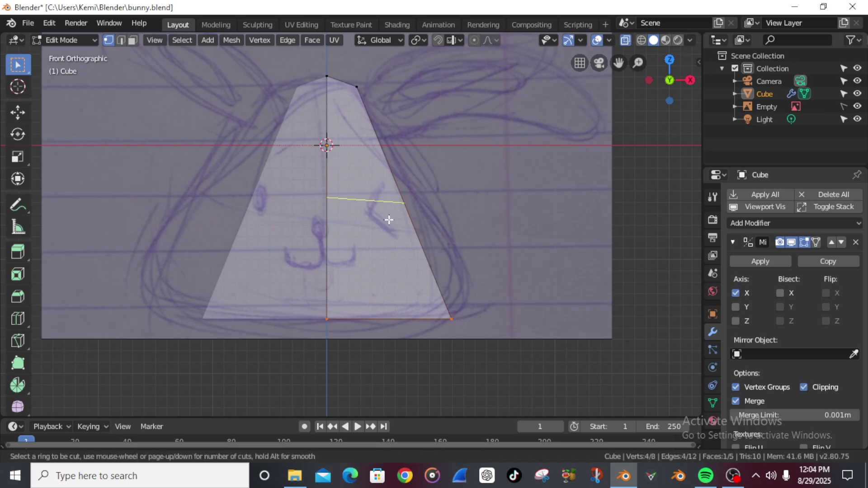
left_click(389, 220)
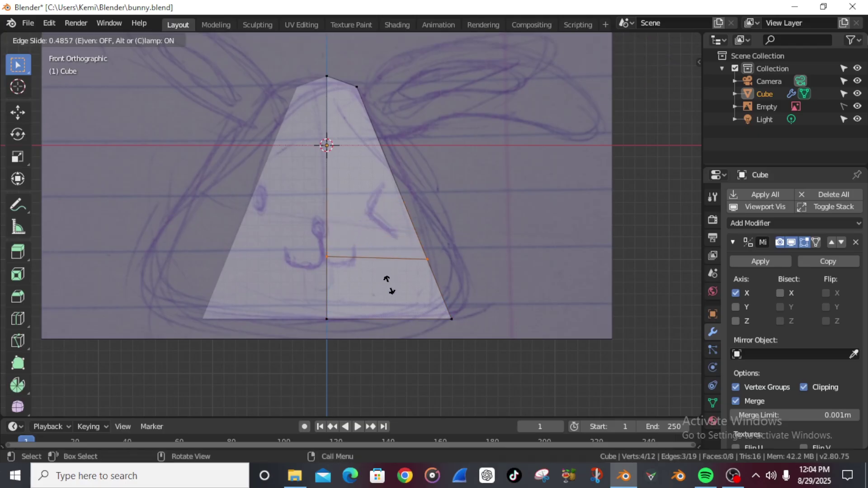
left_click(391, 280)
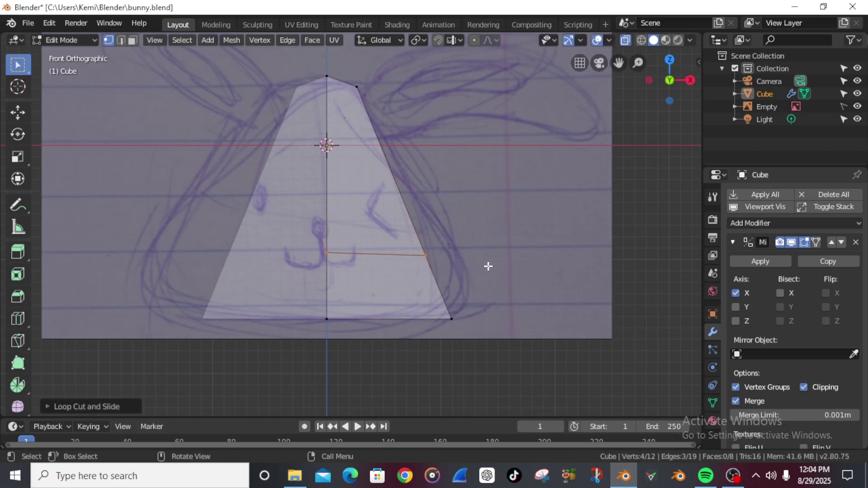
left_click_drag(382, 233, 466, 277)
key("g")
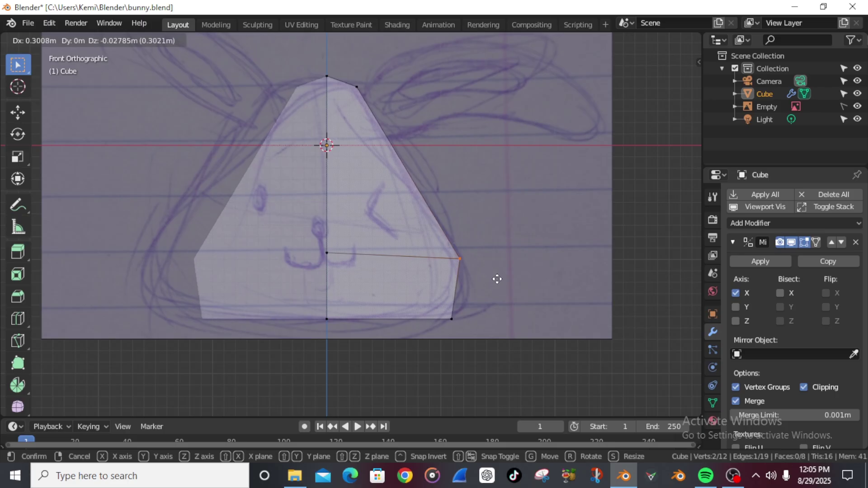
left_click(496, 281)
- Add a horizontal loop cut between the mouth-level edge loop and the chin, and undo it
key("ctrl+r")
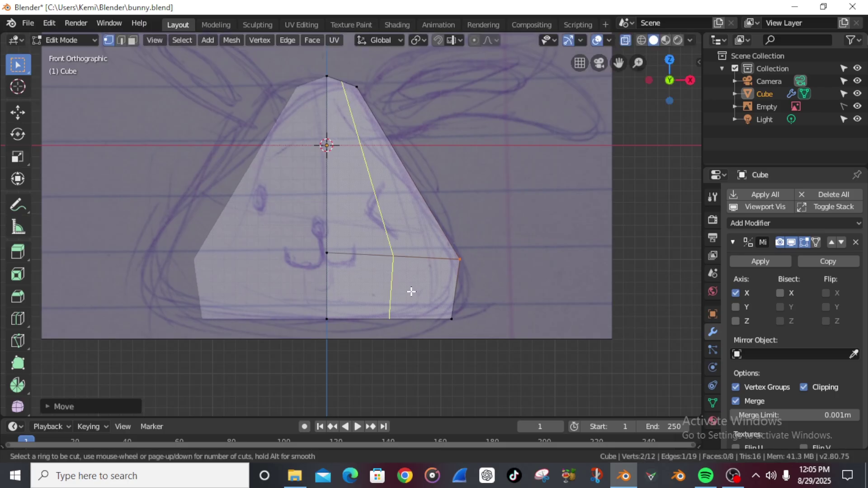
left_click(459, 290)
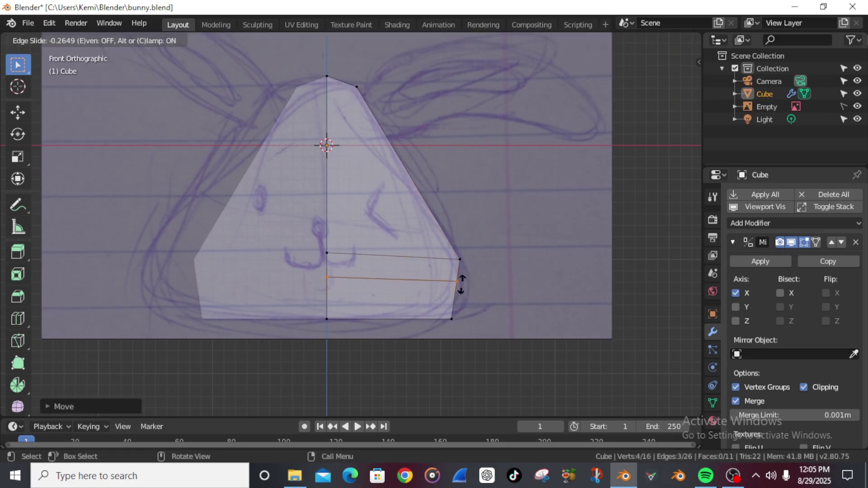
left_click(462, 289)
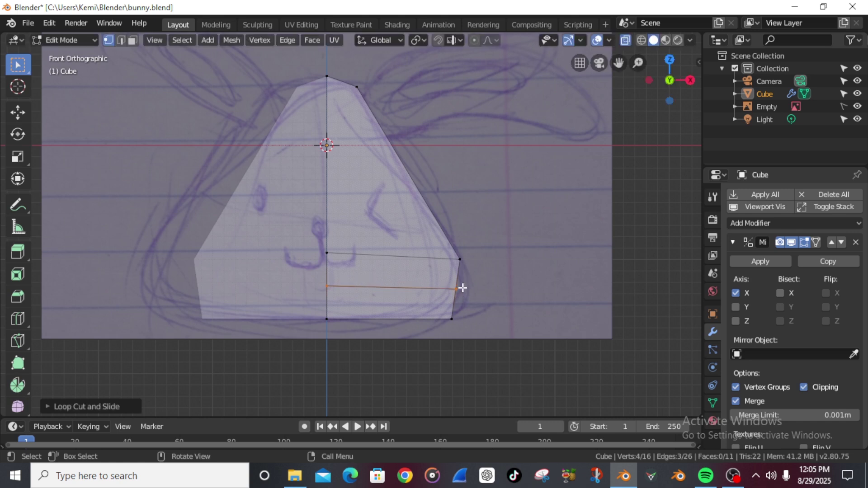
key("ctrl+z")
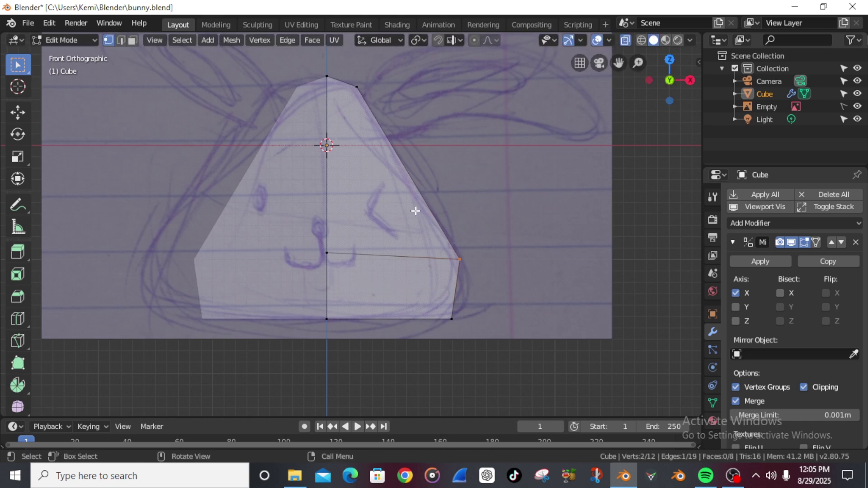
- Add a horizontal loop cut midway between mouth level and chin, and move its outer vertices outward to the sketch's widest cheek point
key("ctrl+r")
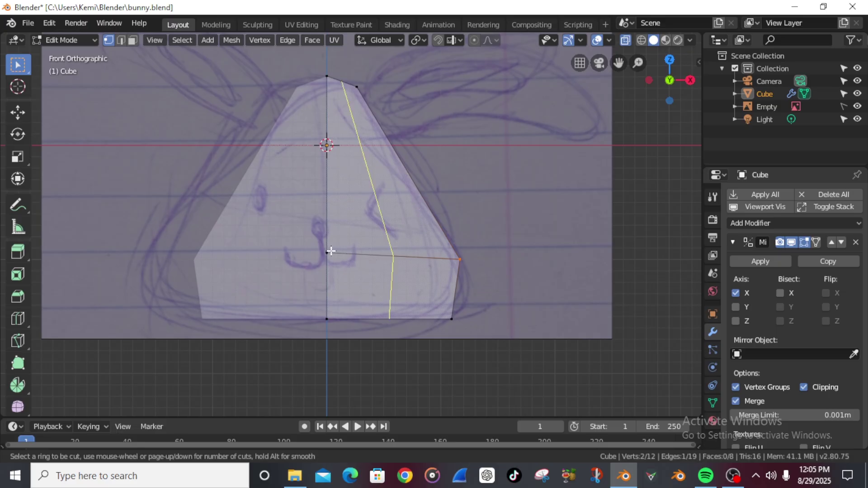
left_click(454, 283)
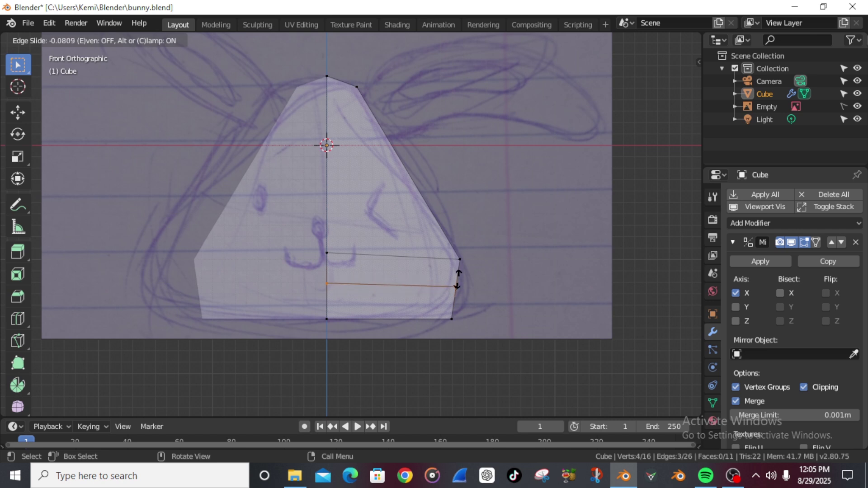
left_click(458, 283)
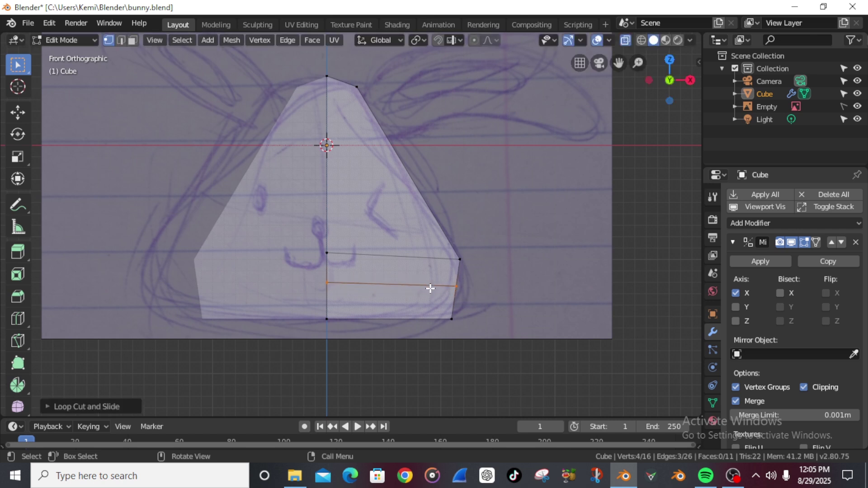
left_click(470, 297)
key("g")
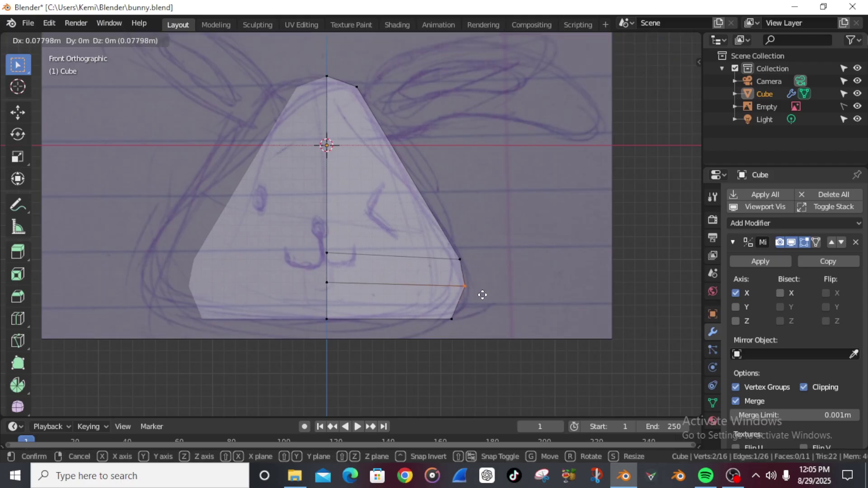
left_click(484, 296)
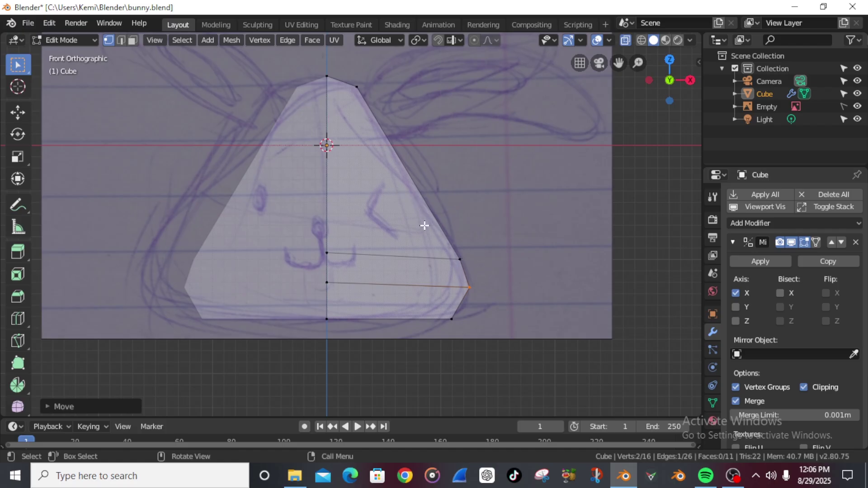
scroll(410, 198, "down", 2)
scroll(413, 196, "up", 2)
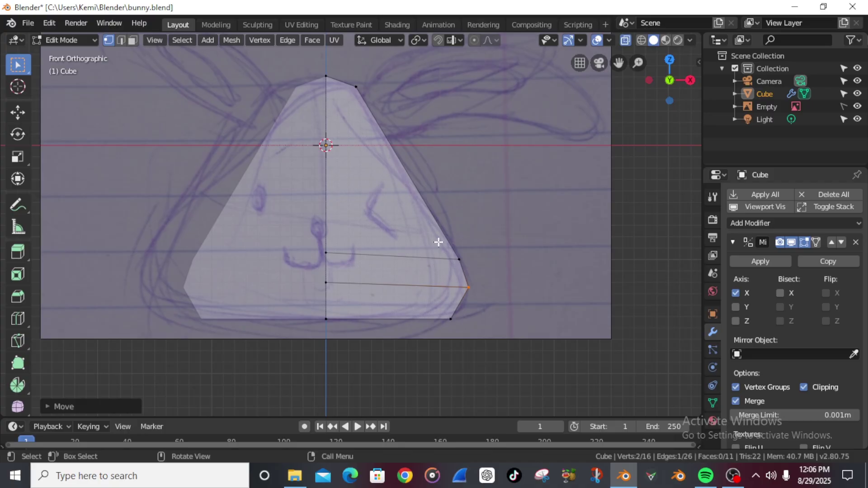
mouse_move(536, 262)
middle_mouse_down()
mouse_move(335, 263)
mouse_move(533, 260)
middle_mouse_up()
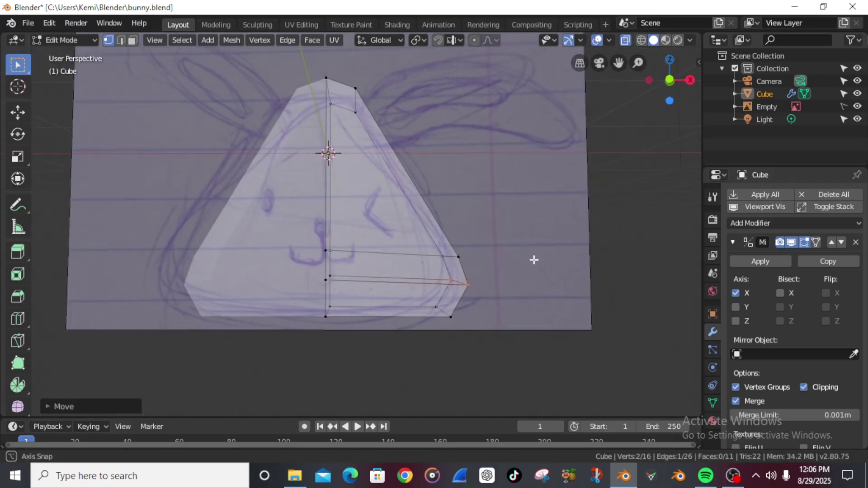
scroll(434, 242, "down", 3)
scroll(433, 242, "up", 2)
key("KP_1")
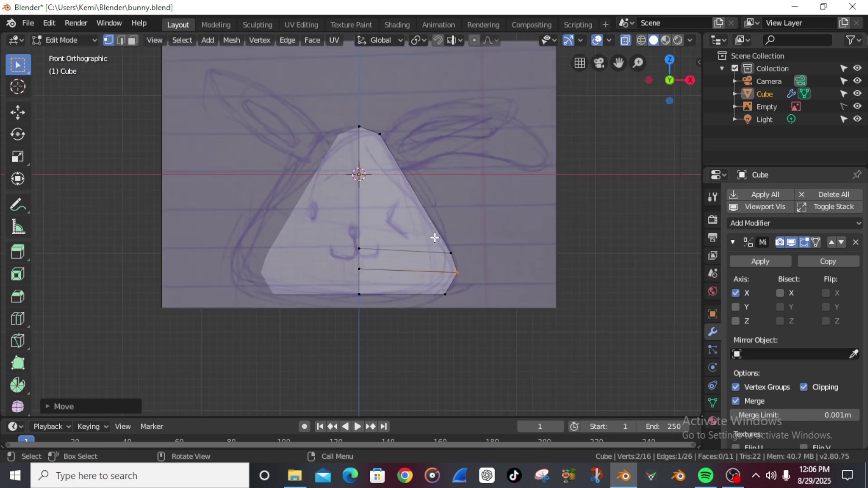
- Return to Object Mode and hide the reference sketch to view the blocky head on its own
scroll(441, 225, "up", 4)
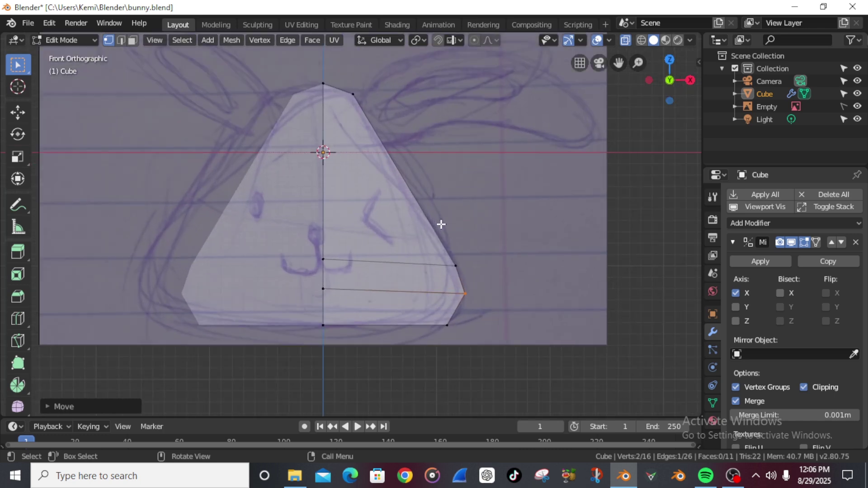
scroll(441, 224, "down", 4)
scroll(442, 225, "up", 1)
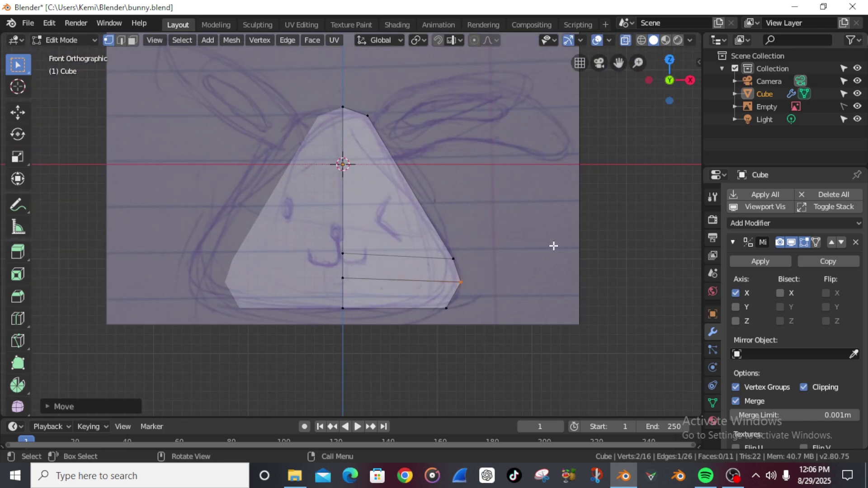
scroll(495, 224, "down", 2)
scroll(494, 225, "up", 2)
key("Tab")
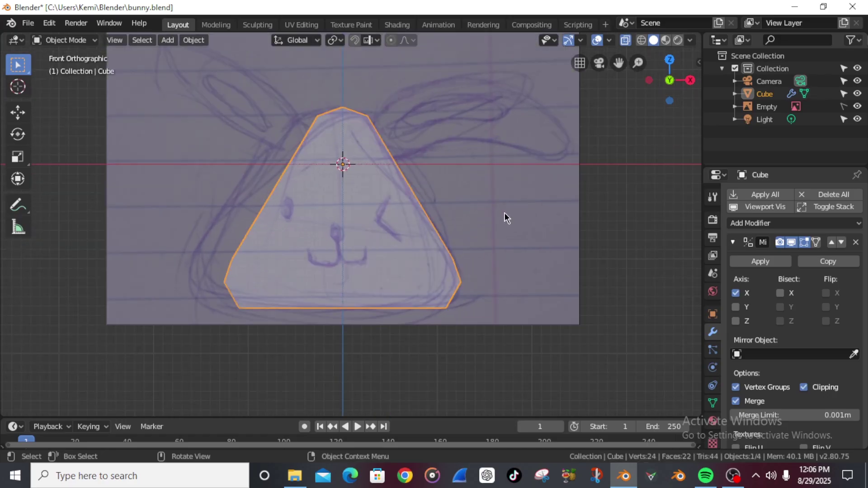
scroll(504, 213, "down", 1)
left_click(858, 106)
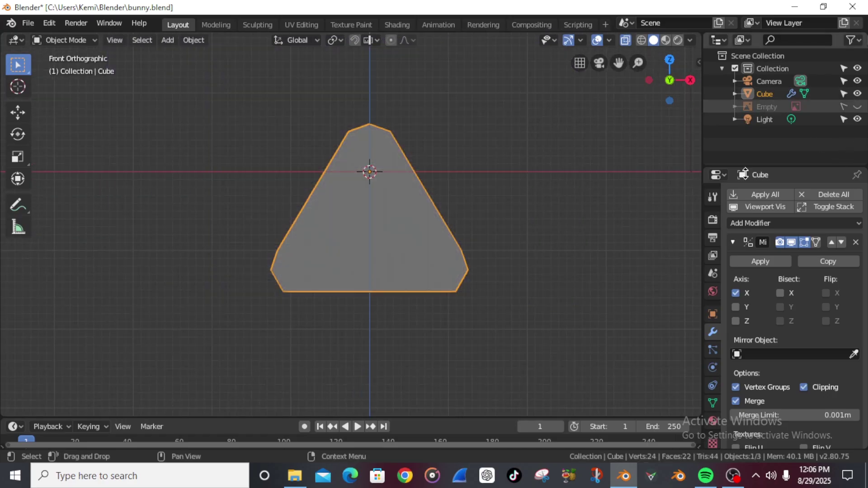
middle_click_drag(519, 209, 525, 161)
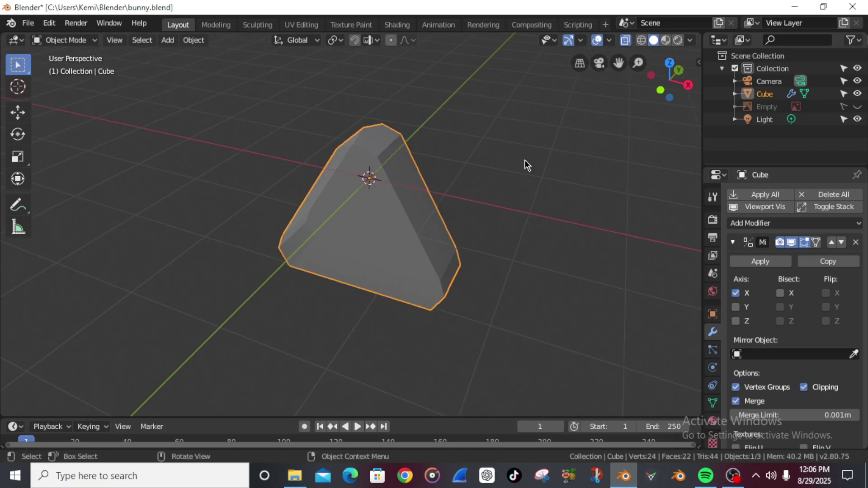
- Turn off X-ray and inspect the solid head shape from its front and side
left_click(626, 40)
middle_click_drag(511, 314, 436, 248)
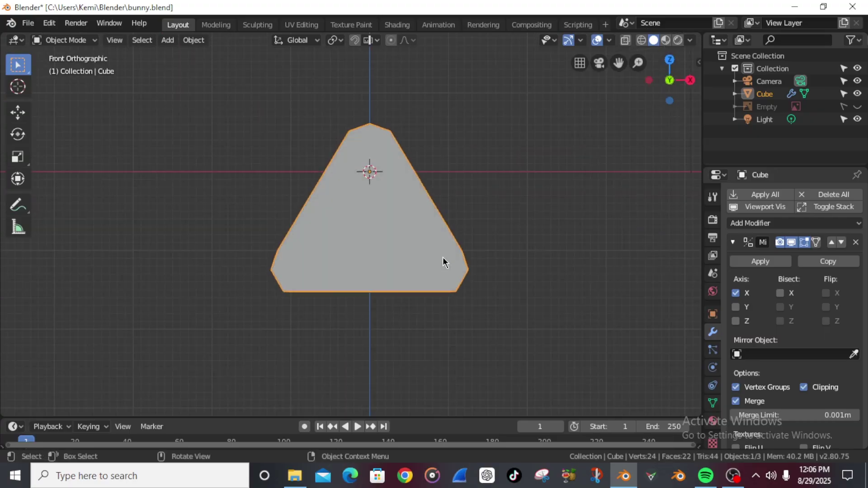
middle_click_drag(564, 253, 381, 253)
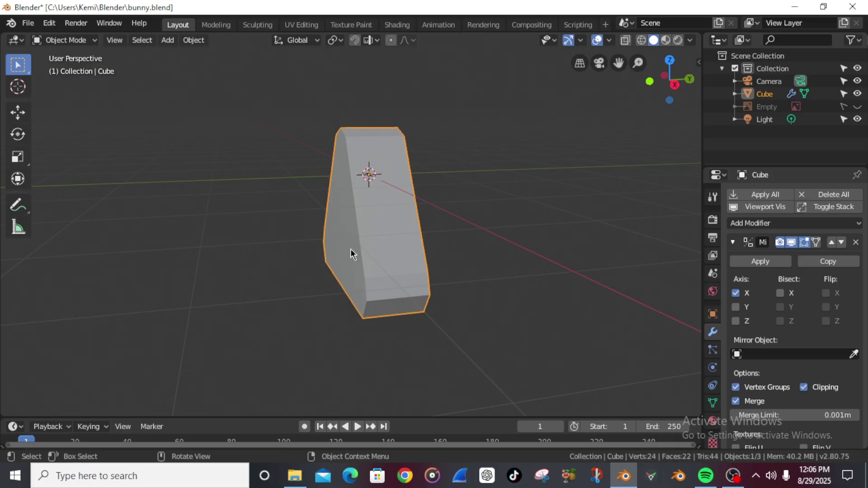
middle_click_drag(330, 258, 449, 237)
middle_click_drag(393, 234, 368, 233)
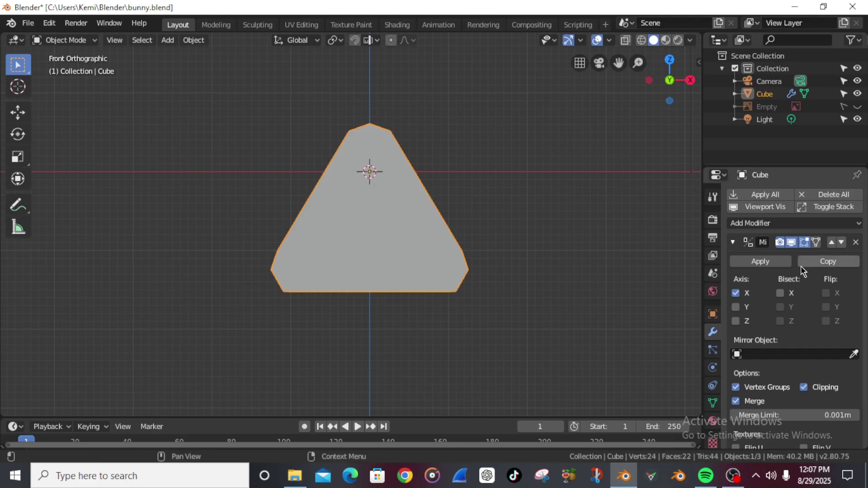
- Add a Subdivision Surface modifier to the head and show the reference sketch again
left_click(771, 224)
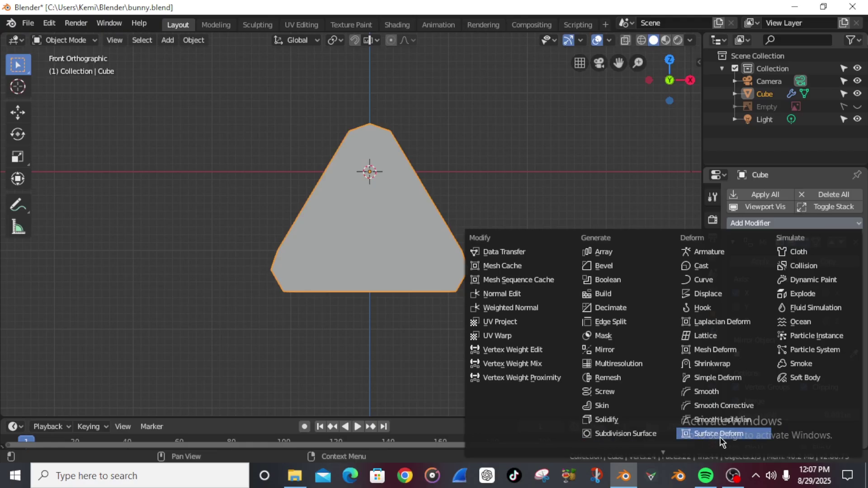
left_click(628, 433)
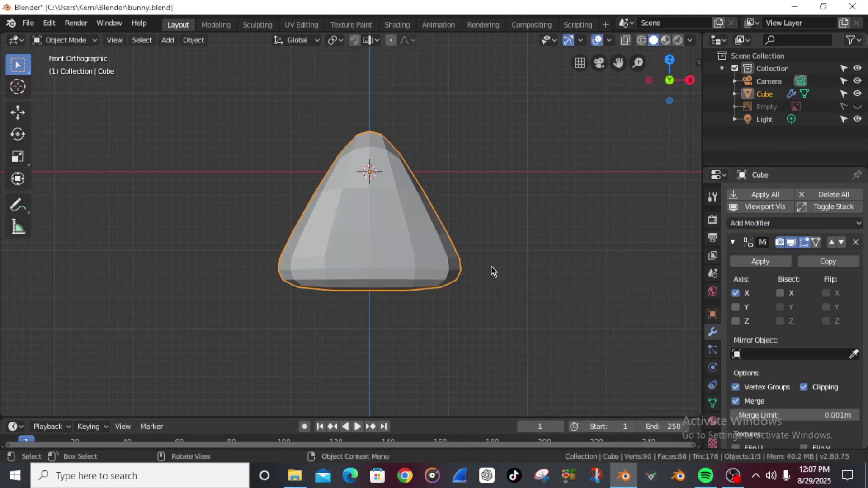
left_click(857, 106)
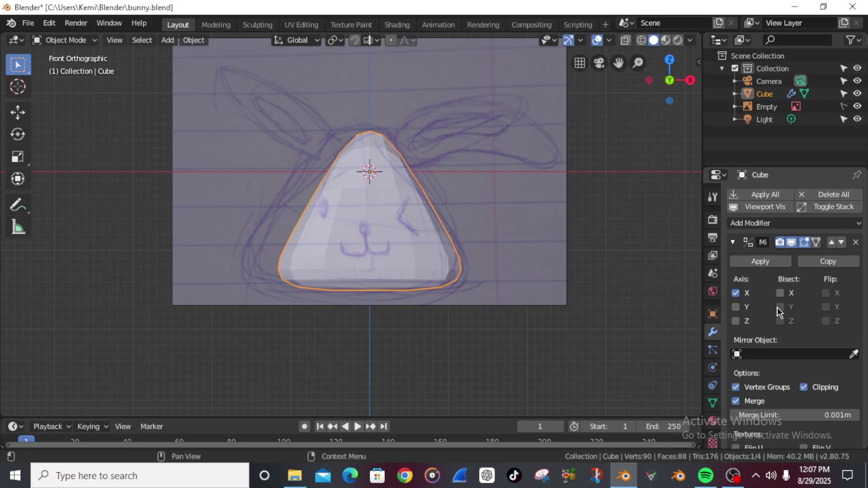
- Toggle the subdivision modifier's viewport display off and on to compare the head with and without smoothing
scroll(809, 346, "down", 6)
scroll(808, 332, "down", 2)
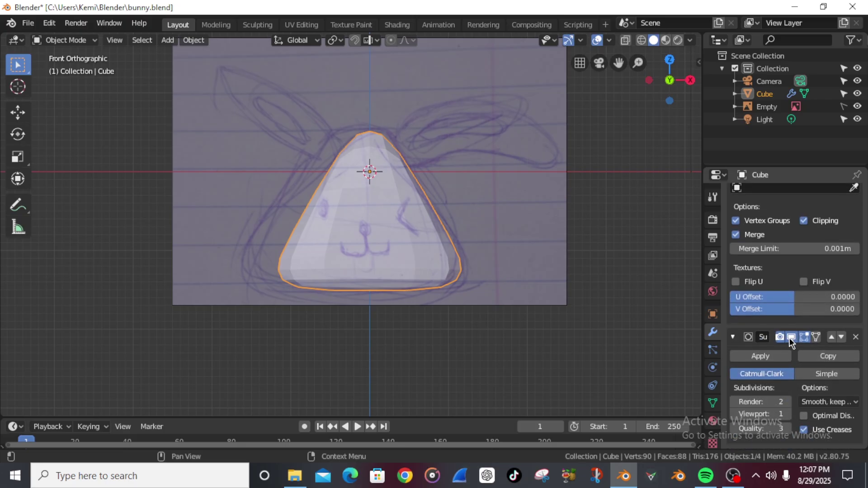
left_click(790, 340)
left_click(791, 339)
left_click(791, 338)
left_click(791, 339)
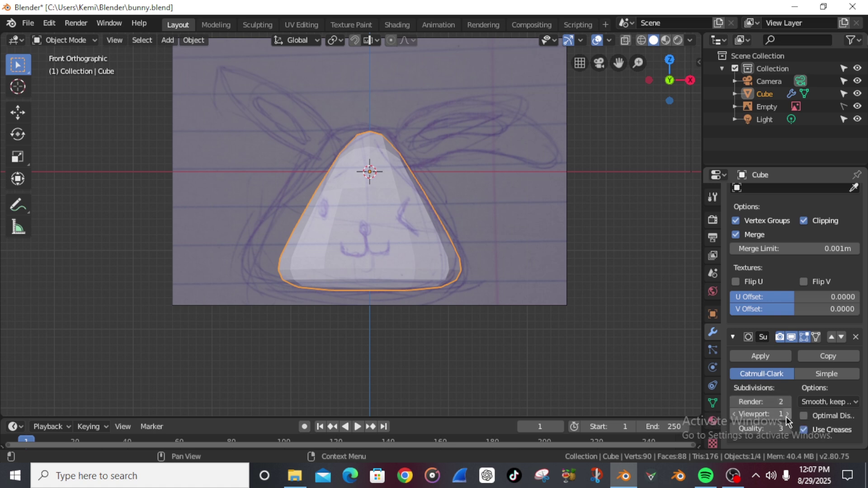
- Try viewport subdivision level 3 on the head, set it back to 1, and inspect the mesh at an angle
left_click(787, 415)
left_click(787, 414)
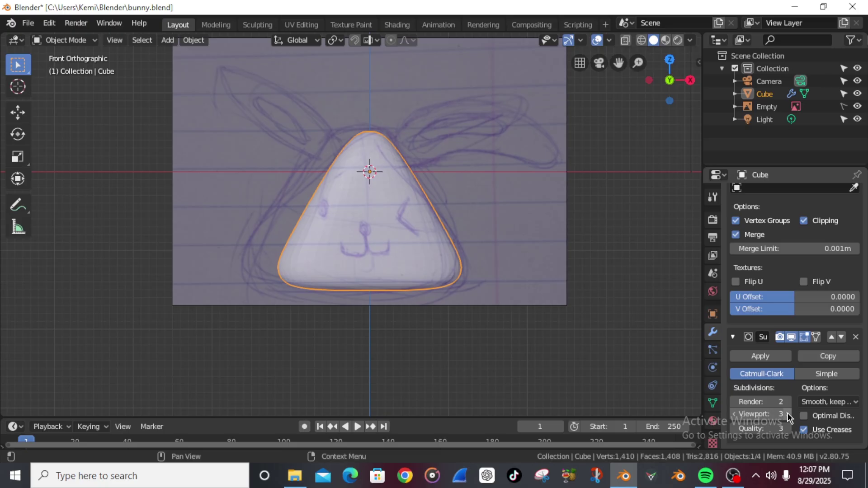
left_click(734, 415)
left_click(734, 415)
middle_click_drag(388, 149, 399, 220)
middle_click_drag(407, 178, 356, 247)
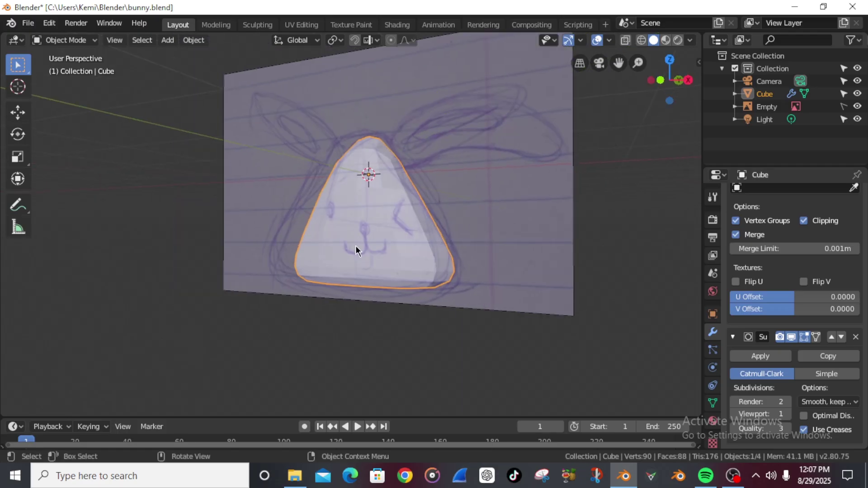
- Set the subdivision modifier's viewport level to 3 and return to the front view
left_click(787, 414)
left_click(787, 414)
middle_click_drag(257, 248, 283, 234)
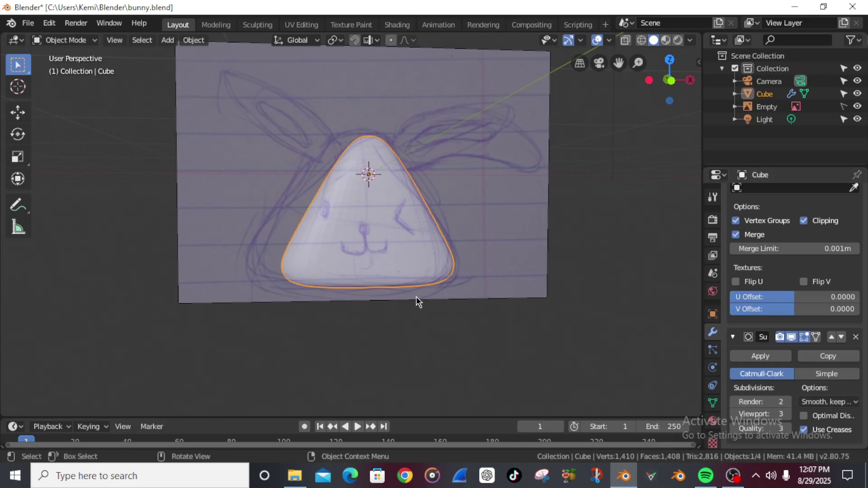
key("KP_1")
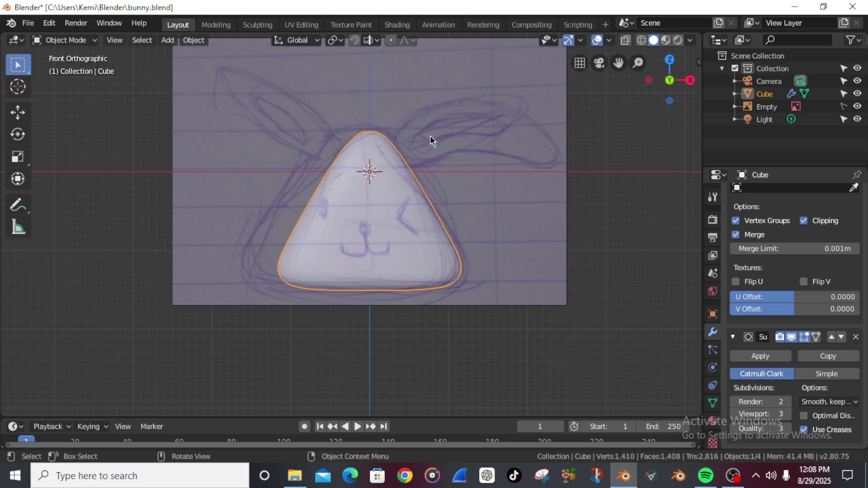
scroll(429, 145, "down", 2)
scroll(429, 146, "up", 2)
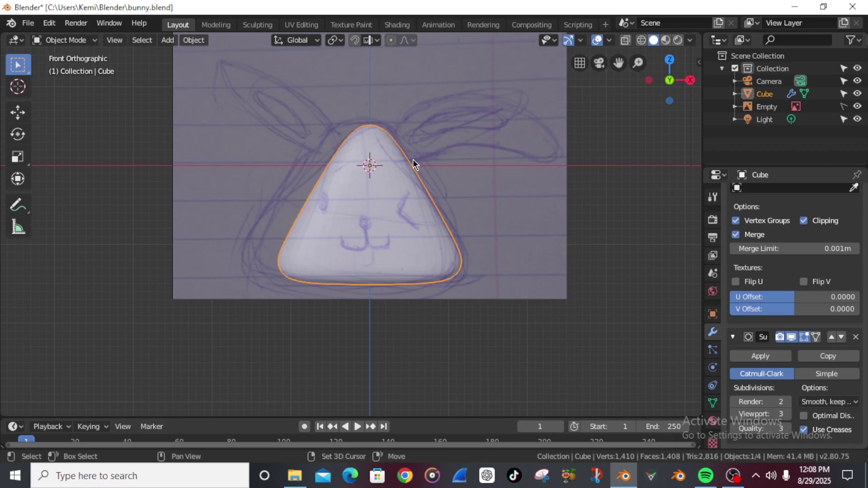
- Add a mesh plane at the 3D cursor
key("shift+a")
mouse_move(413, 161)
left_click(469, 160)
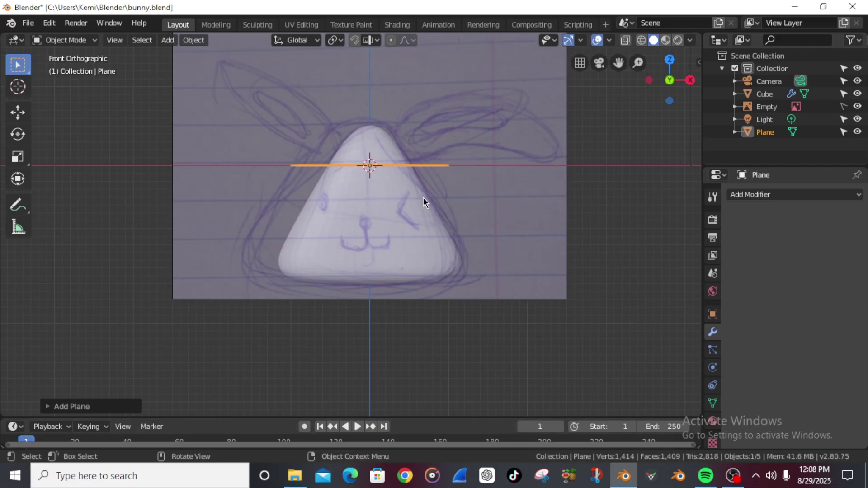
- Rotate the plane 90° about the global X axis, and undo the rotation
key("r")
key("x")
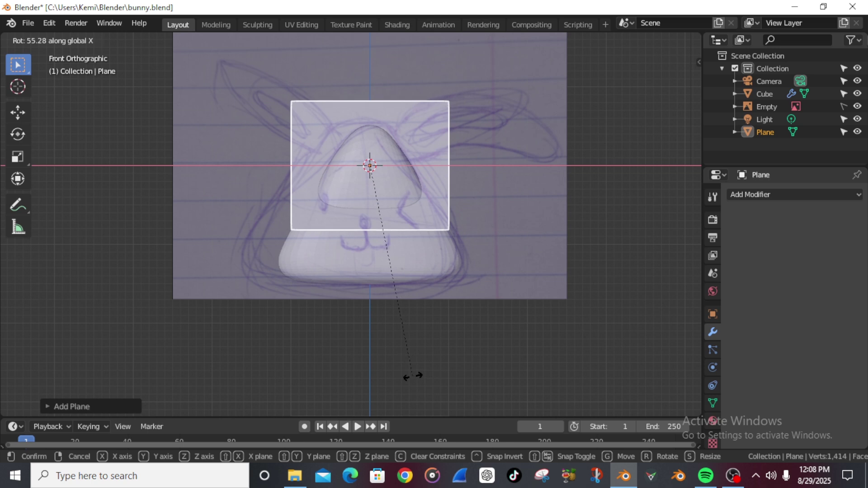
type("90")
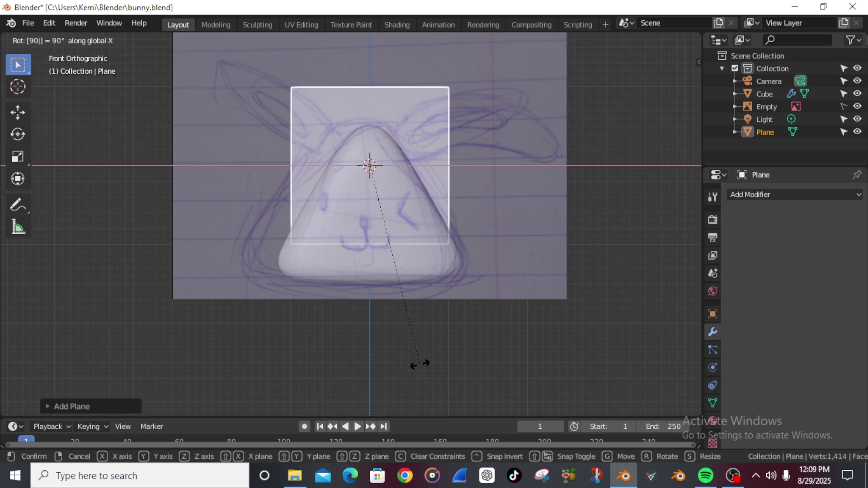
key("Return")
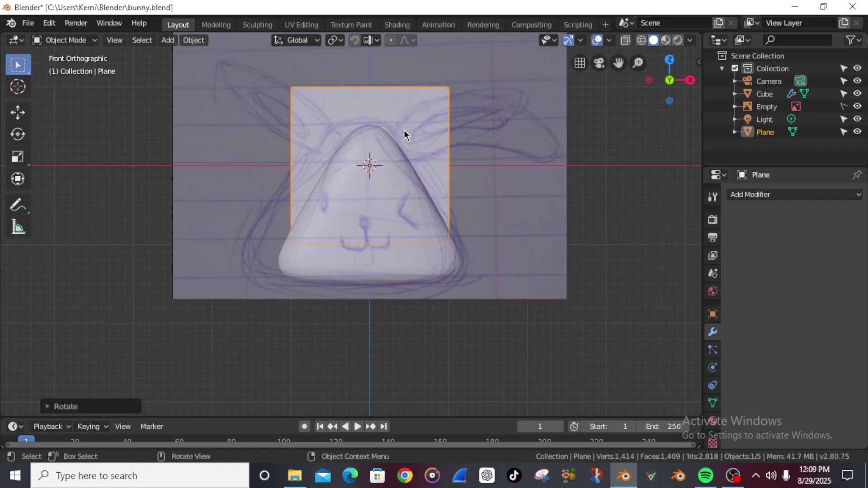
middle_click_drag(426, 149, 440, 177)
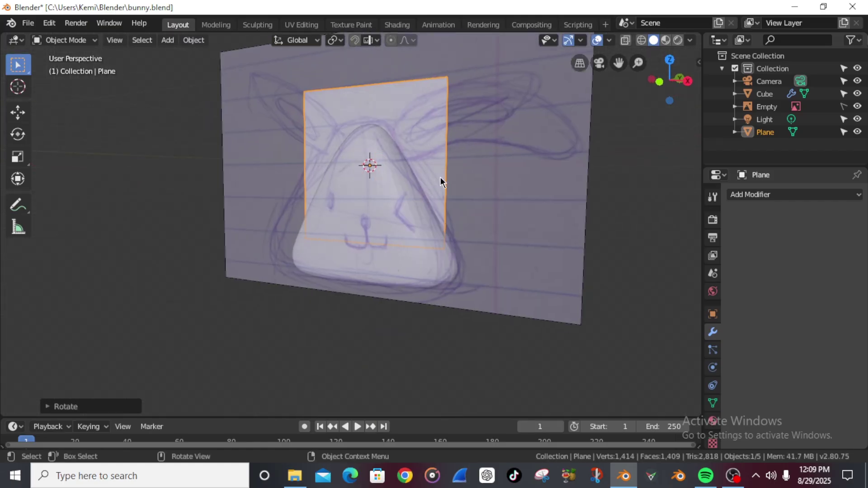
key("ctrl+z")
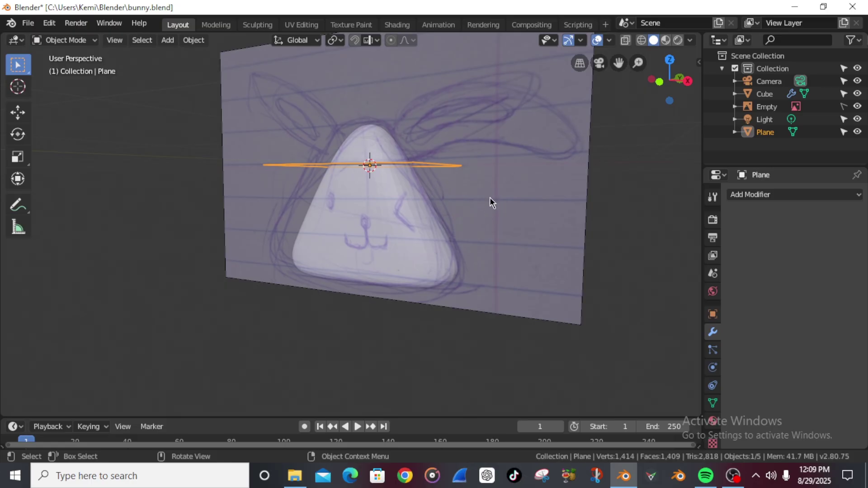
- Try rotating the plane 85° about the global Y axis
key("r")
key("x")
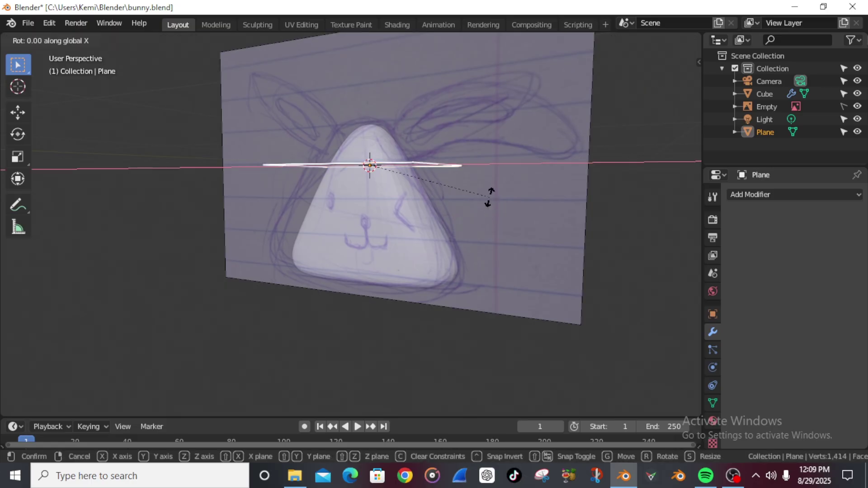
type("85")
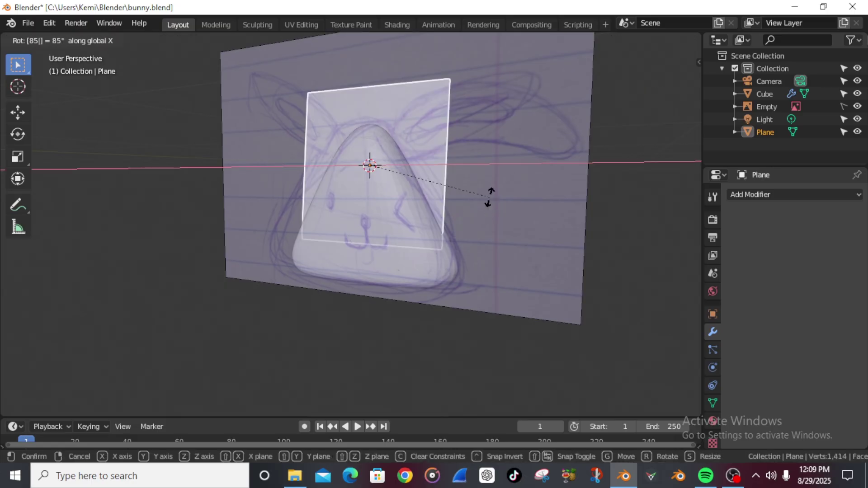
type("y")
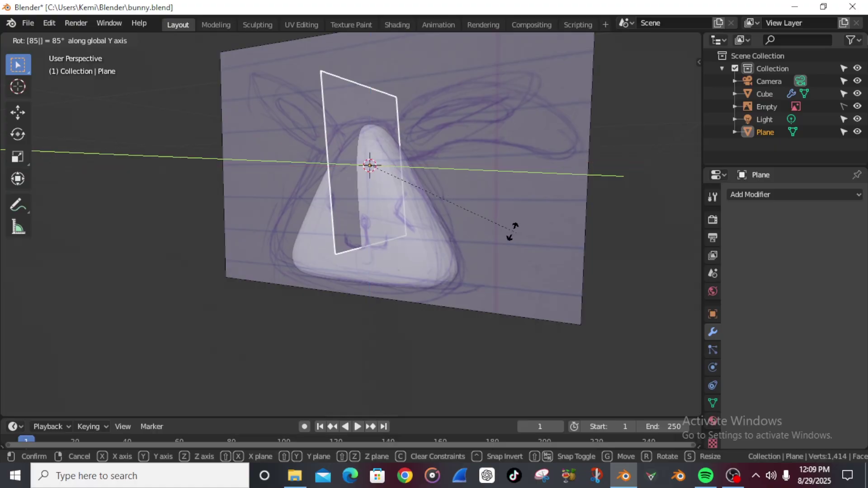
key("Return")
middle_click_drag(494, 238, 467, 197)
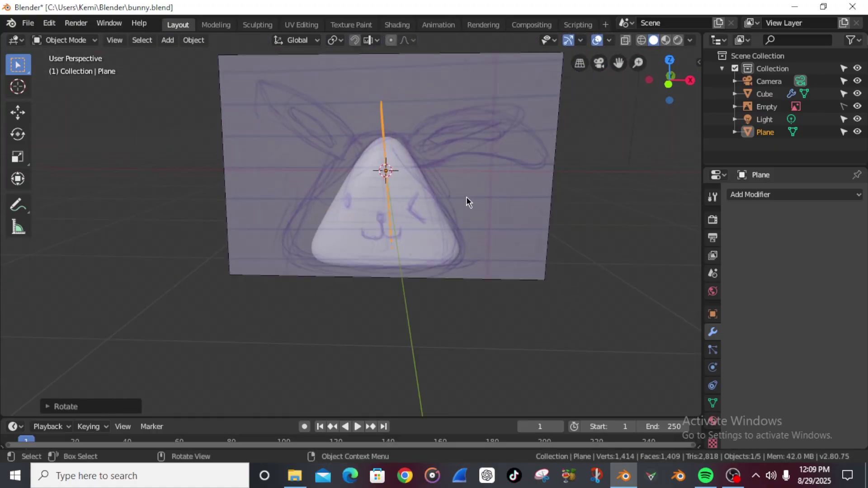
- Hide the reference sketch and draw a roughly vertical freehand annotation line beside the plane
left_click(484, 150)
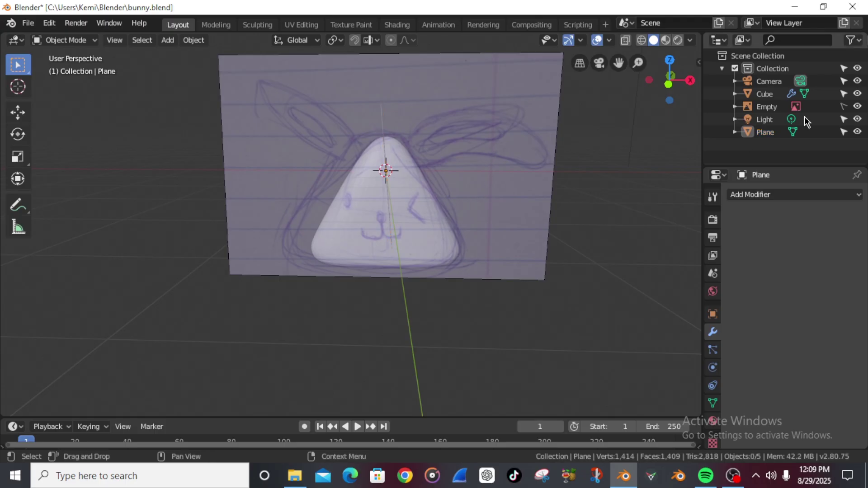
left_click(857, 106)
middle_click_drag(433, 238, 394, 178)
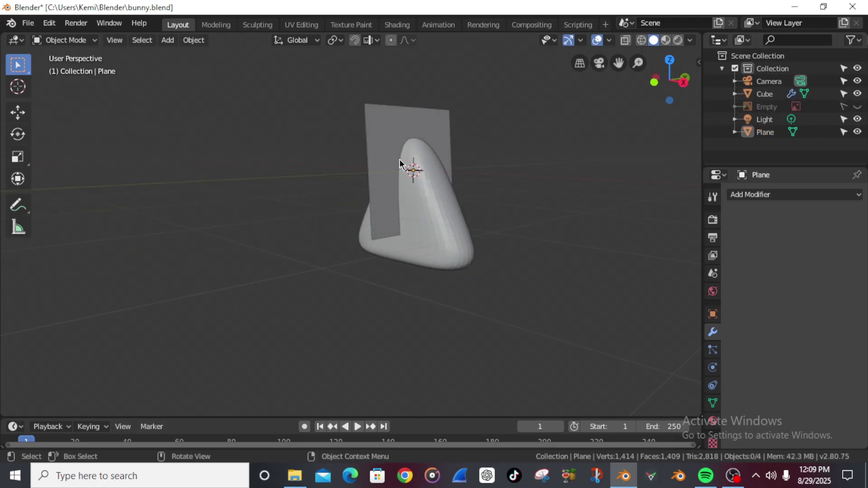
left_click(17, 205)
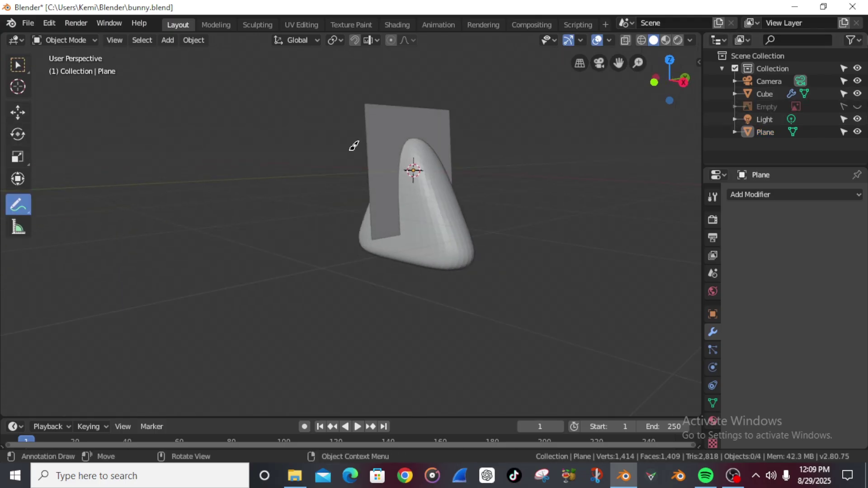
left_click_drag(351, 103, 357, 254)
mouse_move(357, 254)
middle_mouse_down()
mouse_move(523, 249)
mouse_move(534, 212)
mouse_move(544, 209)
middle_mouse_up()
key("KP_1")
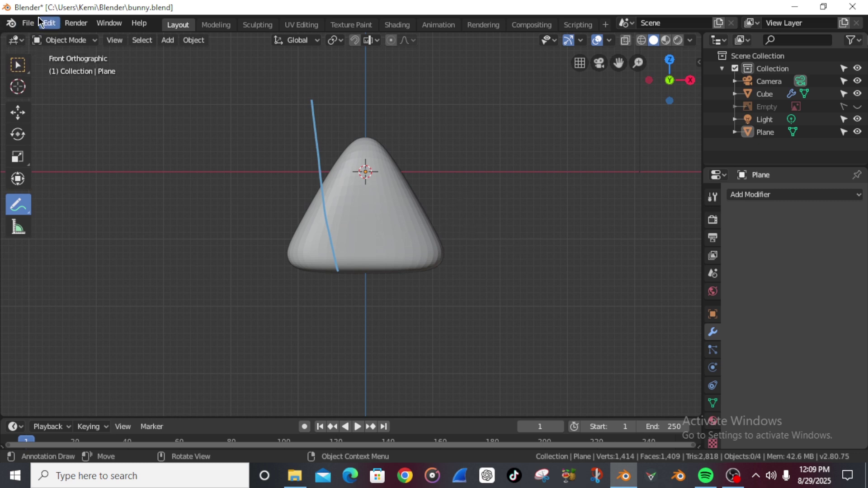
- Undo the annotation, the sketch's hiding and the plane's rotation, and return to the front view with the plane selected
key("ctrl+z")
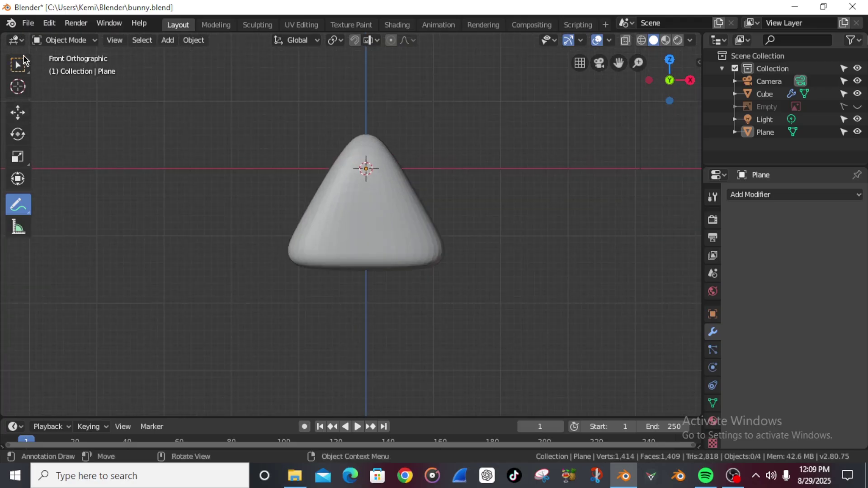
left_click(18, 65)
mouse_move(578, 204)
middle_mouse_down()
mouse_move(395, 195)
mouse_move(469, 213)
mouse_move(460, 196)
mouse_move(425, 208)
mouse_move(500, 202)
mouse_move(494, 206)
middle_mouse_up()
left_click(495, 202)
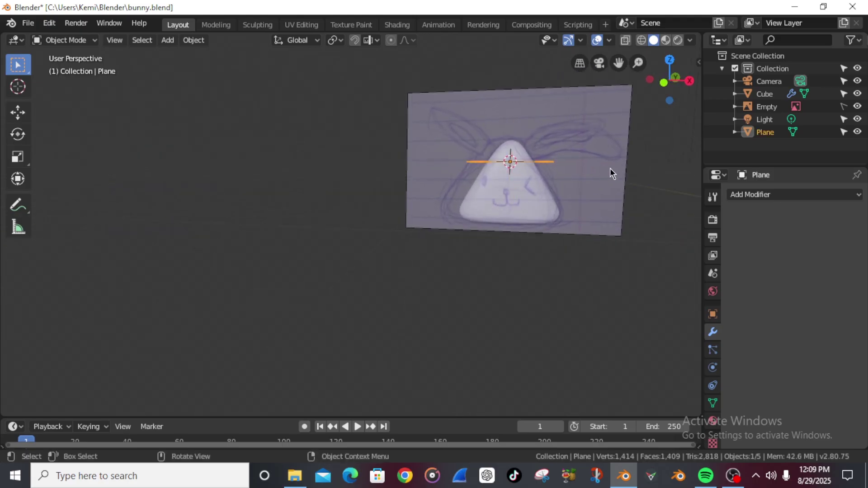
key("KP_1")
scroll(552, 194, "up", 2)
middle_click_drag(501, 237, 440, 248, "shift")
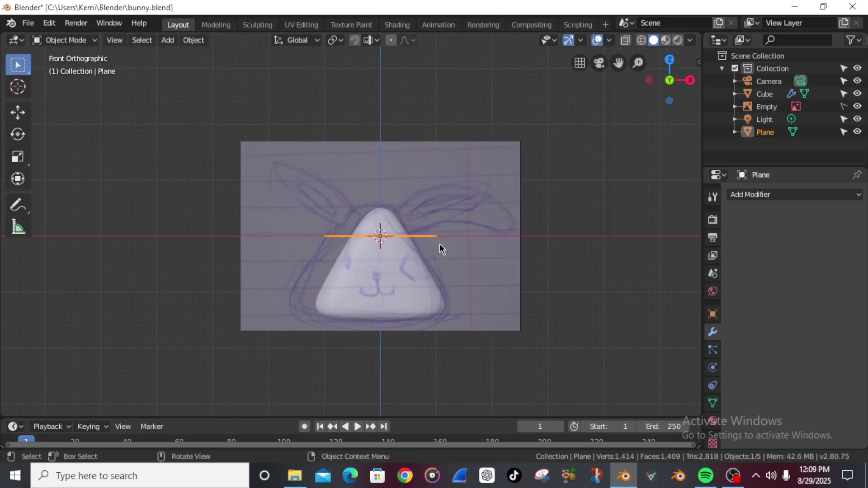
- Rotate the plane 90° about the global X axis so it stands upright facing the front view
scroll(440, 244, "up", 4)
scroll(440, 244, "down", 3)
scroll(439, 245, "up", 2)
scroll(439, 244, "down", 1)
scroll(439, 247, "up", 1)
scroll(438, 249, "down", 1)
key("r")
key("x")
key("9")
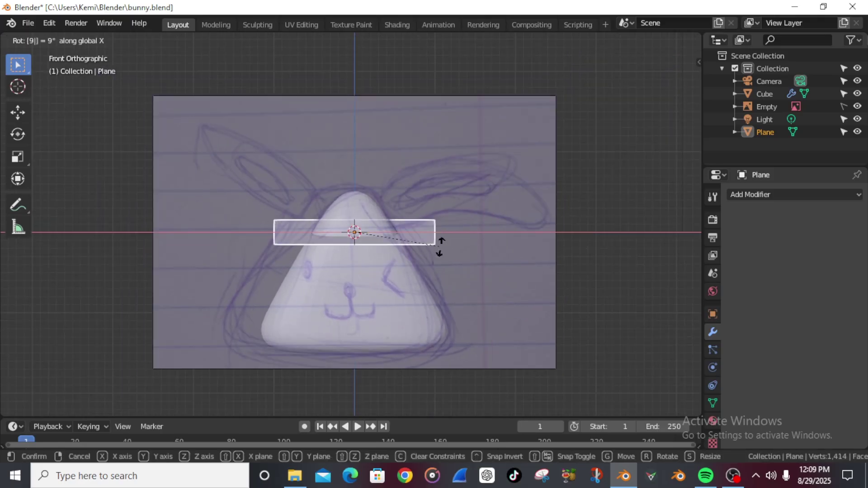
key("0")
key("Return")
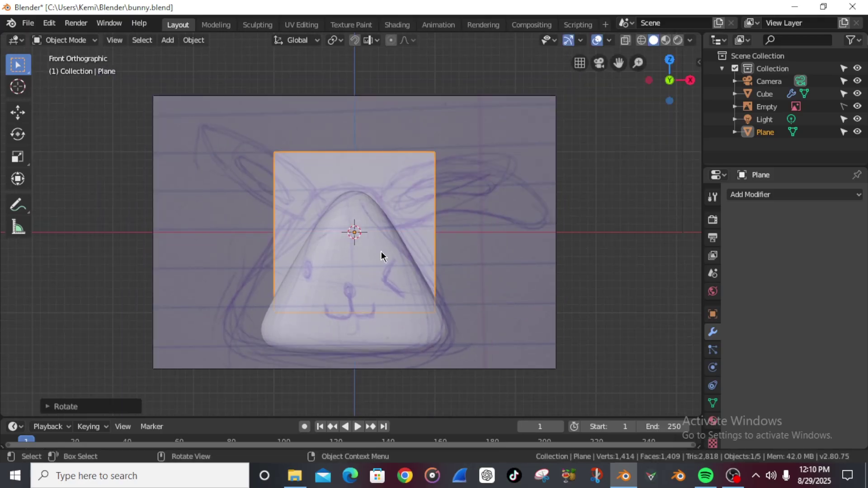
- Scale the upright plane to about a third of its width along X and about three quarters of its height along Z
scroll(487, 214, "down", 2)
scroll(487, 214, "up", 2)
scroll(487, 214, "down", 1)
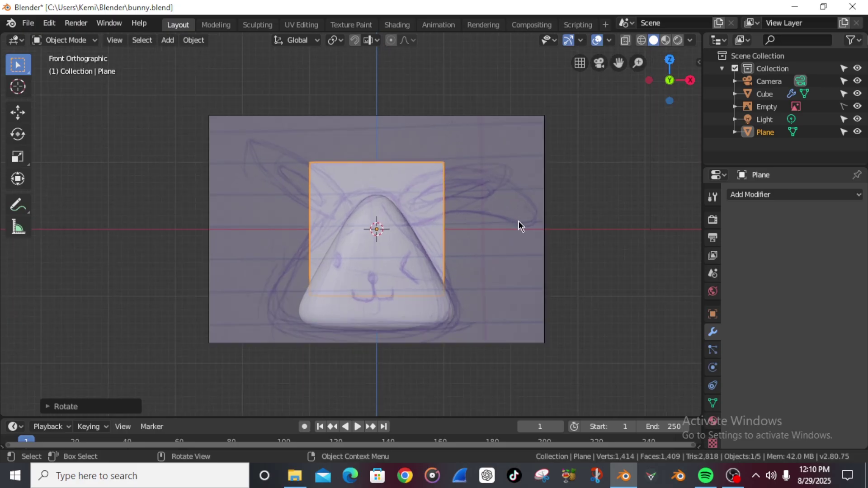
key("s")
key("x")
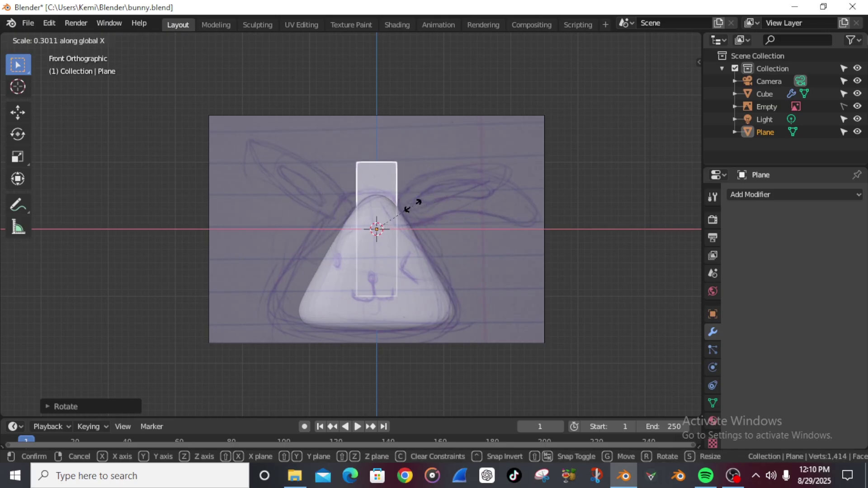
left_click(429, 215)
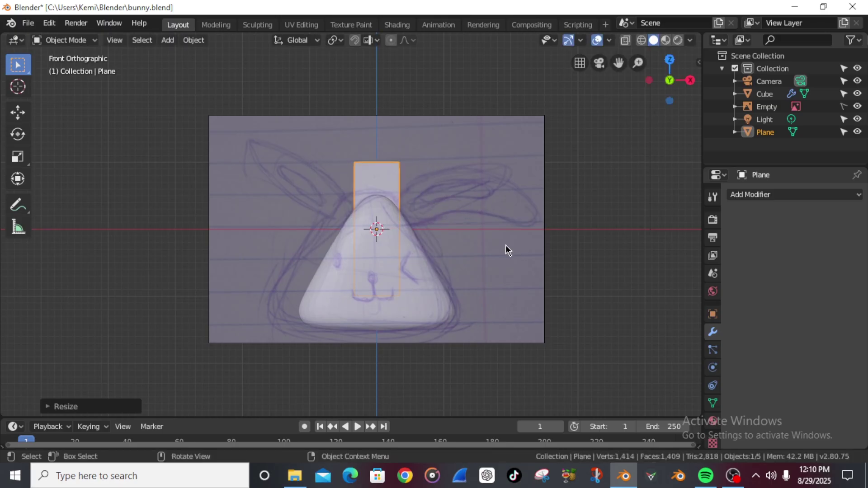
key("s")
key("z")
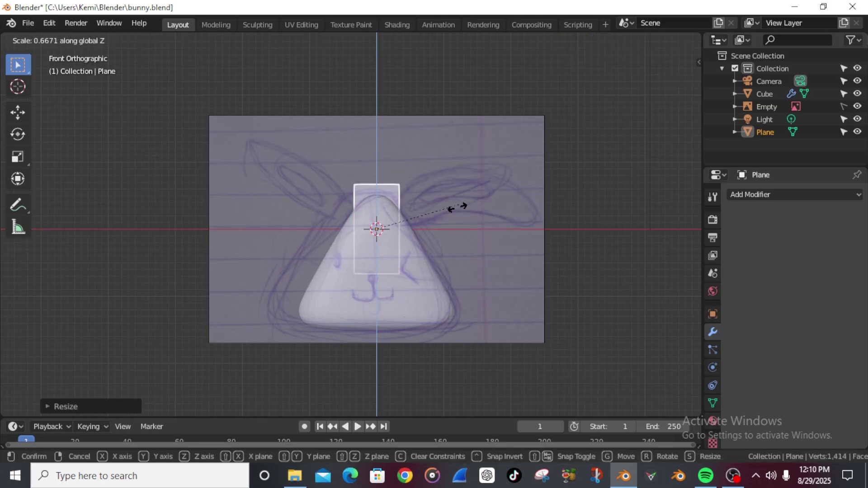
left_click(457, 180)
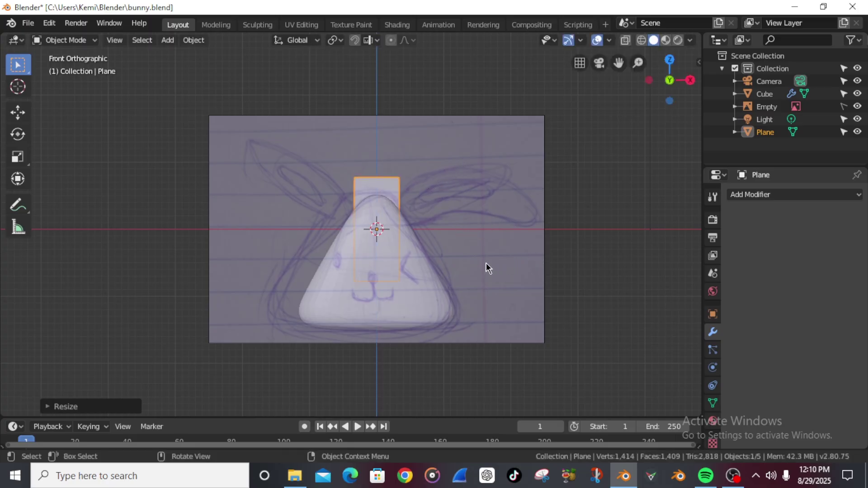
- Select the two top corner vertices of the plane in Edit Mode
key("Tab")
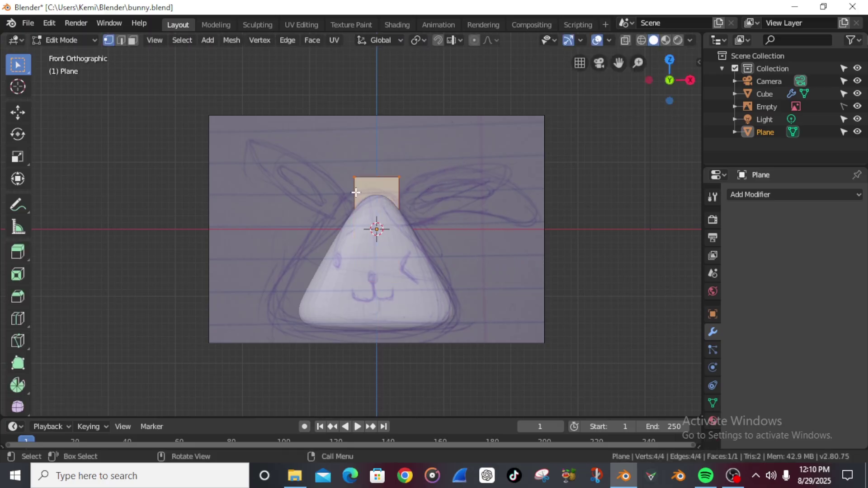
left_click_drag(322, 164, 440, 192)
middle_click_drag(489, 224, 471, 201, "shift")
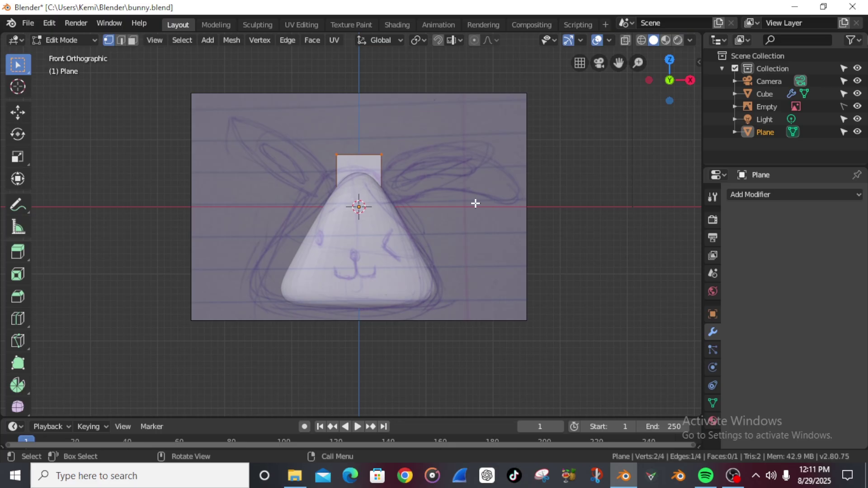
key("ctrl+shift+b")
middle_click_drag(474, 202, 465, 196)
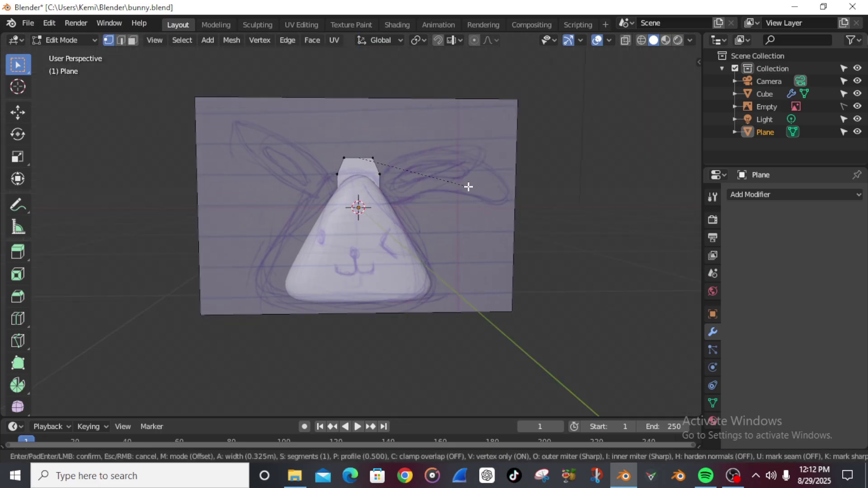
scroll(468, 187, "up", 1)
scroll(468, 187, "up", 3)
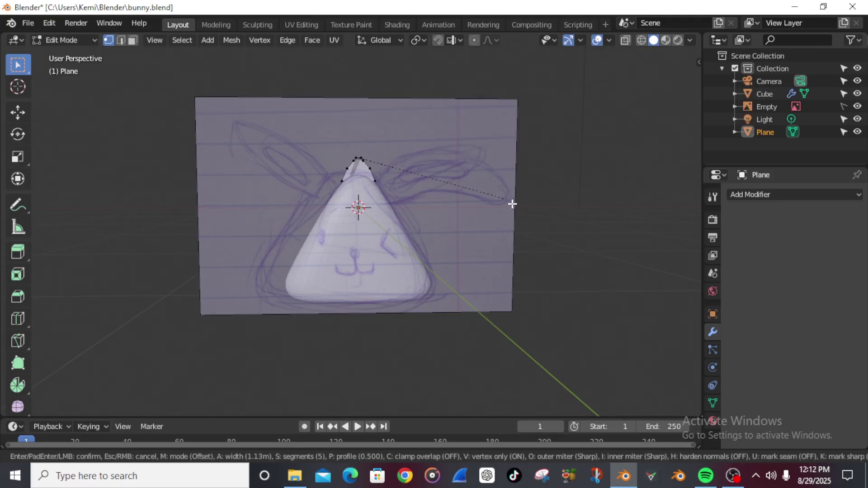
key("Escape")
- Round the plane's two top corners with a vertex bevel using 11 segments and clamped overlap, and return to Object Mode
scroll(391, 180, "up", 4)
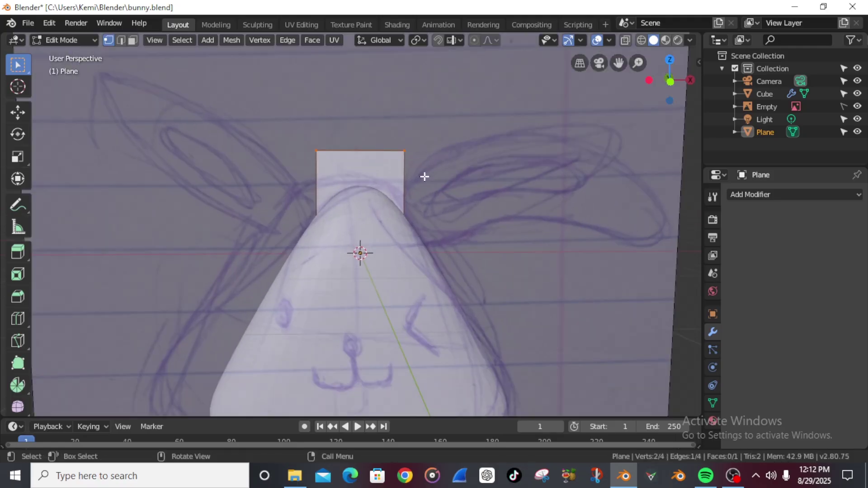
key("ctrl+shift+b")
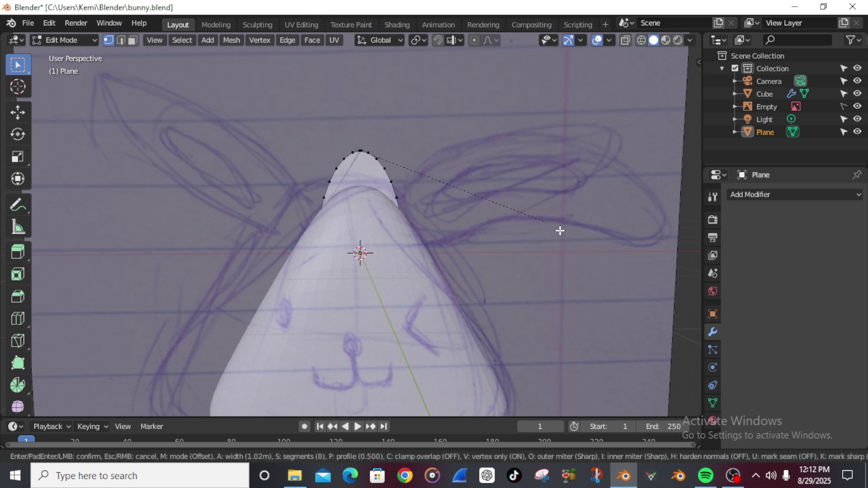
key("c")
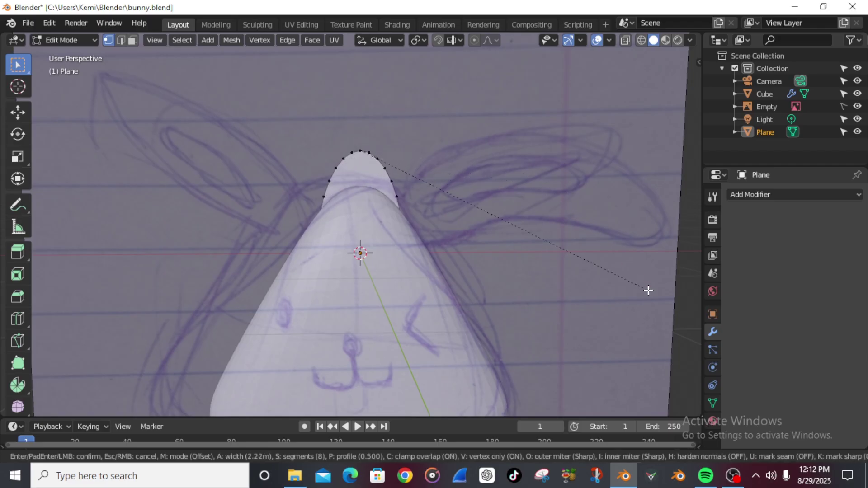
scroll(588, 242, "up", 1)
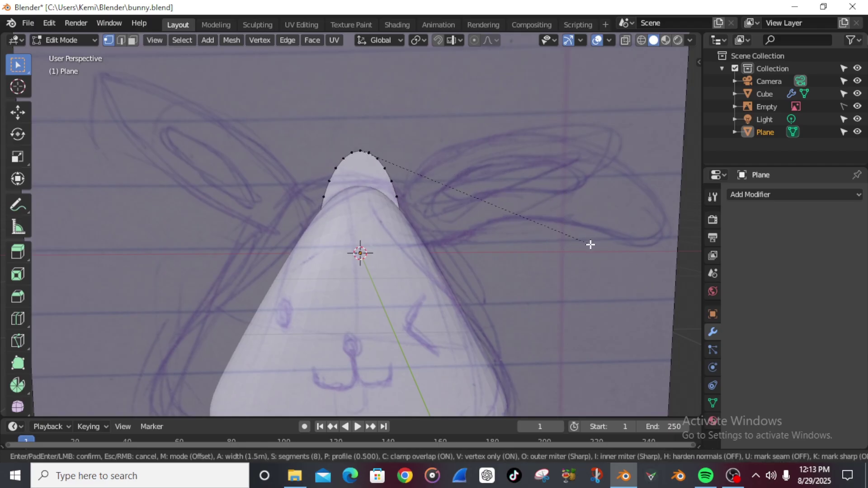
scroll(573, 238, "up", 2)
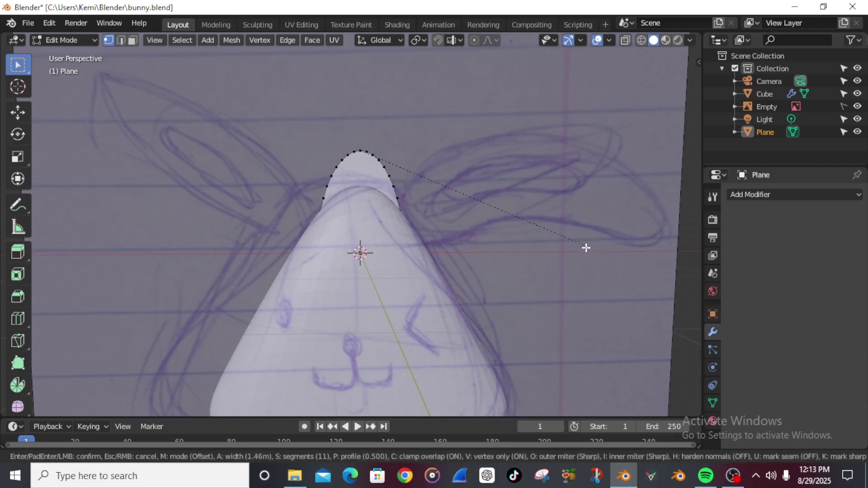
left_click(586, 248)
scroll(488, 180, "down", 3)
middle_click_drag(488, 180, 507, 202)
key("Tab")
- In the front view, move the rounded plane up about 1.2 m along Z so it sits on top of the head
scroll(476, 179, "down", 3)
scroll(476, 178, "up", 3)
key("KP_1")
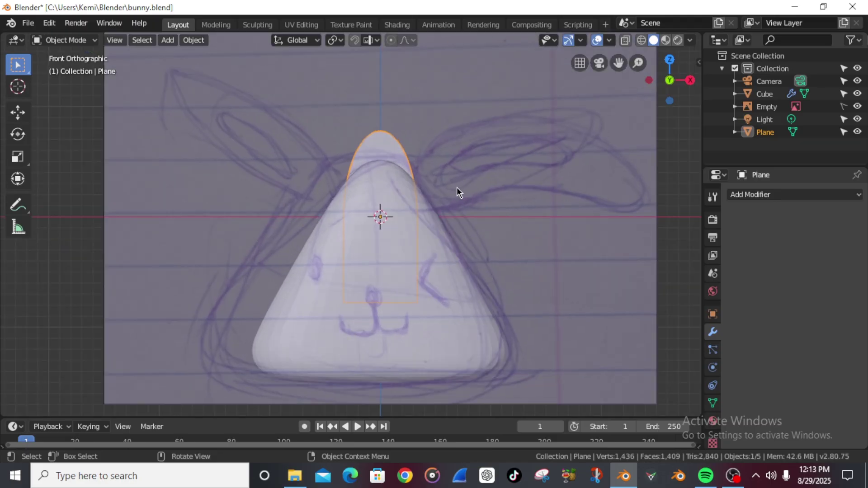
scroll(458, 189, "down", 2)
key("g")
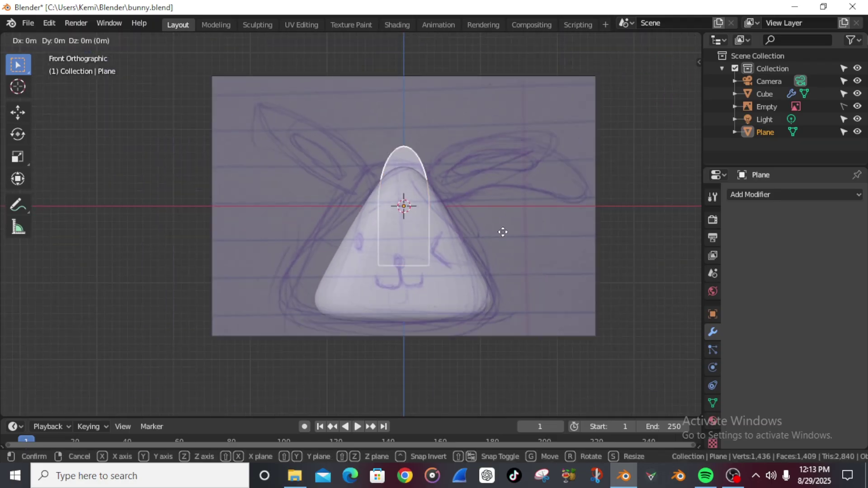
key("z")
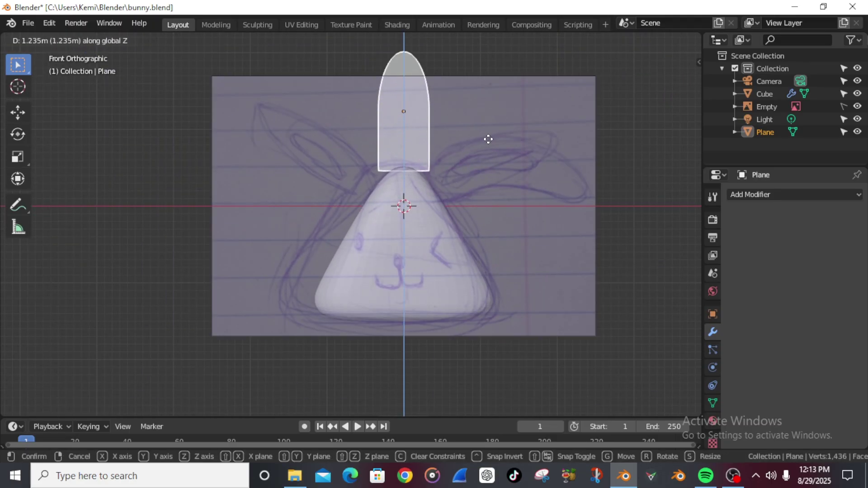
left_click(487, 139)
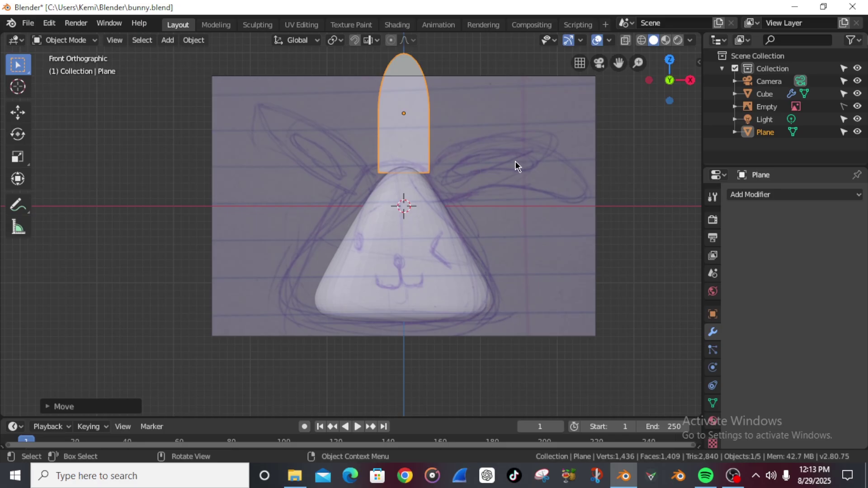
- Scale the bottom edge of the ear plane along X to about 0.6 to taper it towards the head
key("Tab")
left_click_drag(354, 161, 456, 186)
key("s")
key("x")
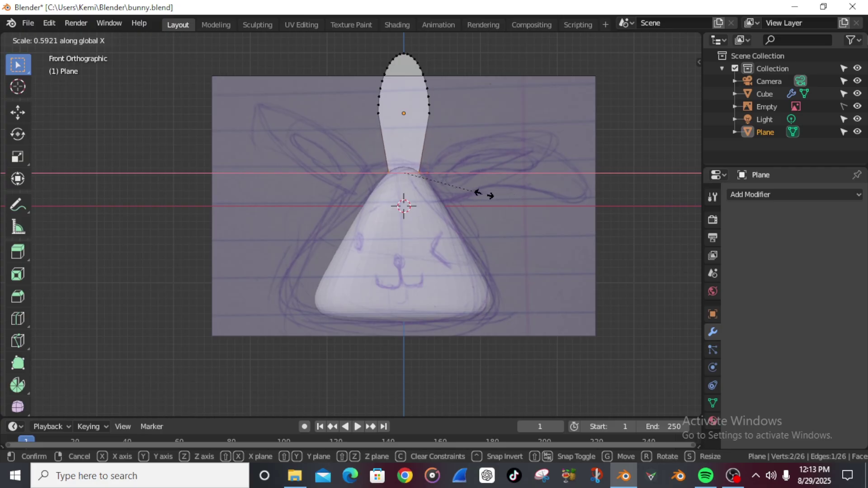
left_click(480, 194)
key("Tab")
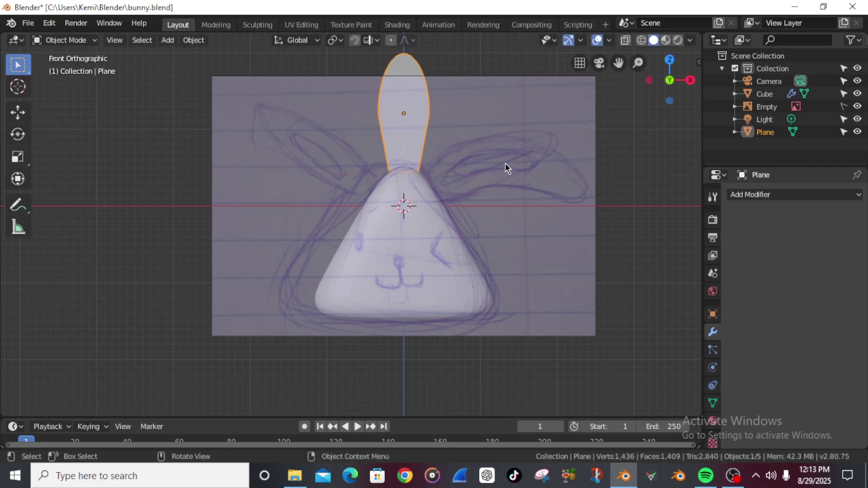
- Move the ear plane about 0.15 m along X and 0.2 m down so its base overlaps the head
middle_click_drag(486, 154, 427, 162)
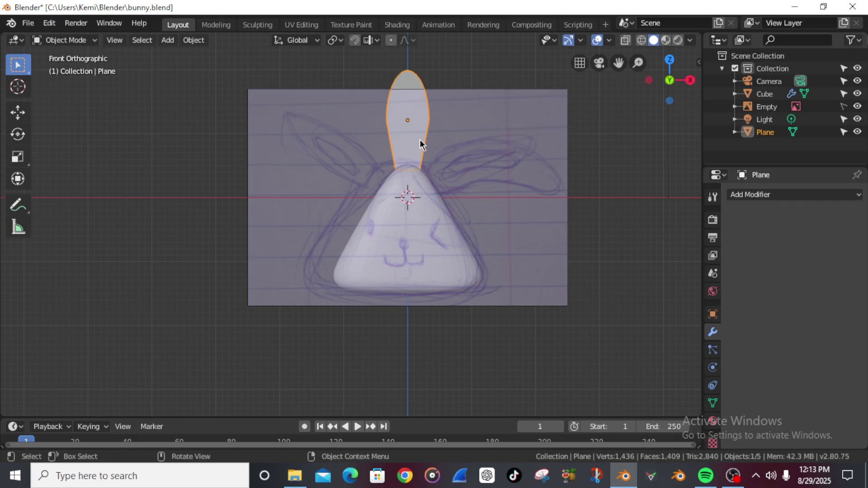
key("g")
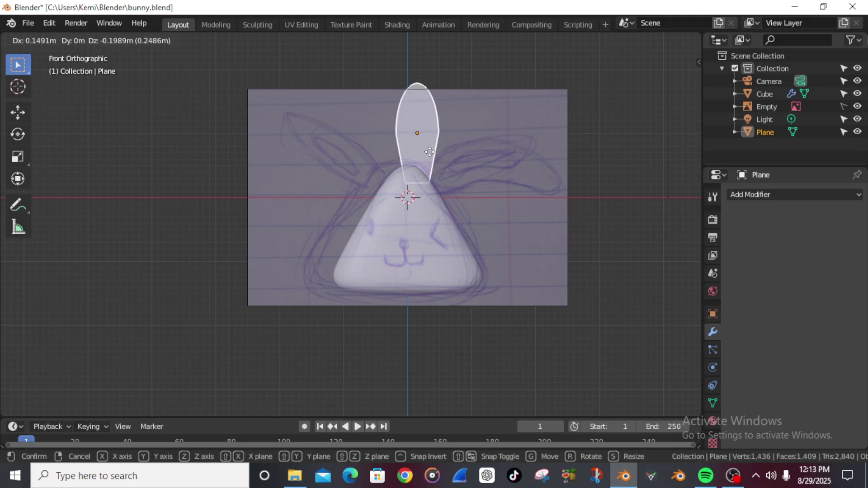
left_click(428, 152)
middle_click_drag(529, 166, 458, 149)
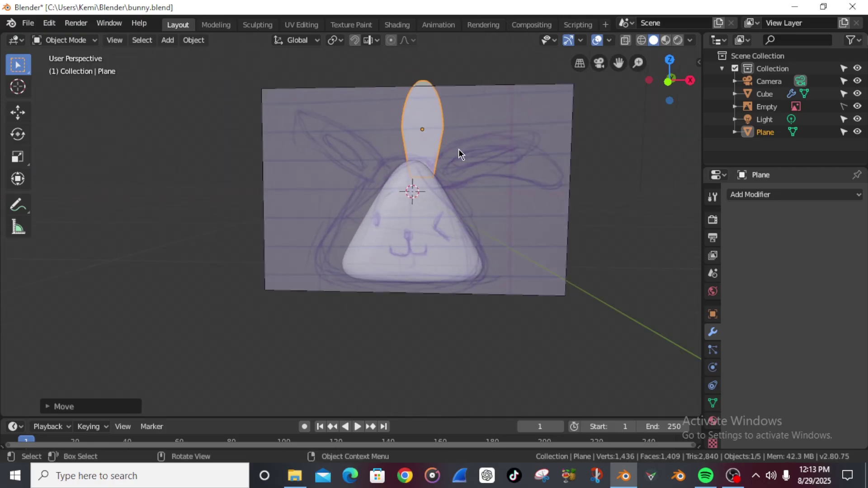
- Inset the entire ear face by about 0.35 in Edit Mode, and return to Object Mode
left_click(422, 148)
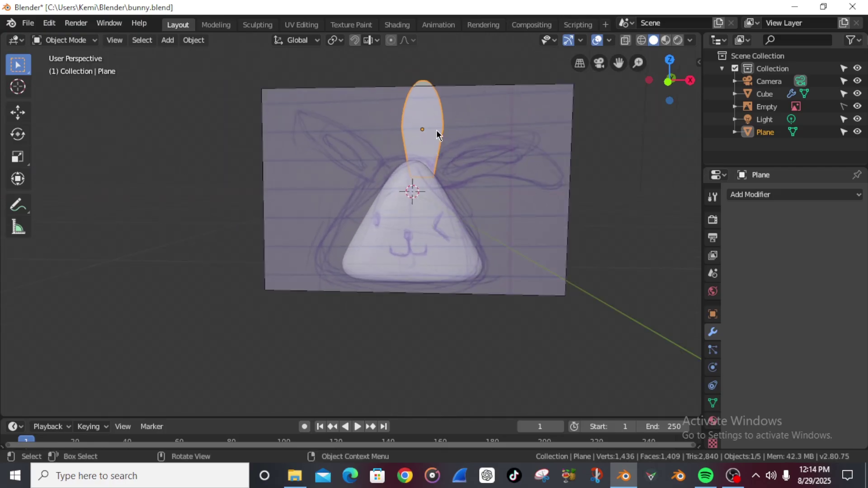
key("Tab")
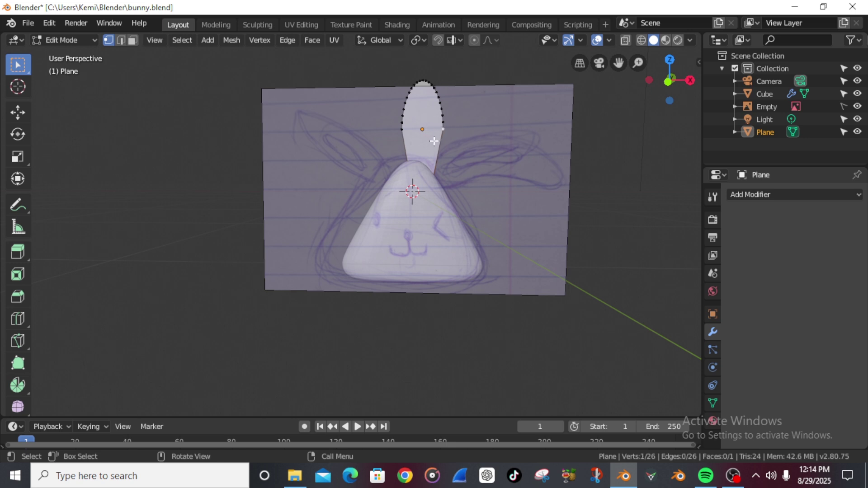
key("Tab")
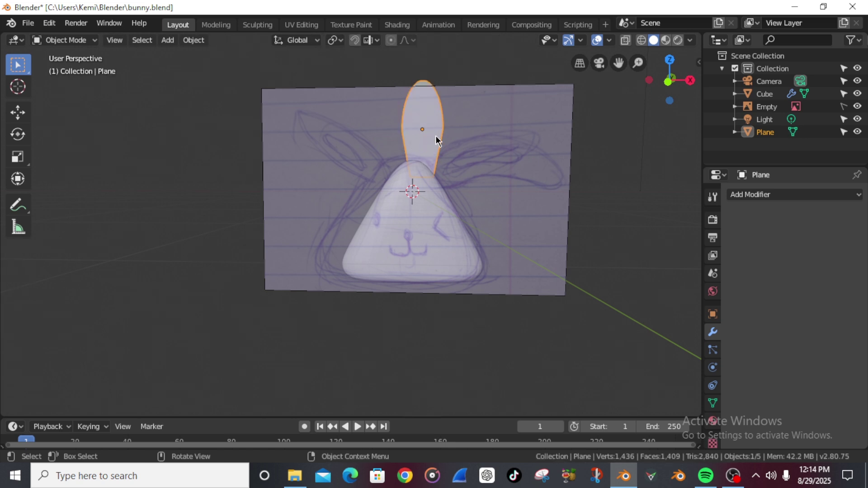
key("Tab")
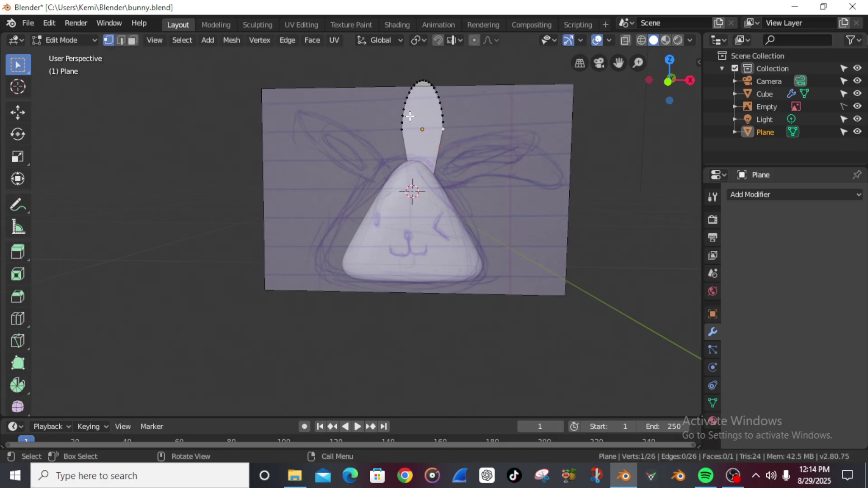
key("a")
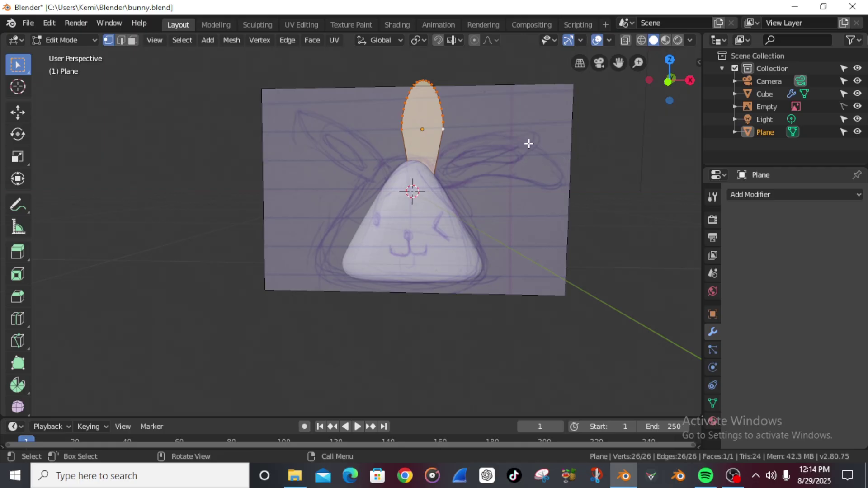
key("i")
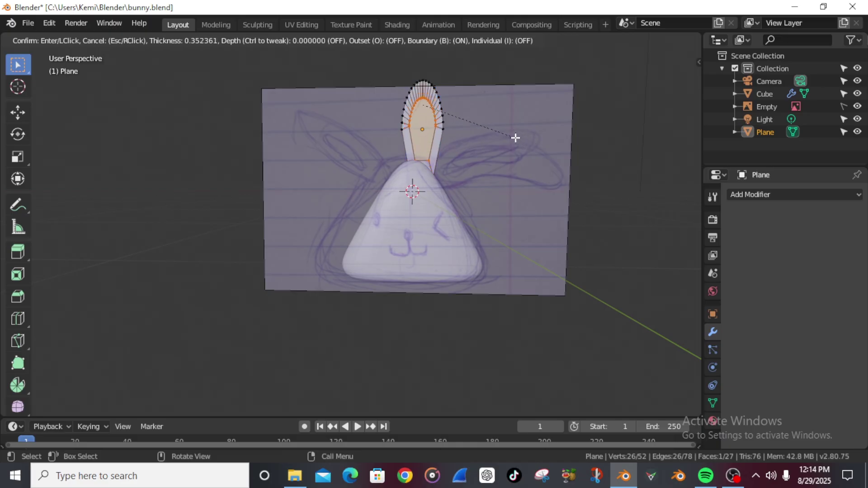
key("Escape")
middle_click_drag(516, 137, 422, 138)
key("Tab")
- Extrude the entire ear mesh in Edit Mode to give the flat ear thickness
scroll(447, 126, "down", 2)
scroll(447, 126, "up", 3)
scroll(471, 127, "down", 2)
middle_click_drag(471, 127, 281, 146)
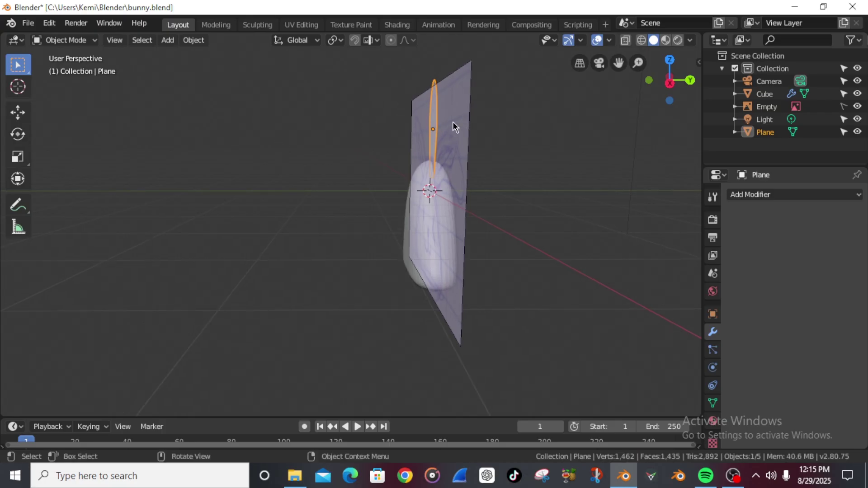
middle_click_drag(455, 118, 473, 173)
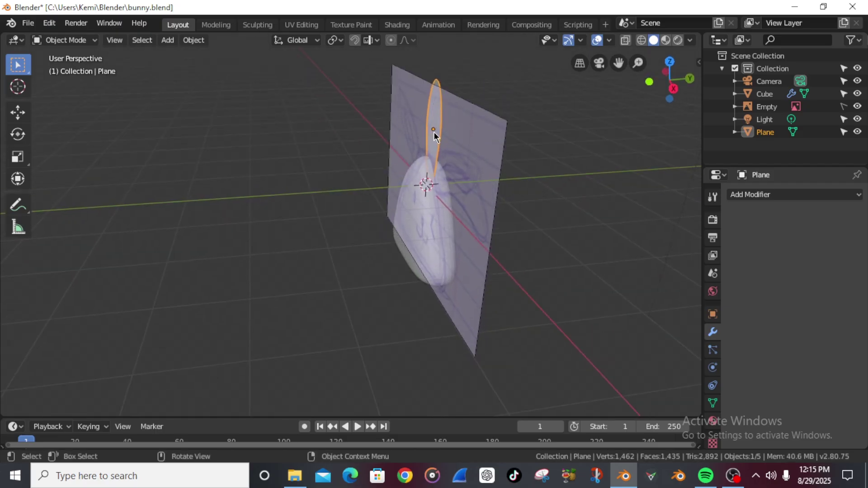
scroll(434, 132, "up", 2)
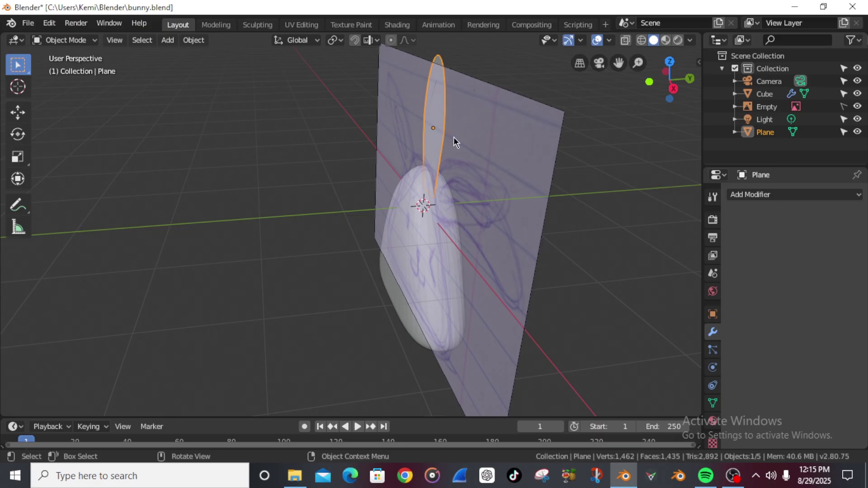
key("Tab")
middle_click_drag(460, 171, 424, 160)
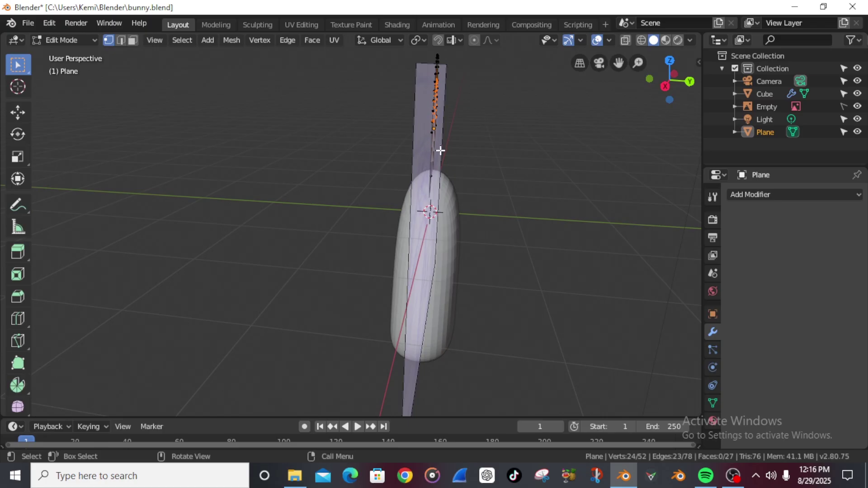
mouse_move(440, 150)
middle_mouse_down()
mouse_move(453, 167)
mouse_move(574, 163)
mouse_move(417, 165)
mouse_move(435, 149)
middle_mouse_up()
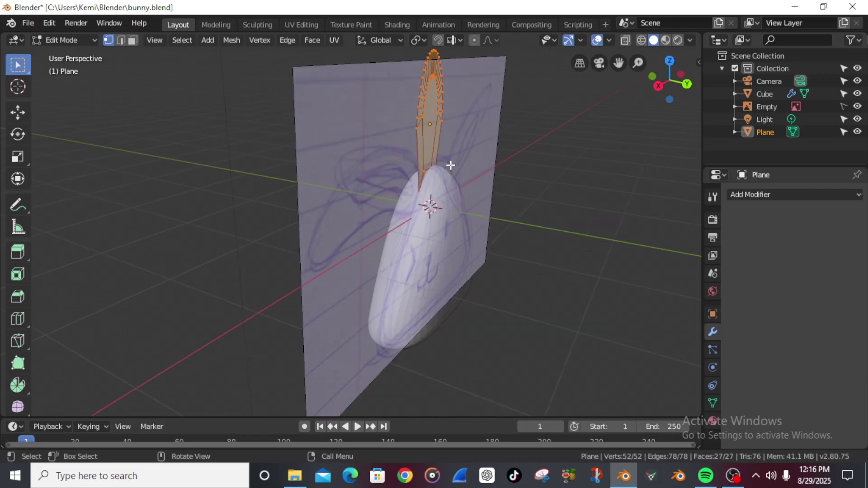
key("e")
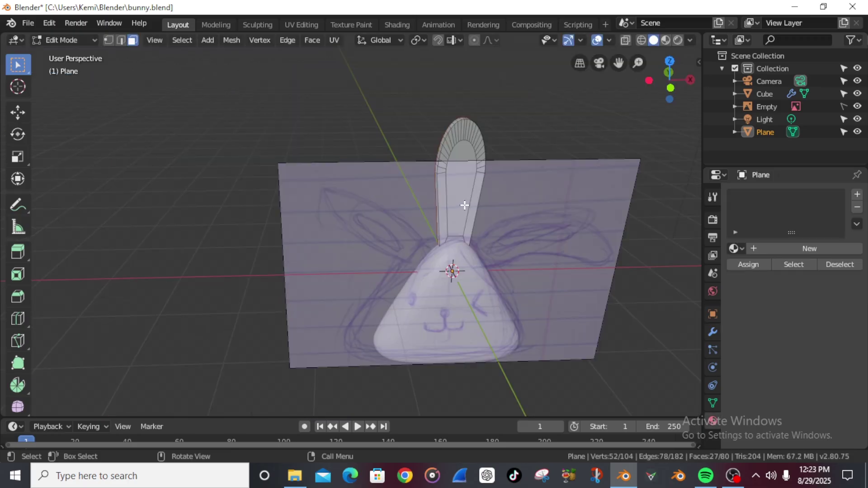
- Select the whole extruded ear and scale it down slightly in the front view
key("a")
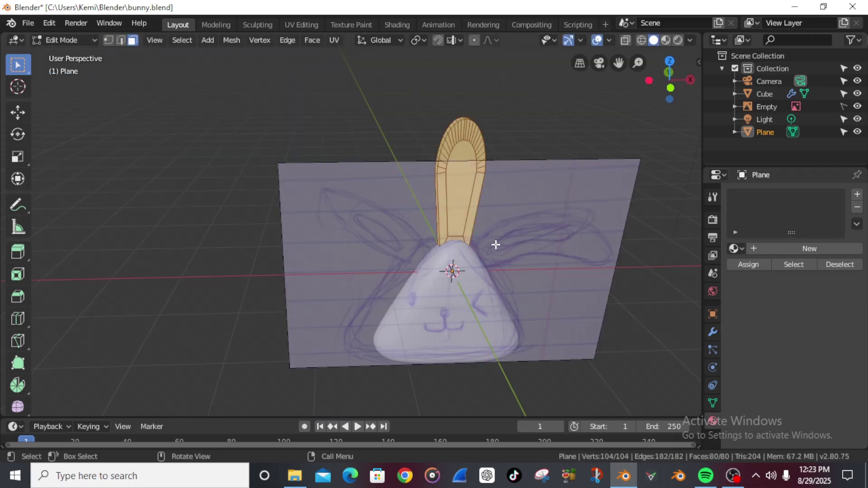
key("KP_1")
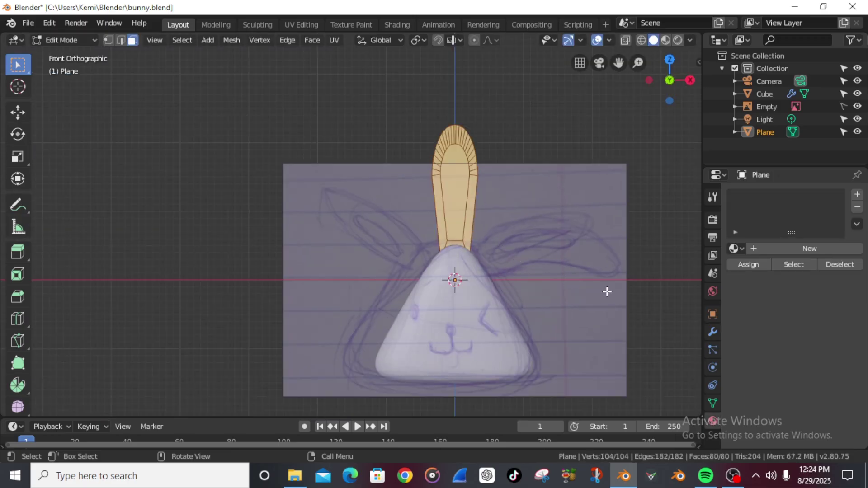
key("s")
left_click(569, 274)
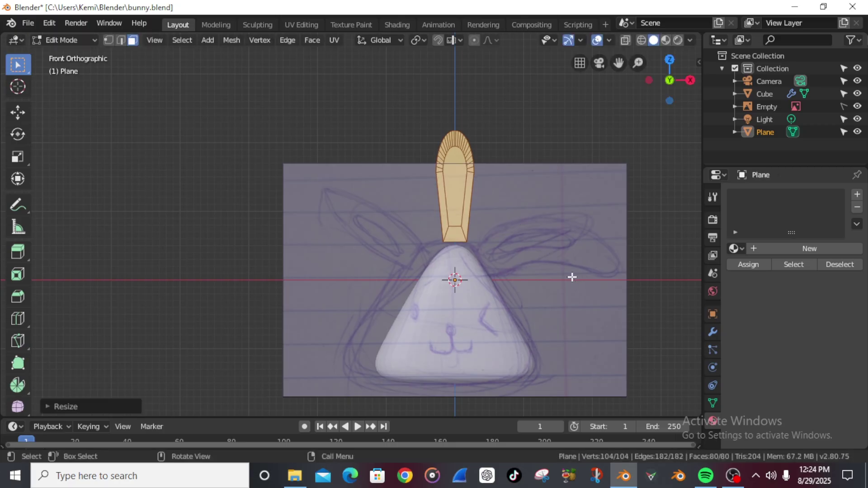
- Move the ear down along Z until its base meets the head, and shift it about 0.04 m along X
key("g")
key("z")
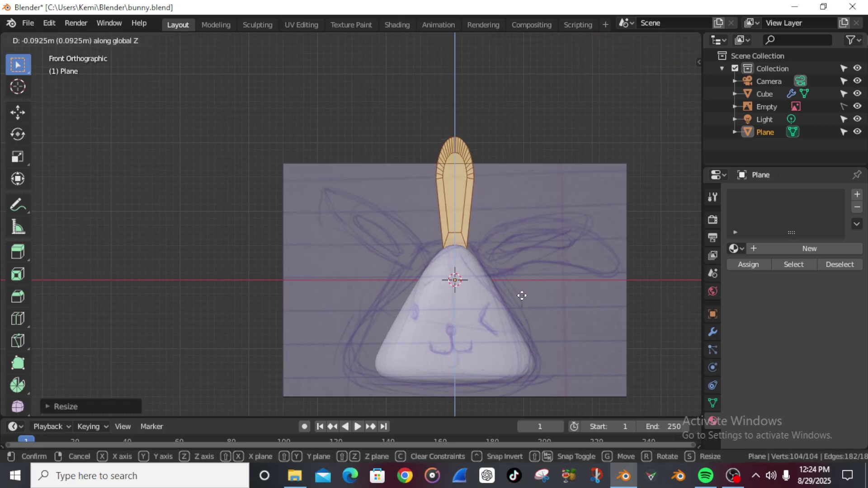
left_click(522, 301)
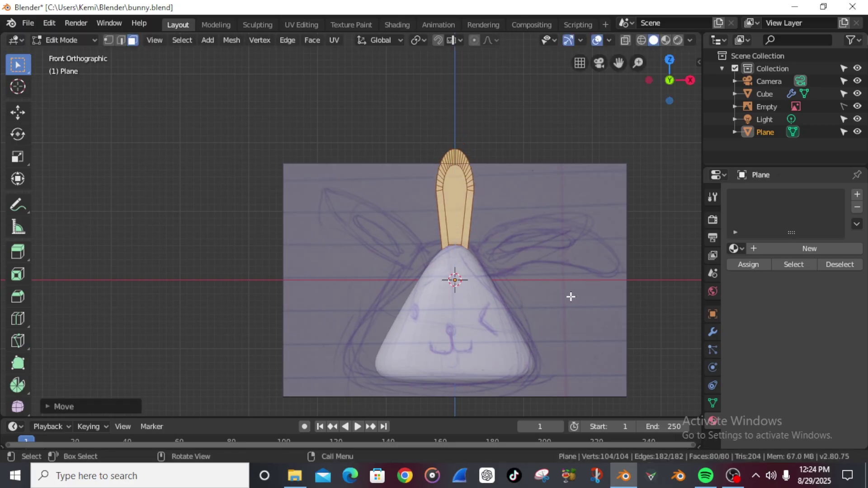
key("g")
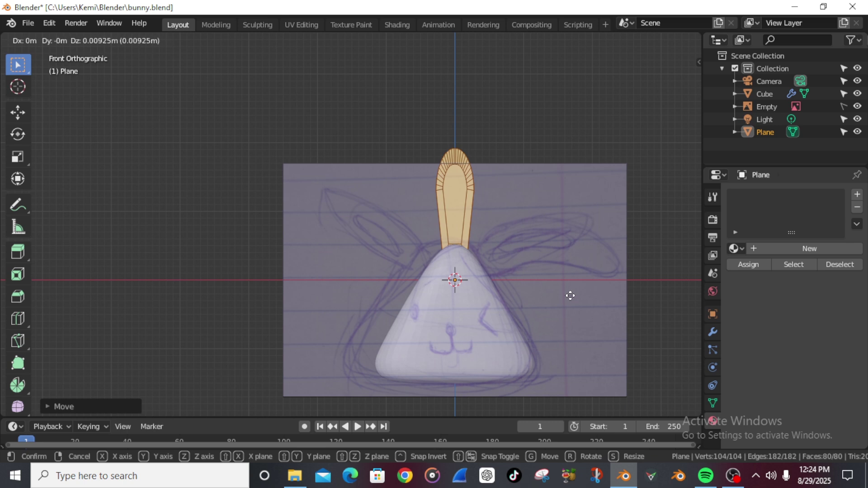
key("x")
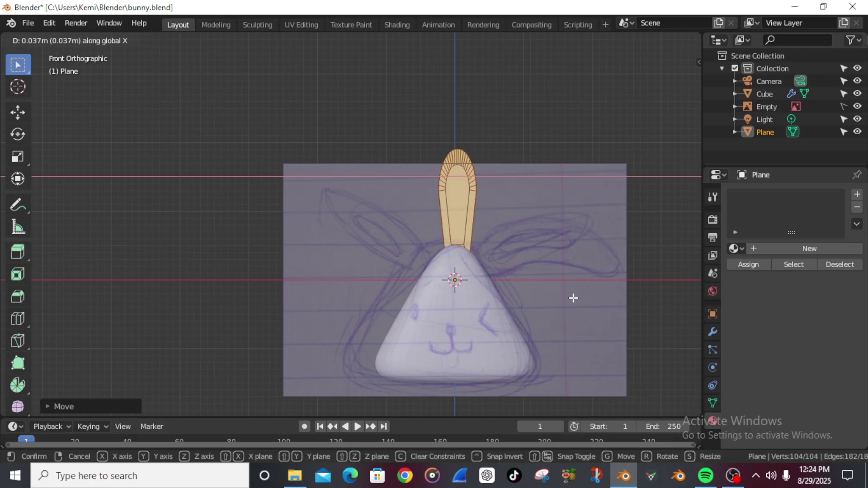
left_click(573, 298)
mouse_move(574, 283)
middle_mouse_down()
mouse_move(394, 281)
mouse_move(585, 287)
middle_mouse_up()
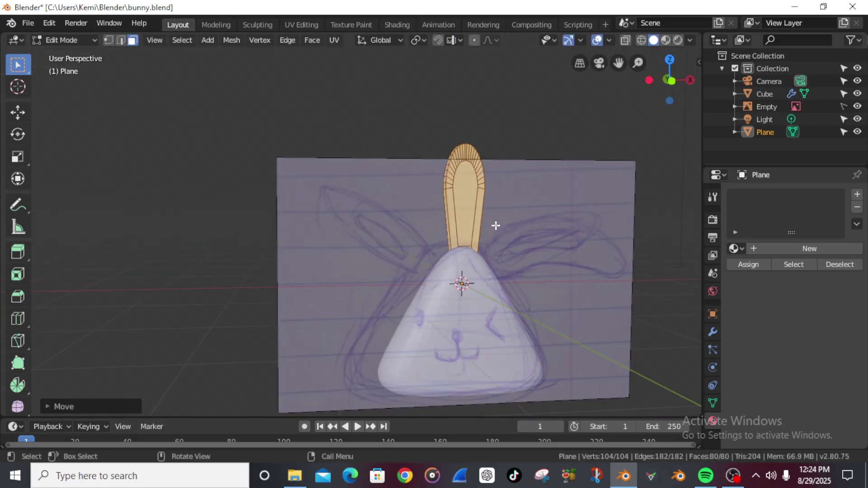
- Switch to vertex selection with proportional editing on, and inspect the thickened ear from the right and front views
key("KP_3")
key("1")
key("o")
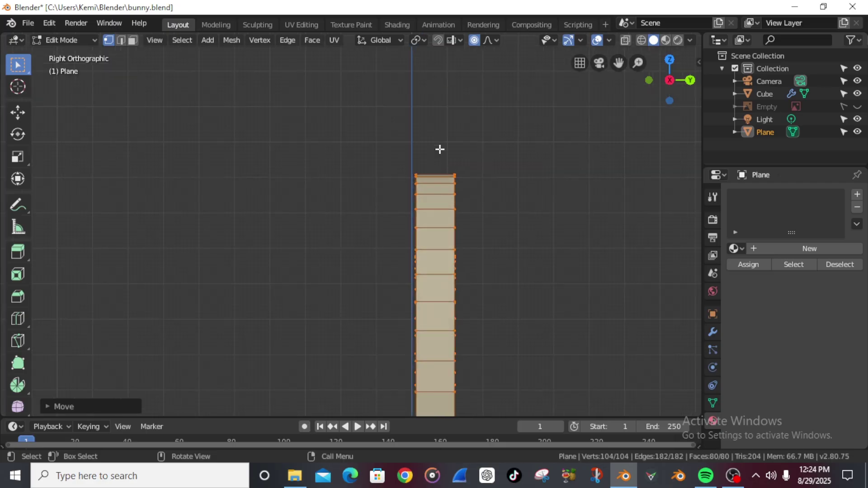
scroll(440, 149, "down", 3)
scroll(440, 149, "up", 2)
scroll(440, 149, "down", 3)
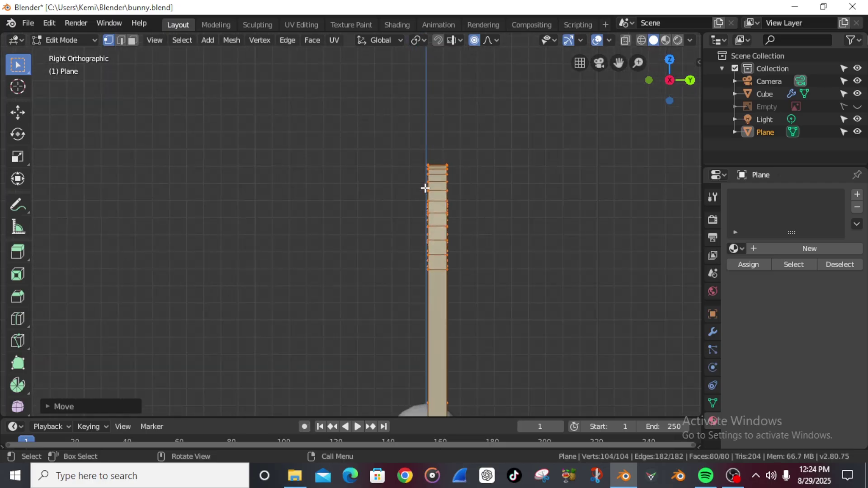
scroll(433, 199, "up", 1)
scroll(395, 269, "down", 3)
middle_click_drag(395, 270, 521, 267)
key("KP_1")
scroll(423, 267, "down", 3)
scroll(439, 269, "up", 3)
scroll(439, 269, "down", 2)
scroll(440, 266, "up", 2)
scroll(439, 266, "down", 1)
scroll(439, 266, "up", 1)
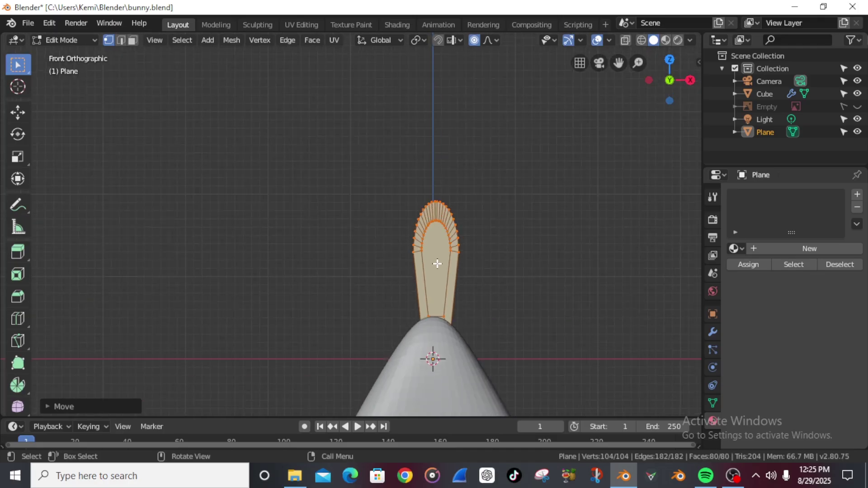
- Duplicate the ear in Object Mode and move the copy along negative X so it stands beside the original
key("Tab")
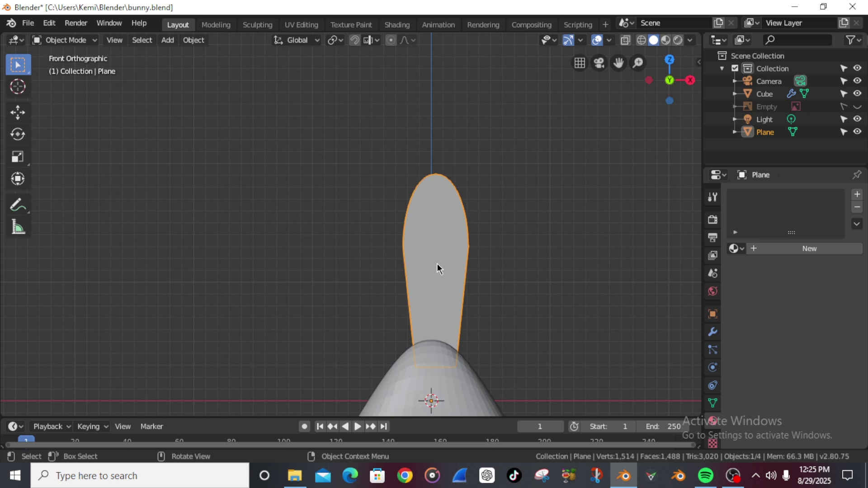
key("shift+d")
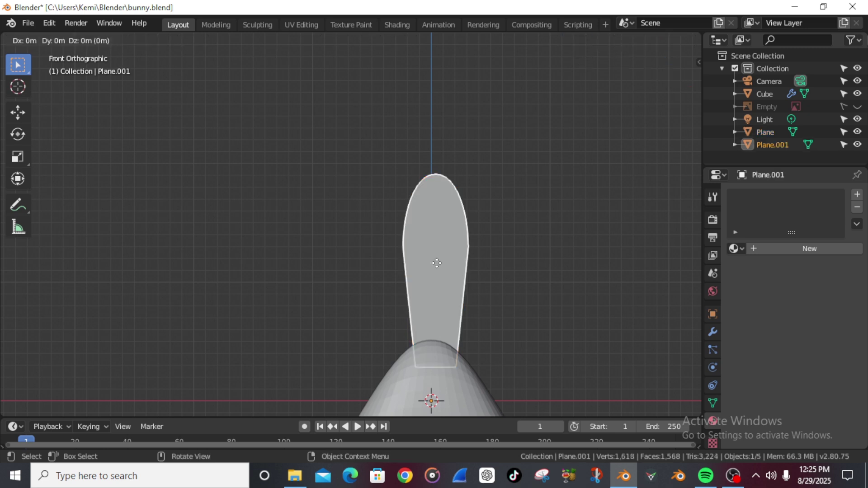
key("x")
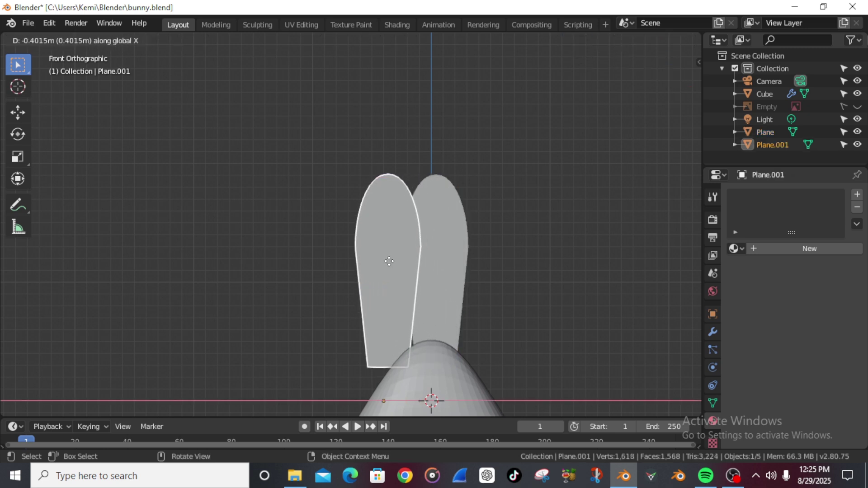
left_click(366, 268)
scroll(446, 283, "down", 3)
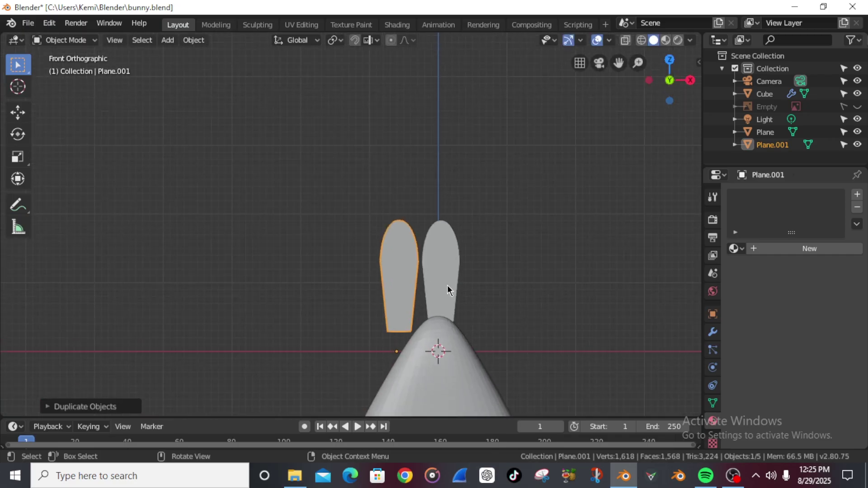
- Move the original ear along X away from the copy and rotate it about 26 degrees so it tilts outward
left_click(435, 306)
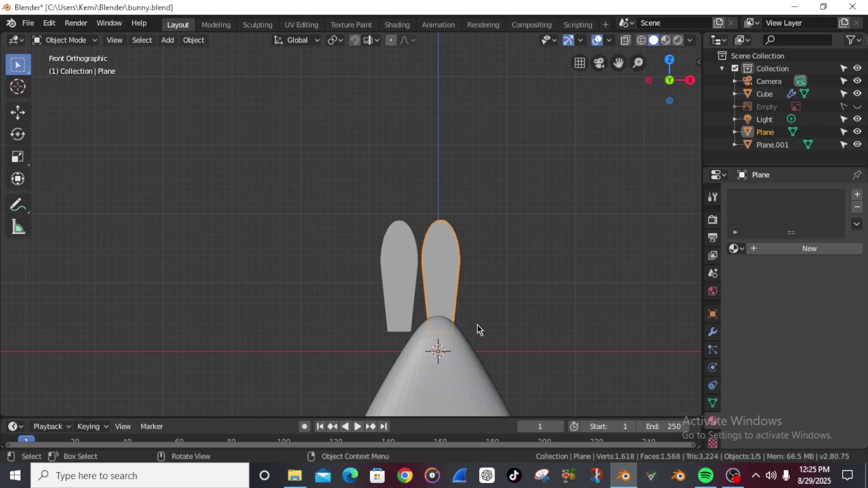
key("g")
key("x")
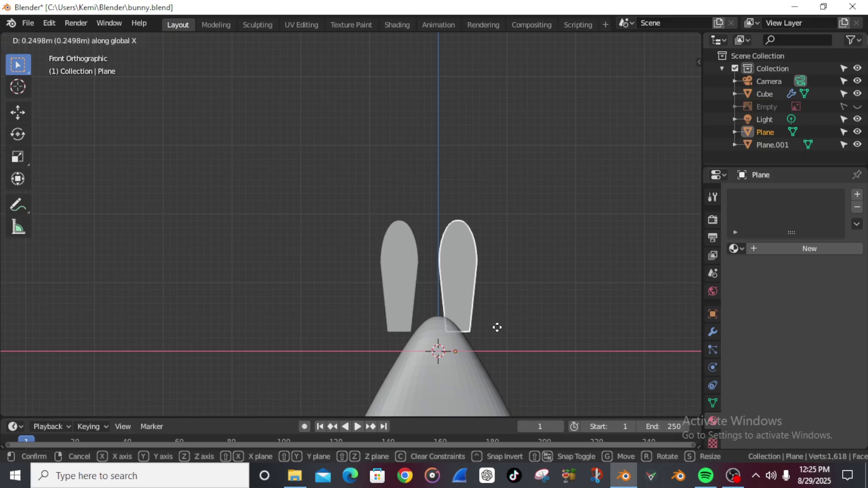
left_click(490, 332)
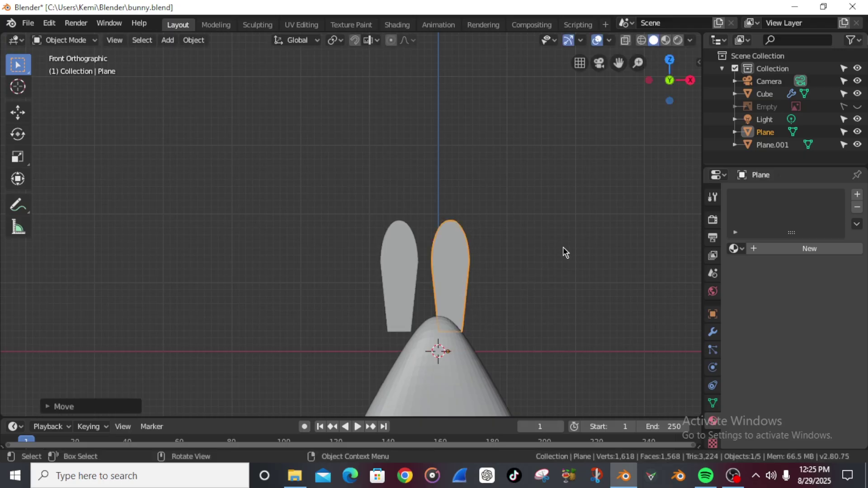
key("r")
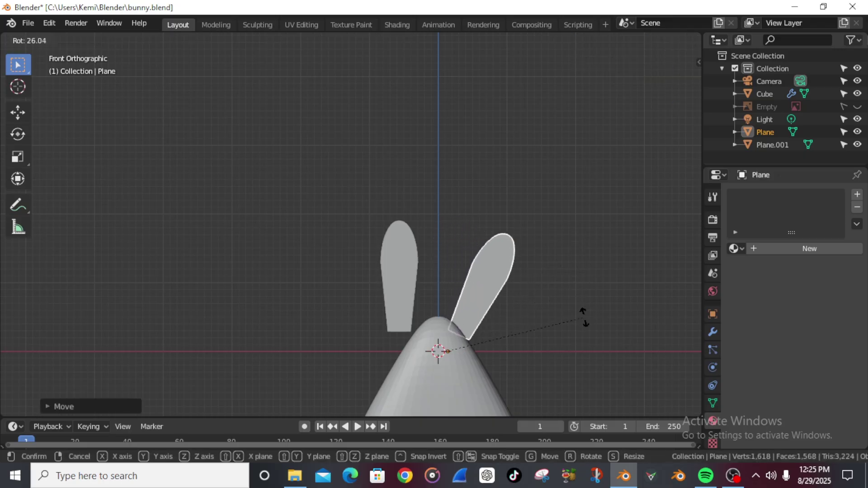
left_click(586, 295)
key("g")
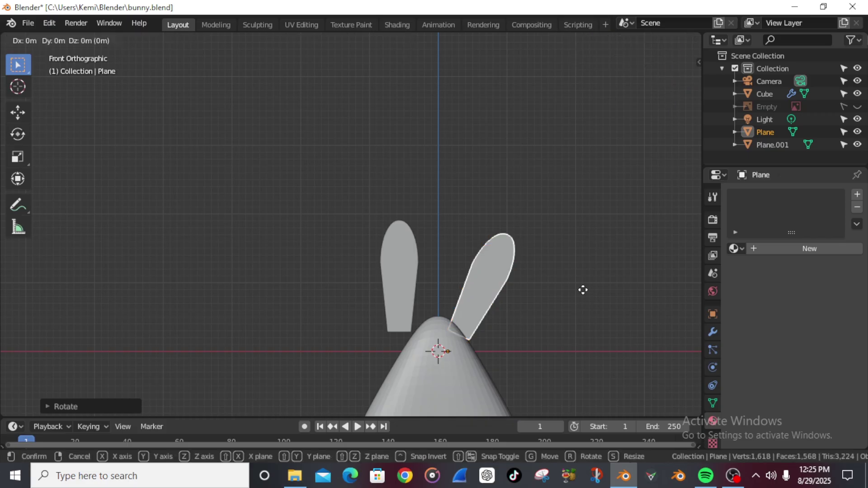
key("x")
key("x")
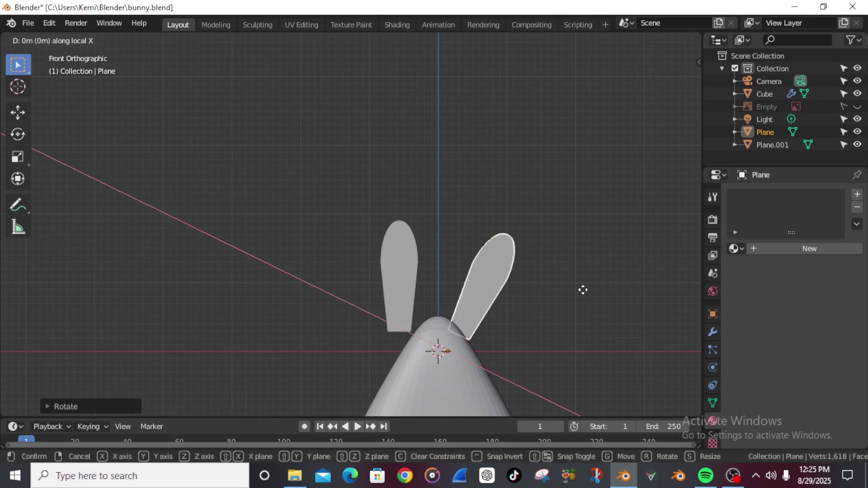
key("x")
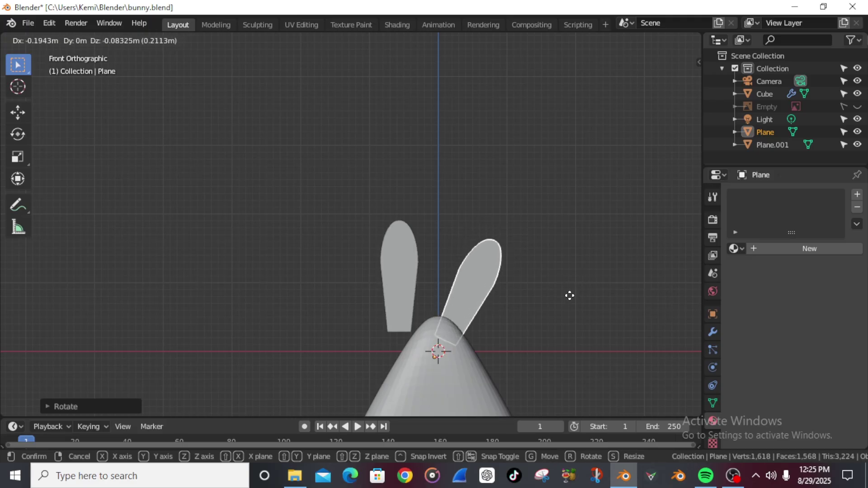
left_click(580, 285)
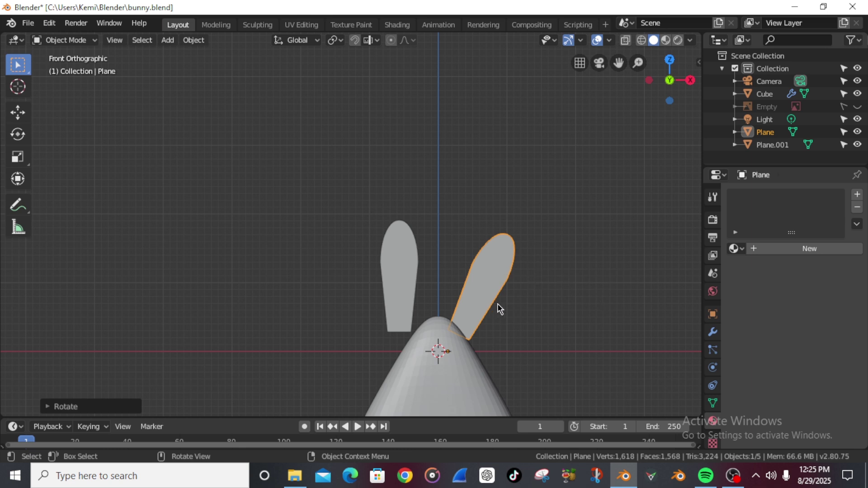
key("g")
key("x")
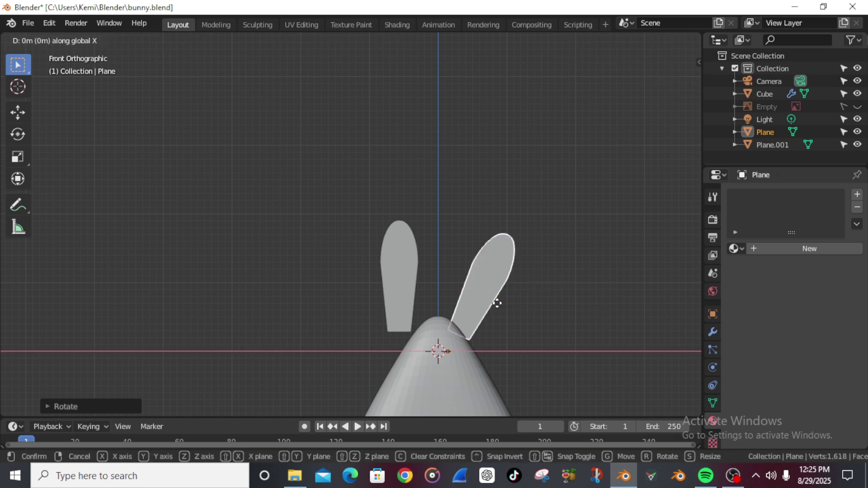
key("y")
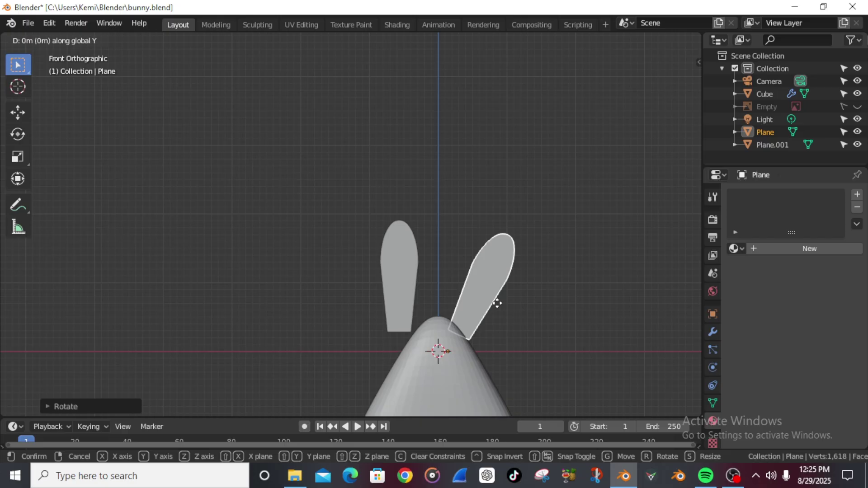
left_click(498, 303)
key("KP_5")
middle_click_drag(550, 248, 446, 277)
scroll(471, 297, "down", 4)
scroll(475, 302, "up", 4)
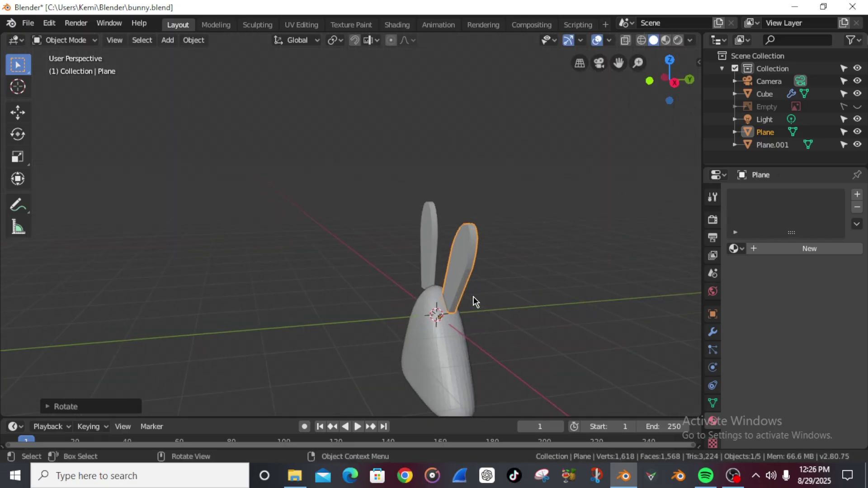
key("g")
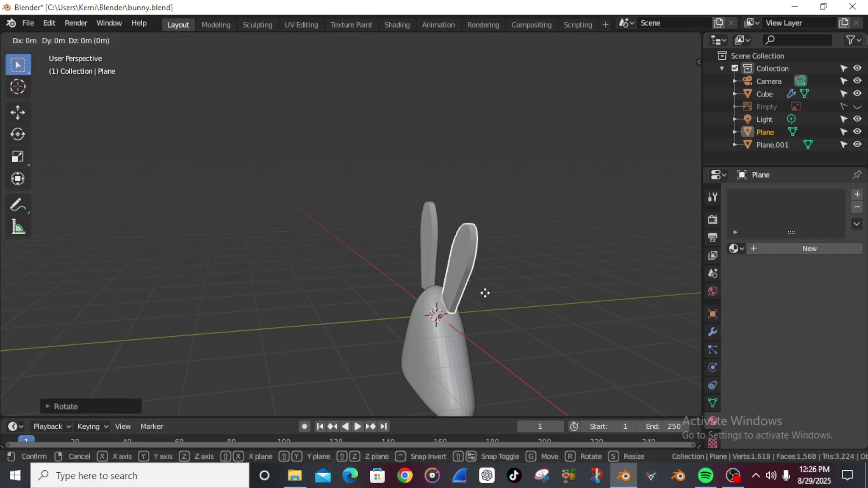
key("y")
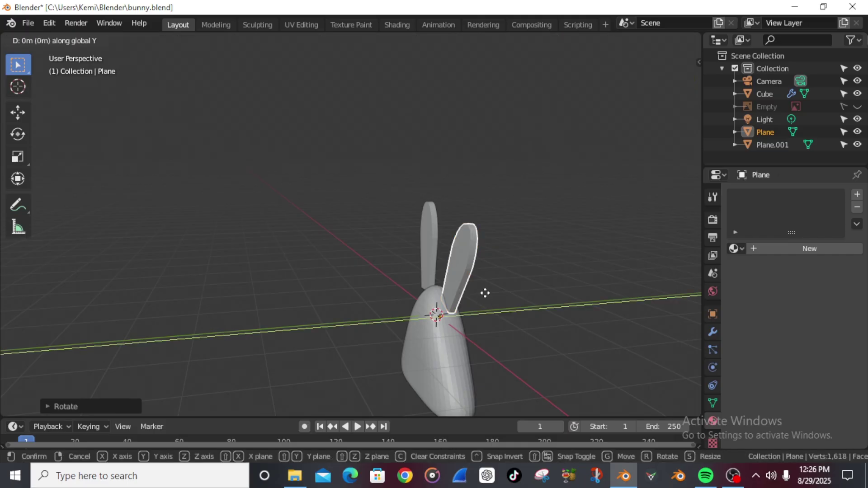
key("y")
key("Escape")
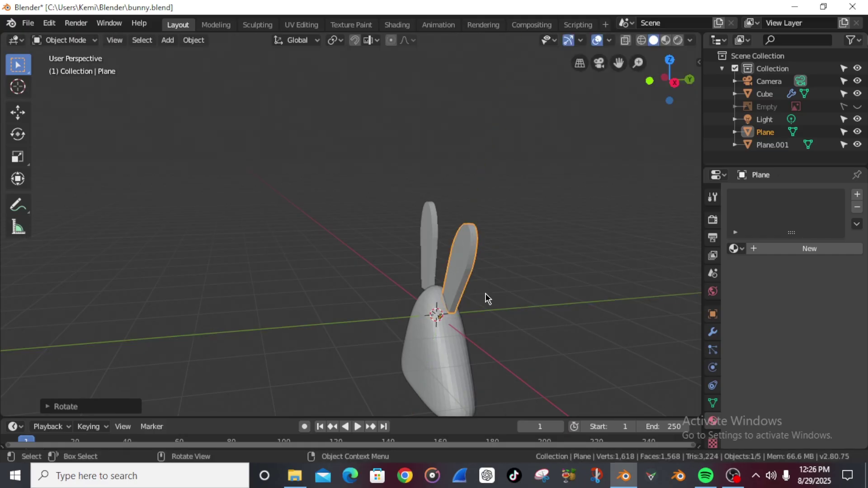
key("g")
key("x")
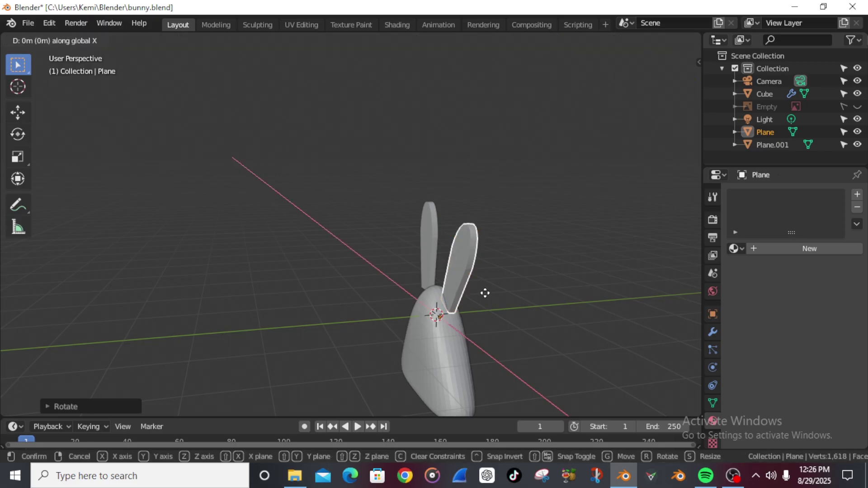
key("y")
key("z")
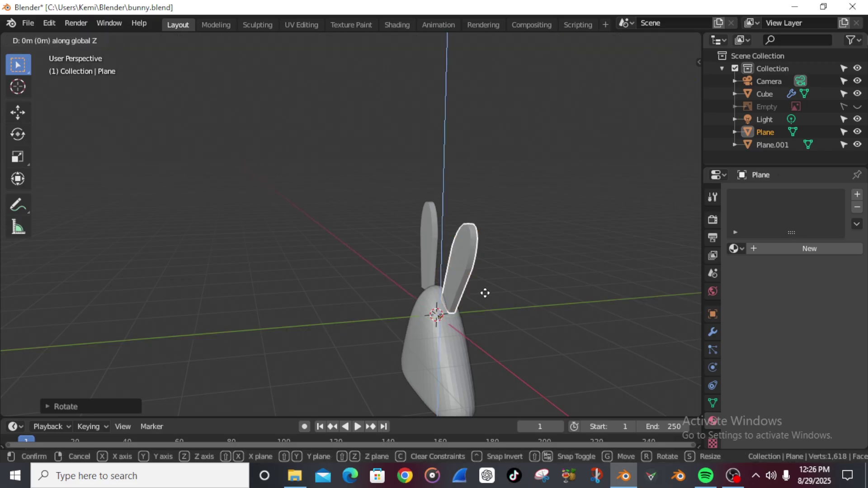
key("Escape")
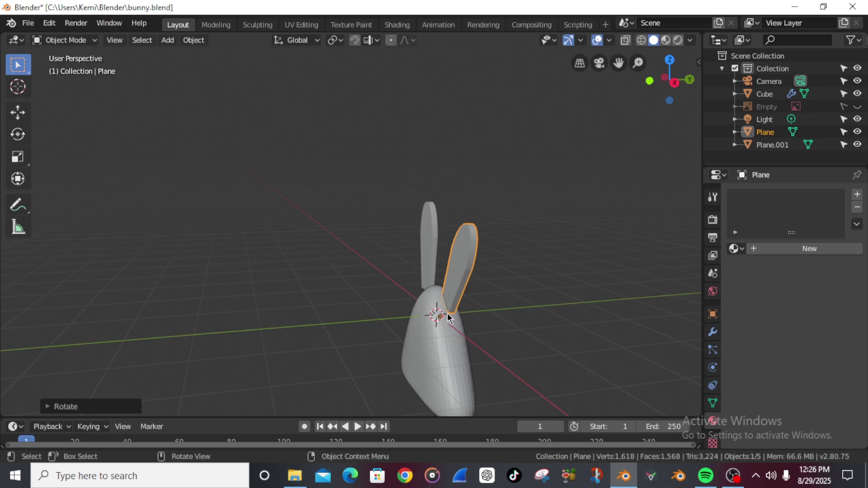
mouse_move(451, 322)
middle_mouse_down()
mouse_move(552, 299)
mouse_move(441, 328)
middle_mouse_up()
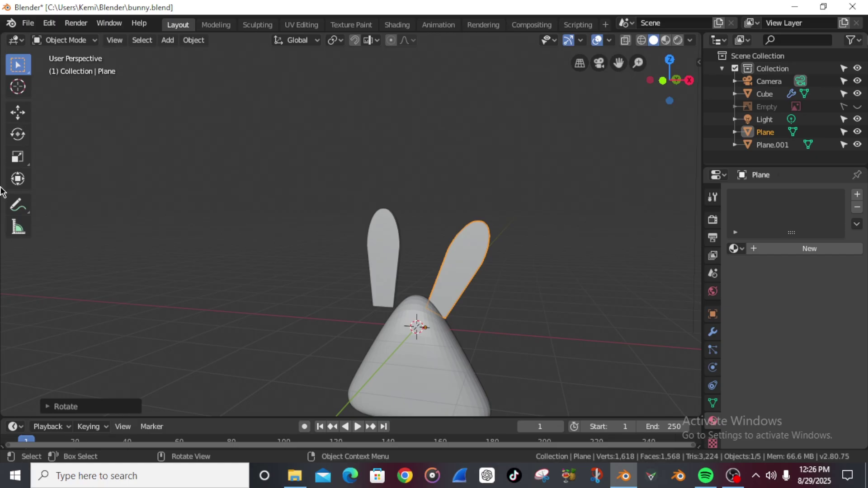
- Sketch a small axis diagram labelled Z, X and Y beside the bunny's ears with the Annotate tool
left_click(18, 204)
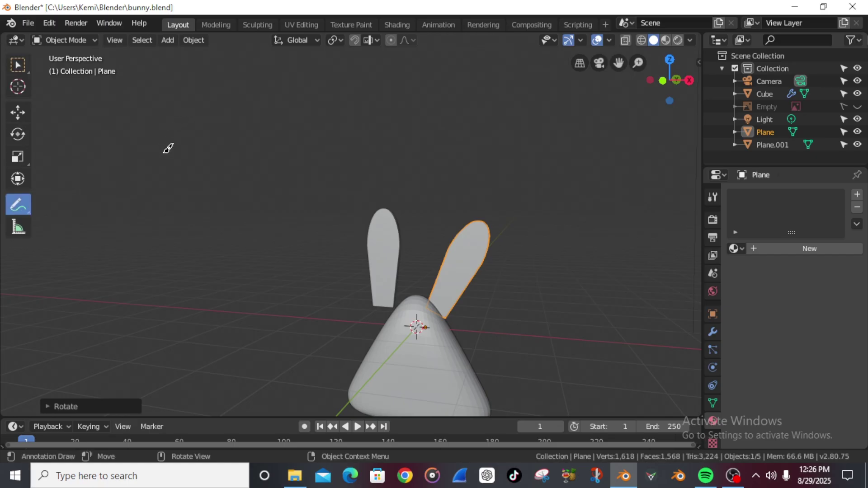
key("KP_1")
mouse_move(139, 117)
left_mouse_down()
mouse_move(138, 233)
mouse_move(278, 241)
left_mouse_up()
middle_click_drag(297, 186, 252, 190)
left_click_drag(274, 197, 360, 192)
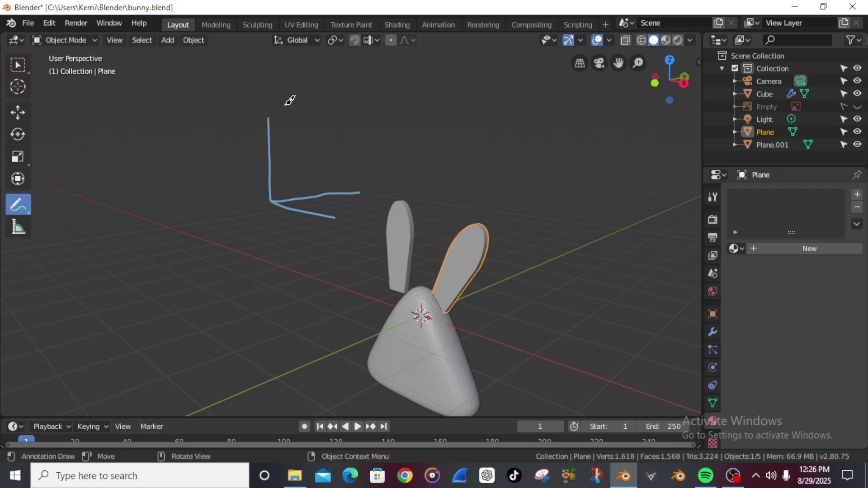
left_click_drag(248, 99, 294, 114)
mouse_move(362, 192)
left_mouse_down()
mouse_move(379, 189)
mouse_move(383, 198)
mouse_move(340, 219)
left_mouse_up()
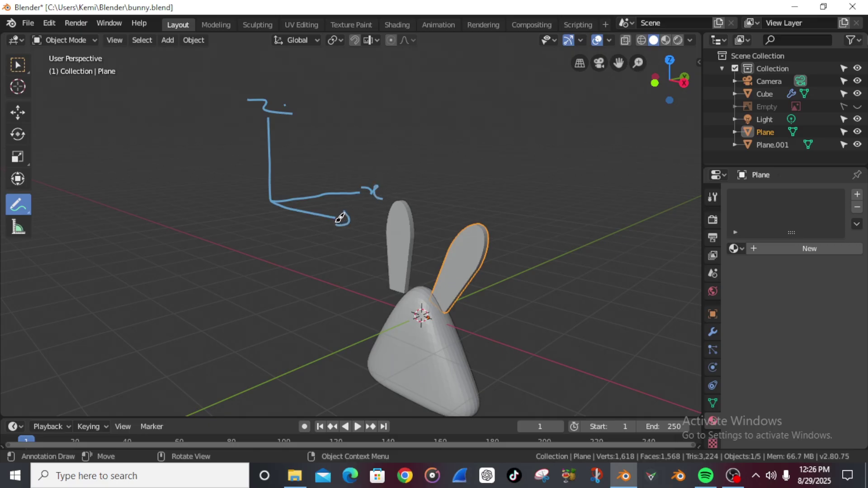
mouse_move(373, 184)
left_mouse_down()
mouse_move(384, 188)
mouse_move(357, 229)
left_mouse_up()
key("KP_1")
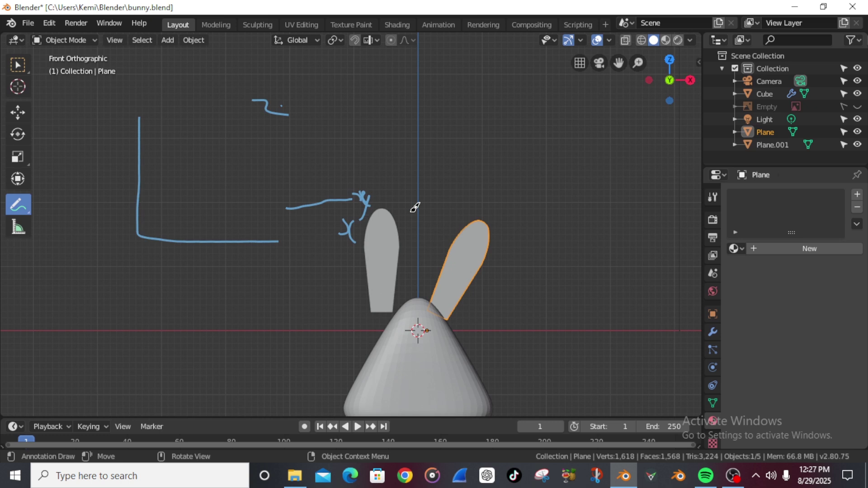
- Draw a second, larger annotated axis diagram labelled Z, X and Y on the tilted ear's side of the bunny
left_click(18, 65)
middle_click_drag(178, 127, 118, 138)
scroll(340, 183, "down", 2)
mouse_move(334, 181)
middle_mouse_down()
mouse_move(342, 177)
mouse_move(311, 179)
mouse_move(344, 161)
mouse_move(320, 175)
mouse_move(372, 164)
mouse_move(388, 191)
middle_mouse_up()
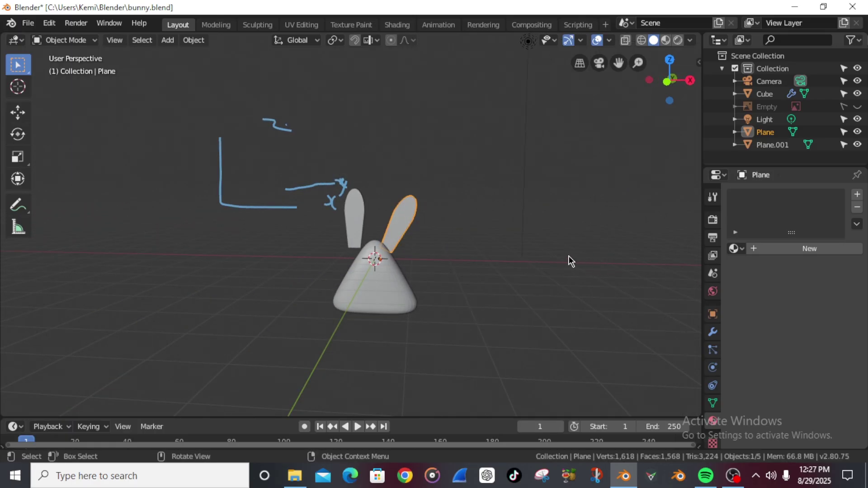
key("KP_1")
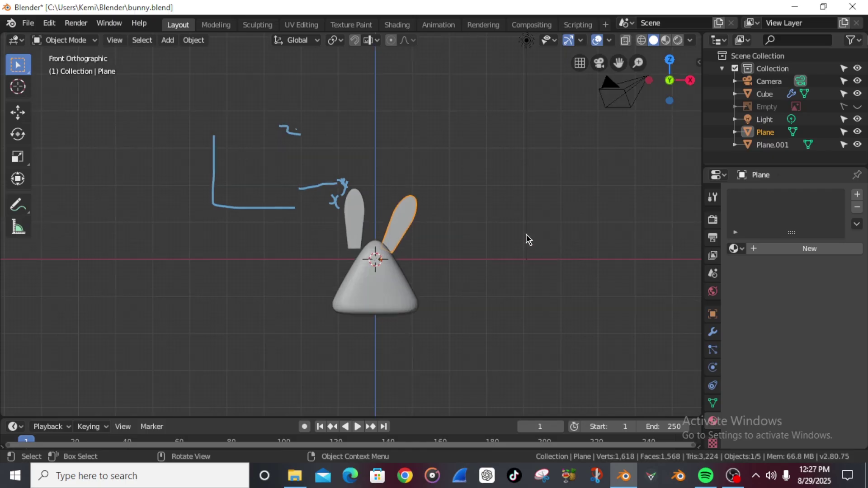
left_click(17, 207)
mouse_move(473, 136)
left_mouse_down()
mouse_move(479, 236)
mouse_move(550, 254)
mouse_move(609, 244)
left_mouse_up()
left_click_drag(485, 118, 515, 131)
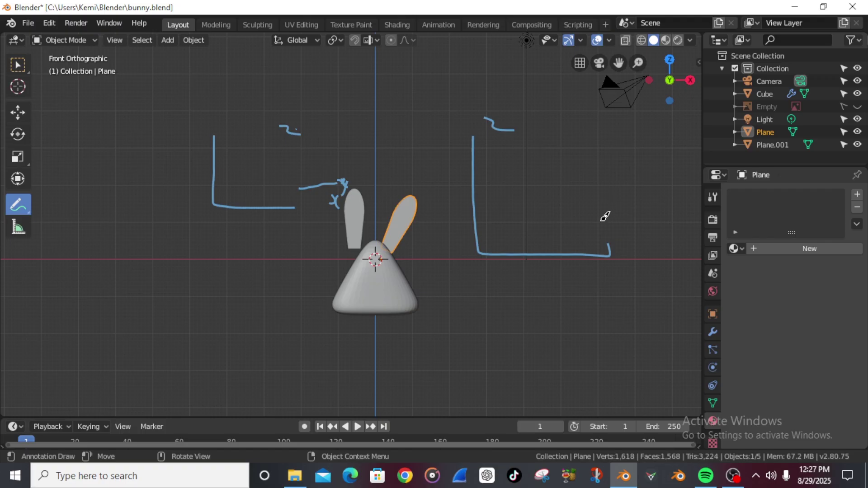
mouse_move(618, 240)
left_mouse_down()
mouse_move(641, 219)
mouse_move(660, 235)
left_mouse_up()
mouse_move(661, 235)
middle_mouse_down()
mouse_move(630, 203)
mouse_move(568, 218)
middle_mouse_up()
mouse_move(468, 267)
left_mouse_down()
mouse_move(596, 236)
mouse_move(575, 262)
left_mouse_up()
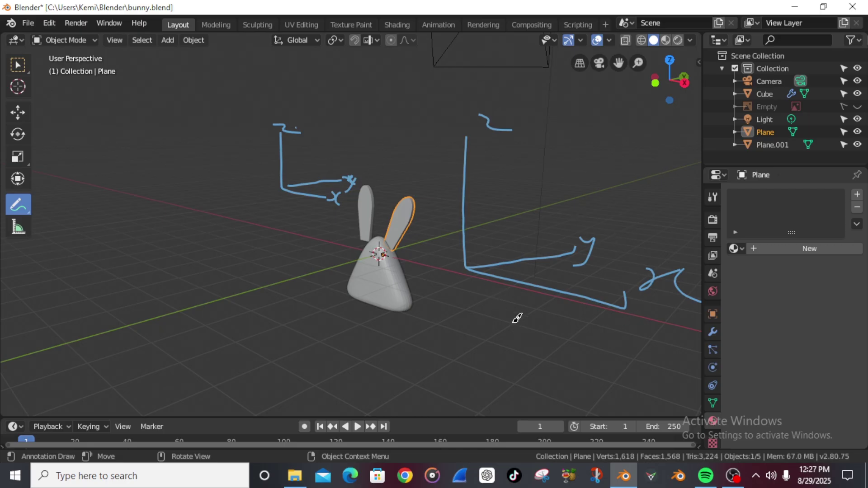
- In the front view, annotate a diagonal line rising from the larger diagram's origin between its Z and X axes
key("KP_1")
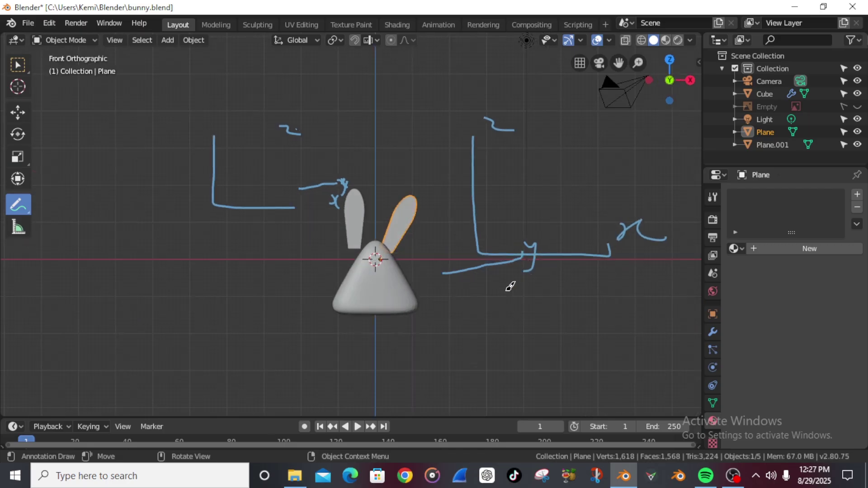
left_click_drag(481, 251, 619, 161)
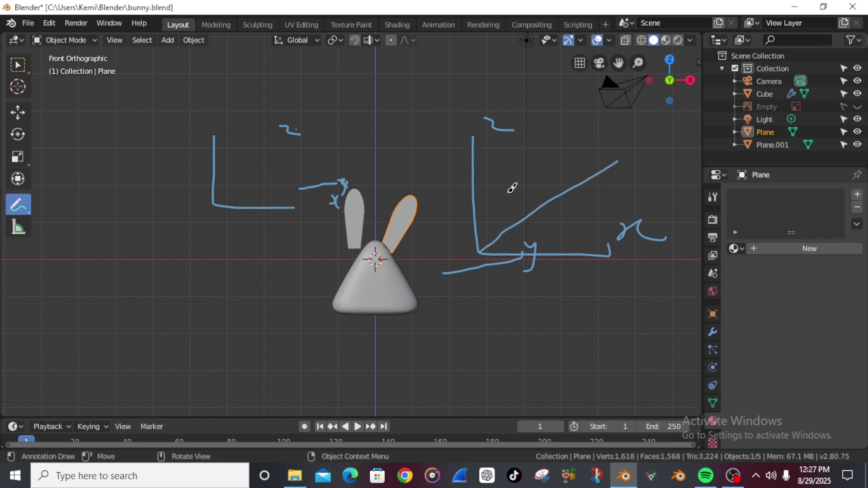
scroll(514, 165, "down", 3)
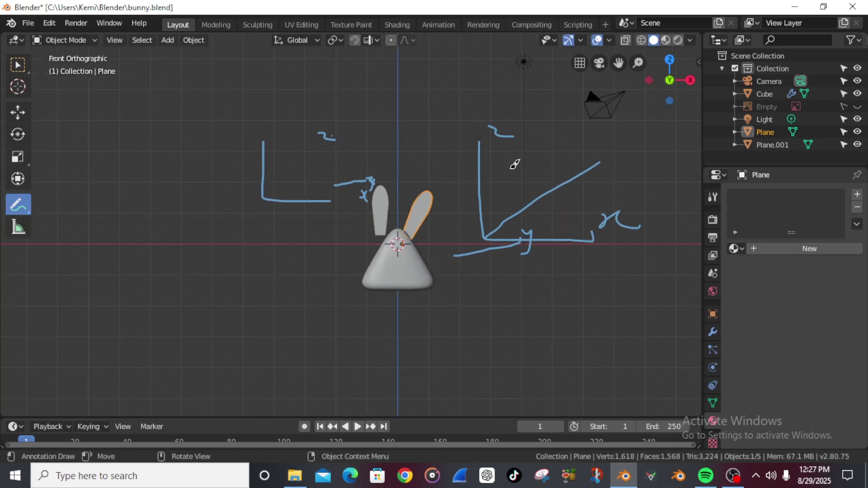
scroll(514, 165, "up", 3)
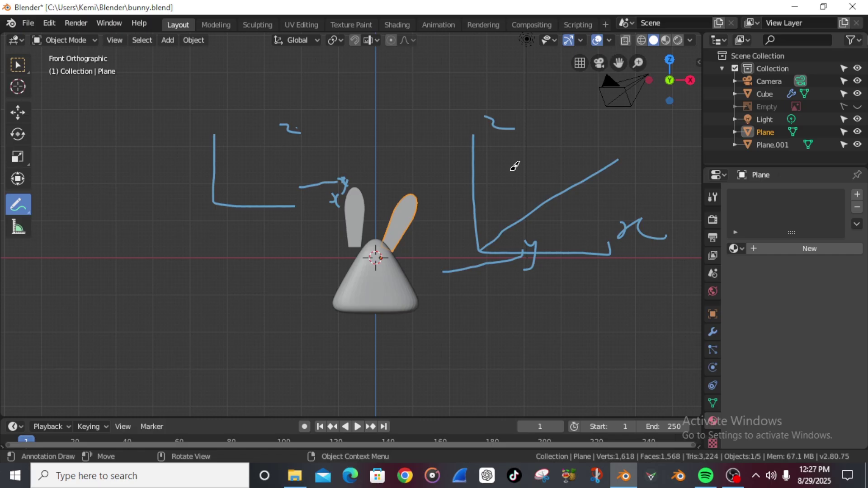
- Undo all the axis annotations and return to the selection tool
key("ctrl+z")
key("ctrl+z")
key("ctrl+z")
key("ctrl+z")
key("ctrl+z")
key("ctrl+z")
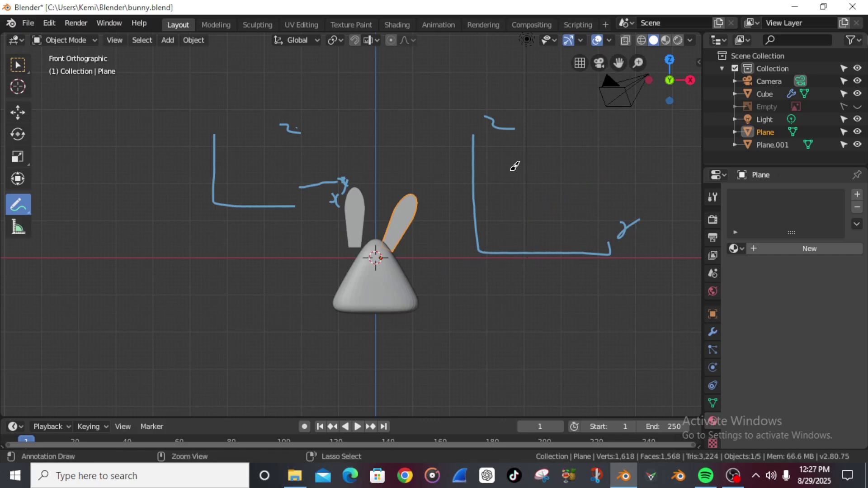
key("ctrl+z")
key("ctrl+z")
key("ctrl+z")
key("ctrl+z")
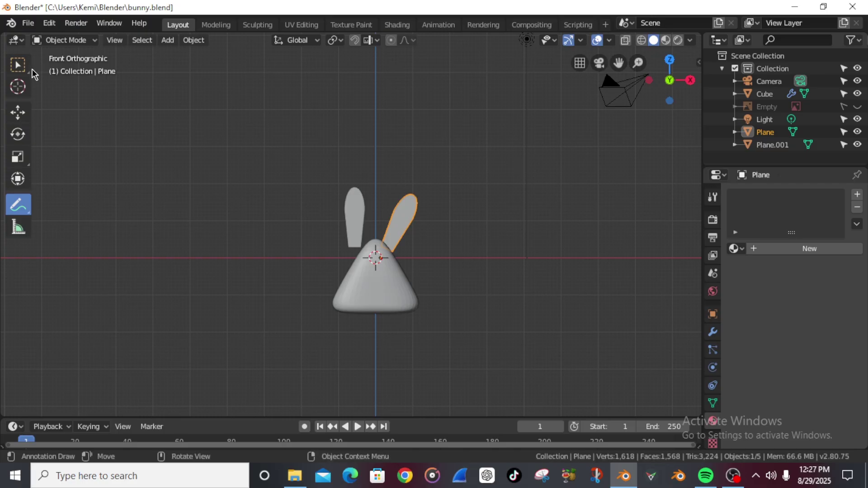
left_click(23, 67)
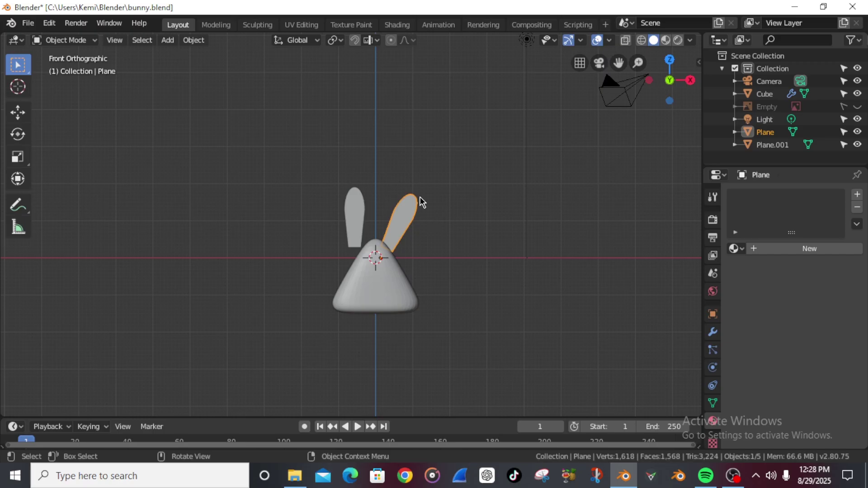
- Try to move the tilted ear along global Z and its local Z axis in the front view
key("z")
key("g")
key("z")
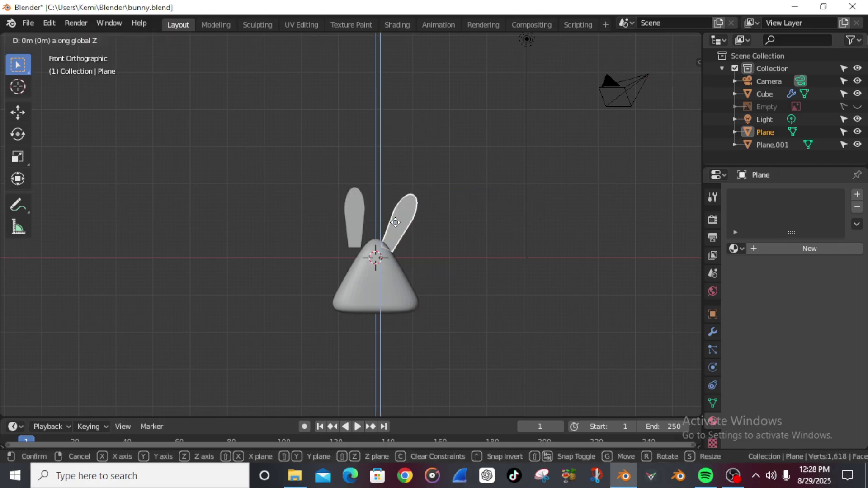
key("z")
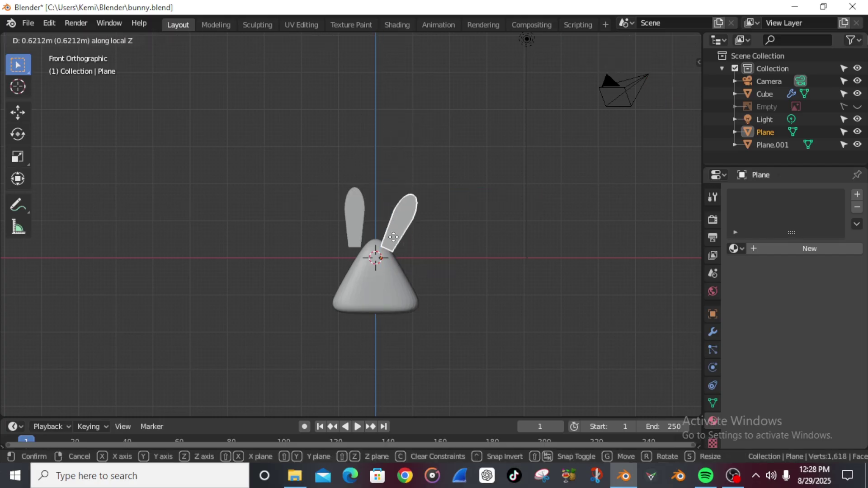
left_click(463, 202)
- From an angled perspective, try moving the tilted ear along its local Z axis and compare that with global Z
middle_click_drag(463, 202, 401, 222)
key("g")
key("z")
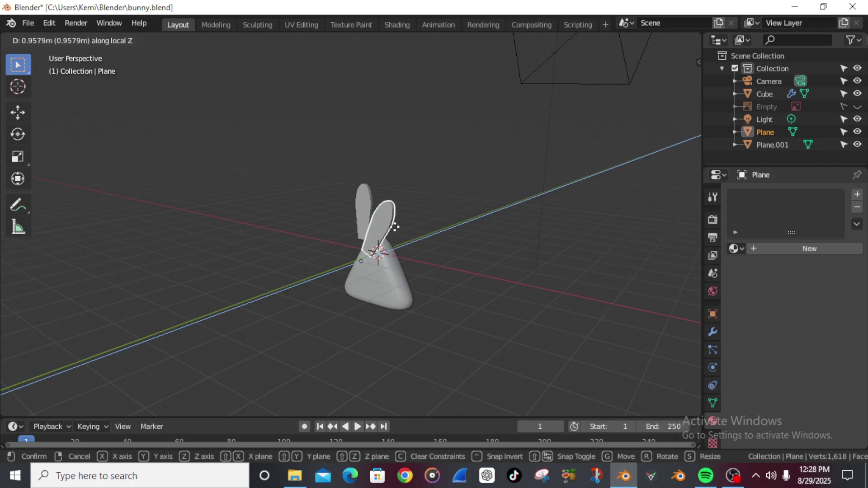
right_click(404, 225)
key("z")
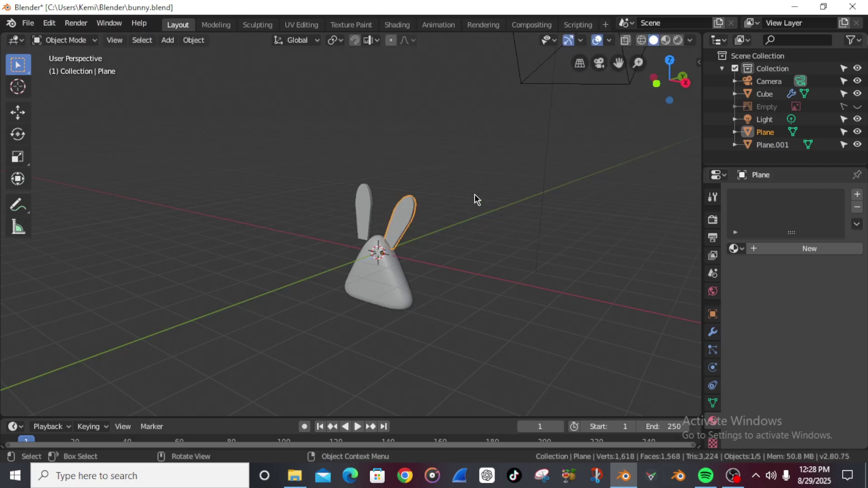
key("g")
key("z")
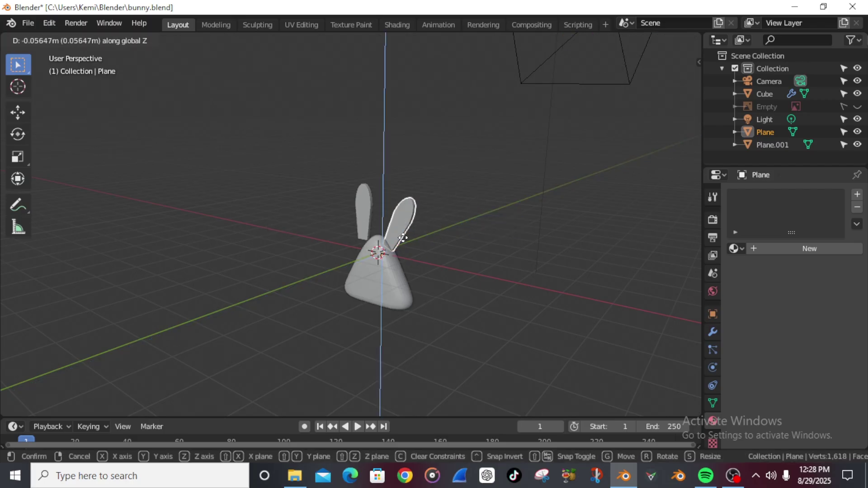
key("z")
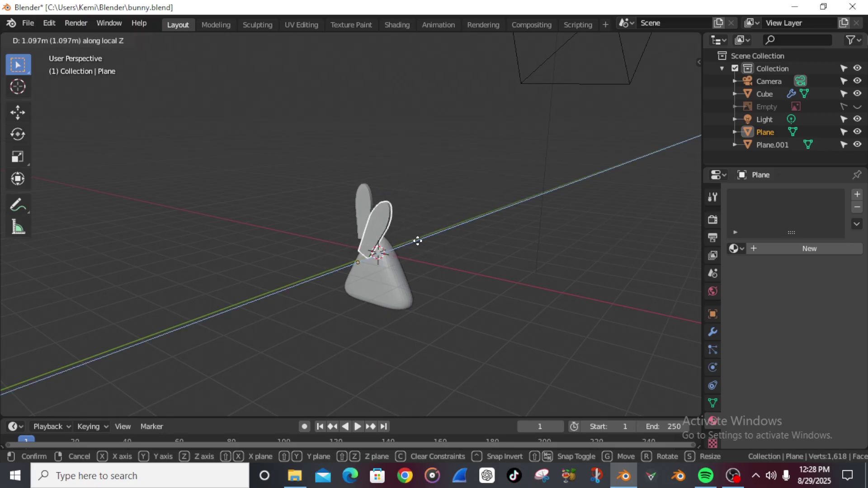
left_click(393, 241)
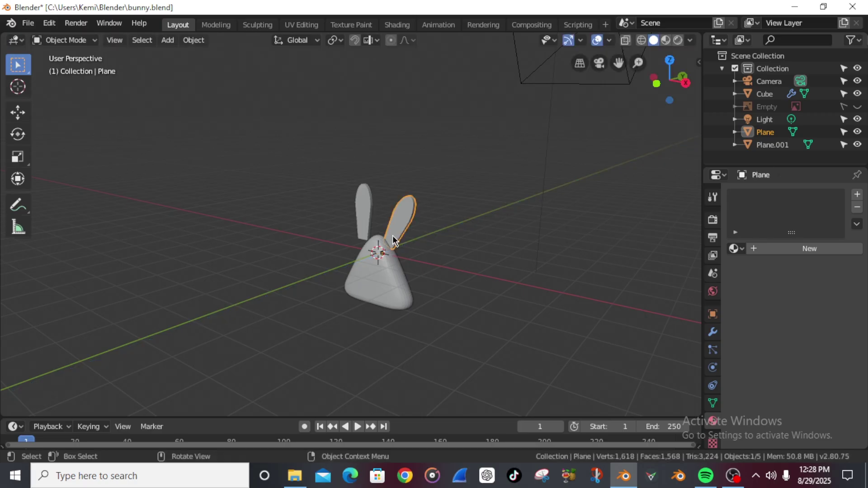
- Try to move the tilted ear along the global and local X and Y axes
key("x")
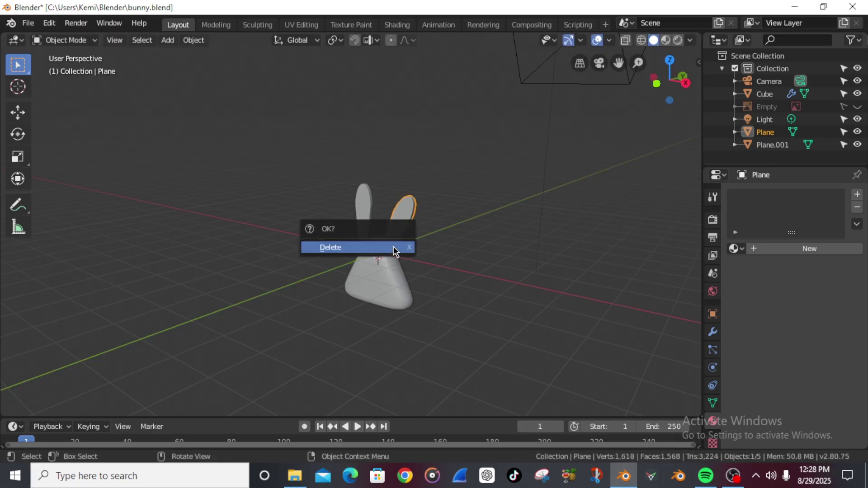
key("g")
key("x")
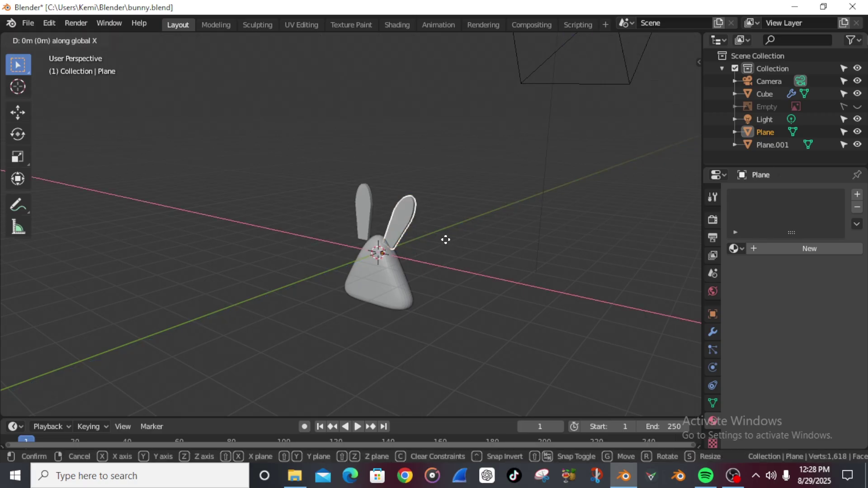
key("x")
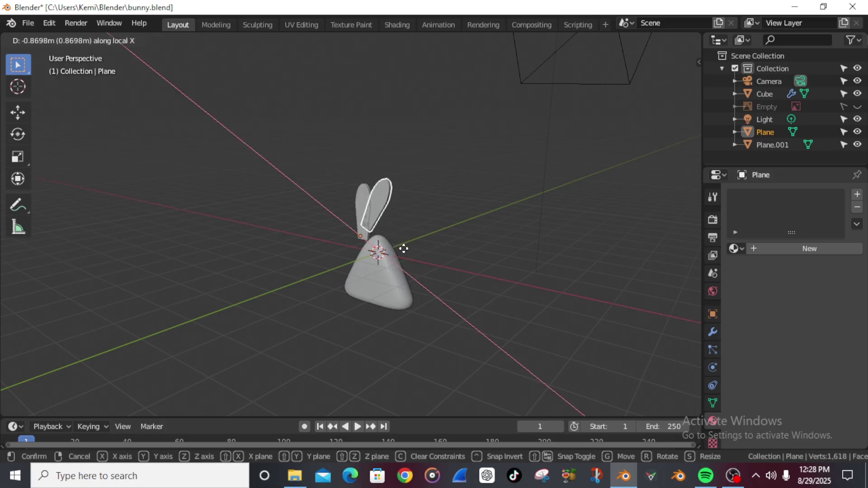
key("y")
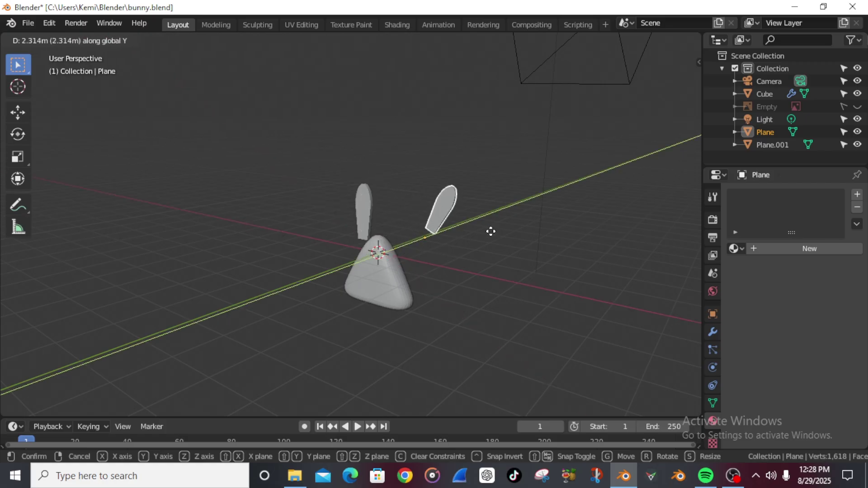
key("y")
left_click(451, 270)
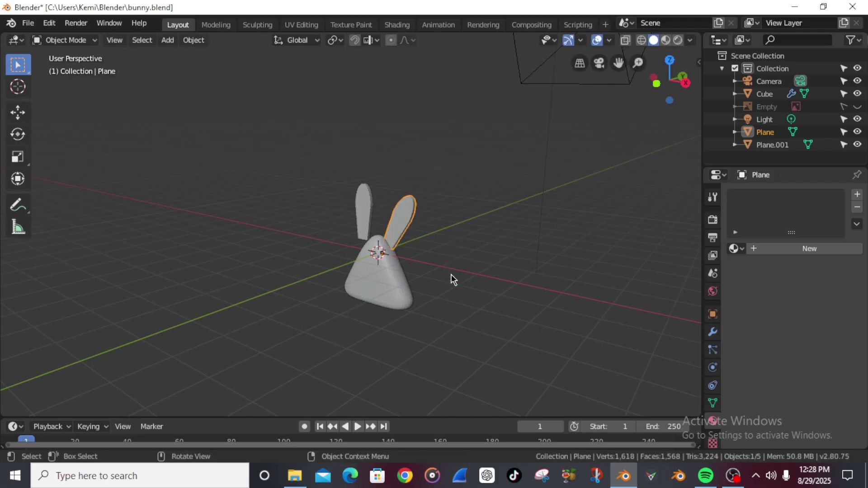
- In the front view, annotate a diagonal arrow running down through the tilted ear and the head
key("KP_5")
key("KP_1")
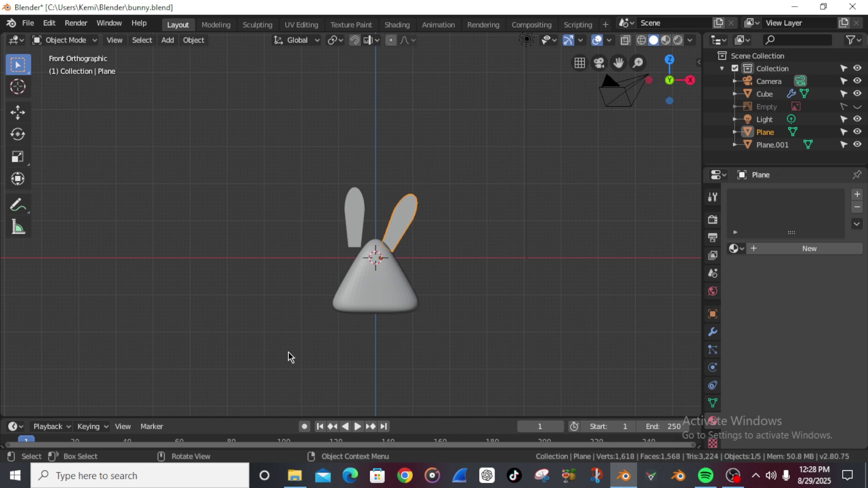
left_click(18, 205)
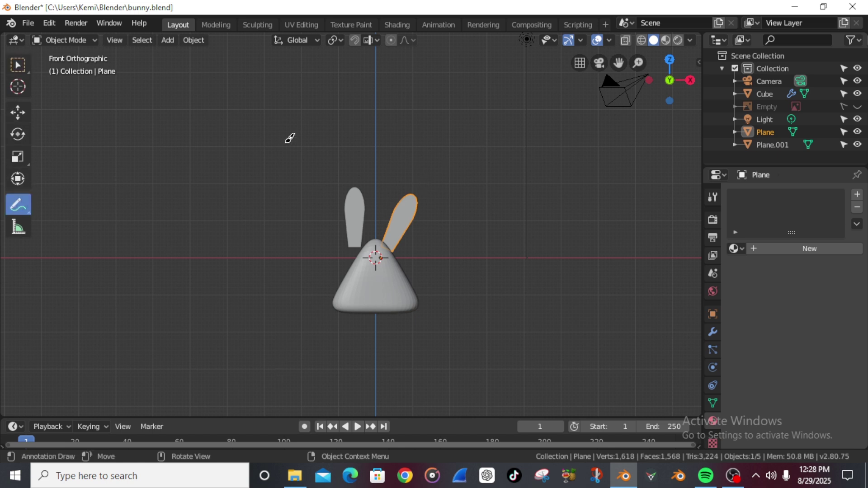
mouse_move(442, 158)
left_mouse_down()
mouse_move(392, 237)
mouse_move(331, 304)
mouse_move(323, 296)
mouse_move(320, 316)
mouse_move(344, 325)
left_mouse_up()
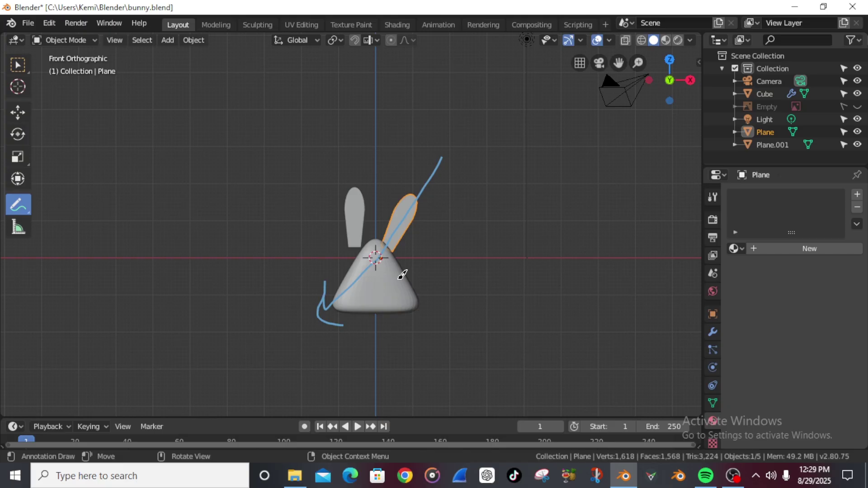
- Undo the arrow annotation and the ear's outward rotation
key("ctrl+z")
key("ctrl+z")
key("ctrl+z")
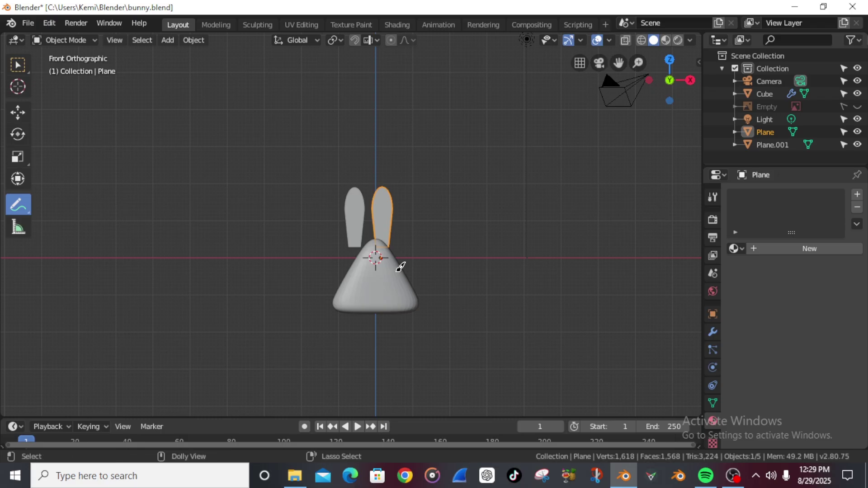
- Redo the right-hand ear's outward rotation and return to box selection
key("ctrl+shift+z")
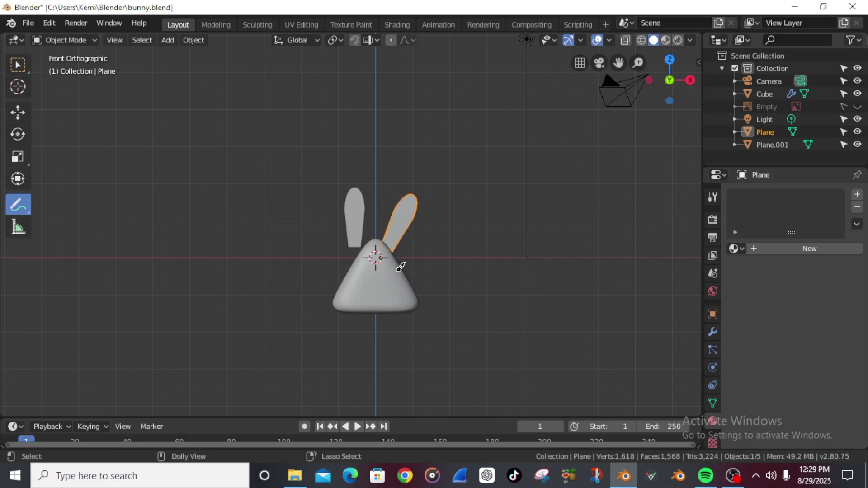
left_click(17, 62)
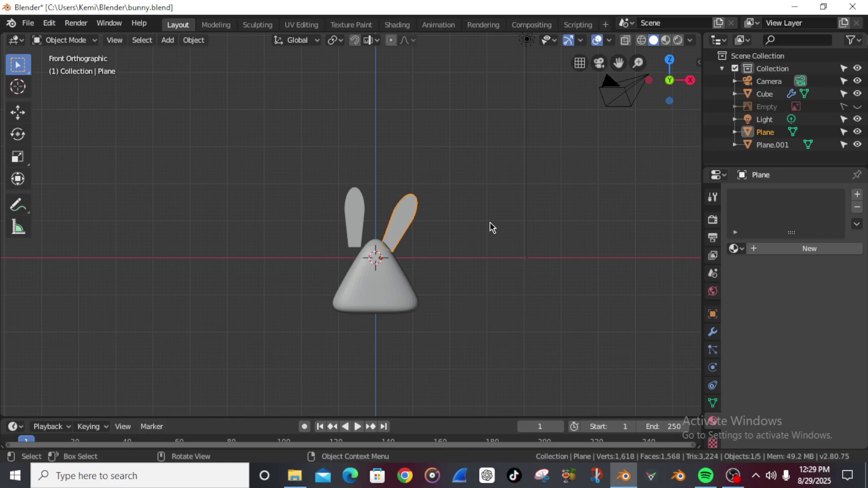
- In the front view, try moving the tilted ear along its local Z and local X axes
key("g")
key("z")
key("z")
key("x")
key("x")
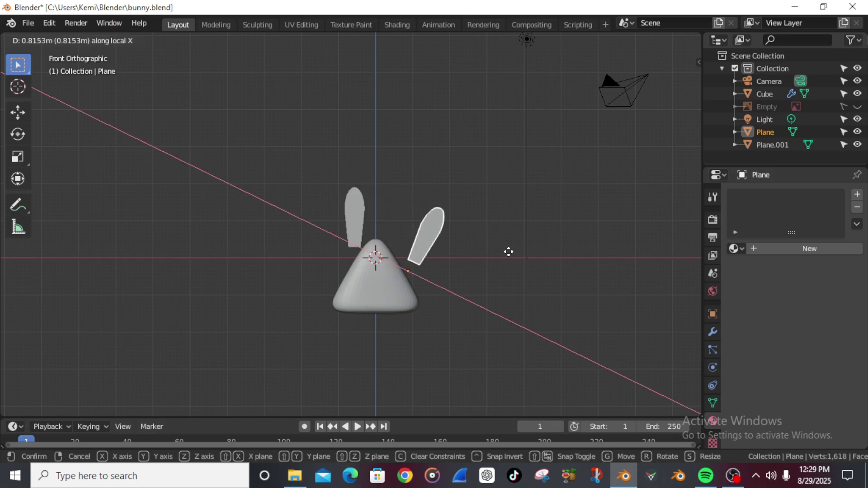
left_click(477, 246)
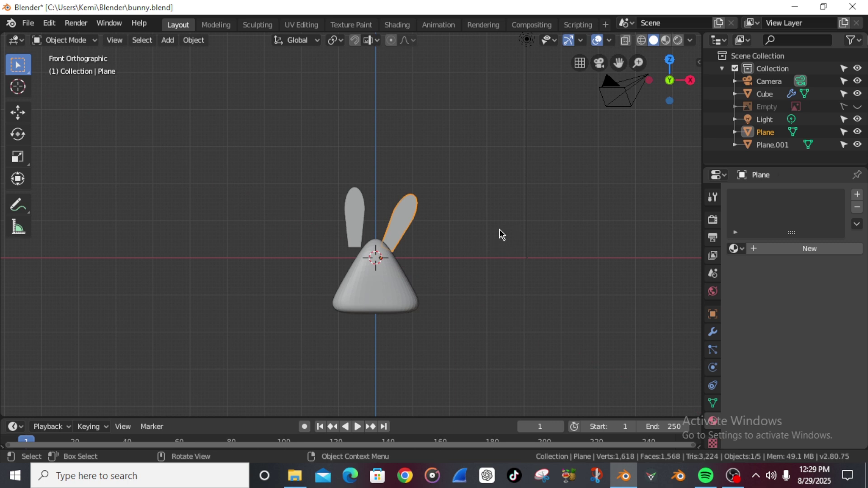
- From the right side view, try moving the tilted ear along its local Z and local Y axes
key("KP_3")
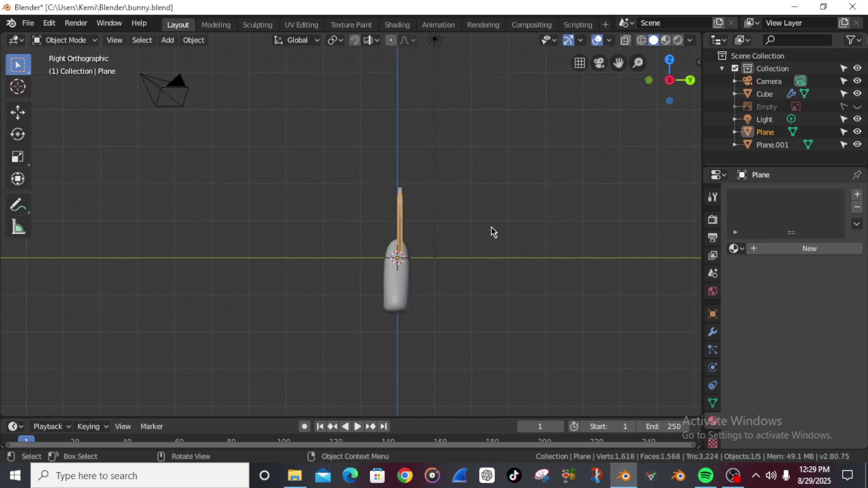
key("g")
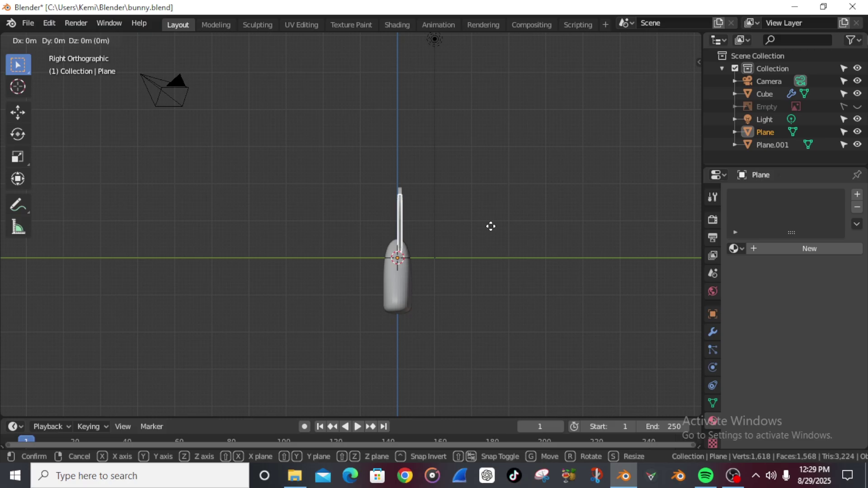
key("z")
key("z")
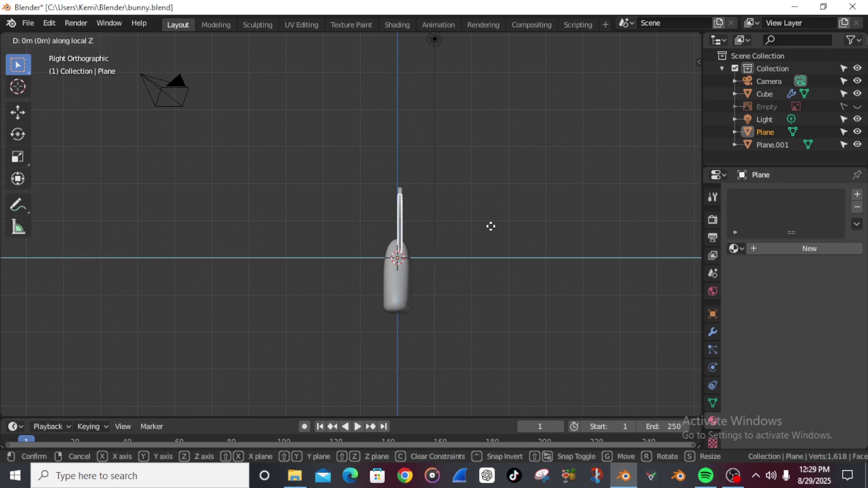
key("y")
key("y")
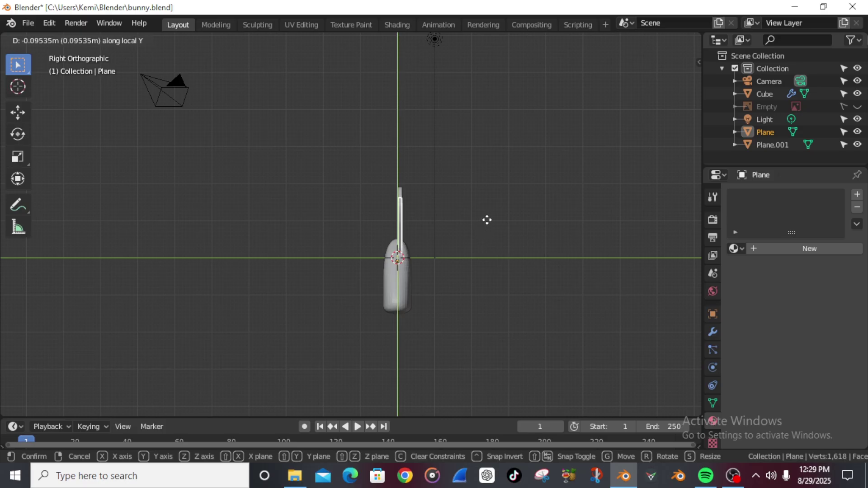
left_click(483, 233)
- From an angled perspective, try moving the tilted ear along its local Z axis
middle_click_drag(482, 233, 472, 281)
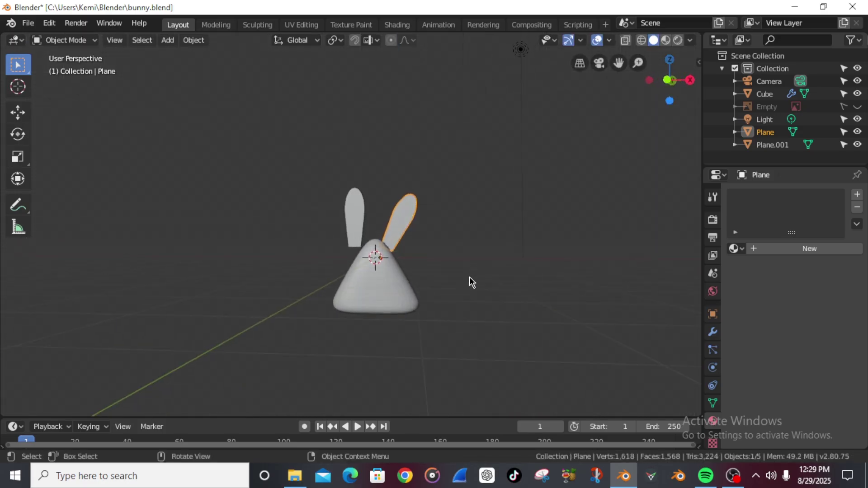
key("g")
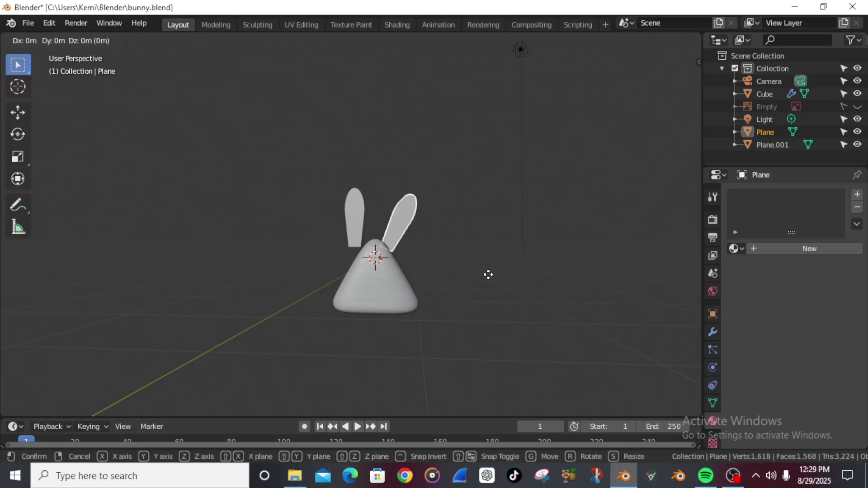
key("z")
key("z")
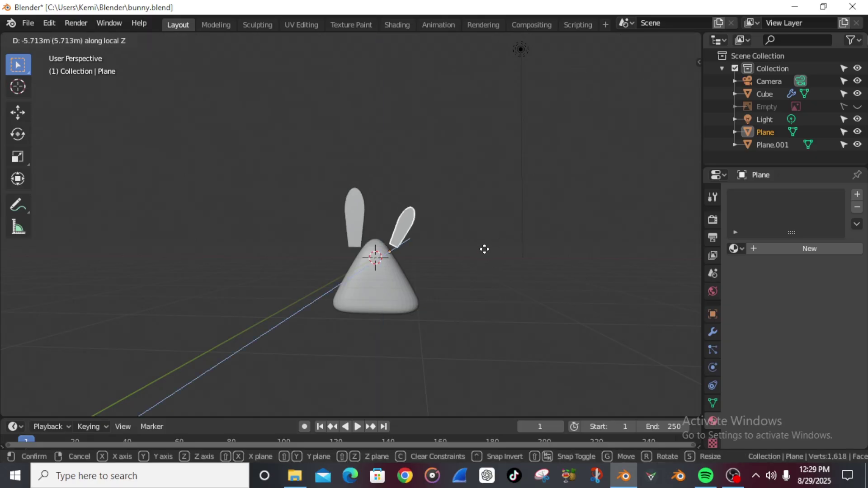
key("Escape")
- Slide the tilted ear slightly down into the head along its local Y axis, after testing local X
key("g")
key("x")
key("x")
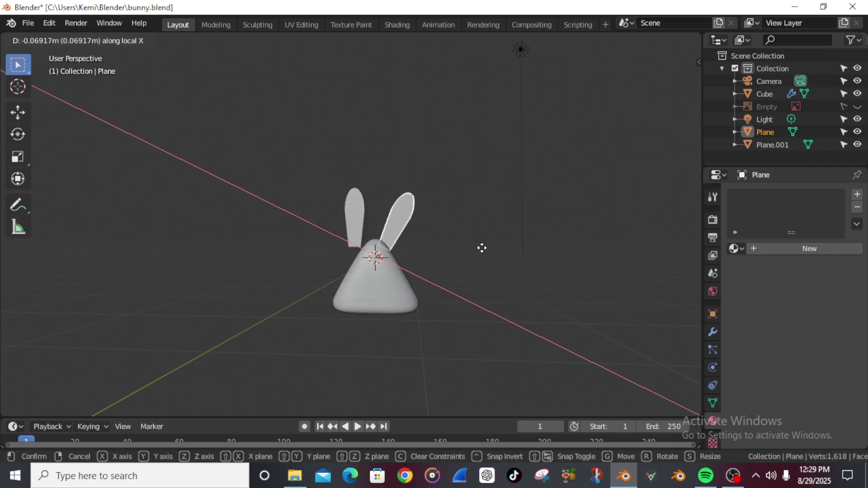
key("y")
key("y")
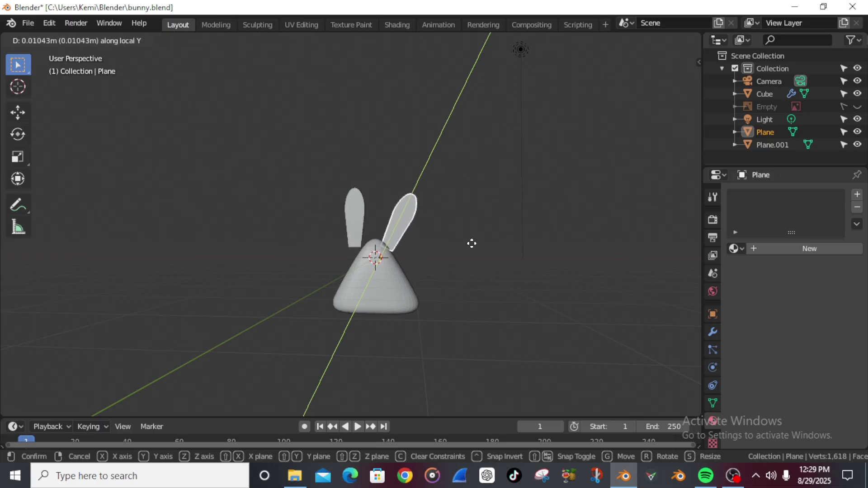
left_click(470, 246)
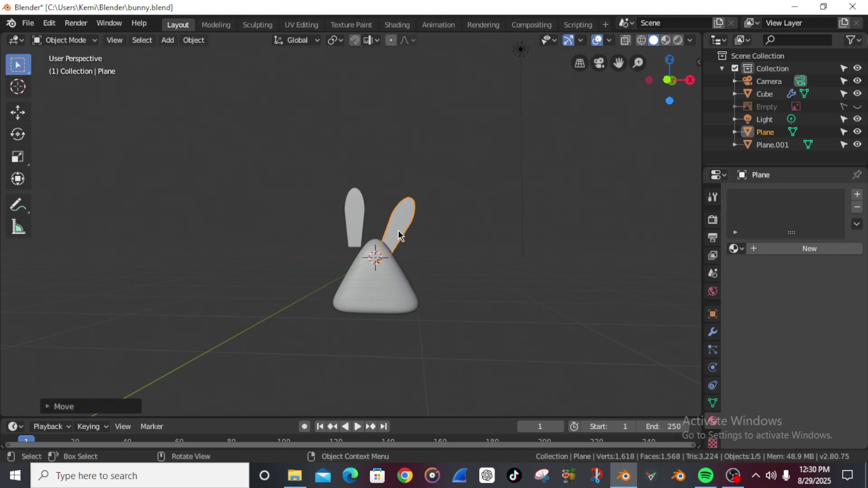
- In the front view, rotate the upright left-hand ear outward, away from the other ear
key("KP_1")
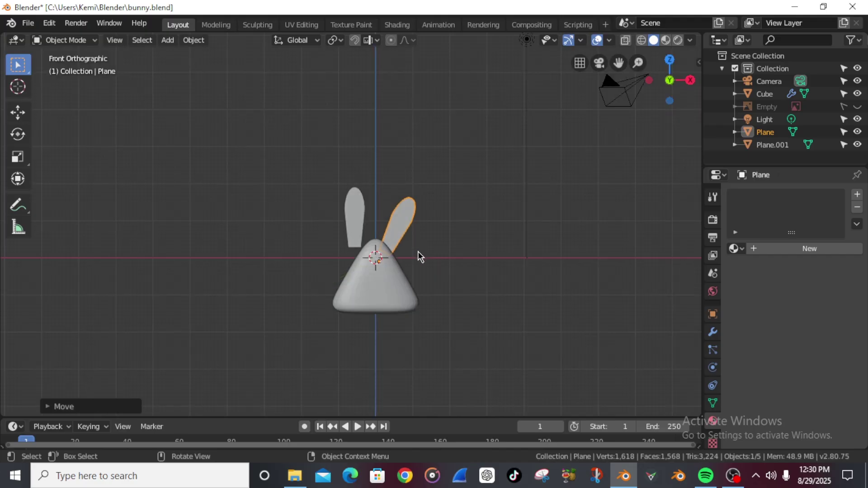
left_click(353, 223)
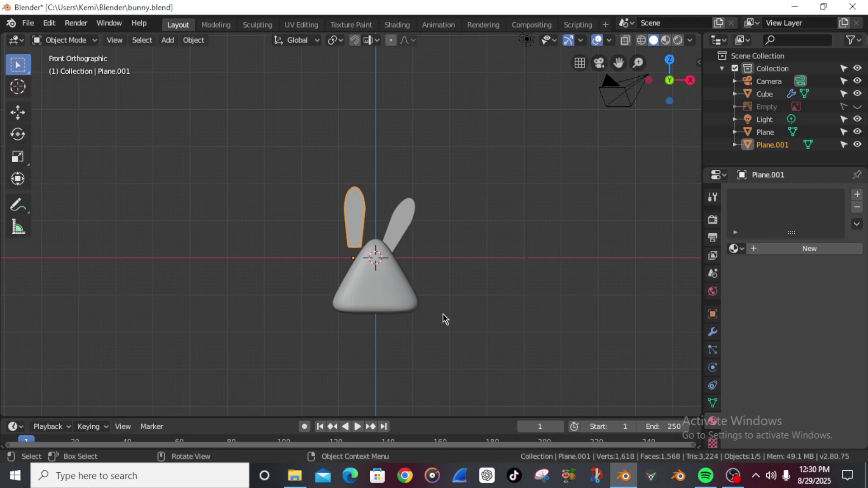
key("r")
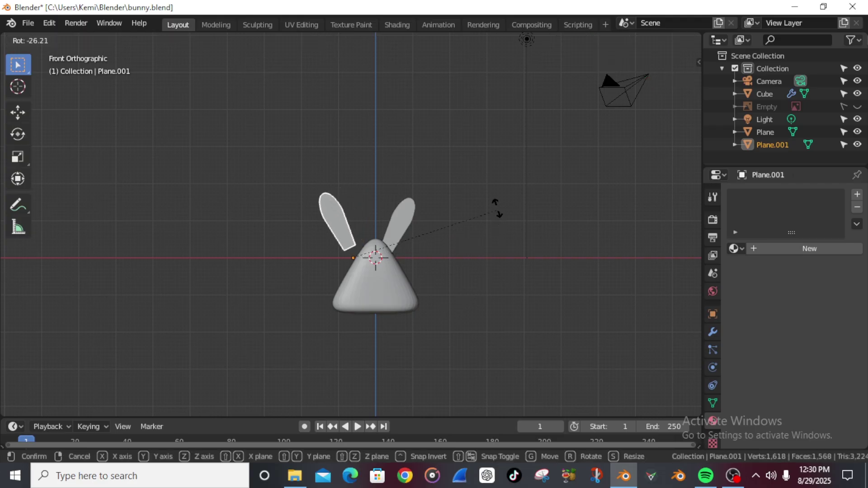
left_click(472, 185)
- Try moving the left-hand ear freely toward the head, and check its placement from the side and the top
key("g")
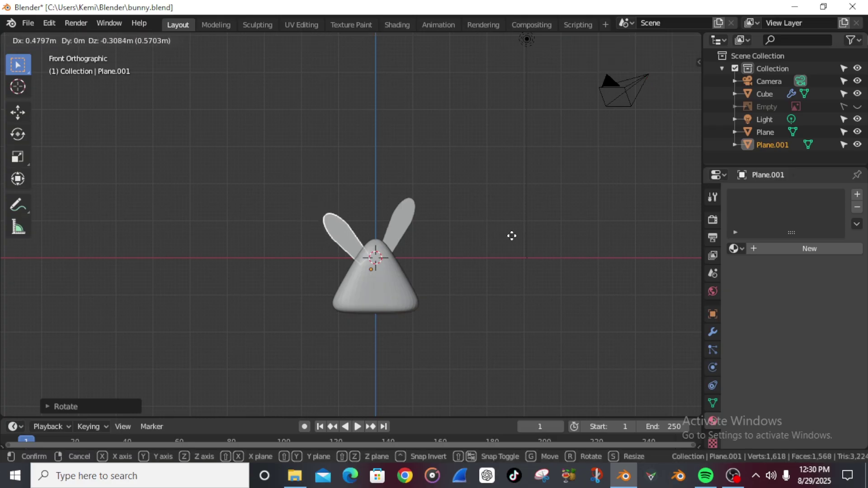
left_click(510, 231)
mouse_move(509, 232)
middle_mouse_down()
mouse_move(528, 231)
mouse_move(510, 248)
mouse_move(521, 235)
mouse_move(522, 267)
mouse_move(490, 240)
mouse_move(509, 238)
middle_mouse_up()
key("KP_3")
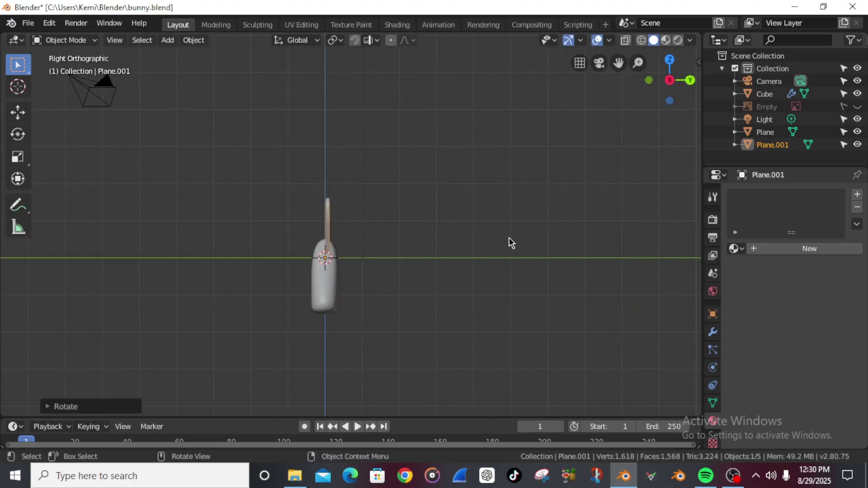
key("KP_7")
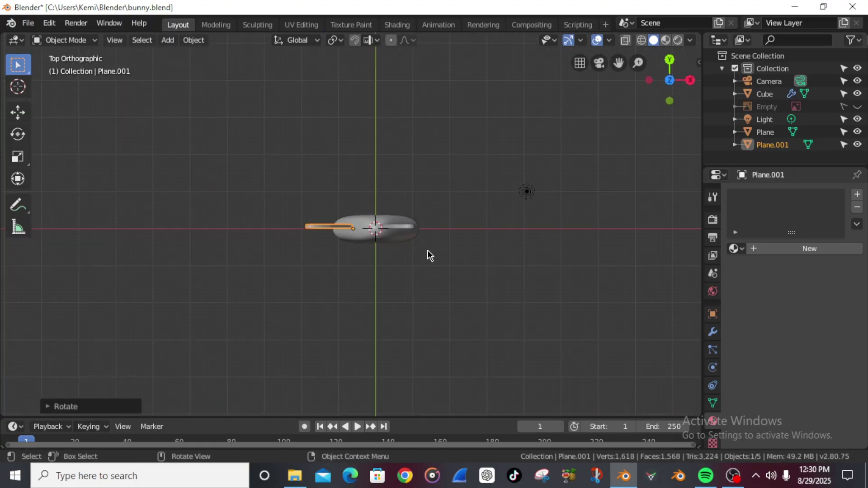
key("KP_1")
- From an angled perspective, slide the left-hand ear down into the head along its local Y axis
middle_click_drag(442, 234, 432, 269)
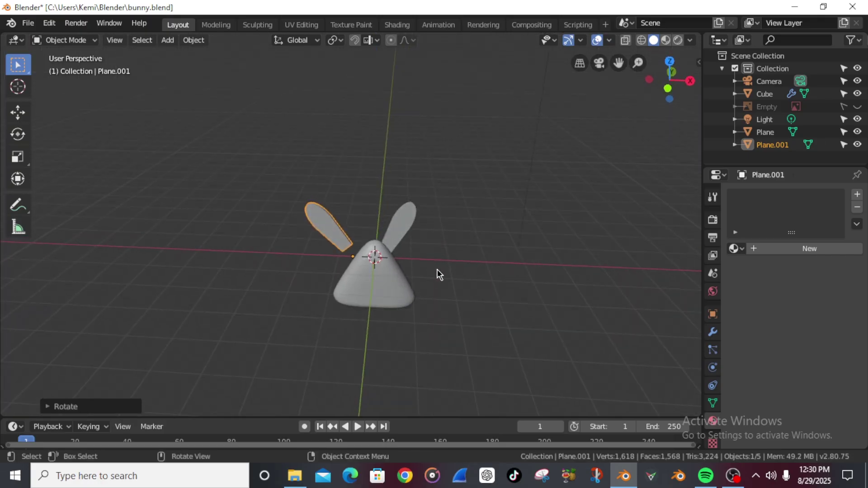
key("g")
key("y")
key("y")
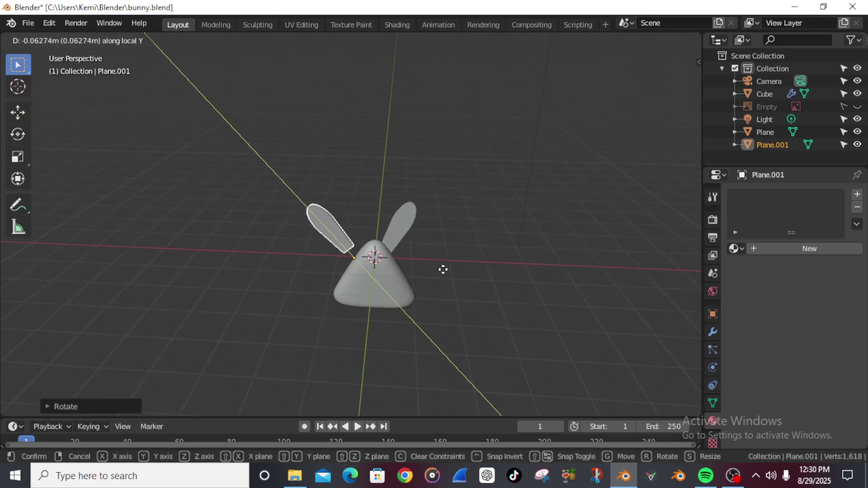
left_click(457, 276)
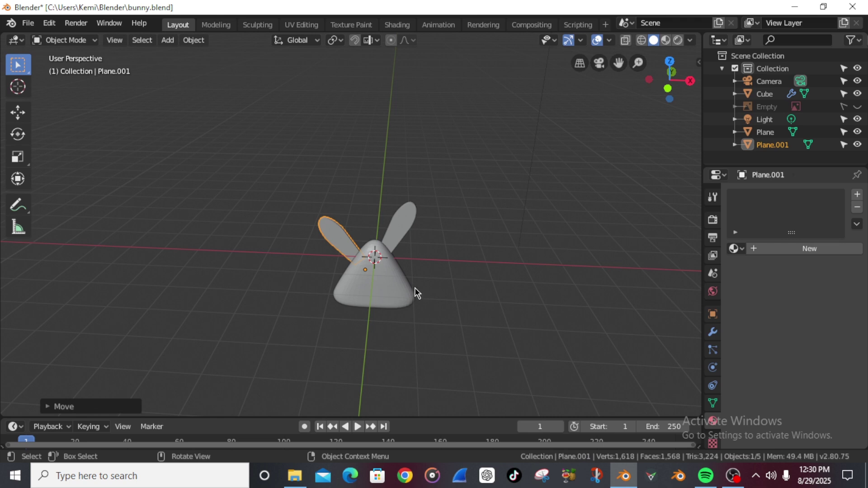
- Try shifting the left-hand ear along its local X axis and compare that with global X
key("g")
key("x")
key("x")
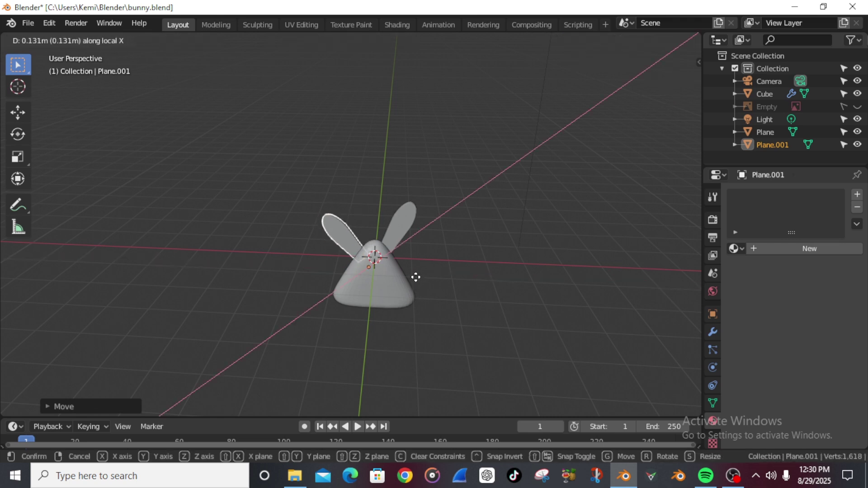
left_click(416, 277)
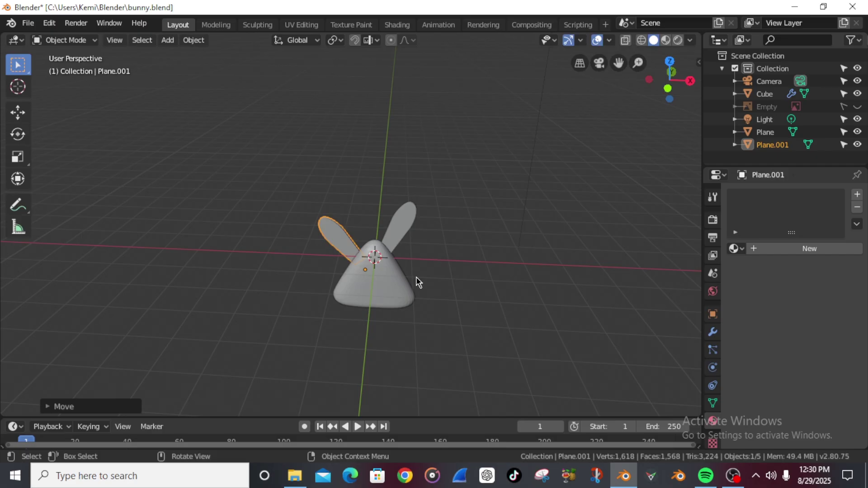
key("g")
key("x")
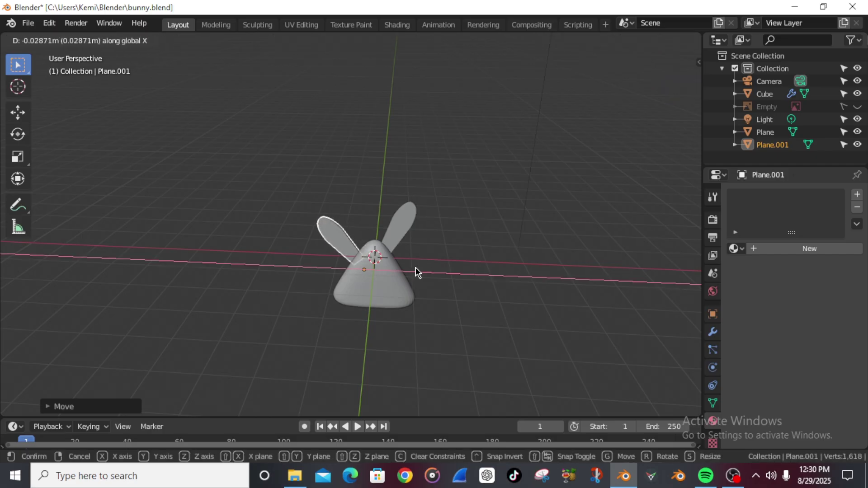
left_click(416, 271)
- Shift the left-hand ear about 0.28 m toward the head's centre along its local X axis
middle_click_drag(411, 287, 410, 259)
key("g")
key("x")
key("x")
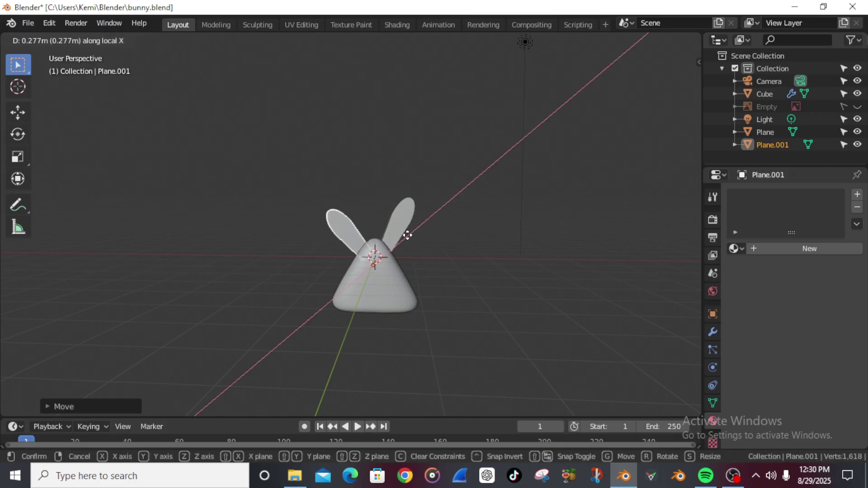
left_click(407, 235)
- Check both ears from the front and in perspective, and try moving the left-hand ear along global X
key("KP_1")
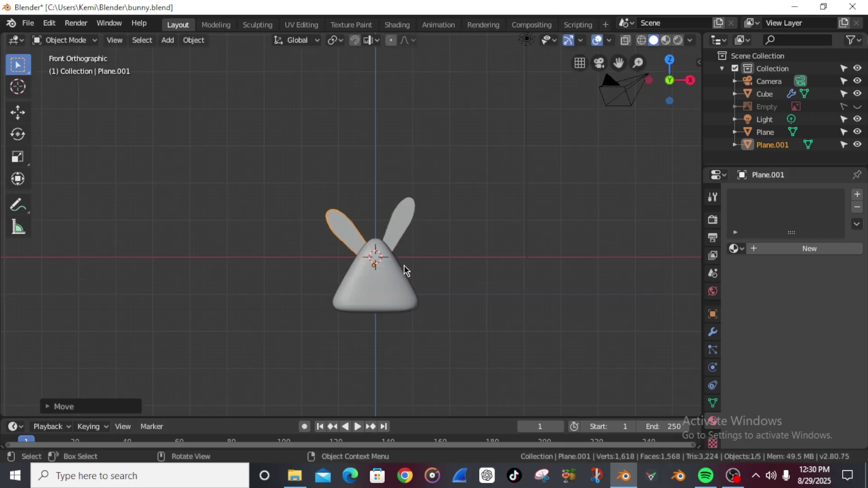
mouse_move(448, 289)
middle_mouse_down()
mouse_move(426, 283)
mouse_move(445, 277)
middle_mouse_up()
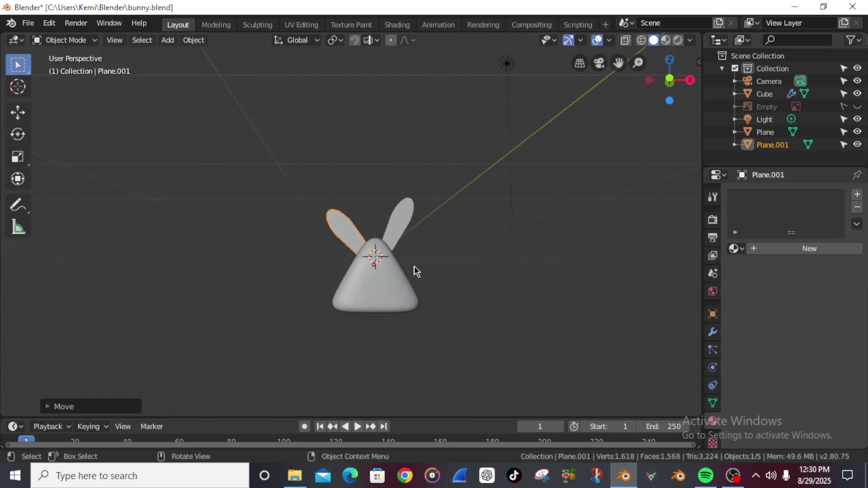
key("KP_1")
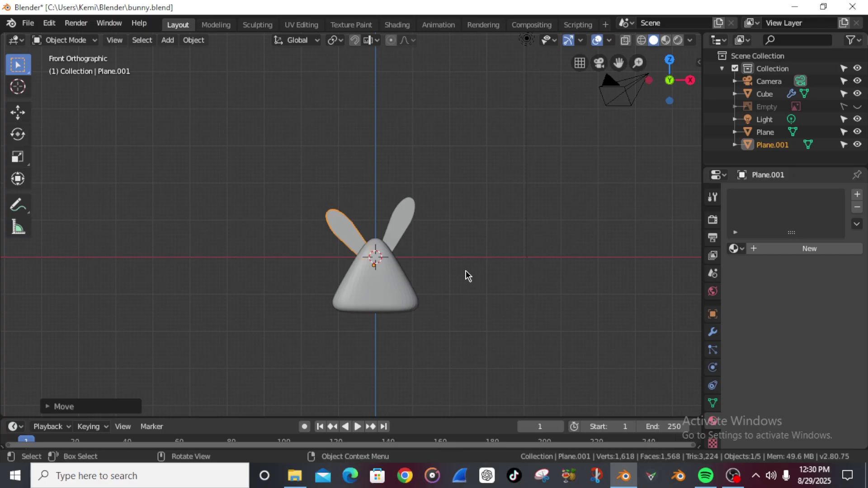
key("g")
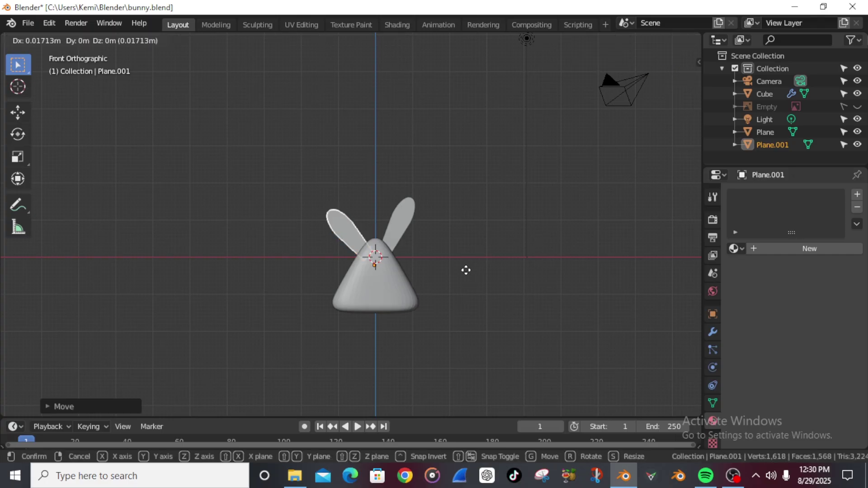
key("x")
key("Escape")
- Slide the left-hand ear slightly outward from the head along its local Y axis
mouse_move(455, 273)
middle_mouse_down()
mouse_move(447, 245)
mouse_move(449, 264)
middle_mouse_up()
key("g")
key("y")
key("y")
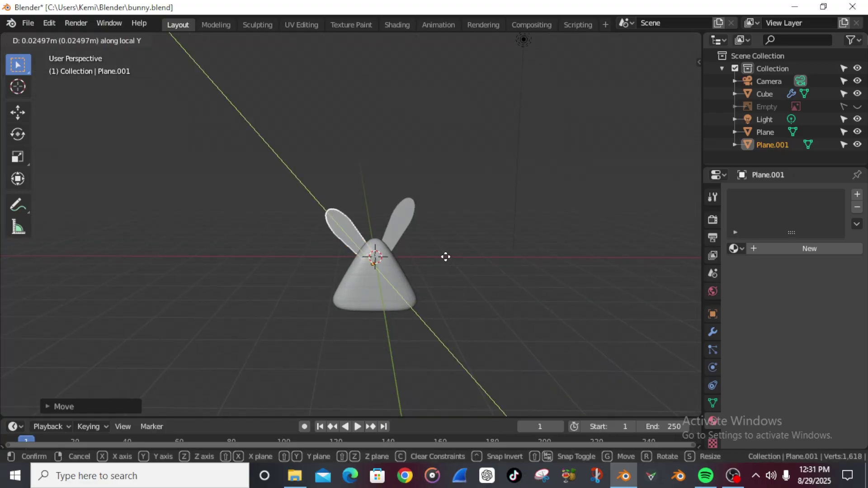
left_click(445, 252)
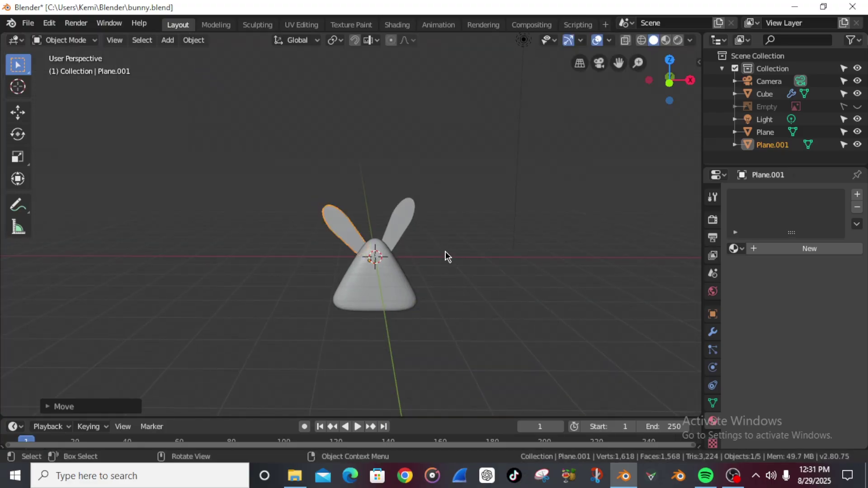
- Check the placement of both ears from the front and in perspective, and save bunny.blend
key("KP_1")
middle_click_drag(459, 279, 419, 270)
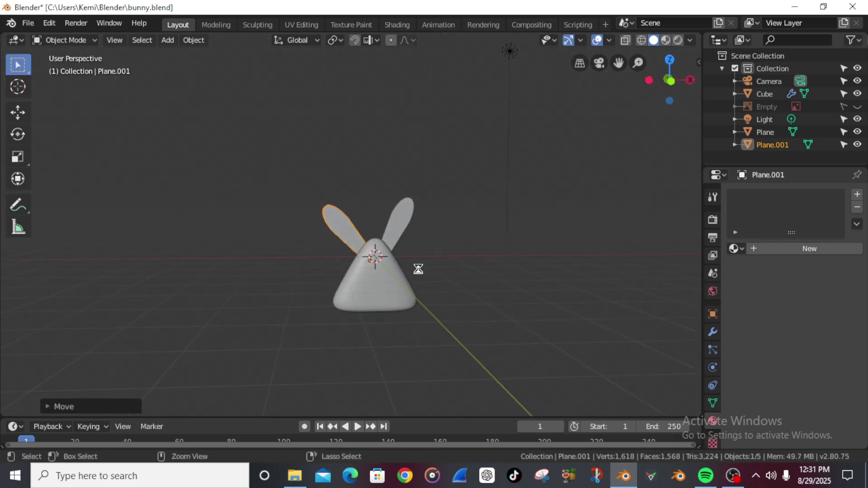
key("ctrl+s")
scroll(373, 253, "up", 3)
scroll(376, 255, "down", 2)
scroll(375, 254, "up", 1)
scroll(375, 255, "down", 1)
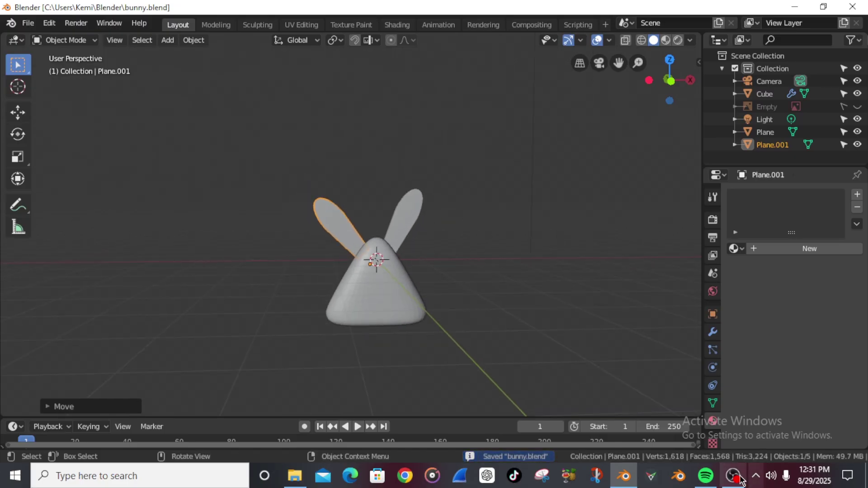
- Unhide the bunny sketch reference image, select the head, and compare the model with the sketch from the front
left_click(267, 281)
scroll(268, 281, "down", 1)
scroll(296, 281, "up", 1)
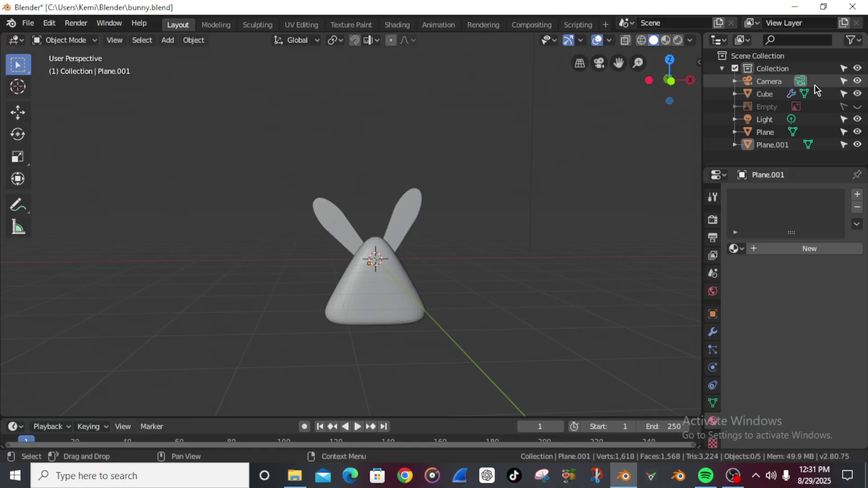
left_click(859, 108)
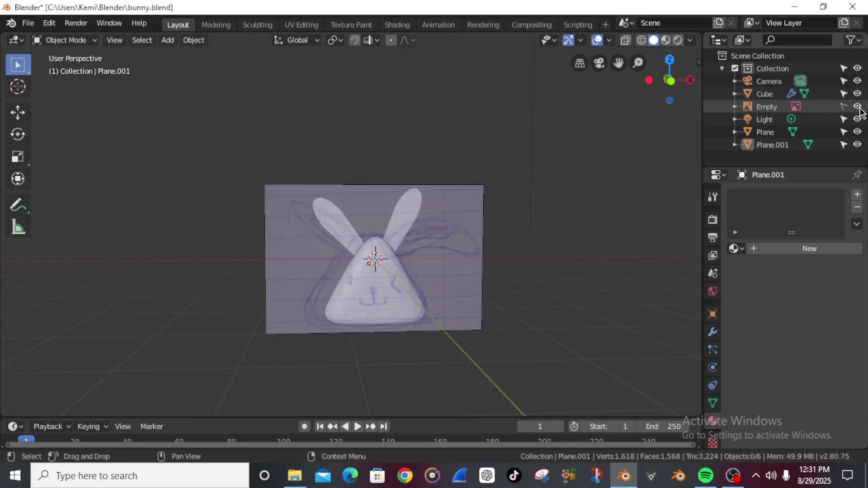
left_click(395, 282)
key("KP_1")
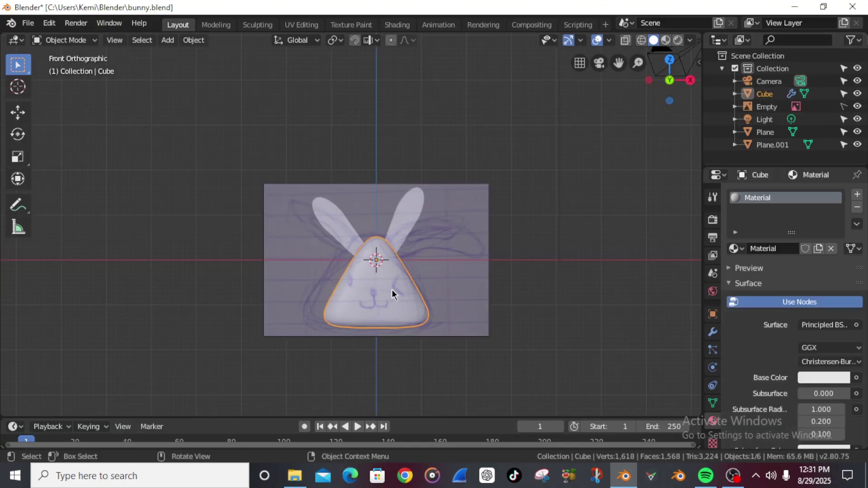
scroll(393, 274, "up", 4)
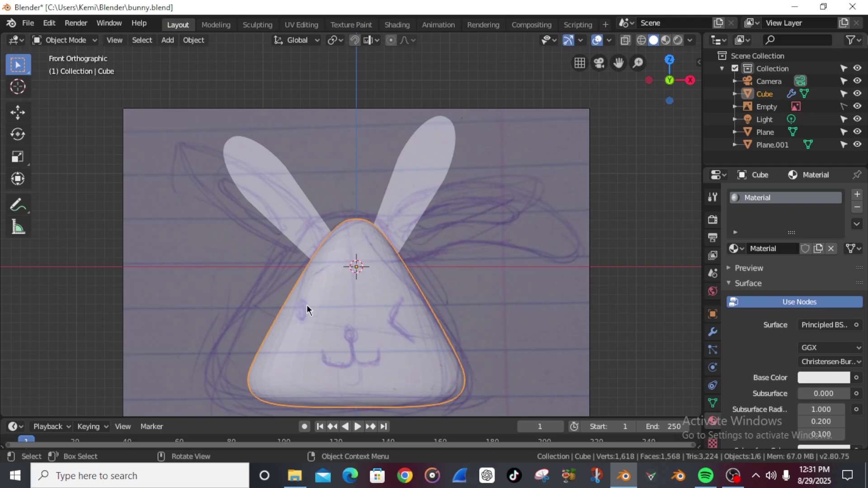
scroll(331, 270, "up", 1)
scroll(333, 270, "down", 2)
scroll(353, 277, "up", 1)
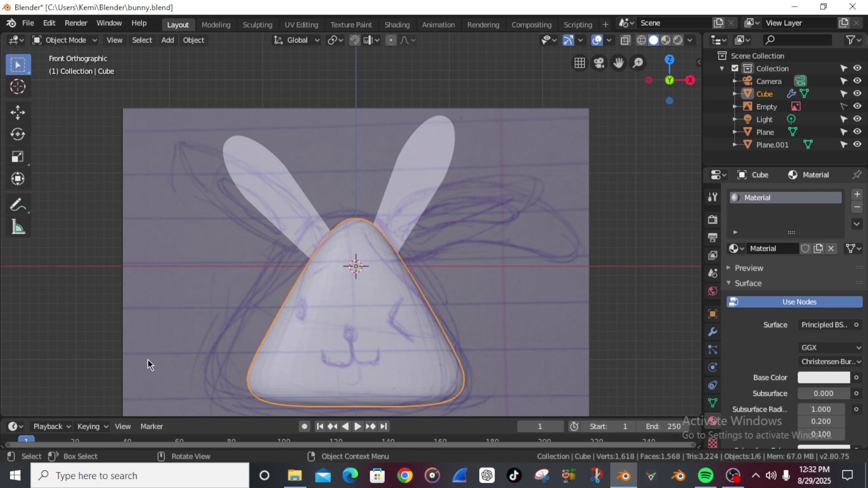
scroll(384, 294, "down", 3)
scroll(383, 288, "up", 2)
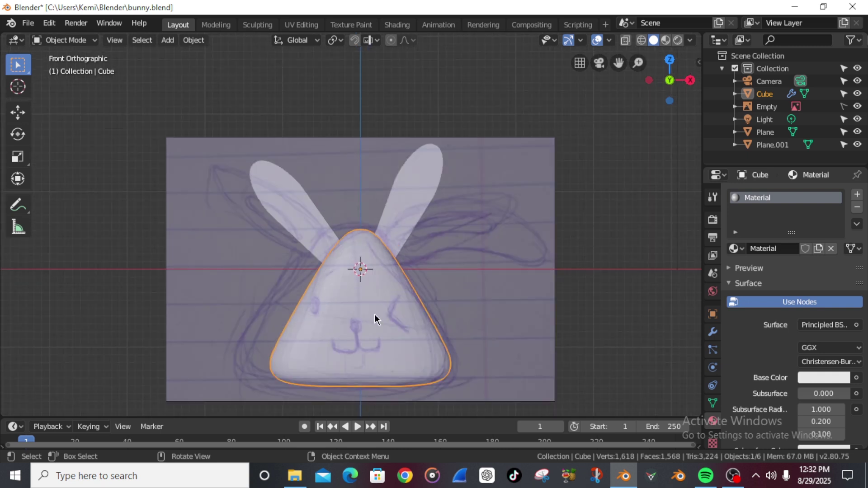
- Add a cube mesh at the 3D cursor, scale it down to about 0.2, and view it from the right side
key("shift+a")
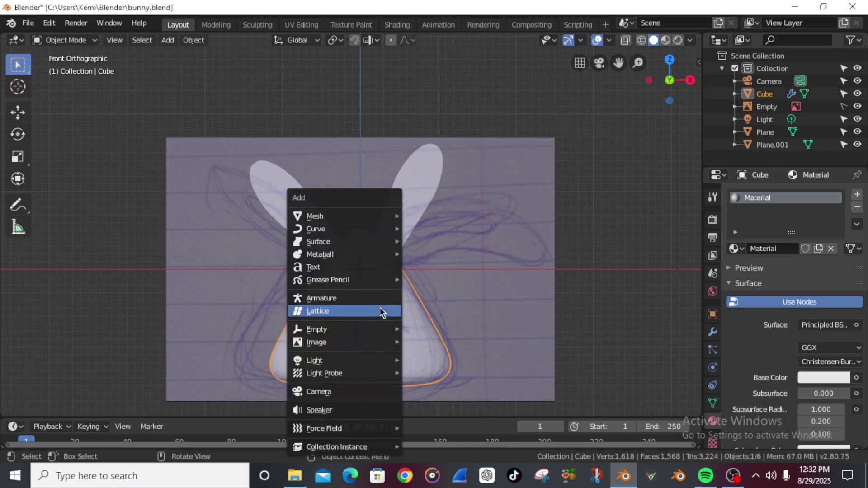
mouse_move(348, 217)
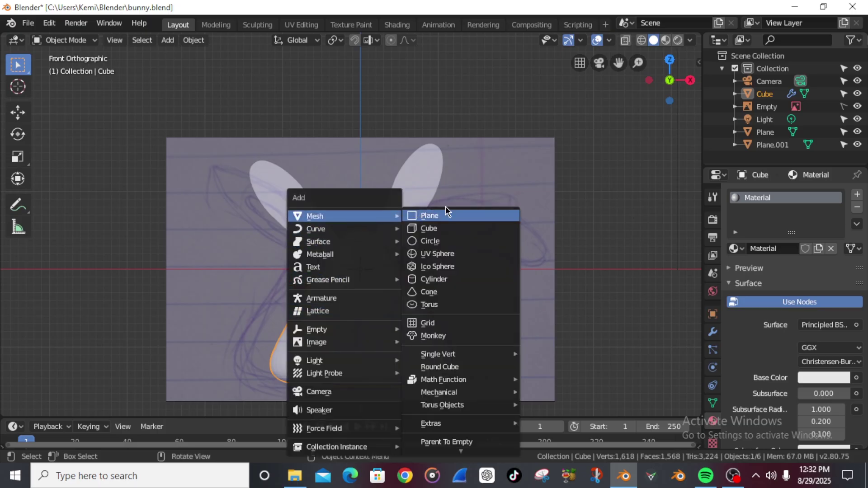
left_click(420, 230)
key("s")
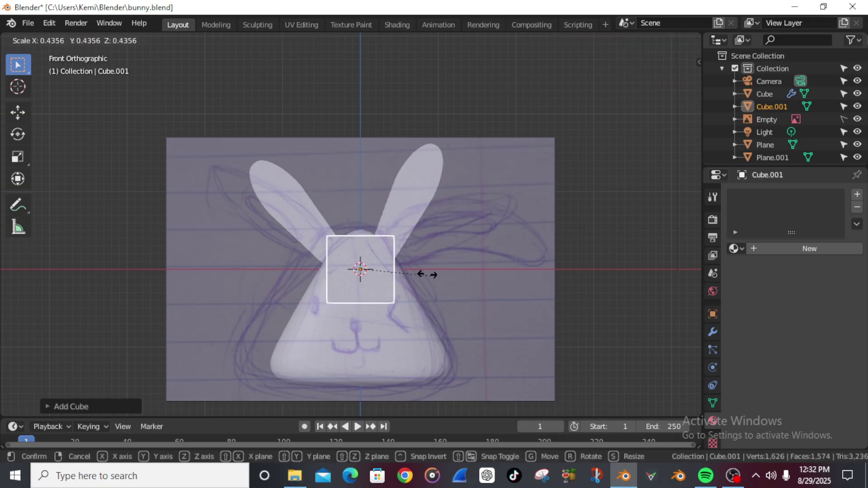
left_click(391, 262)
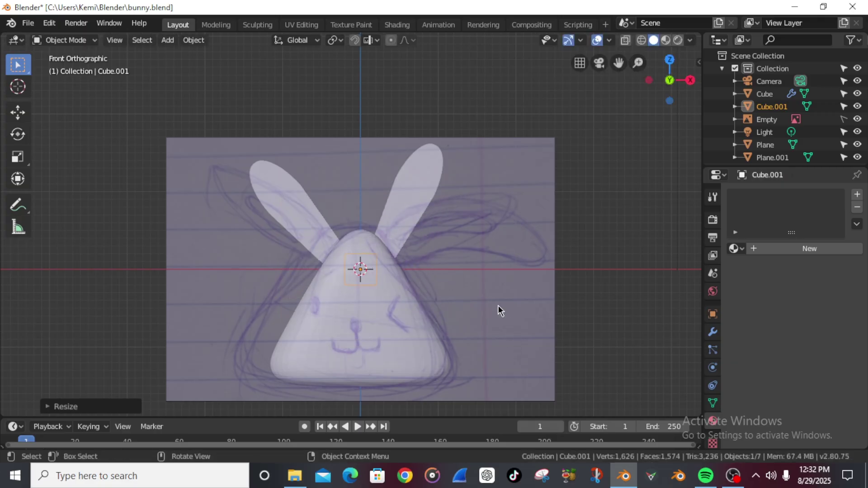
key("KP_3")
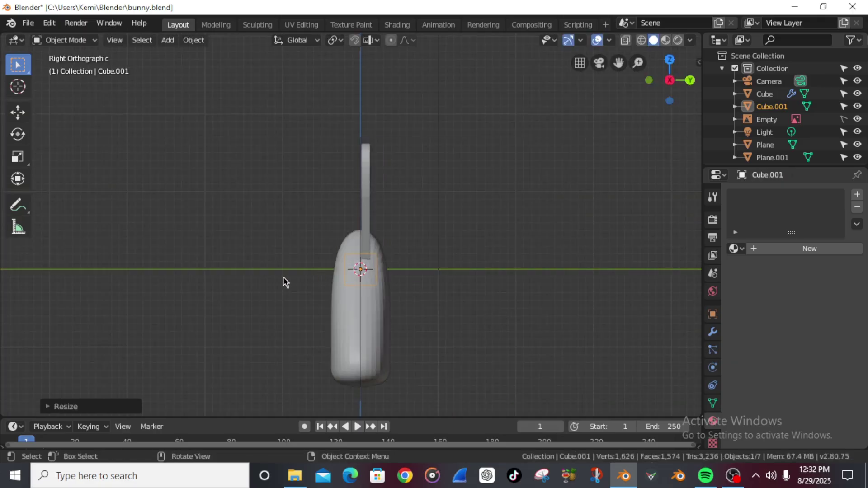
- Move the small cube along the Y axis until it sits in front of the bunny's head
key("g")
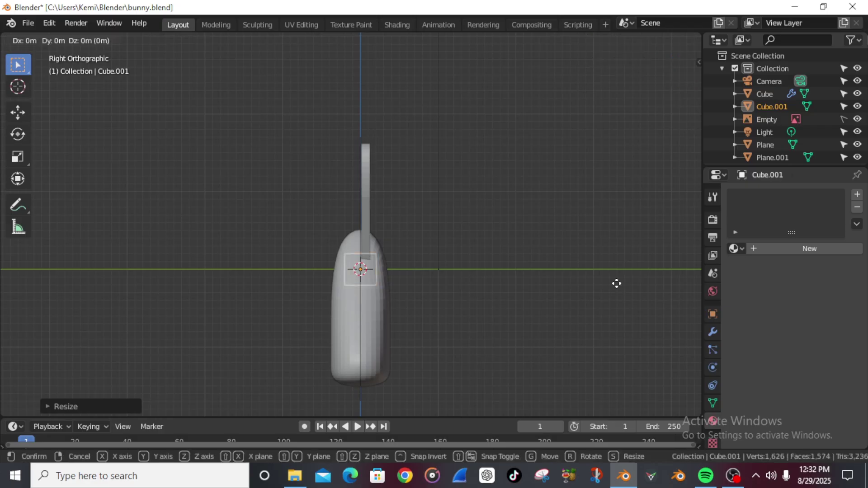
key("z")
key("y")
left_click(569, 288)
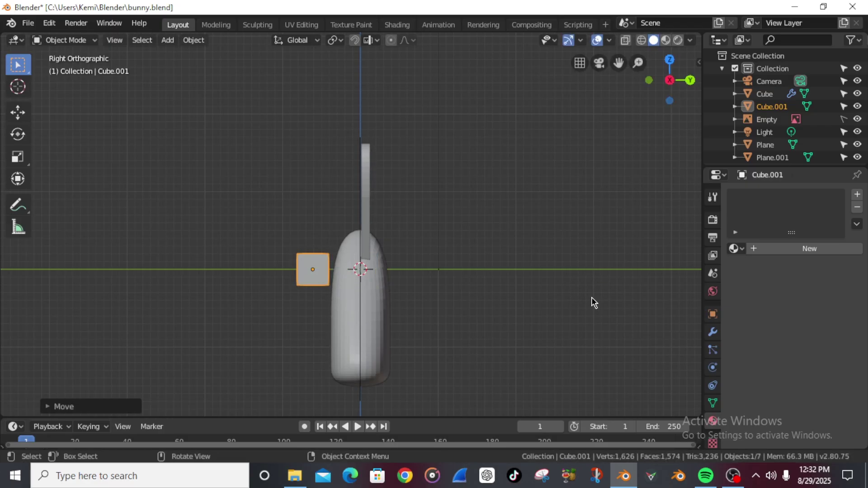
- Scale the cube down along the Y axis in the right orthographic view to make it thin front to back
middle_click_drag(560, 314, 533, 318)
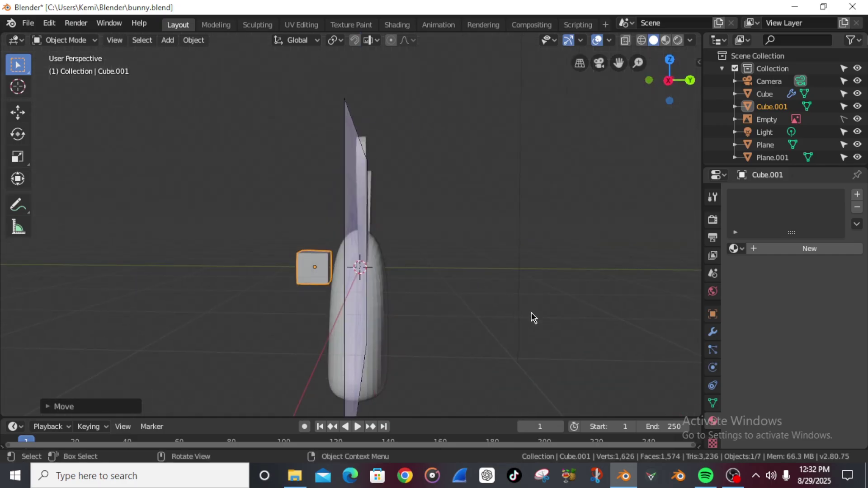
key("KP_3")
key("s")
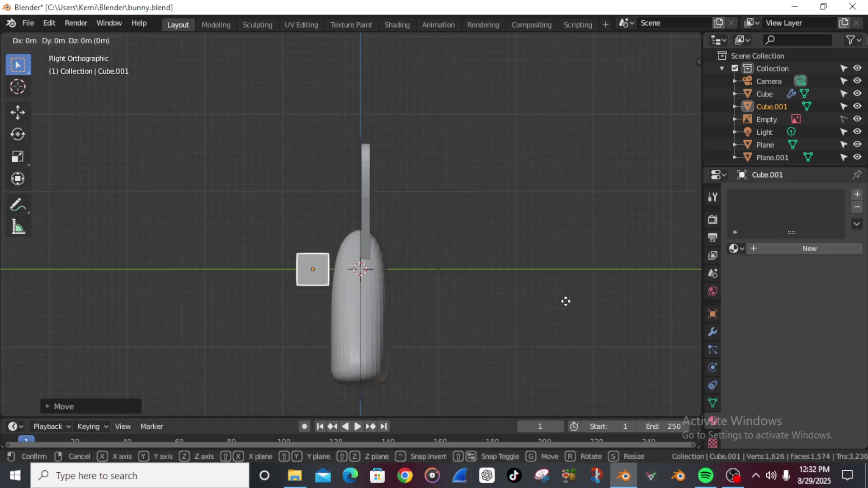
key("y")
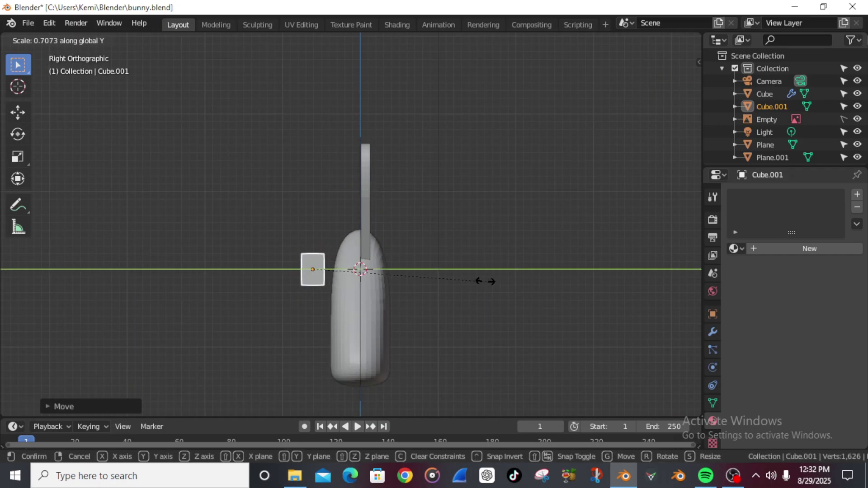
left_click(355, 269)
- Scale the cube down along the X axis in the front view to form a narrow upright strip
scroll(305, 266, "up", 2)
middle_click_drag(305, 267, 484, 275)
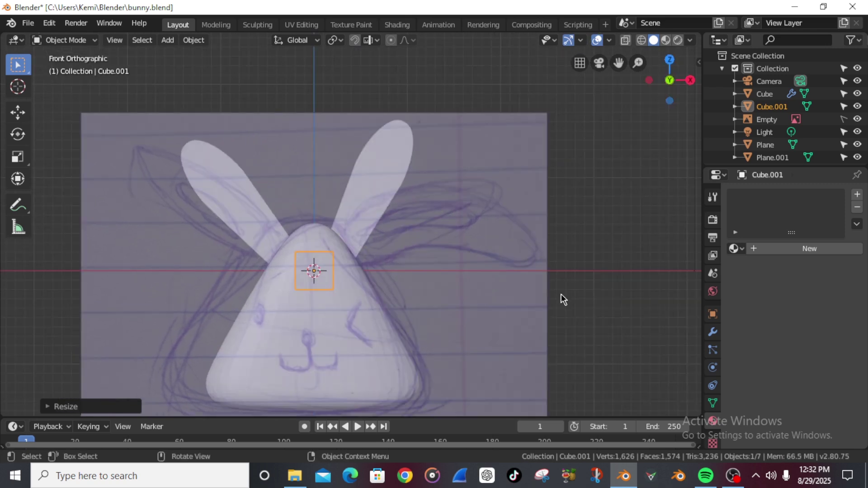
key("s")
key("x")
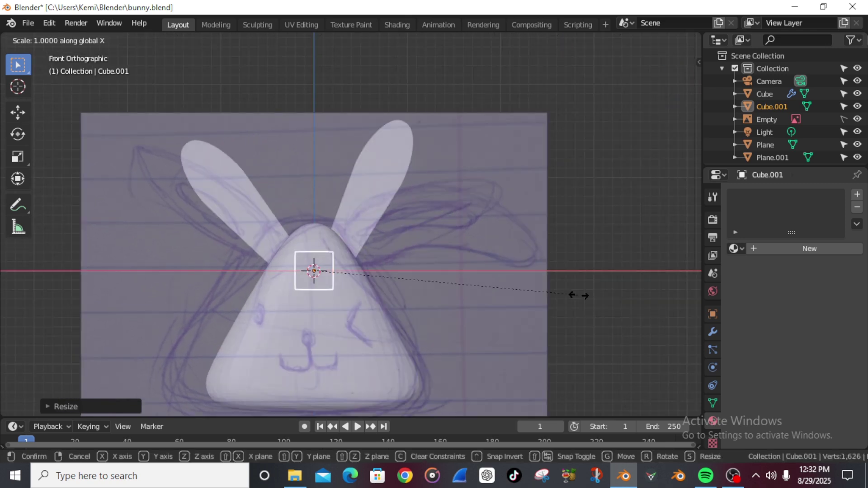
left_click(403, 265)
- Move the strip onto the sketch's winking eye and rotate it to match the slant of the upper stroke
key("g")
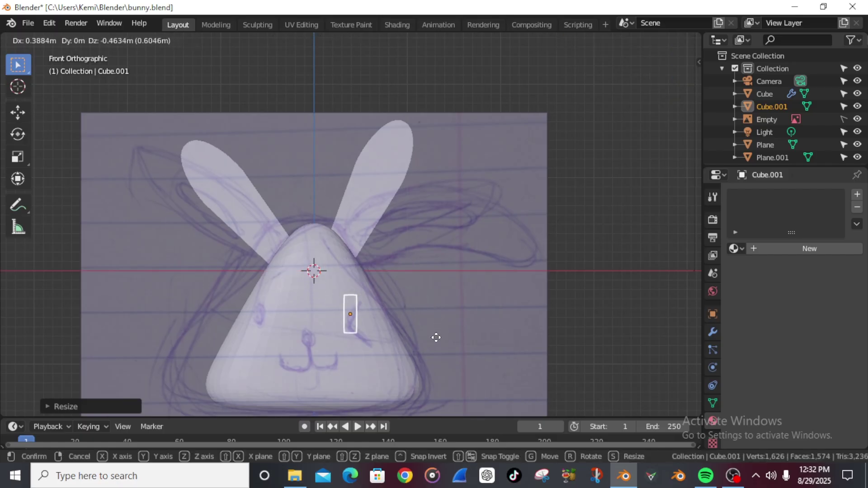
left_click(439, 335)
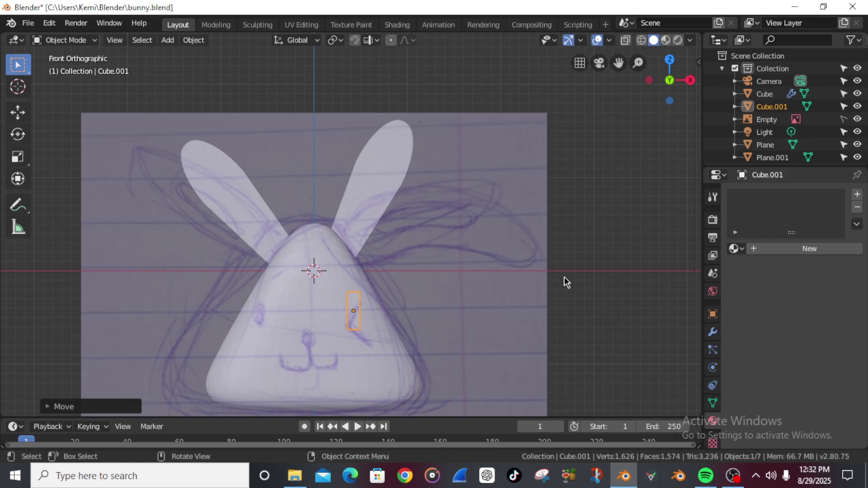
key("r")
left_click(538, 392)
- Scale the strip down uniformly to the sketched stroke's size and nudge it onto the upper stroke of the winking eye
key("s")
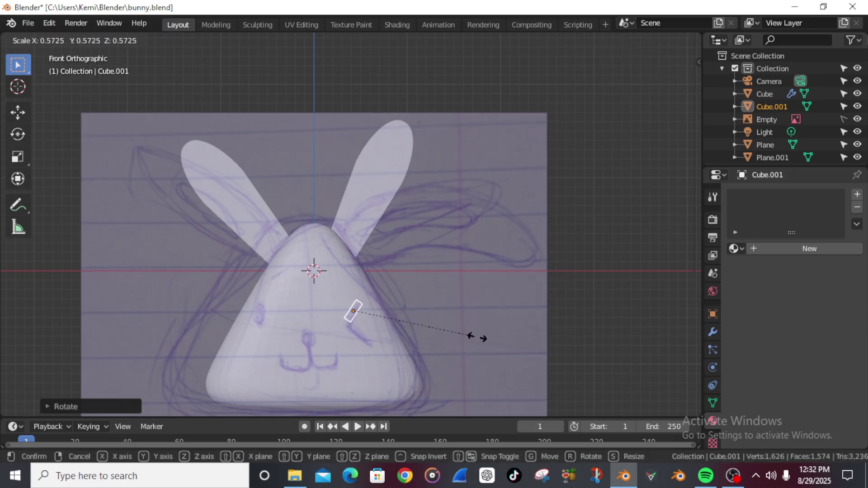
left_click(506, 357)
middle_click_drag(506, 357, 527, 332)
key("s")
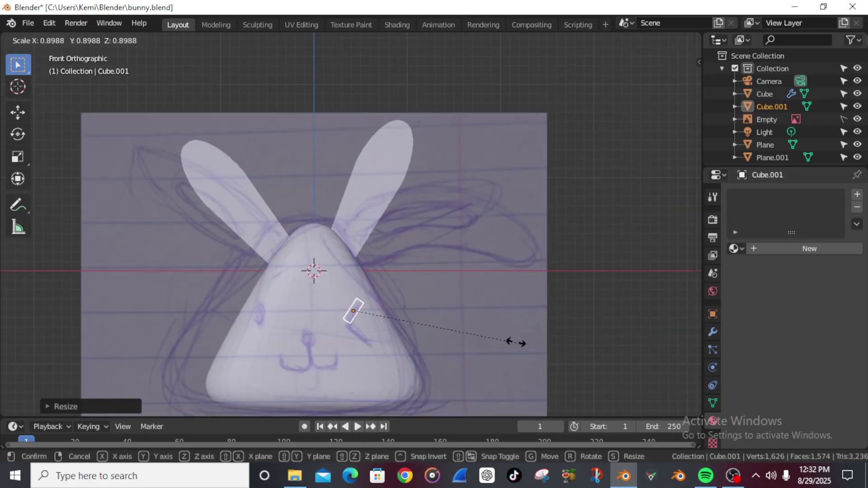
left_click(490, 339)
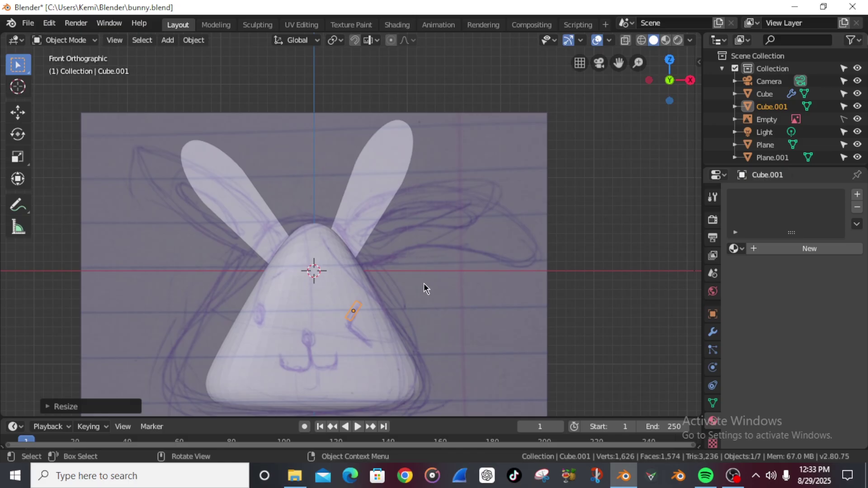
key("g")
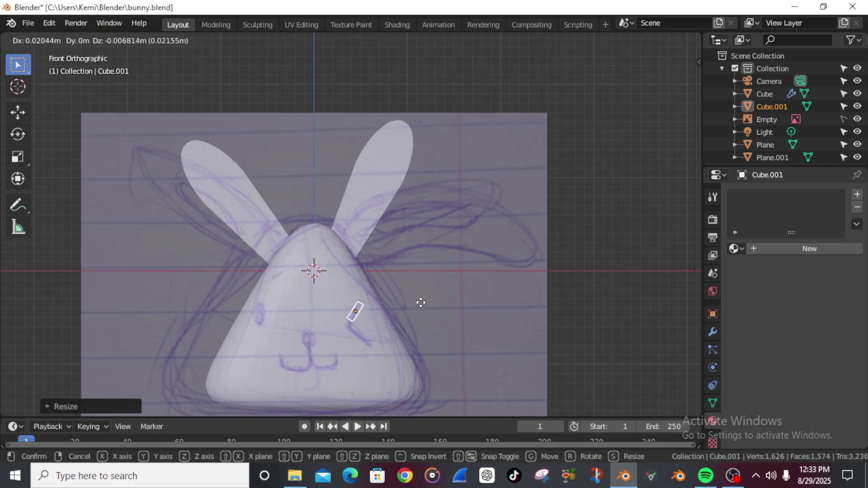
left_click(421, 303)
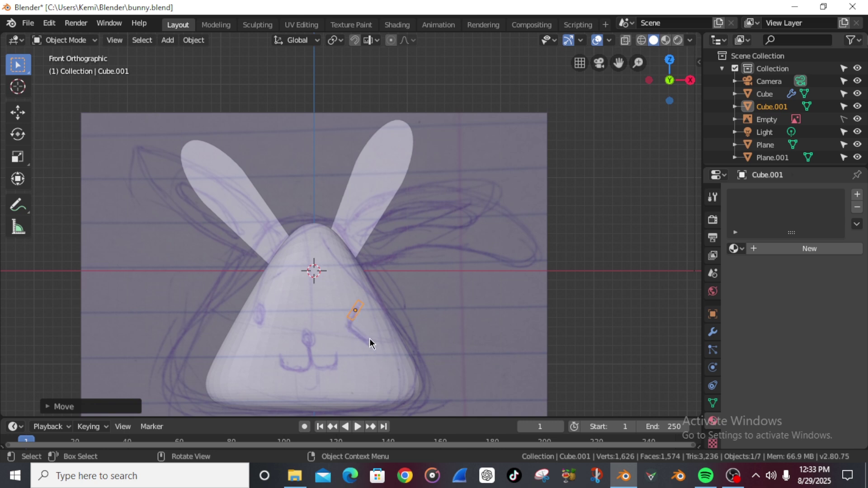
- Enter Edit Mode on the eye strip and bring the bend of the sketched wink into close view
key("Tab")
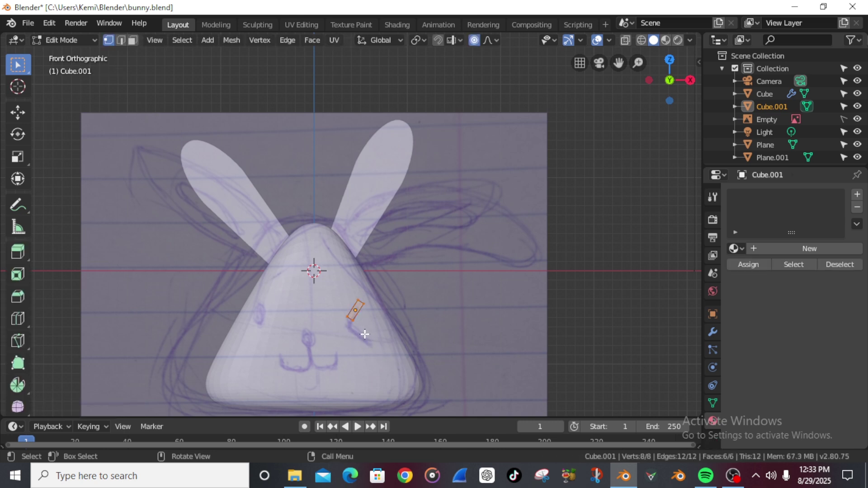
scroll(365, 324, "up", 4)
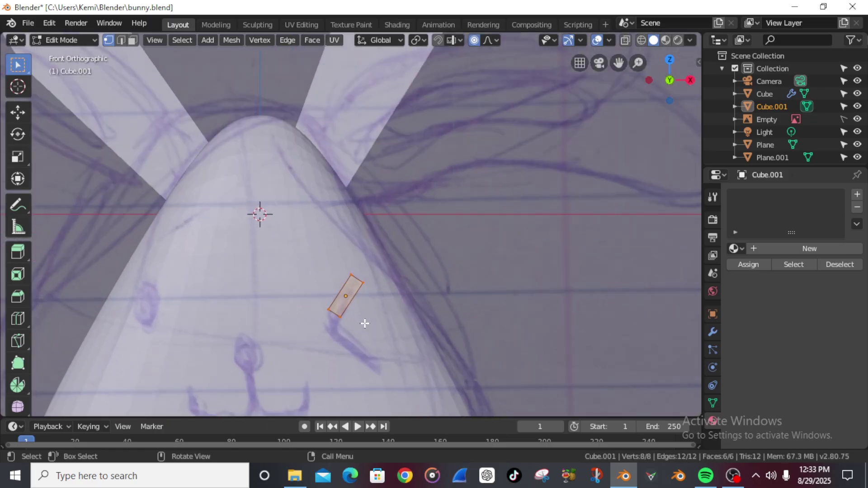
scroll(369, 336, "up", 5)
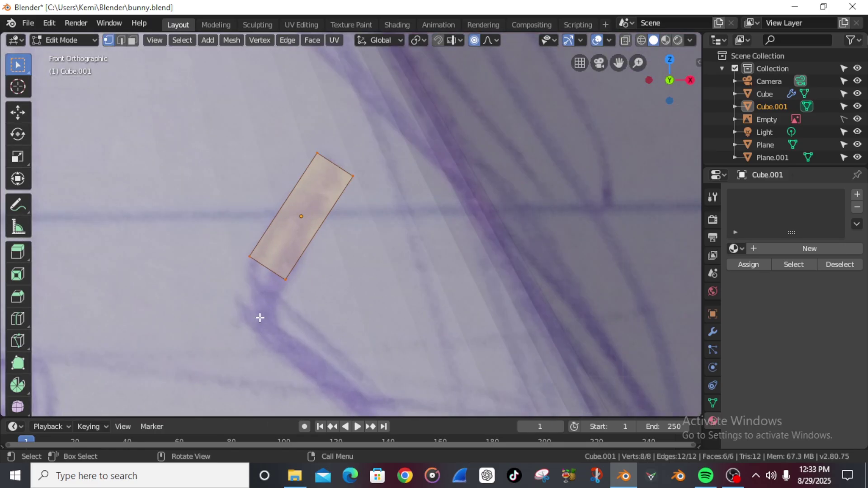
- Annotate the wink's path from the strip's lower end along the lower sketched stroke, and undo the annotation
left_click(18, 204)
mouse_move(275, 268)
left_mouse_down()
mouse_move(248, 334)
mouse_move(362, 414)
left_mouse_up()
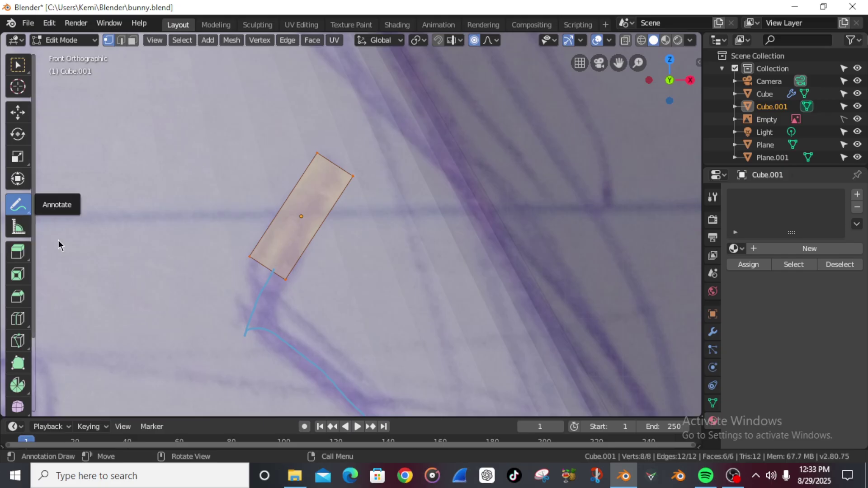
key("ctrl+z")
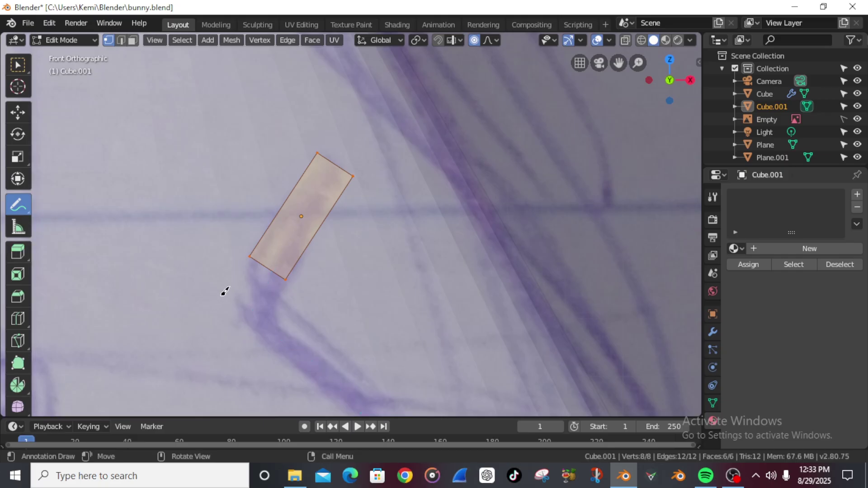
- Return to the Select Box tool, deselect the strip's geometry, and try face selection mode before returning to vertex mode
middle_click_drag(252, 290, 262, 314)
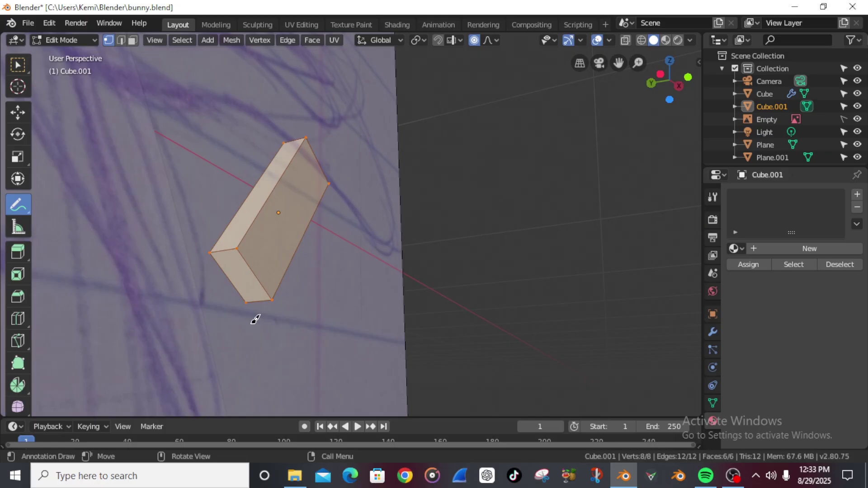
key("Tab")
key("Tab")
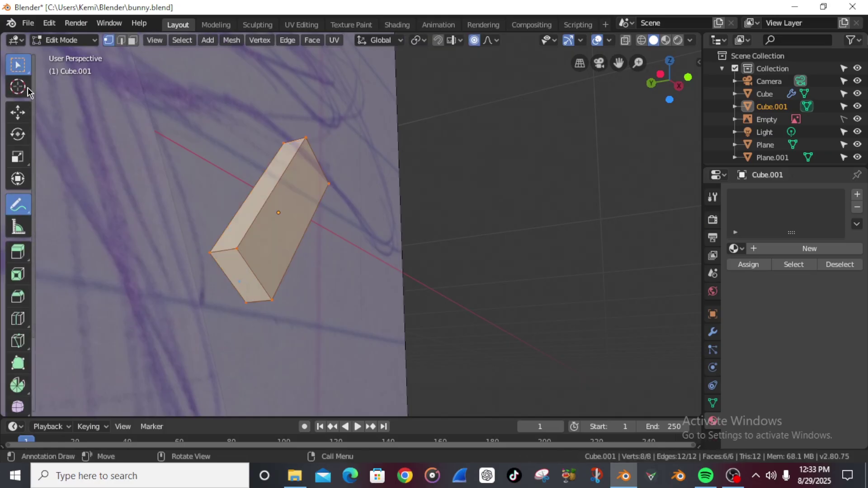
left_click(17, 65)
left_click(262, 304)
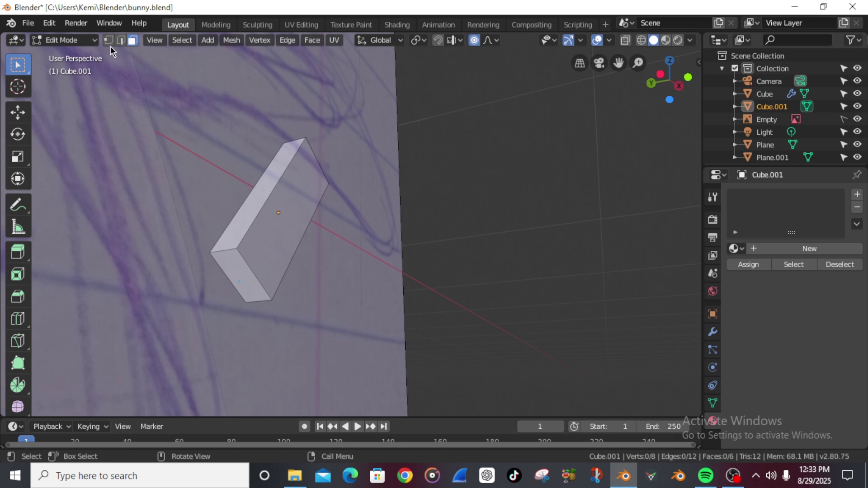
left_click(132, 40)
left_click(109, 40)
- Draw an annotated diagram beside the strip illustrating a vertex, an edge and a face, and undo the annotations
left_click(18, 205)
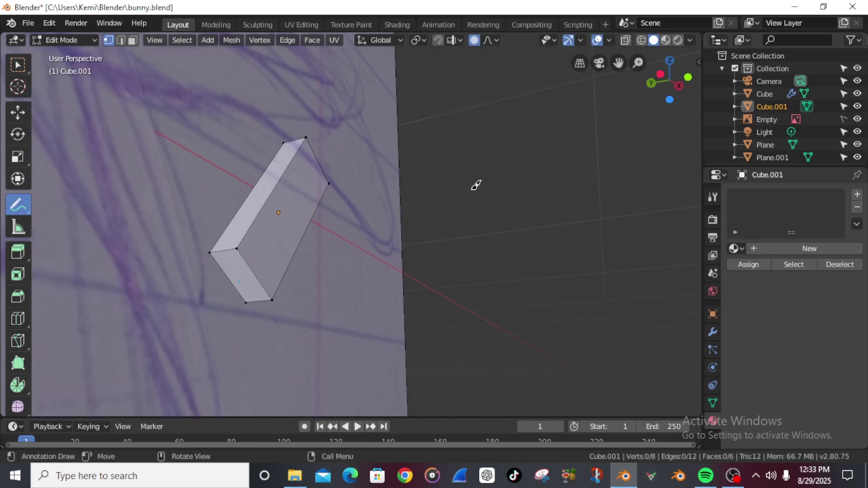
mouse_move(470, 167)
left_mouse_down()
mouse_move(572, 169)
mouse_move(565, 173)
left_mouse_up()
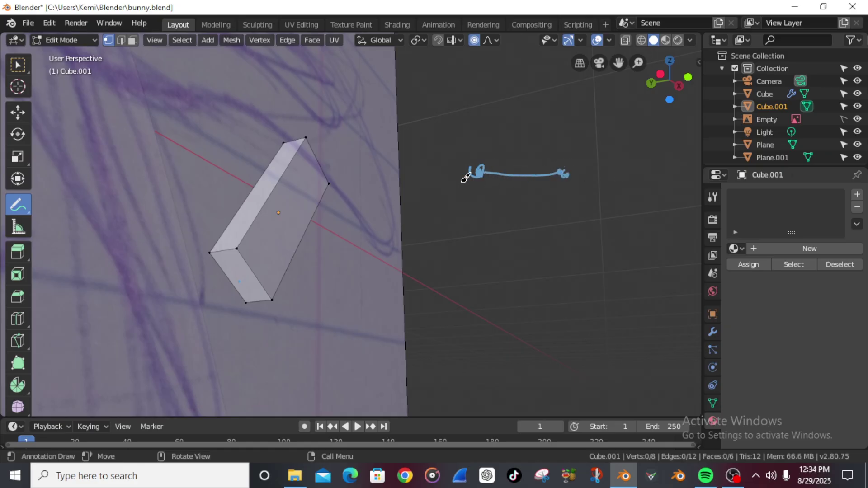
left_click_drag(527, 219, 489, 166)
mouse_move(528, 220)
left_mouse_down()
mouse_move(572, 171)
mouse_move(515, 195)
mouse_move(541, 192)
mouse_move(538, 199)
mouse_move(545, 185)
mouse_move(535, 194)
left_mouse_up()
mouse_move(496, 158)
left_mouse_down()
mouse_move(534, 163)
mouse_move(530, 155)
left_mouse_up()
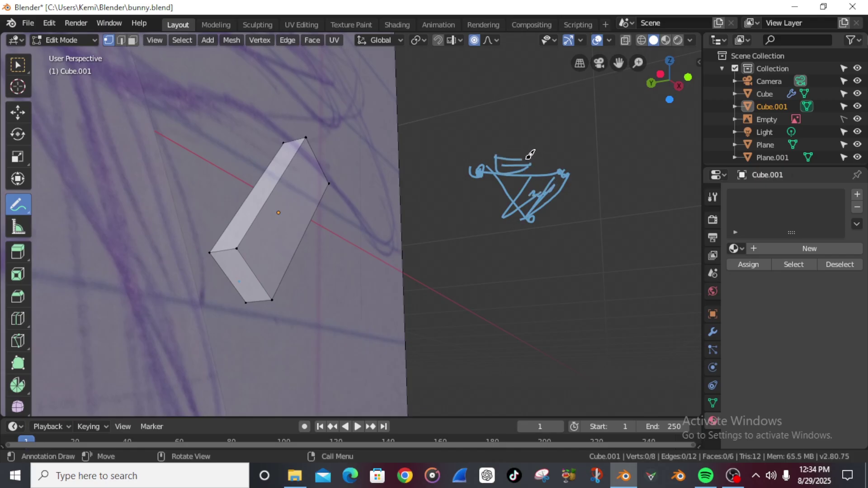
left_click_drag(540, 194, 611, 229)
left_click_drag(605, 199, 634, 209)
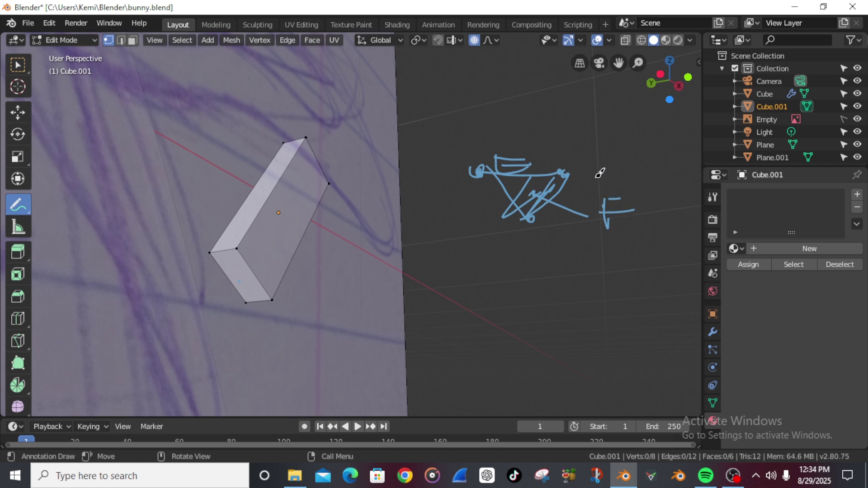
mouse_move(475, 166)
left_mouse_down()
mouse_move(463, 138)
mouse_move(479, 148)
mouse_move(465, 148)
mouse_move(474, 124)
left_mouse_up()
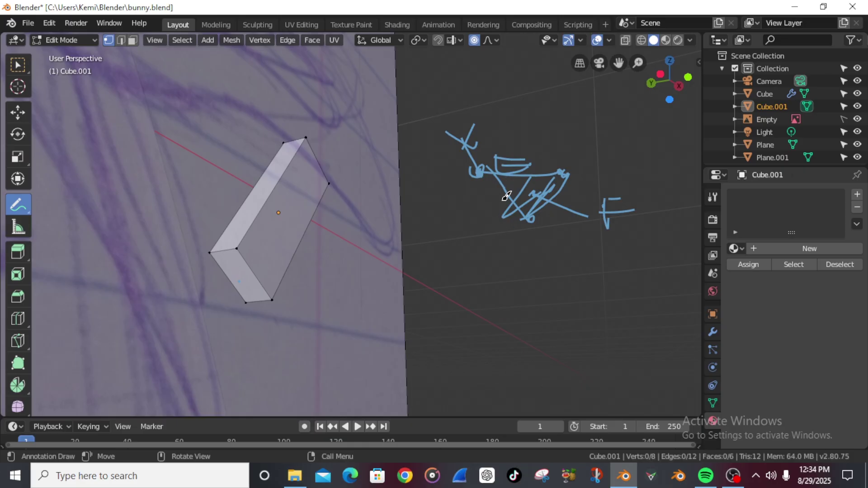
key("ctrl+z")
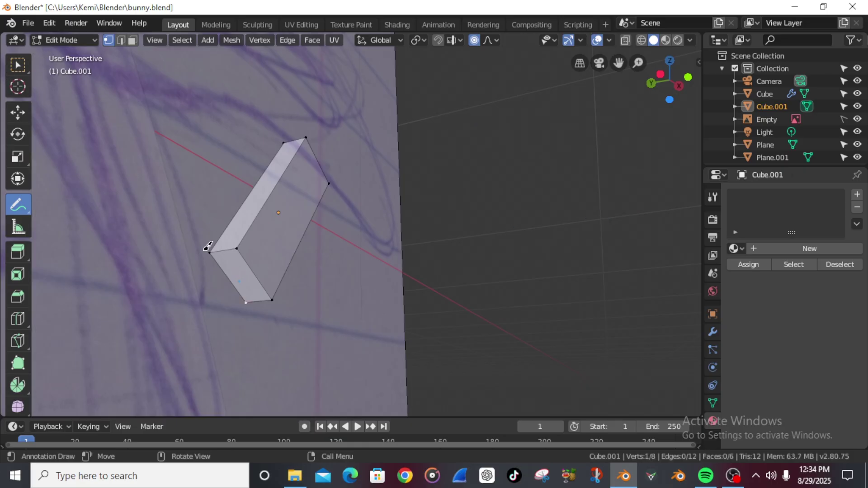
- Select the strip's lower end face in face selection mode, using the Select Box tool
mouse_move(232, 285)
middle_mouse_down()
mouse_move(277, 269)
mouse_move(223, 281)
middle_mouse_up()
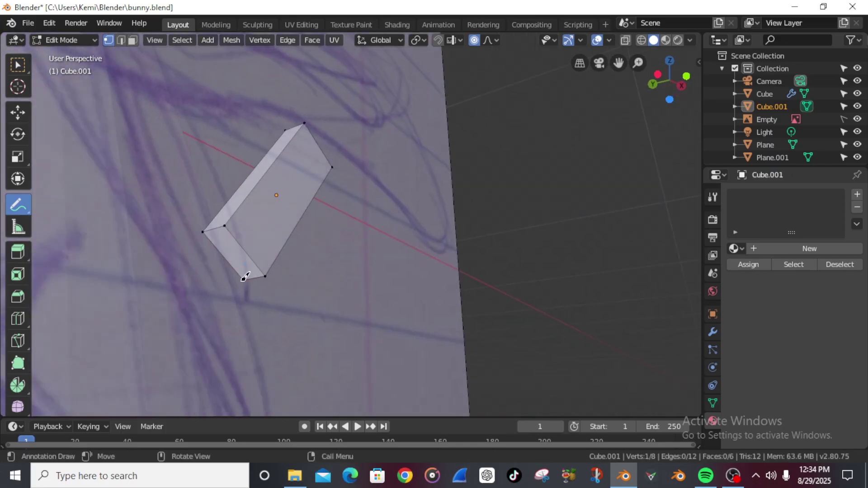
scroll(289, 266, "down", 5)
middle_click_drag(306, 268, 252, 277)
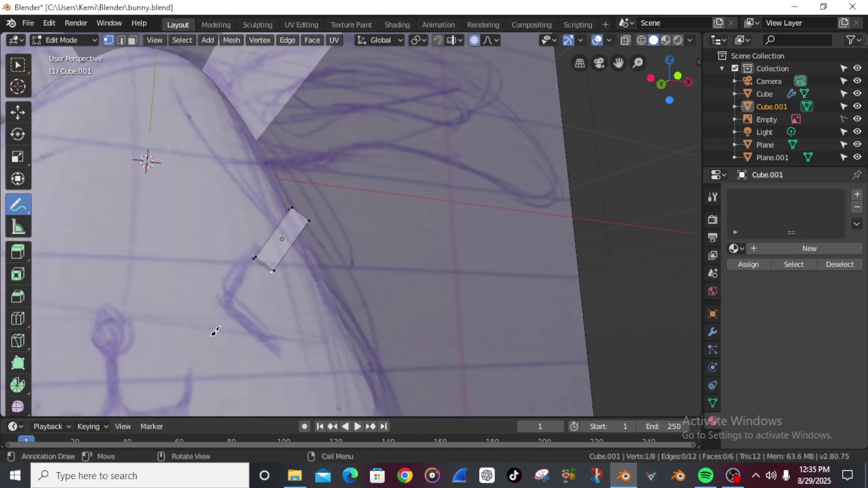
middle_click_drag(244, 294, 5, 113)
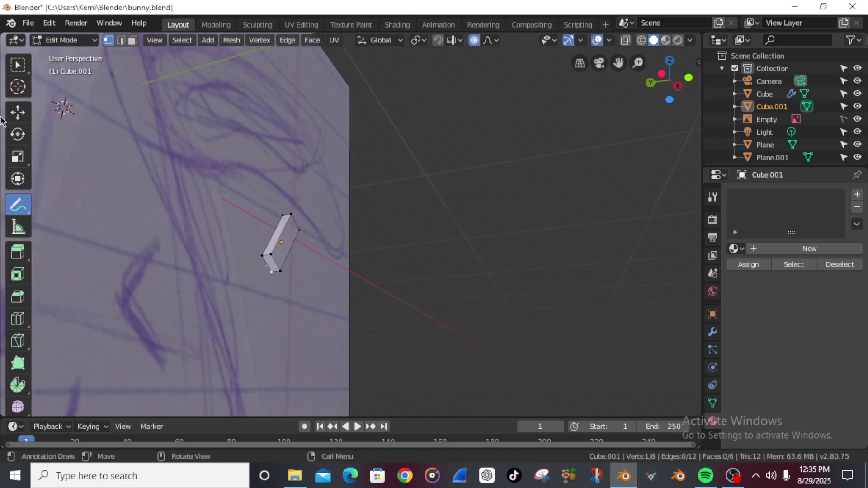
left_click(18, 64)
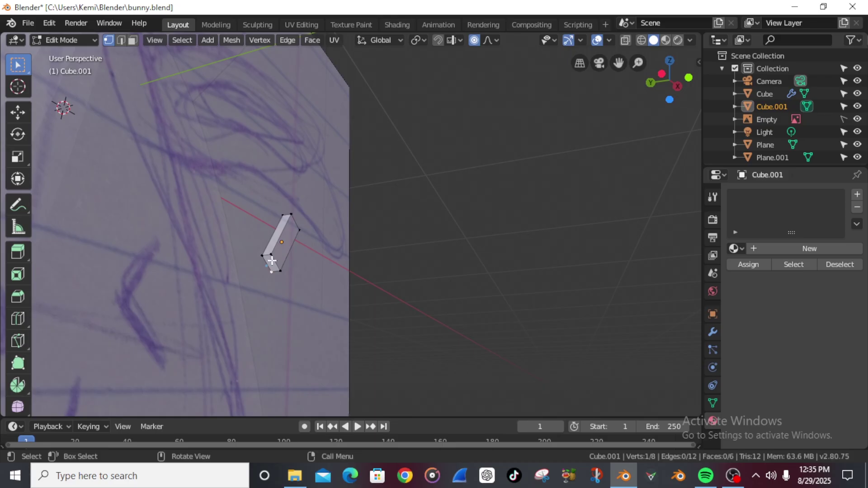
left_click(132, 39)
left_click(275, 264)
- Return to the front orthographic view and turn off proportional editing
mouse_move(270, 300)
middle_mouse_down()
mouse_move(308, 271)
mouse_move(308, 291)
mouse_move(248, 286)
mouse_move(273, 286)
middle_mouse_up()
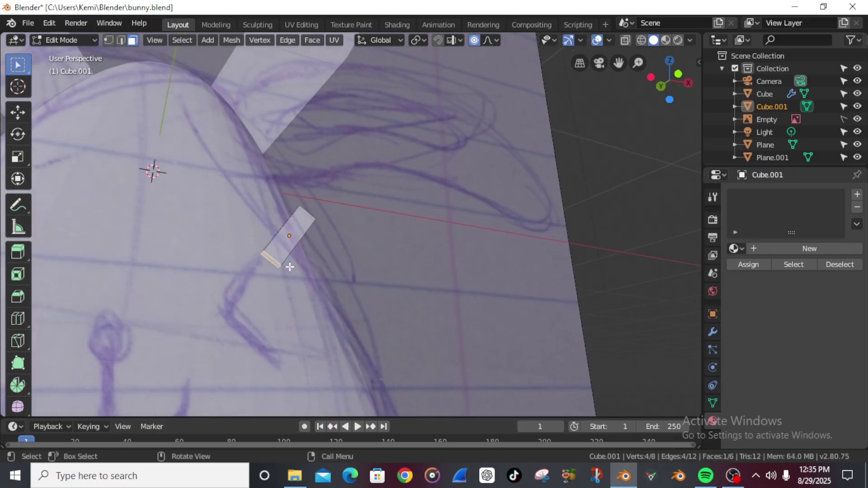
key("KP_1")
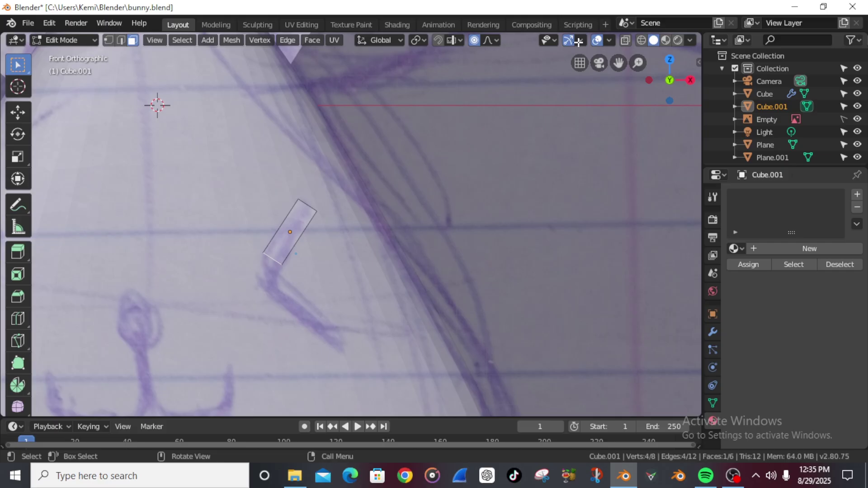
left_click(474, 42)
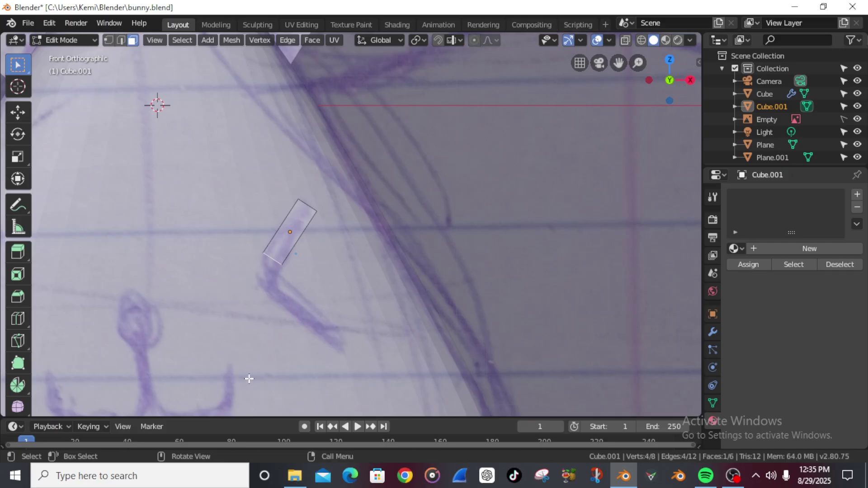
- Move the strip's lower end face about 0.09 m down along the sketch's upper eye stroke in front view
mouse_move(257, 307)
middle_mouse_down()
mouse_move(309, 301)
mouse_move(277, 304)
middle_mouse_up()
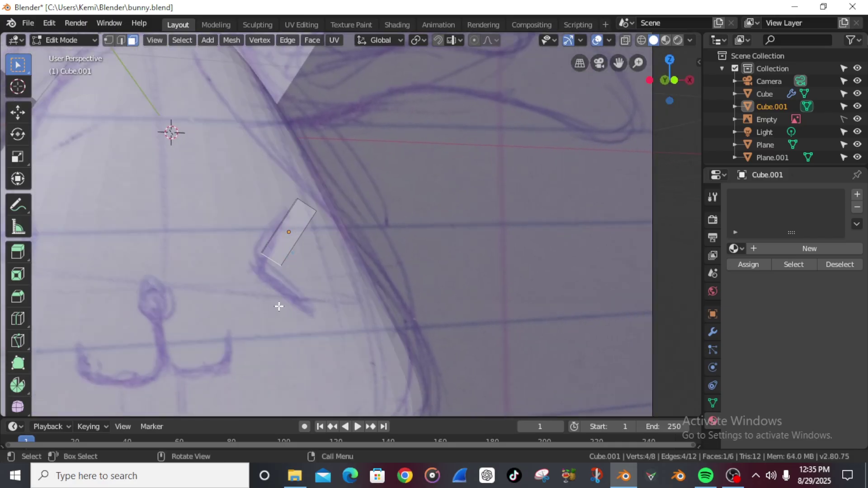
key("KP_1")
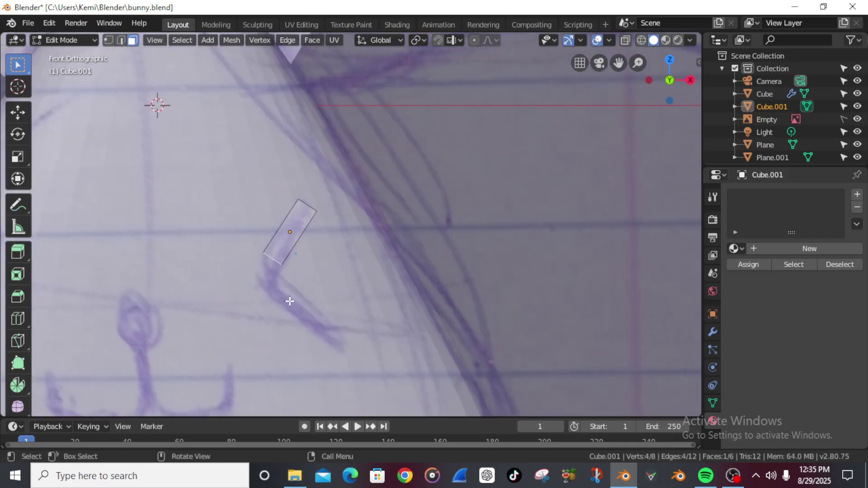
key("g")
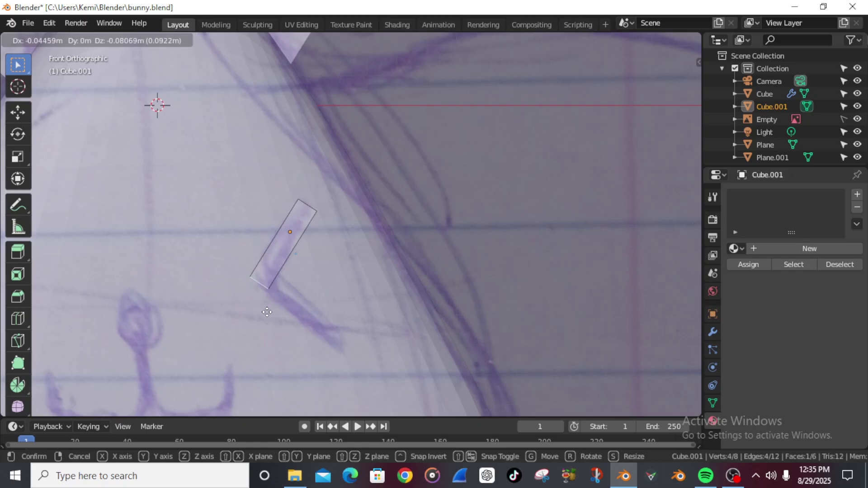
left_click(268, 313)
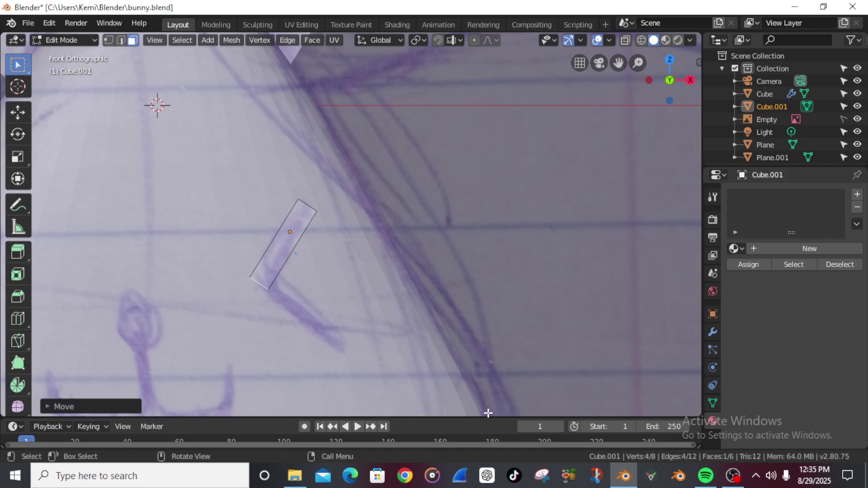
key("g")
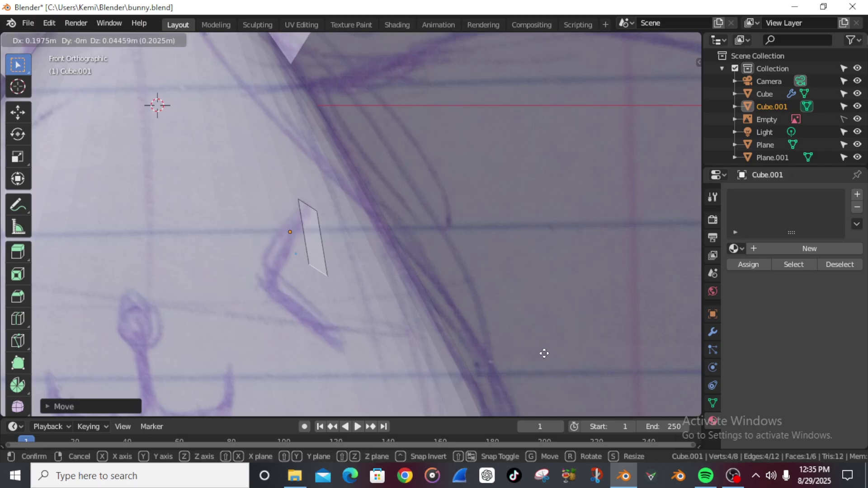
right_click(421, 271)
scroll(466, 253, "down", 2)
scroll(487, 274, "up", 2)
middle_click_drag(486, 275, 417, 281)
key("KP_1")
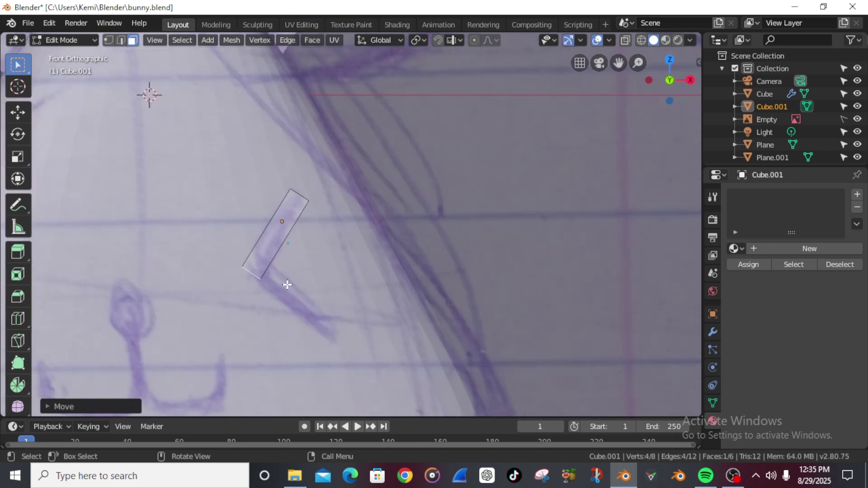
- Annotate an arrow along the sketch's lower eye stroke and undo the annotation strokes
left_click(18, 205)
left_click_drag(278, 281, 333, 321)
left_click_drag(280, 310, 356, 289)
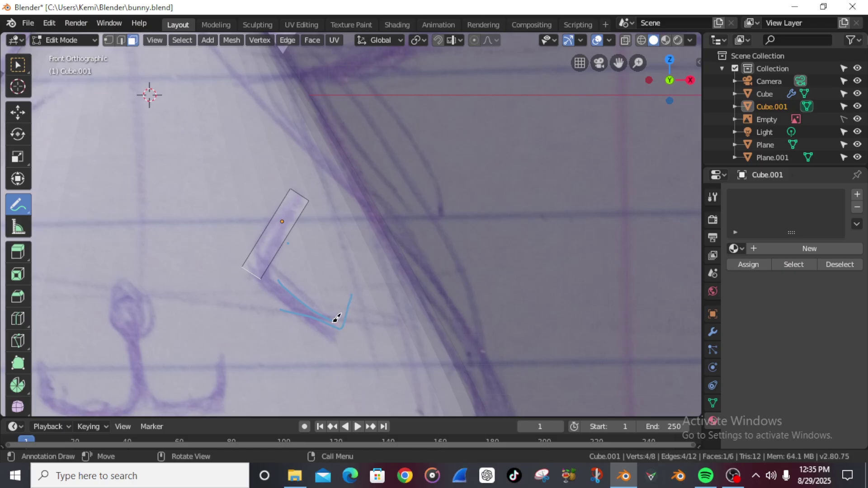
key("ctrl+z")
key("ctrl+z")
key("ctrl+z")
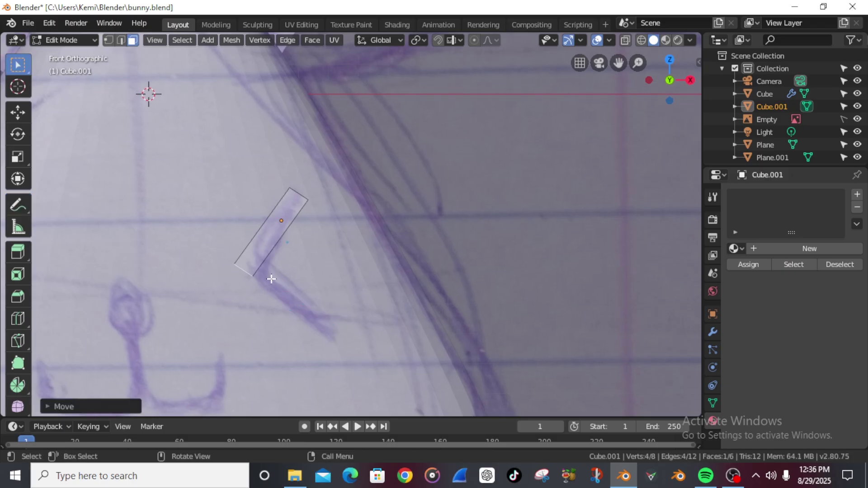
- Add one loop cut across the strip and slide it close to the strip's lower end
key("ctrl+r")
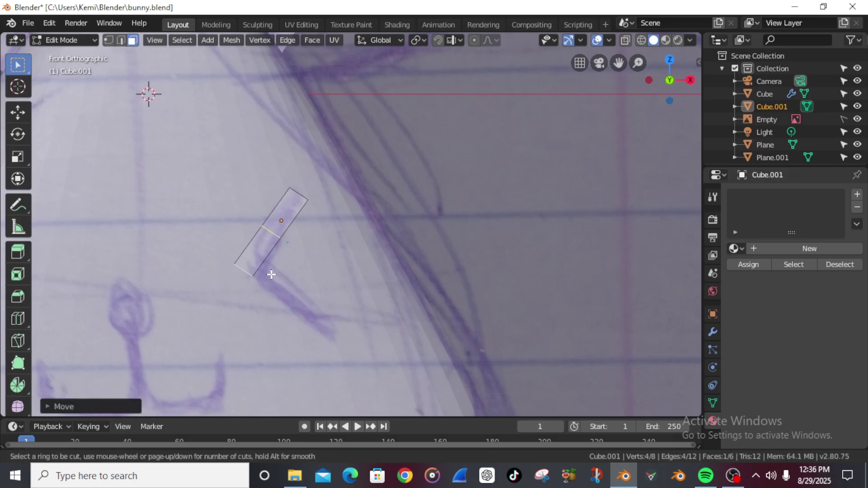
left_click(272, 273)
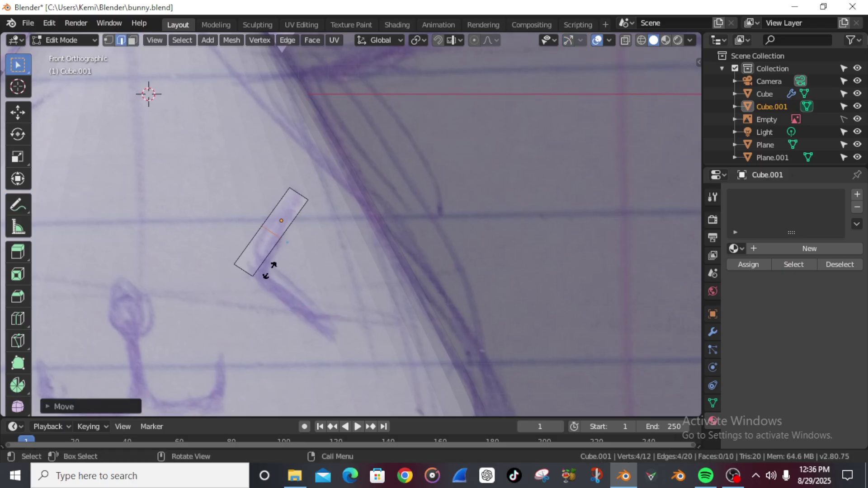
left_click(260, 295)
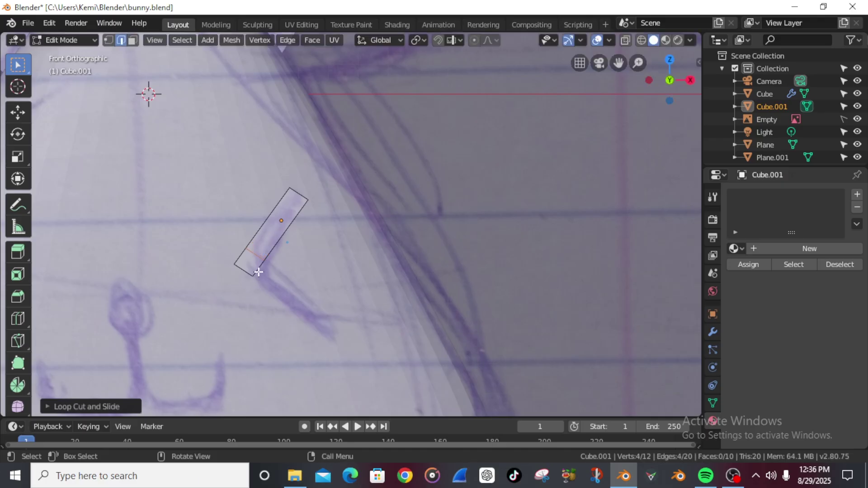
- Try to move a single edge at the strip's lower end away from the strip
middle_click_drag(277, 284, 246, 240)
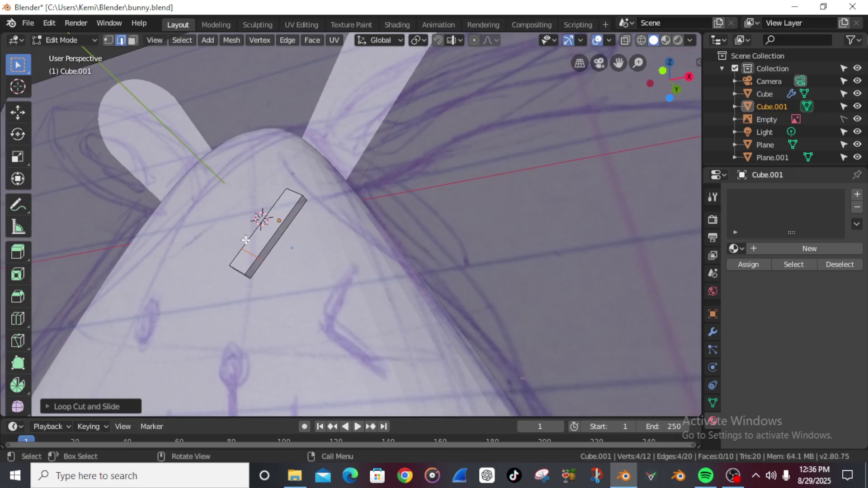
left_click(253, 271)
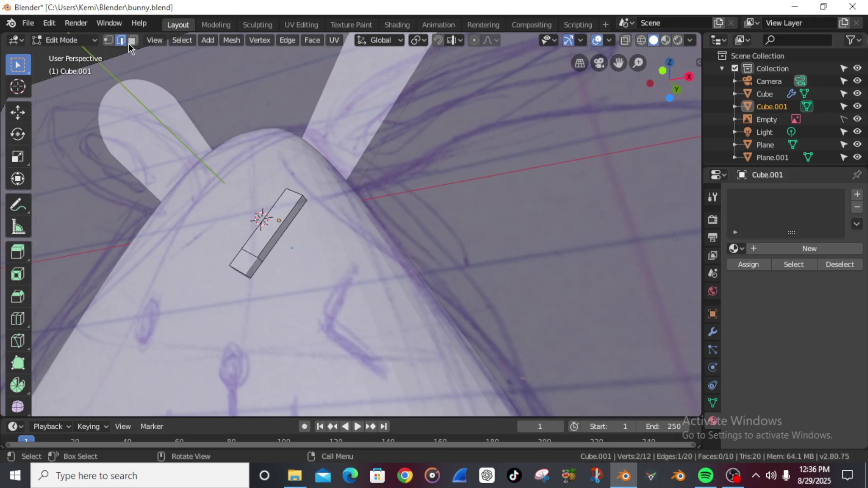
scroll(257, 269, "up", 3)
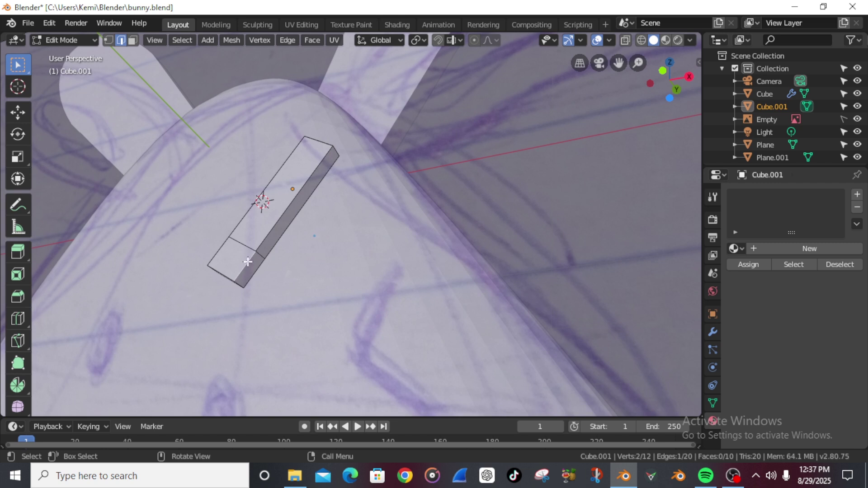
key("g")
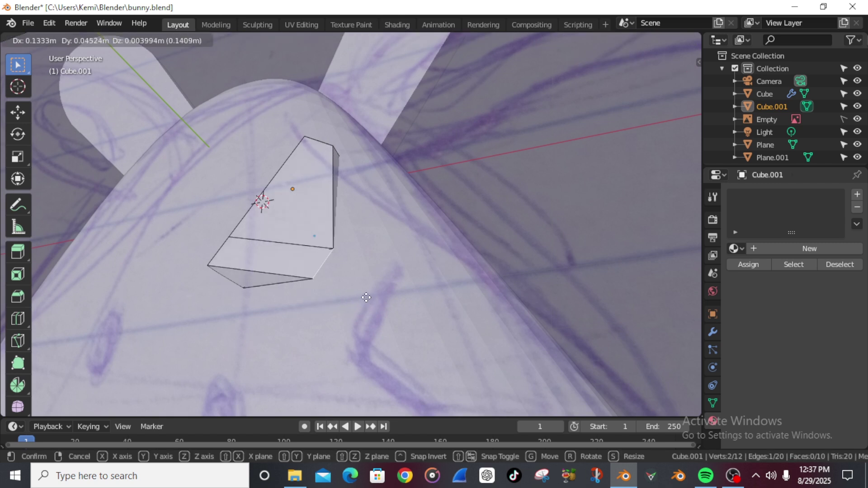
left_click(368, 301)
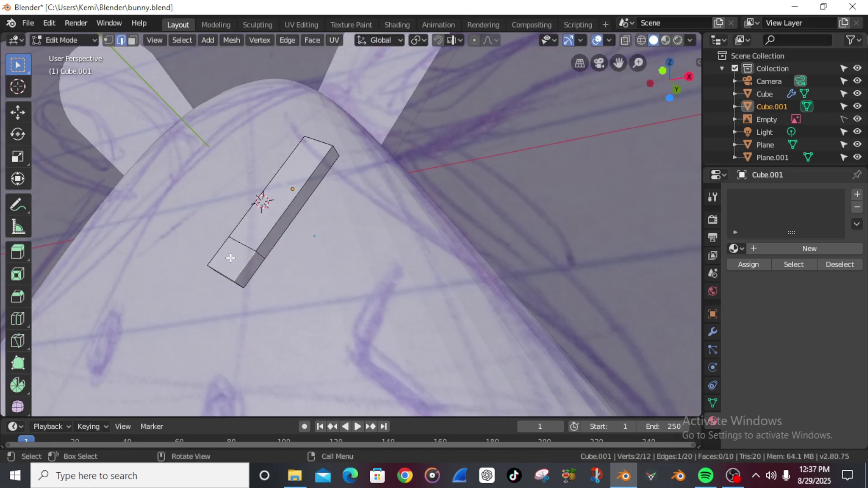
- Select the inner side face of the strip's lower segment in face mode and extrude it along the sketch's lower eye stroke
left_click(132, 40)
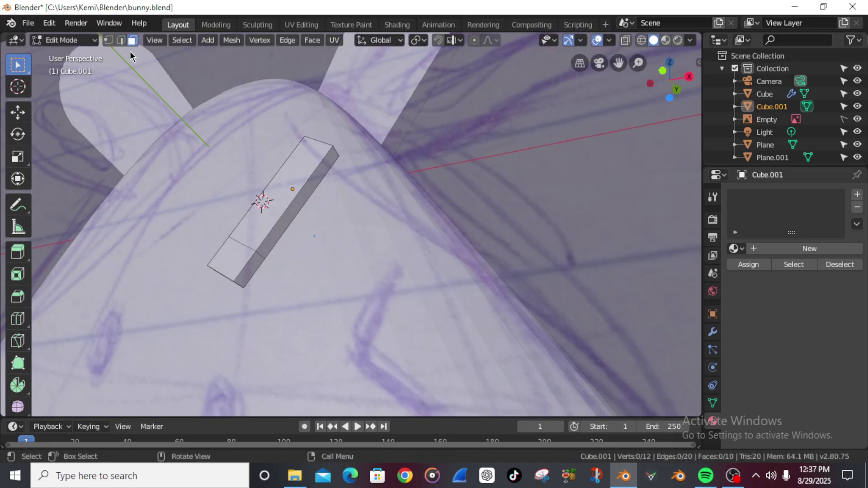
left_click(249, 272)
scroll(298, 249, "down", 3)
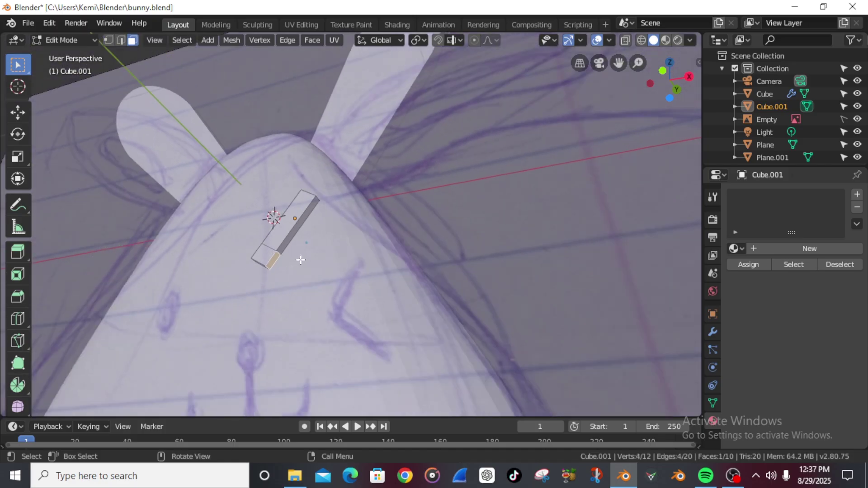
key("g")
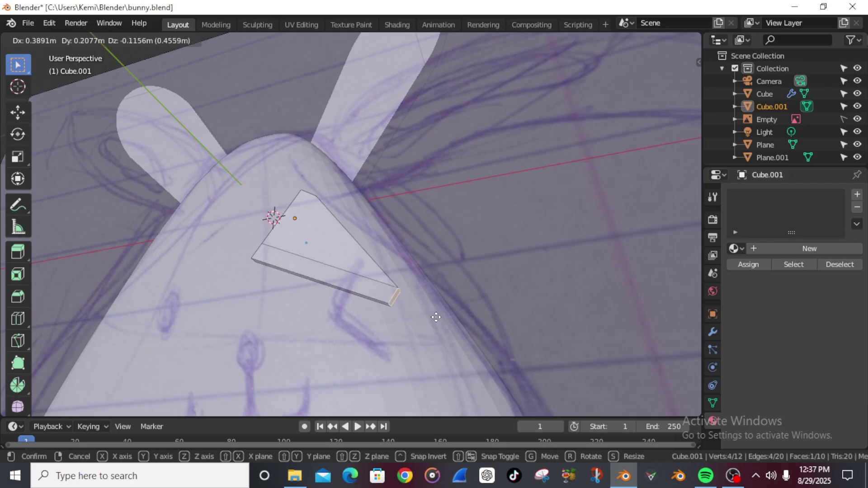
key("Escape")
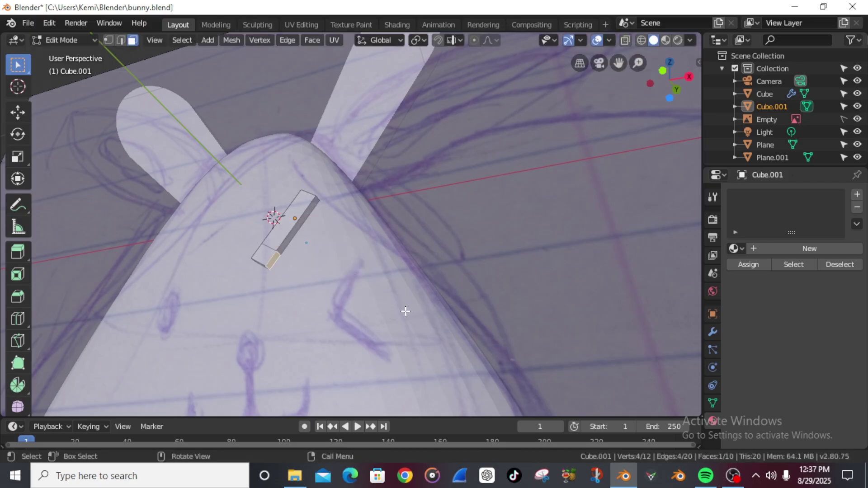
scroll(347, 312, "down", 2)
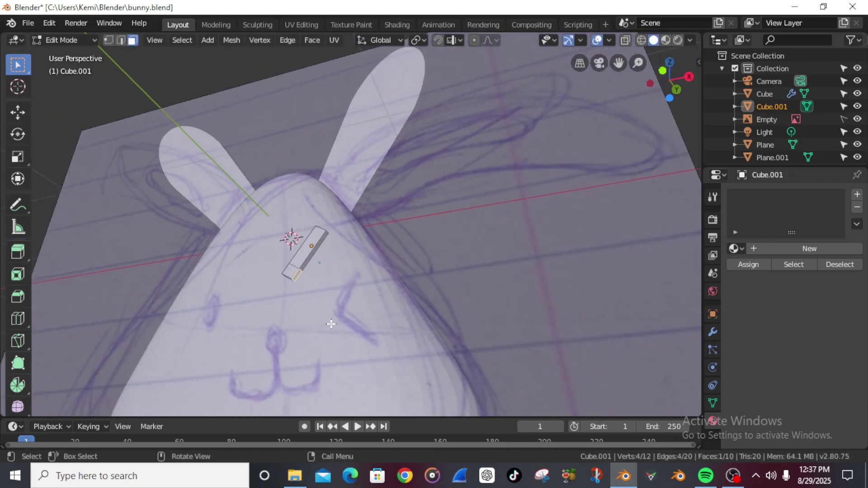
key("KP_1")
key("e")
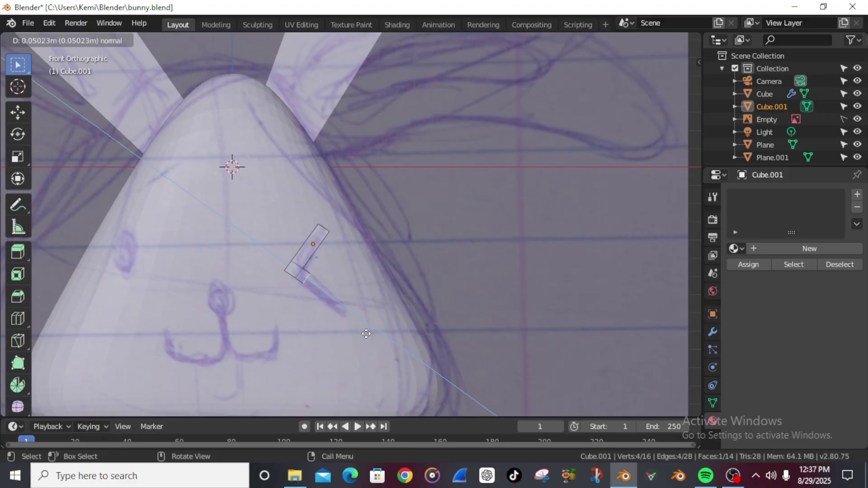
left_click(396, 360)
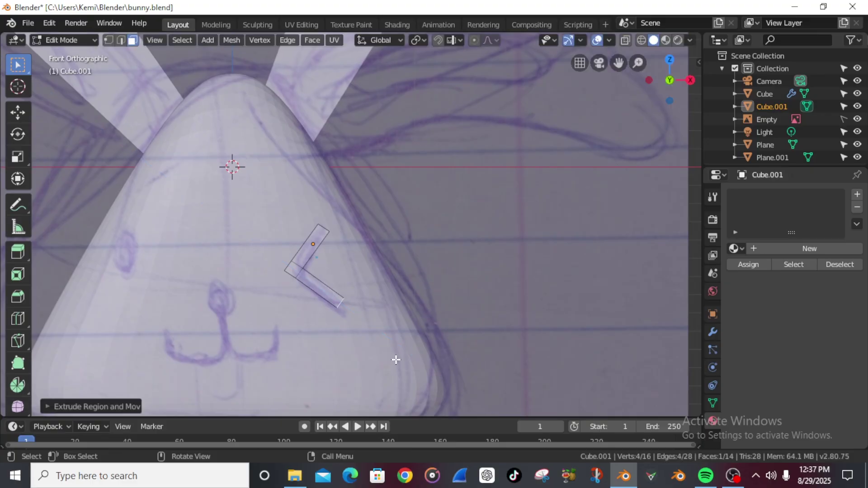
- Examine how the bent eye shape lines up with the sketch, close up and against the whole head
scroll(407, 222, "down", 3)
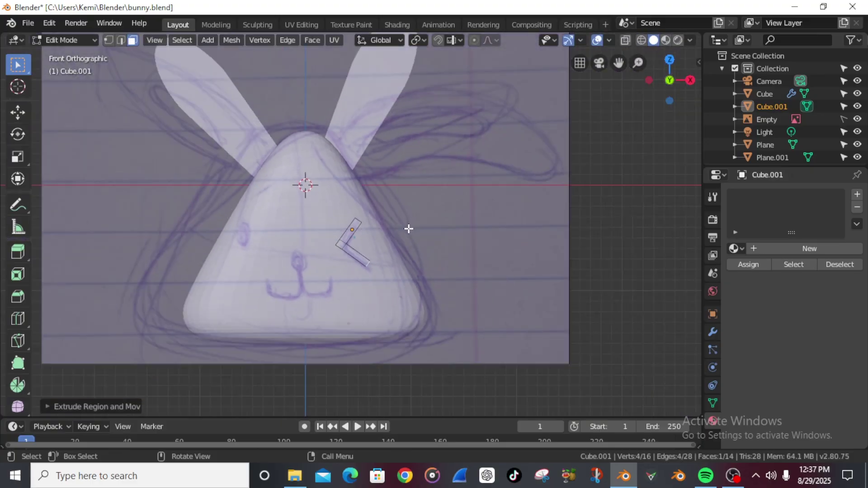
scroll(408, 229, "up", 2)
mouse_move(405, 246)
middle_mouse_down()
mouse_move(273, 245)
mouse_move(399, 235)
mouse_move(411, 246)
middle_mouse_up()
scroll(374, 261, "down", 2)
key("KP_1")
scroll(374, 260, "up", 3)
scroll(353, 280, "up", 1)
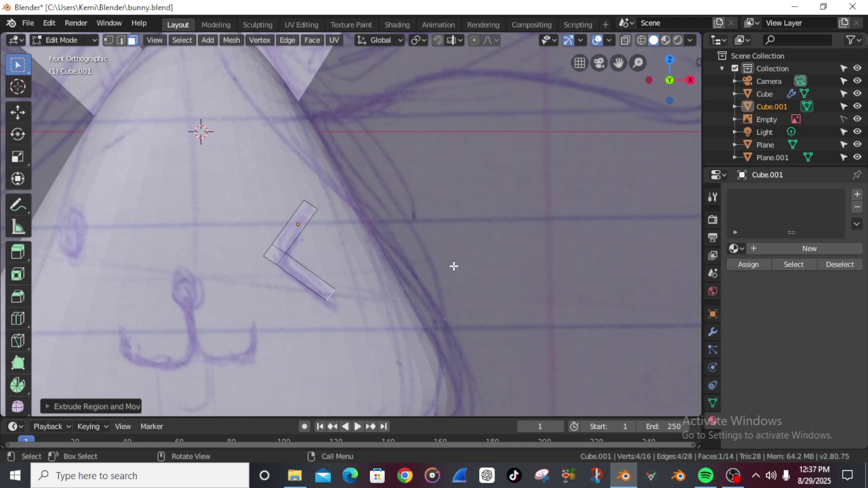
scroll(387, 240, "down", 3)
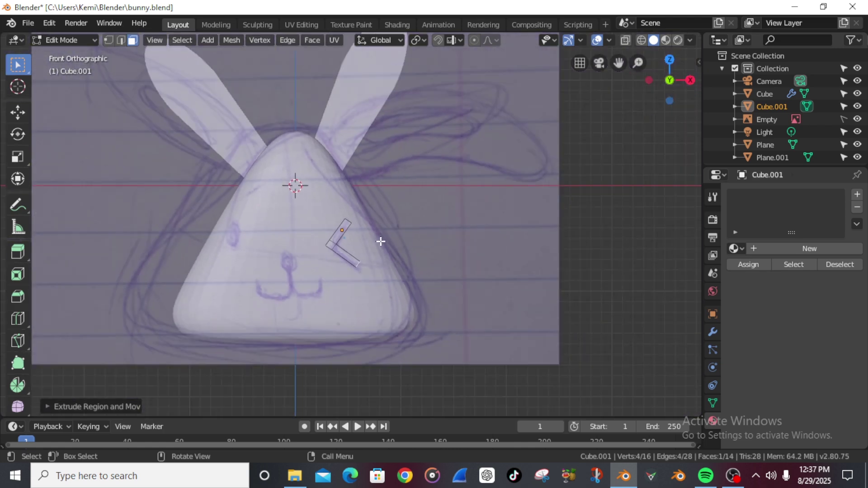
scroll(379, 242, "up", 3)
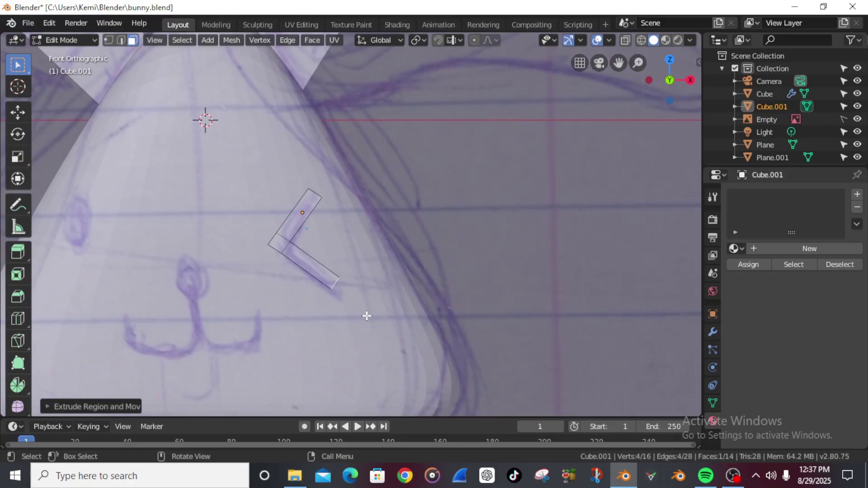
scroll(430, 329, "down", 2)
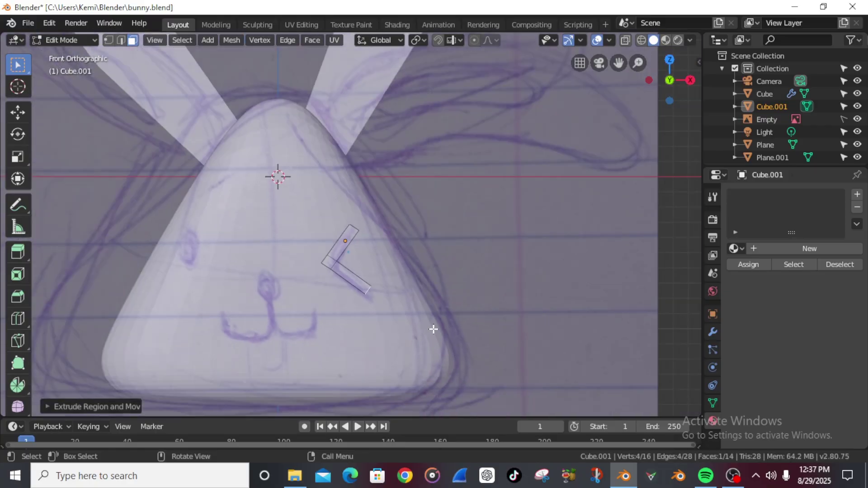
scroll(355, 281, "down", 2)
scroll(343, 329, "up", 2)
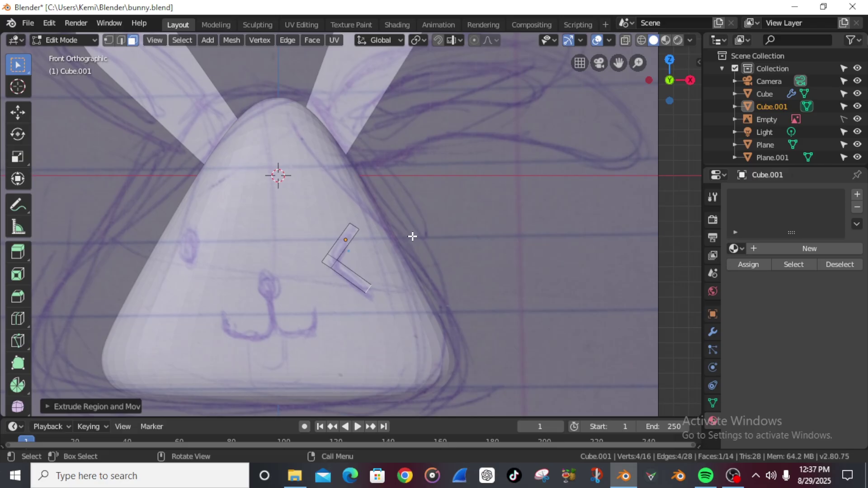
- Save the file and hide the Empty that holds the reference sketch
key("ctrl+s")
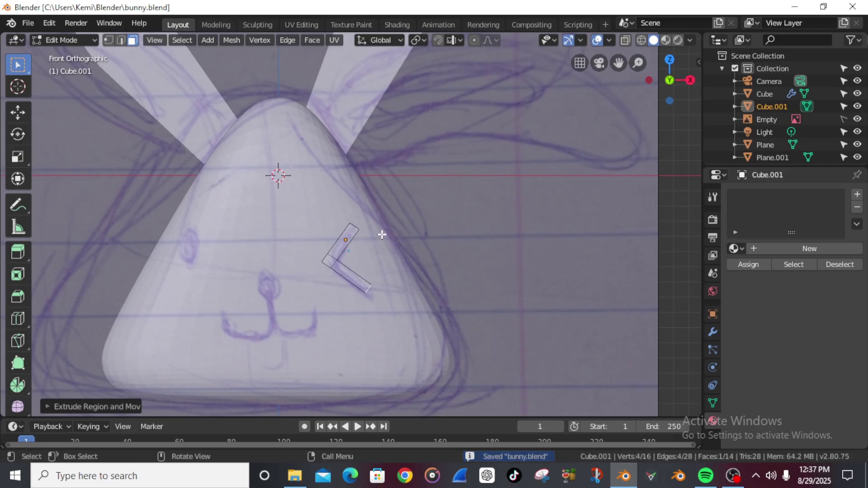
scroll(371, 242, "down", 5)
scroll(364, 258, "up", 5)
mouse_move(393, 267)
middle_mouse_down()
mouse_move(311, 269)
mouse_move(405, 272)
mouse_move(378, 273)
middle_mouse_up()
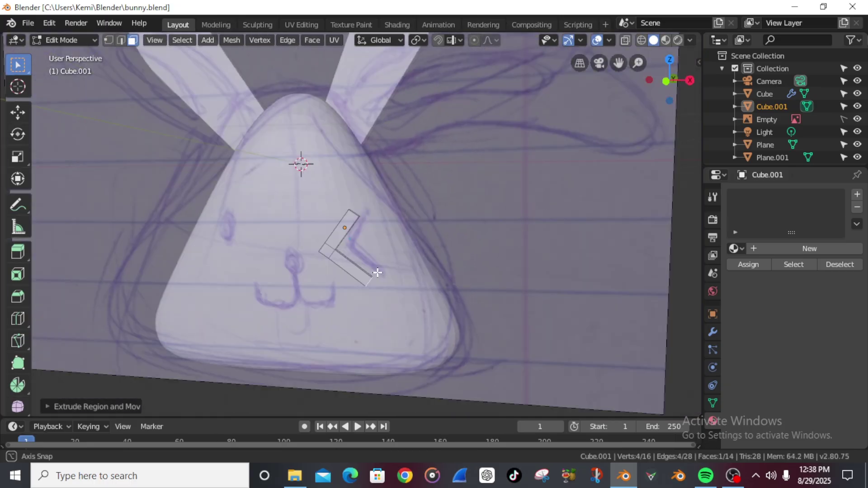
left_click(858, 119)
mouse_move(533, 199)
middle_mouse_down()
mouse_move(510, 209)
mouse_move(503, 232)
middle_mouse_up()
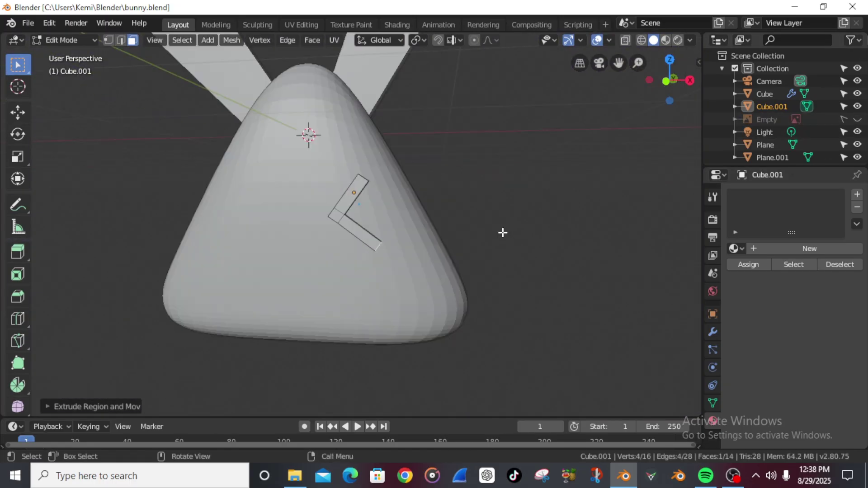
- Return to Object Mode, move the eye about 0.21 m along global Y toward the head's front surface, and save the file
key("Tab")
scroll(391, 253, "down", 3)
middle_click_drag(398, 228, 320, 238)
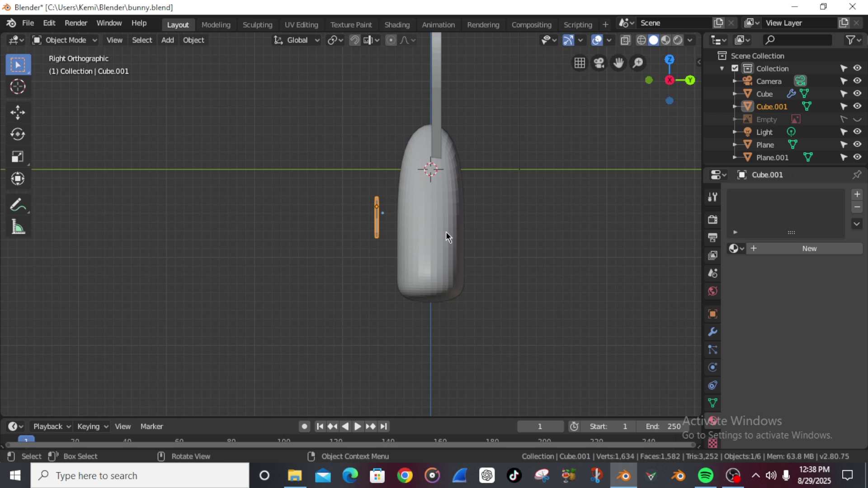
key("g")
key("y")
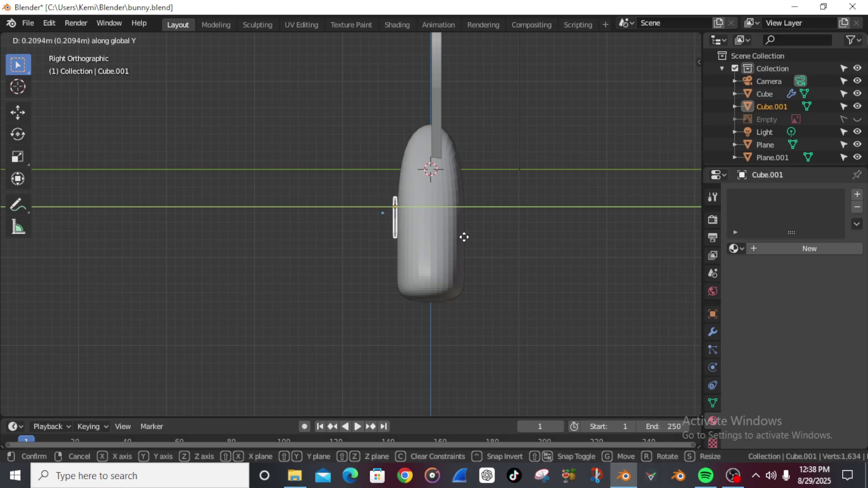
left_click(463, 237)
middle_click_drag(422, 257, 552, 254)
key("ctrl+s")
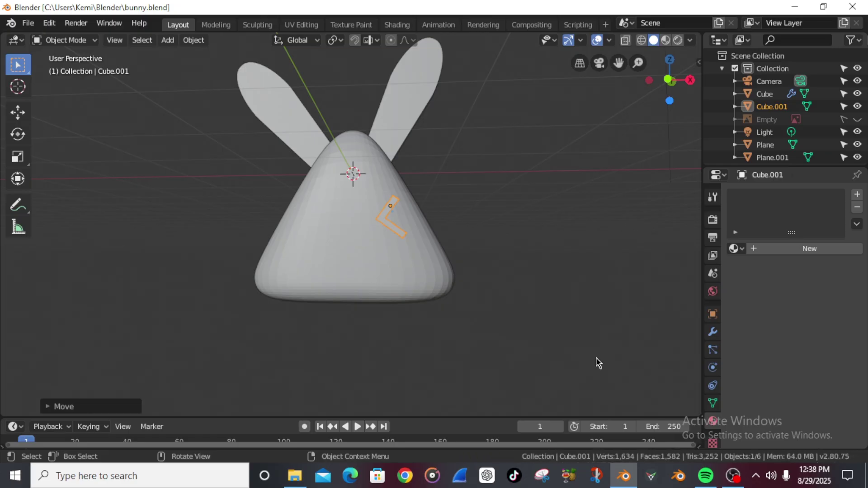
- Deselect the winking eye and show the Empty with the reference sketch again in the front view
key("KP_1")
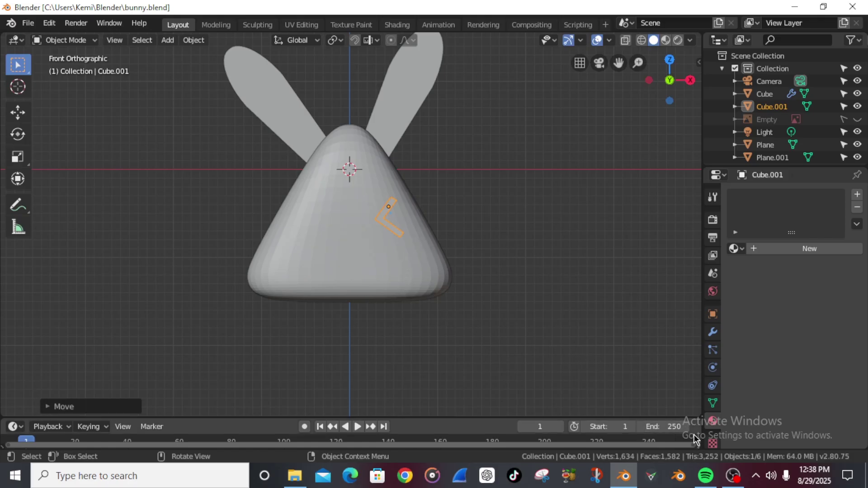
left_click(388, 210, "shift")
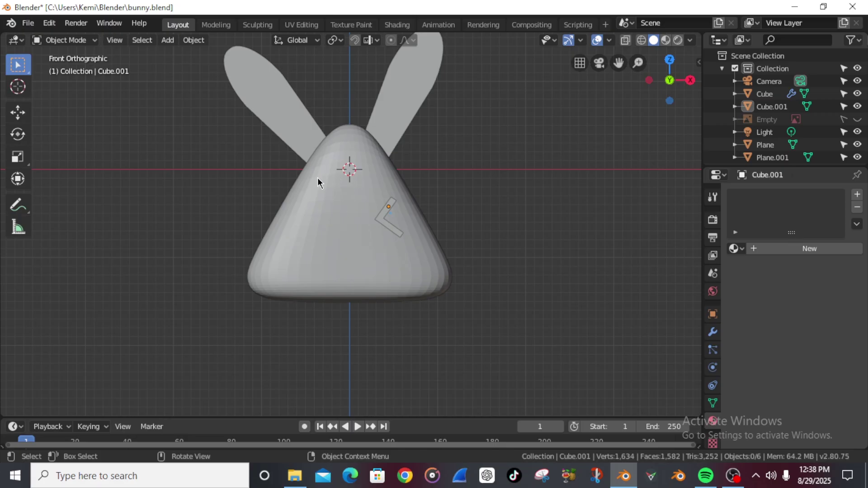
left_click(858, 120)
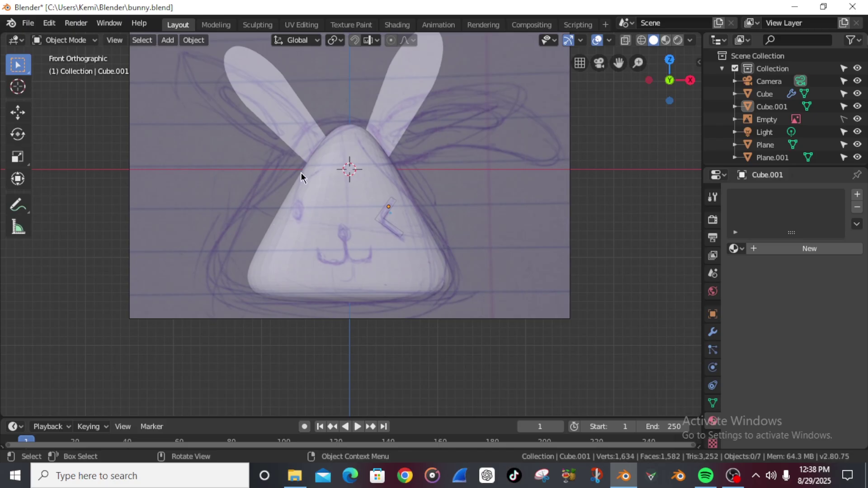
scroll(338, 213, "up", 2)
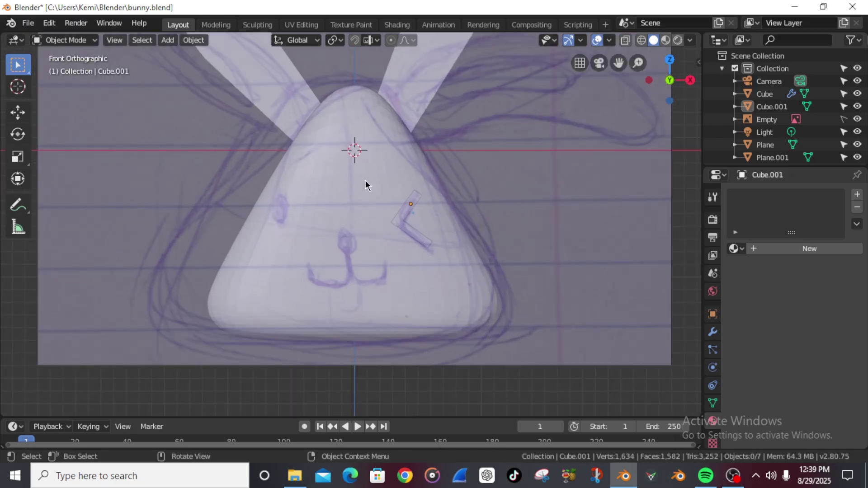
key("shift+a")
mouse_move(373, 175)
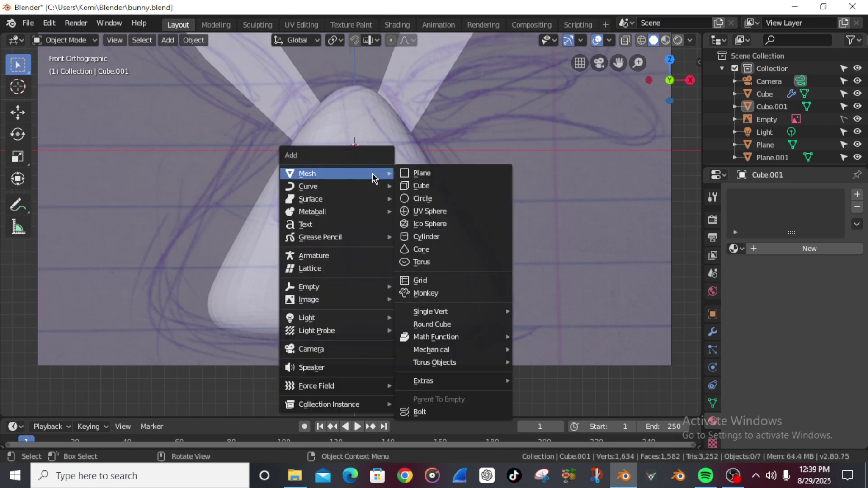
left_click(438, 186)
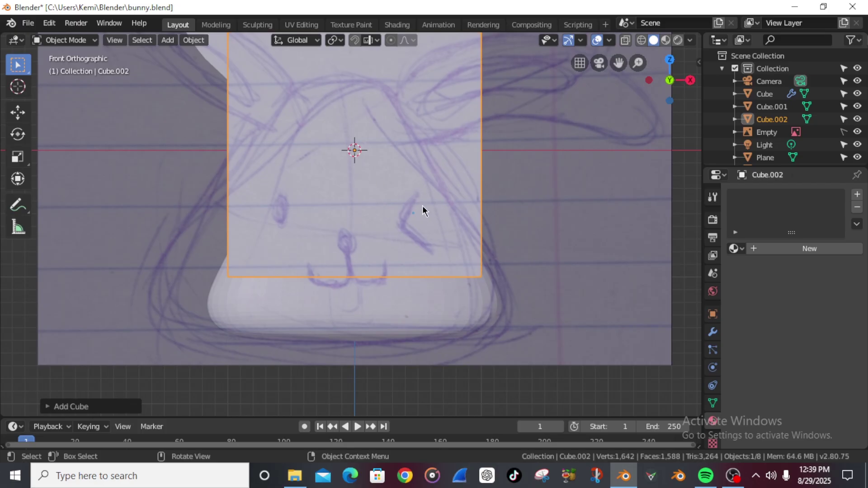
key("ctrl+z")
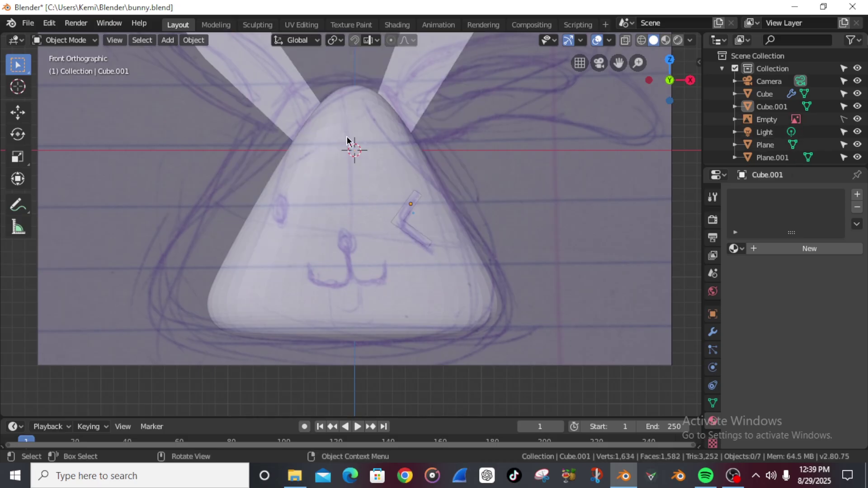
- Place the 3D cursor on the open oval eye drawn in the reference sketch
right_click(278, 205, "shift")
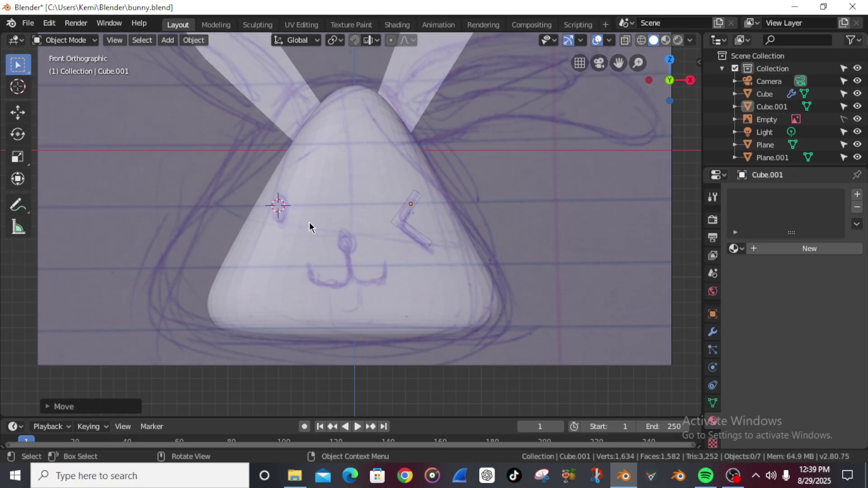
key("shift+a")
mouse_move(315, 216)
left_click(397, 227)
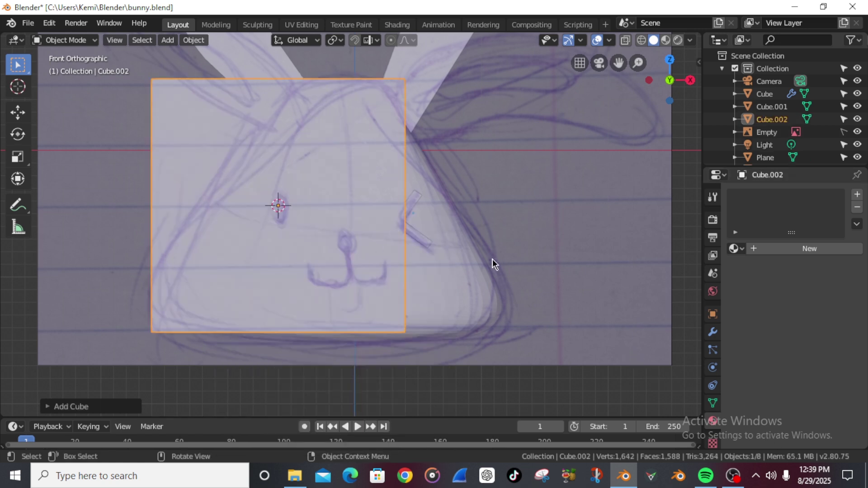
key("s")
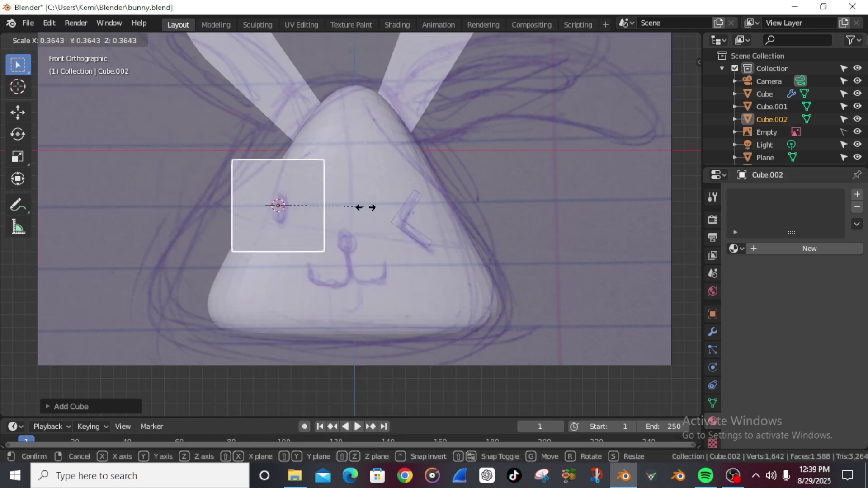
right_click(396, 223)
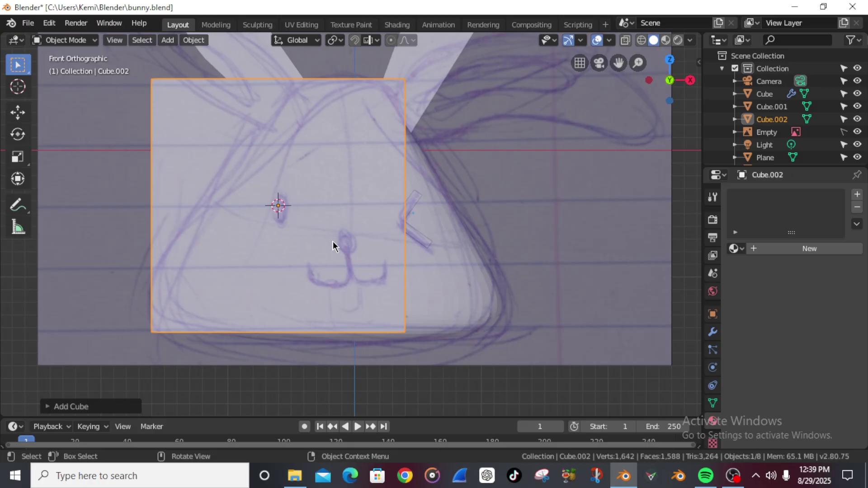
key("Delete")
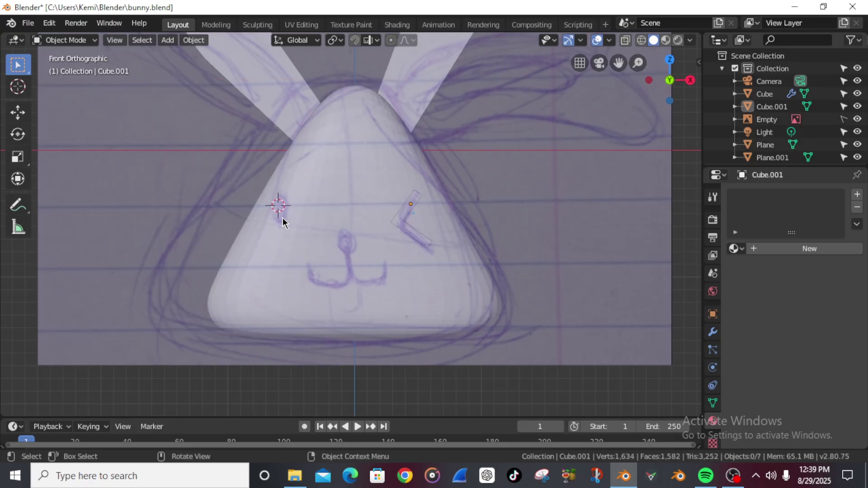
- Add a cylinder at the 3D cursor and rotate it 90 degrees so its round face points forward
key("shift+a")
mouse_move(291, 217)
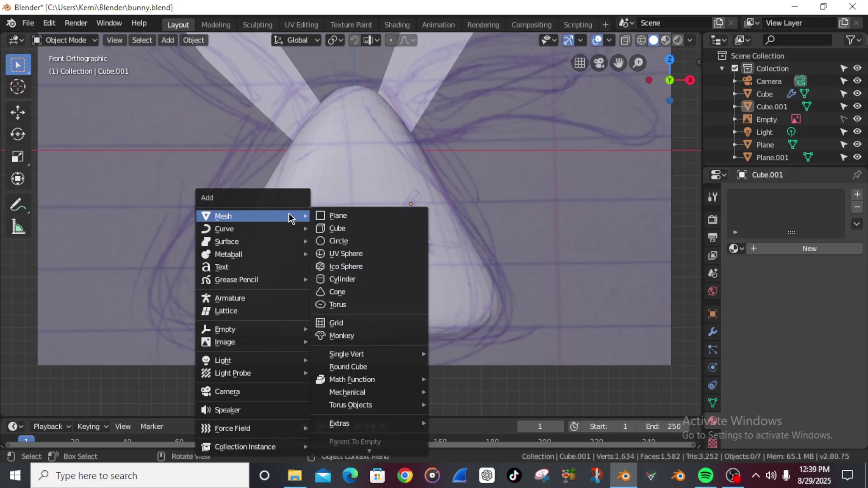
left_click(342, 279)
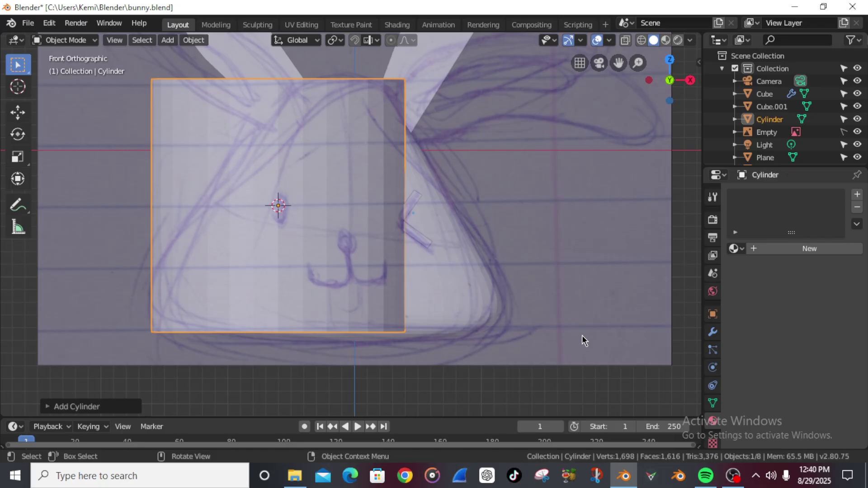
key("r")
type("90")
key("Return")
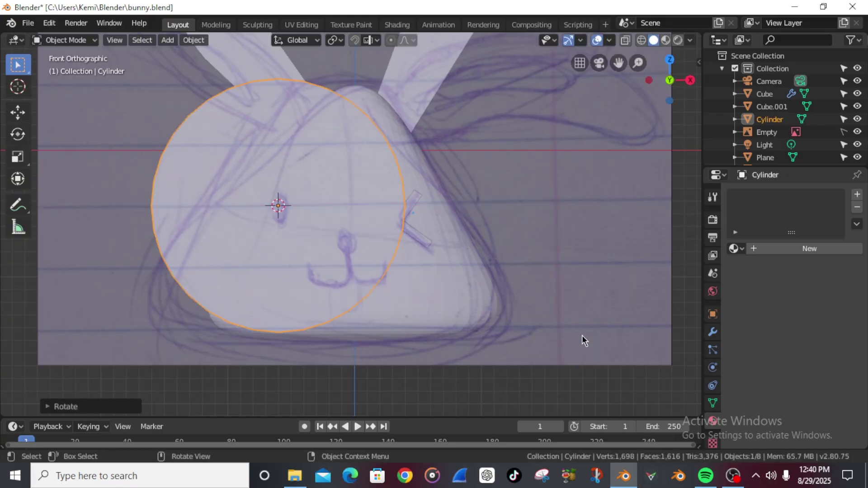
- Scale the cylinder down uniformly until its circle sits closely around the sketched open eye
scroll(436, 241, "down", 3)
scroll(436, 241, "up", 3)
scroll(435, 244, "down", 2)
key("s")
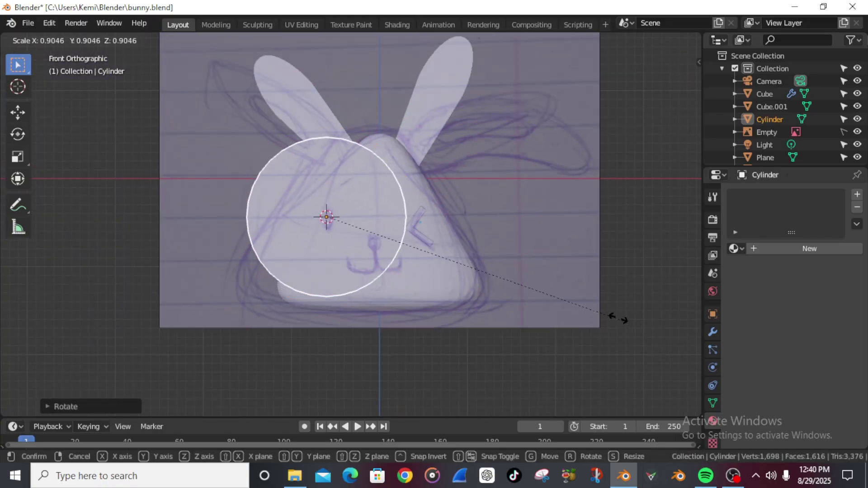
left_click(425, 238)
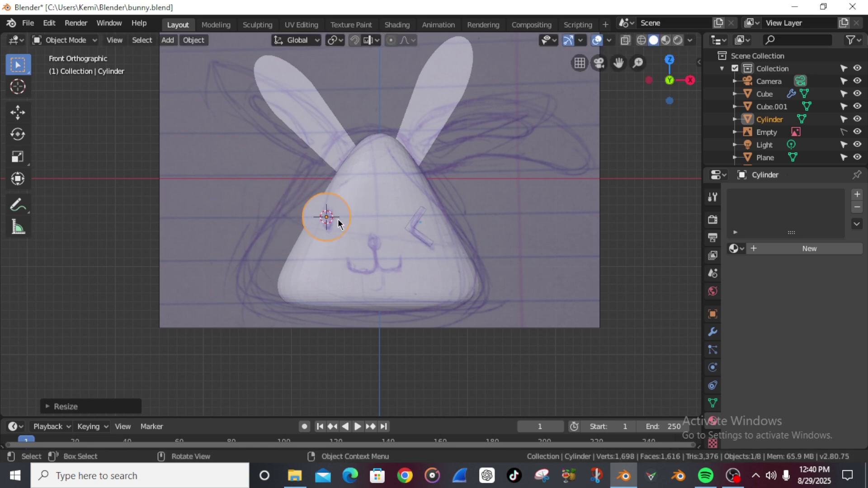
scroll(336, 221, "up", 5)
key("s")
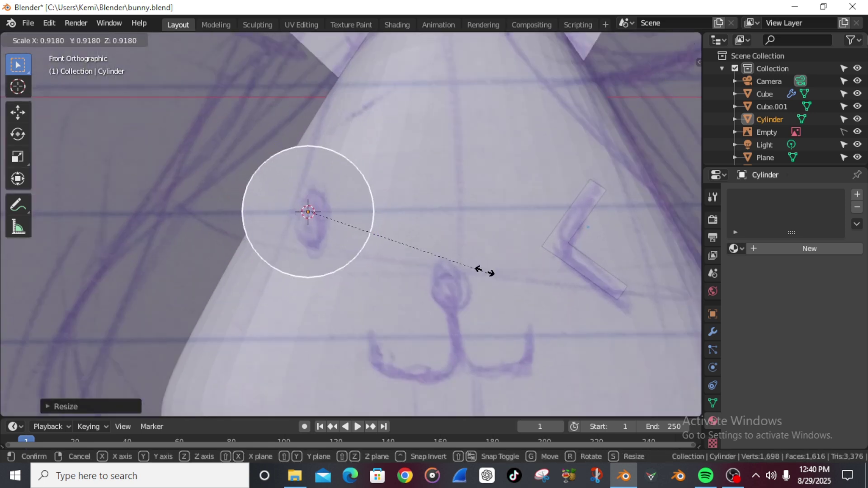
left_click(434, 253)
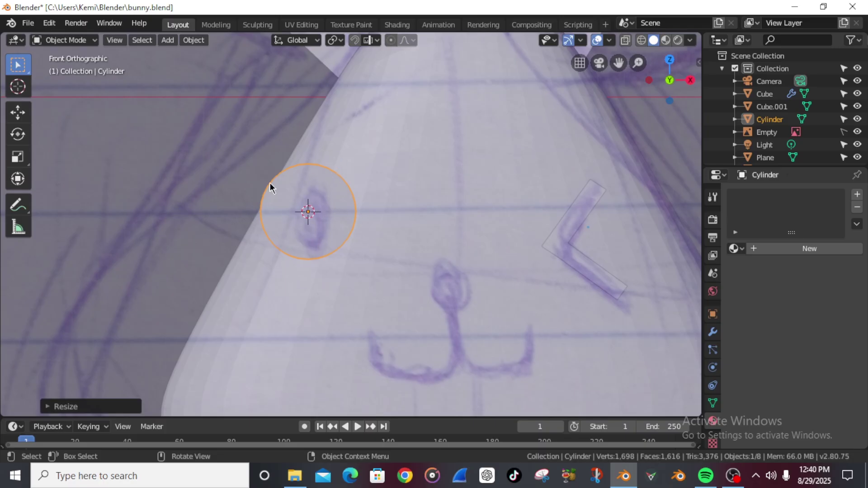
- Stretch the cylinder along global Z into a tall oval around the sketched eye
scroll(320, 248, "down", 6)
scroll(399, 231, "up", 5)
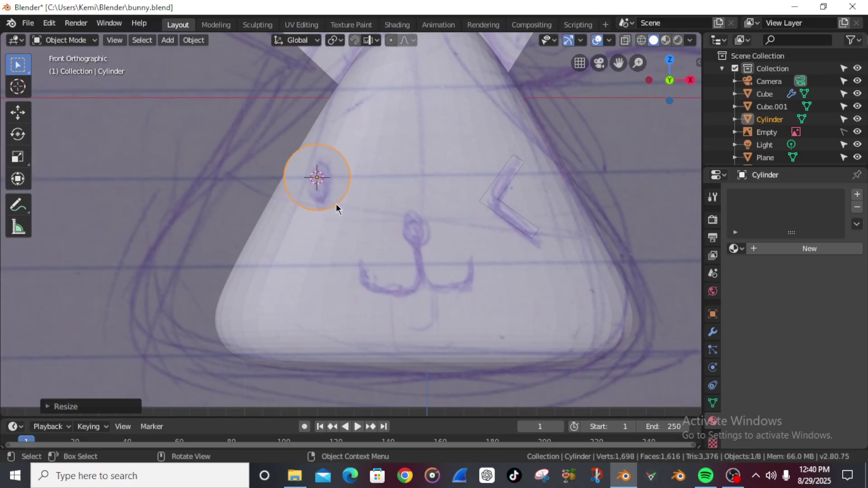
scroll(362, 231, "down", 1)
key("s")
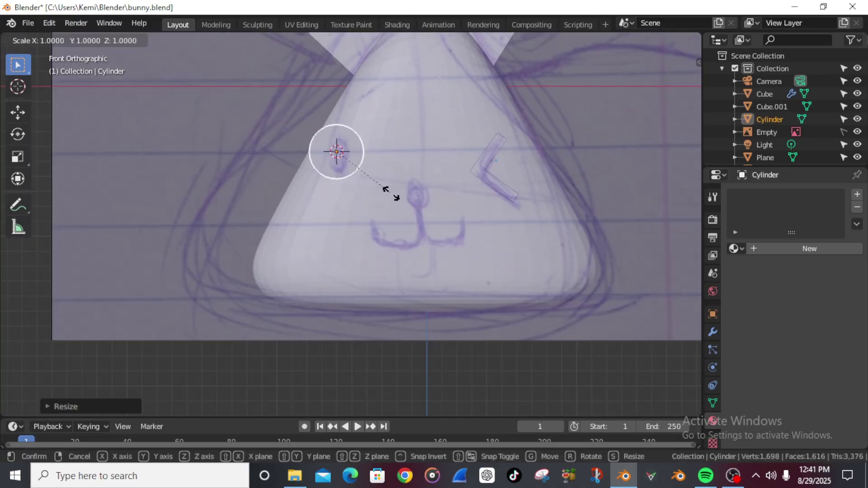
key("z")
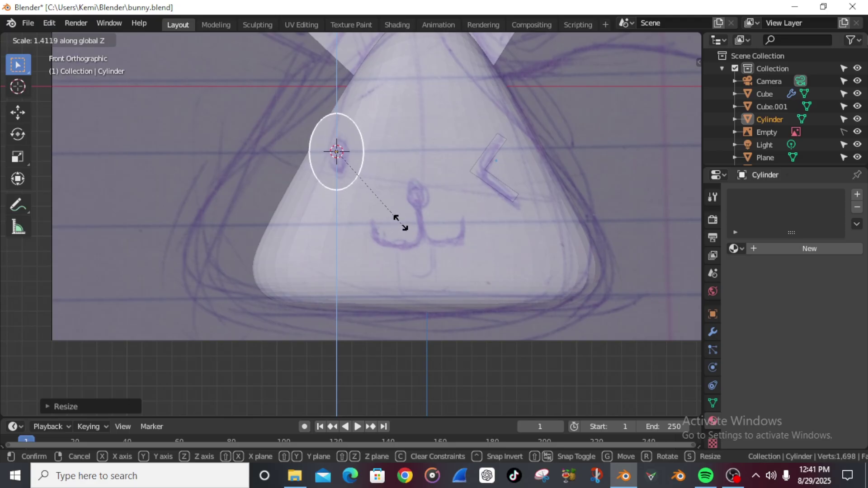
left_click(405, 231)
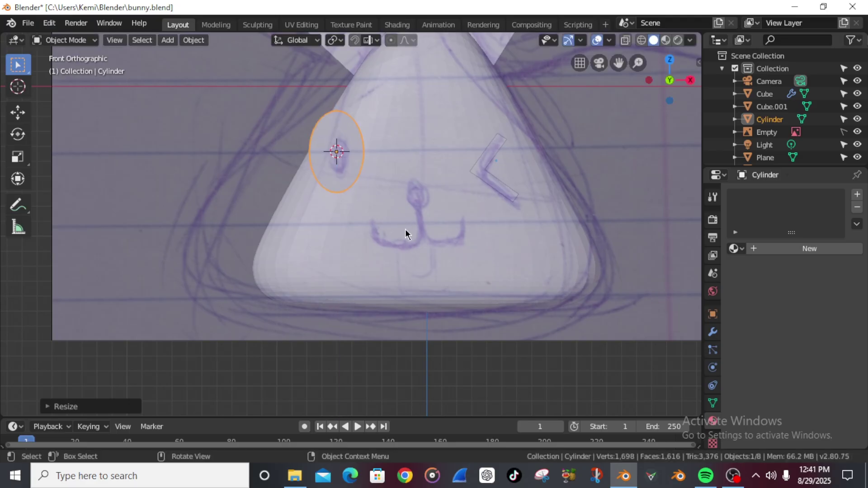
- Narrow the oval cylinder along global X and scale it down uniformly around the sketched eye
key("s")
key("x")
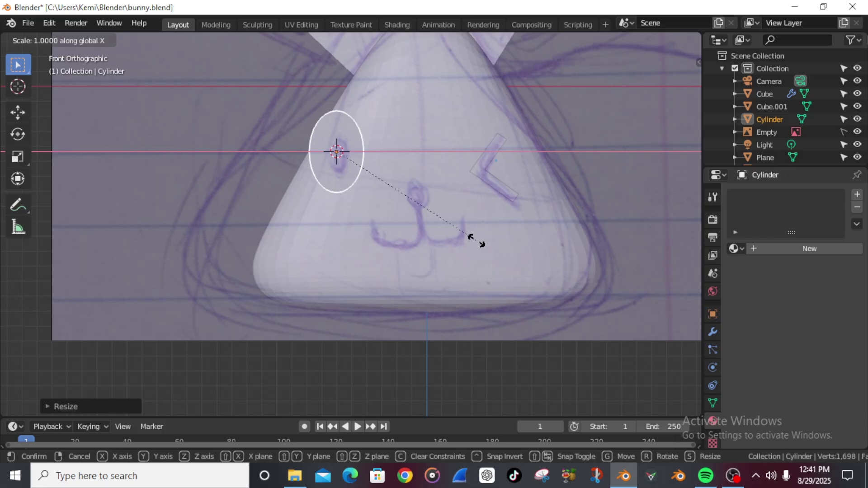
left_click(455, 219)
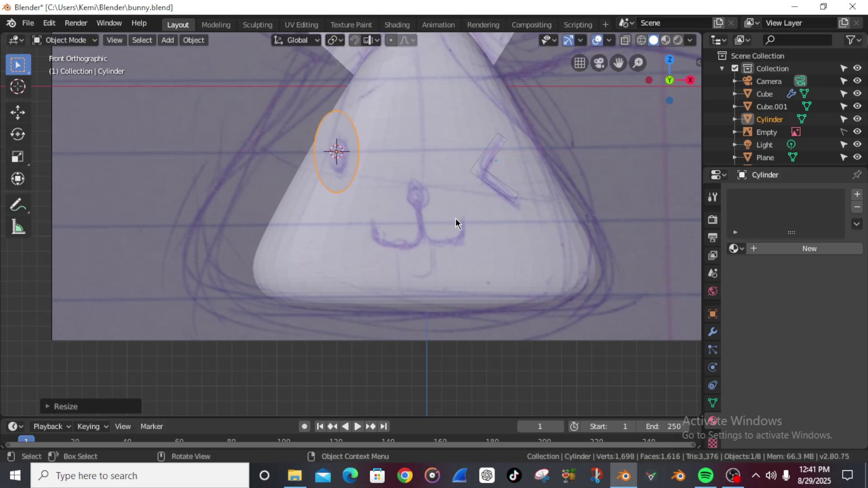
key("s")
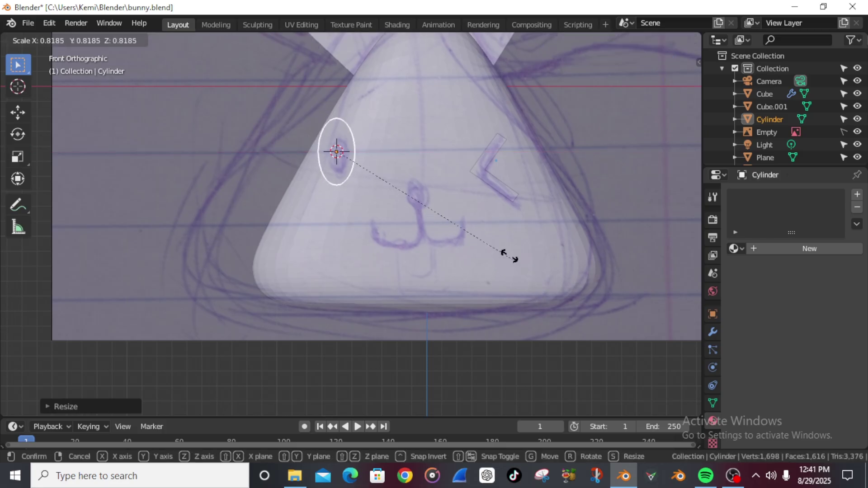
left_click(486, 217)
- Flatten the oval eye along global Y to about a third of its depth, working from the right side view
middle_click_drag(538, 246, 414, 256)
key("KP_3")
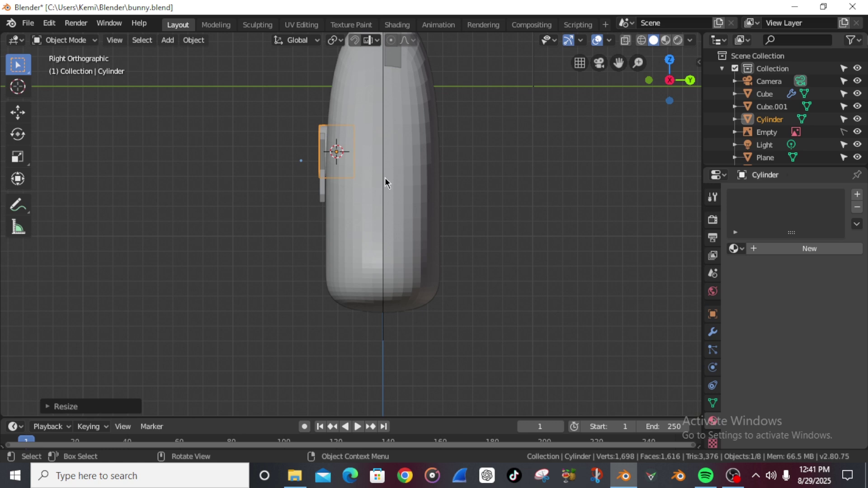
key("s")
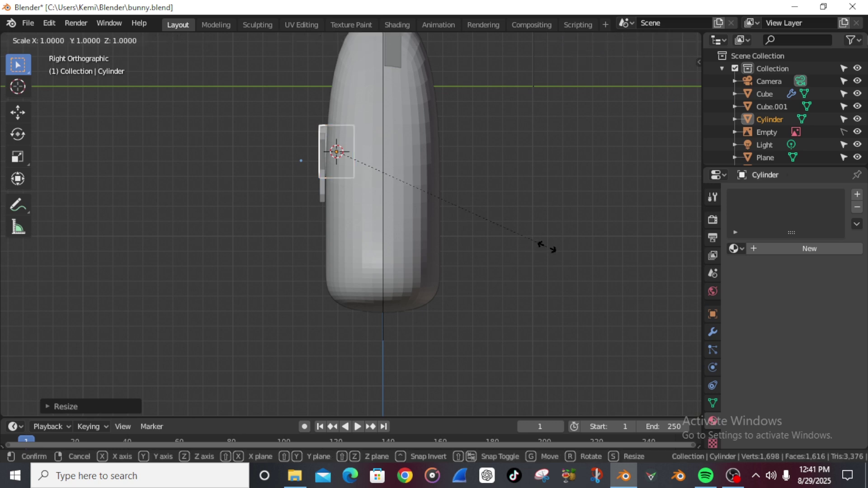
key("y")
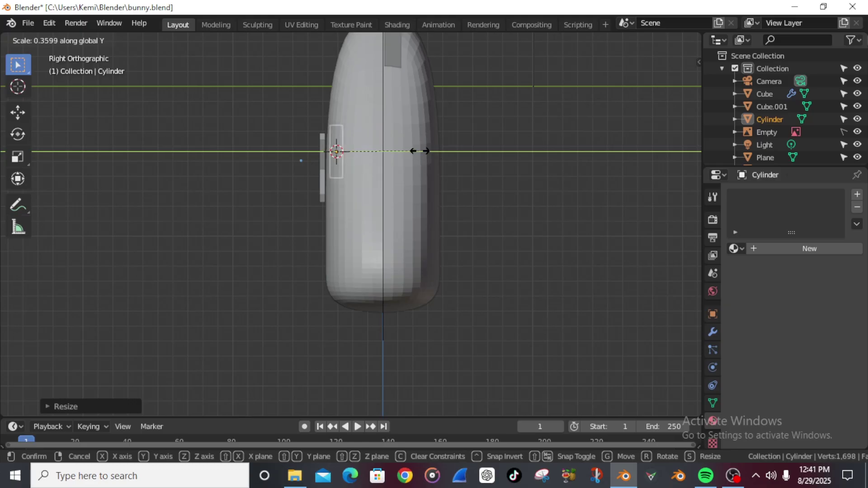
left_click(408, 142)
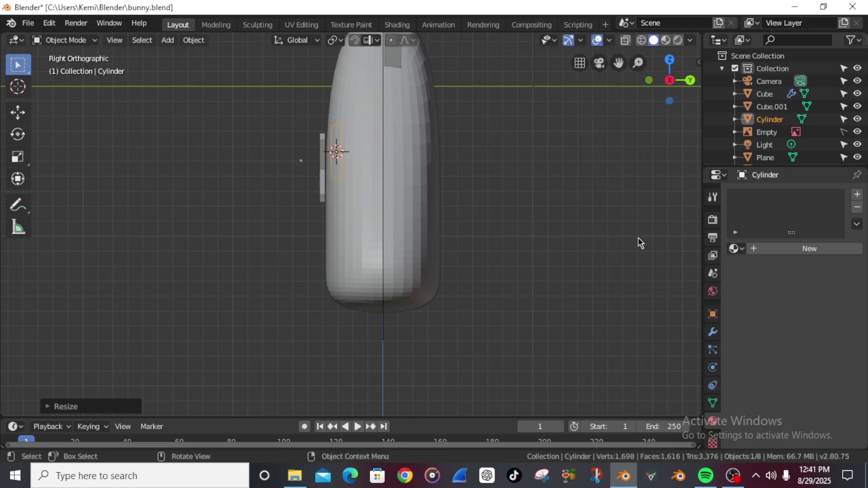
- Move the oval eye about 0.08 m along negative global Y to the head's front surface, and hide the reference sketch's Empty
key("g")
key("y")
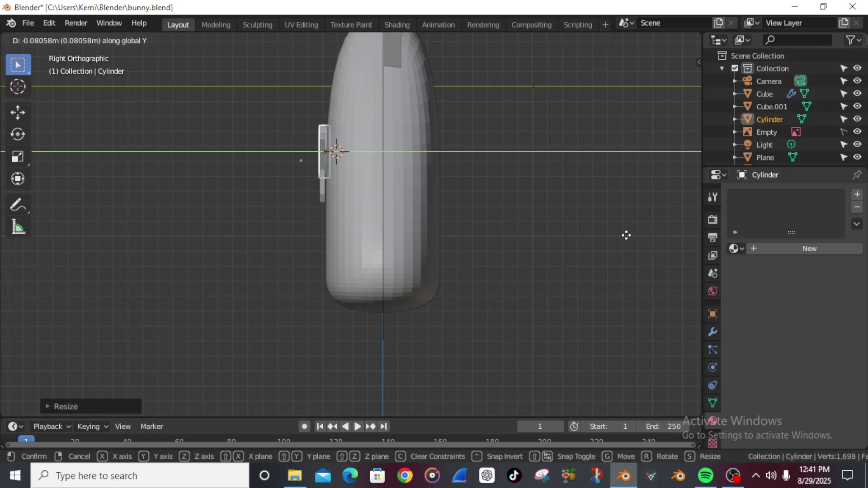
left_click(625, 234)
middle_click_drag(479, 260, 508, 204)
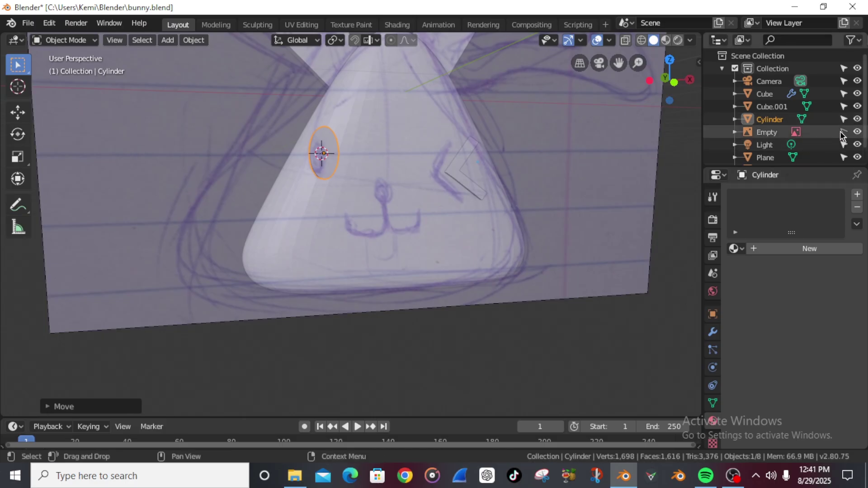
left_click(857, 132)
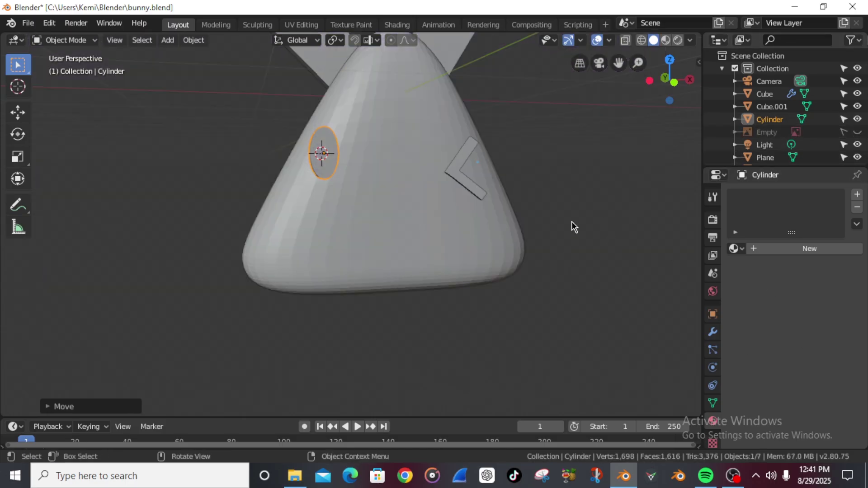
- Move the oval eye along positive global X toward the middle of the face in front view, and deselect it
scroll(540, 236, "down", 3)
key("KP_1")
key("KP_5")
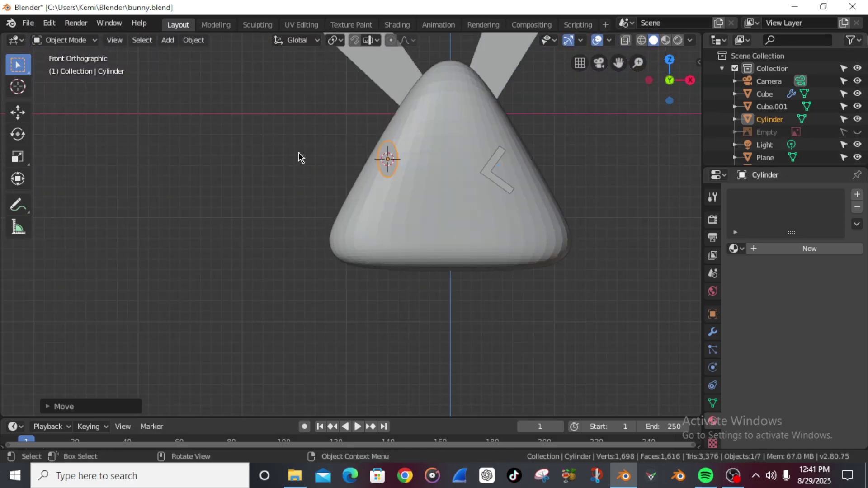
key("g")
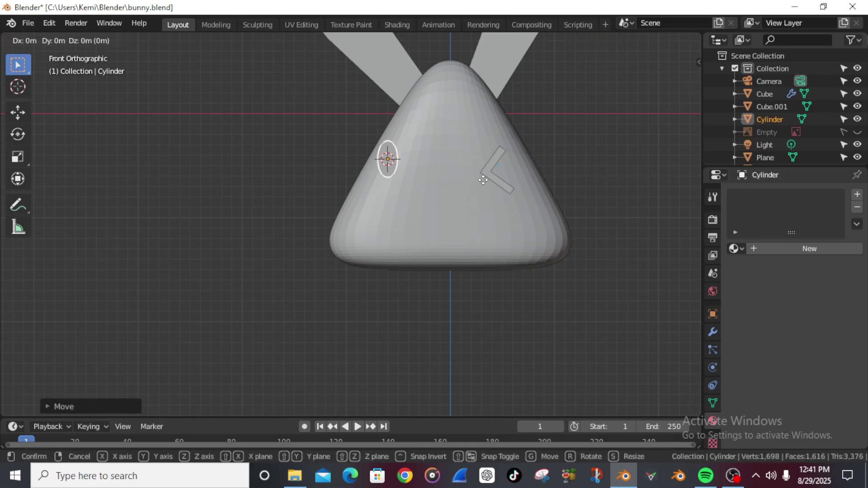
key("x")
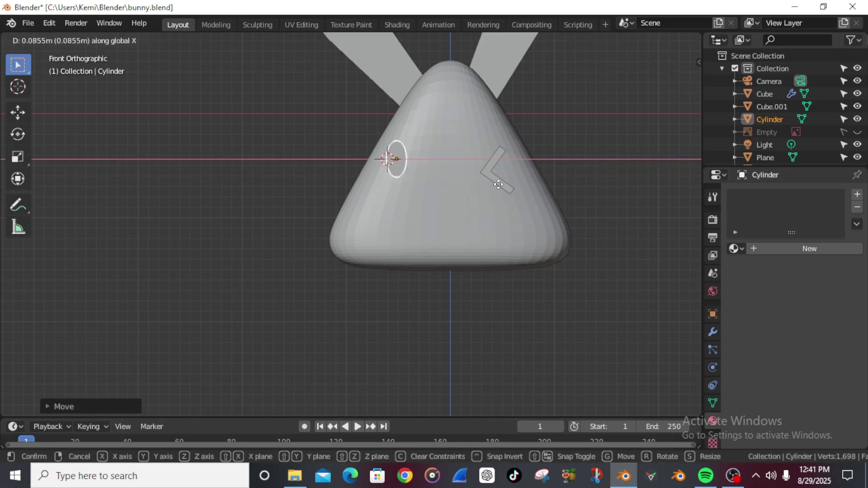
left_click(499, 186)
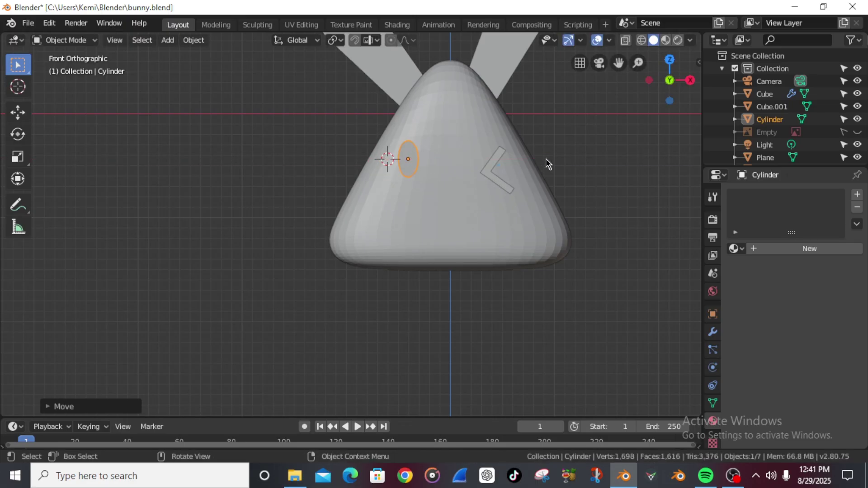
scroll(581, 145, "down", 3)
scroll(582, 156, "up", 2)
mouse_move(560, 204)
middle_mouse_down()
mouse_move(515, 209)
mouse_move(574, 205)
middle_mouse_up()
key("KP_1")
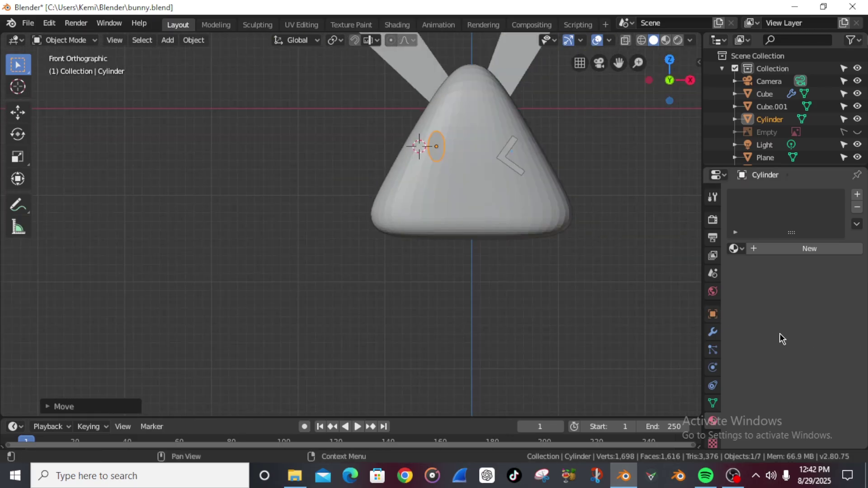
left_click_drag(592, 266, 549, 330)
middle_click_drag(638, 252, 557, 340, "shift")
left_click(558, 236)
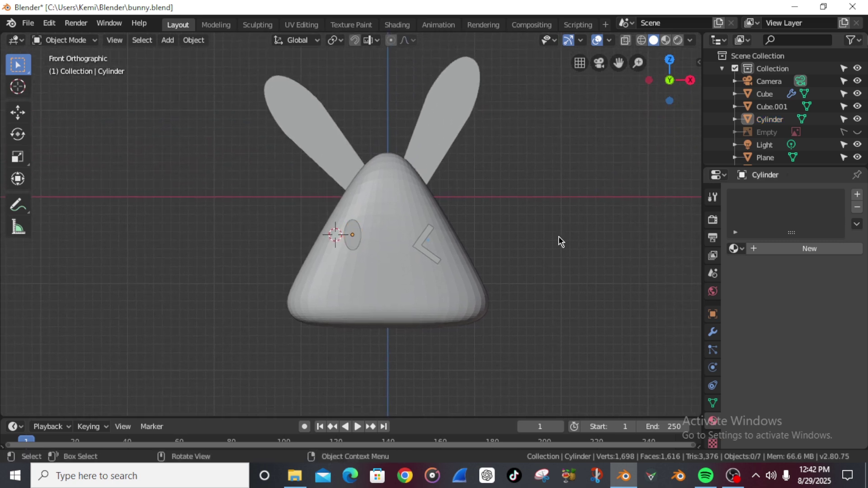
- Raise the winking eye about 0.1 m along global Z, roughly level with the oval eye, and save the file
scroll(433, 241, "up", 2)
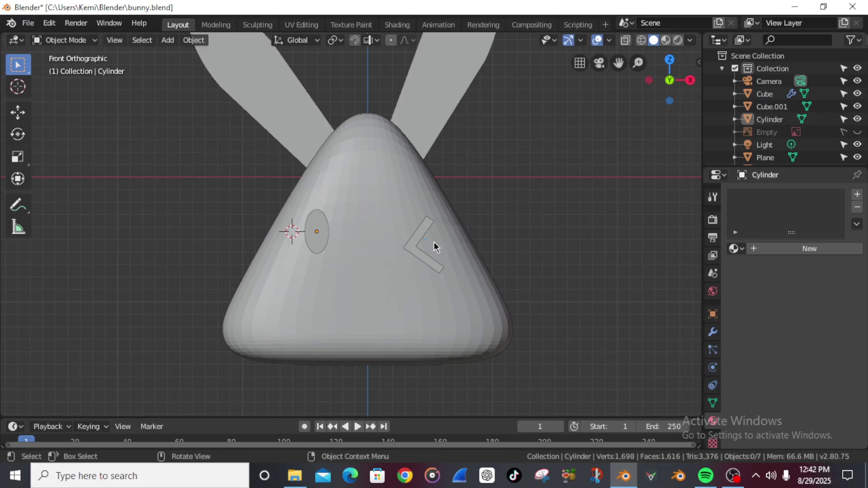
left_click(430, 263)
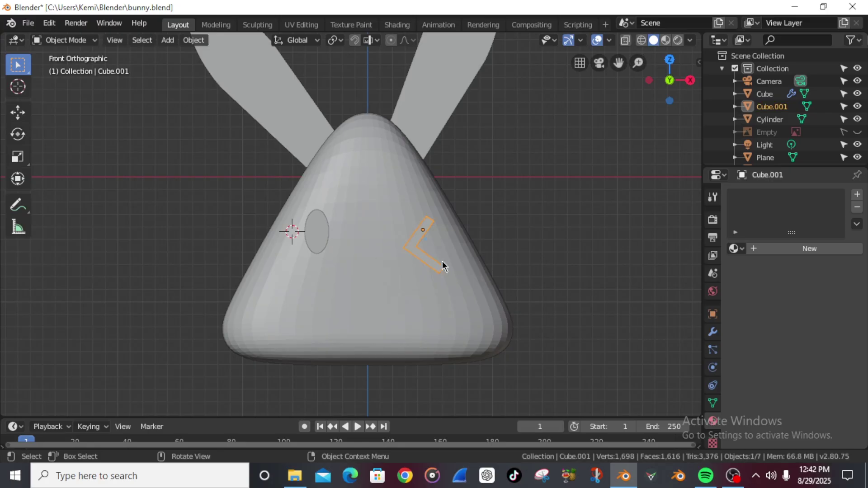
key("g")
key("z")
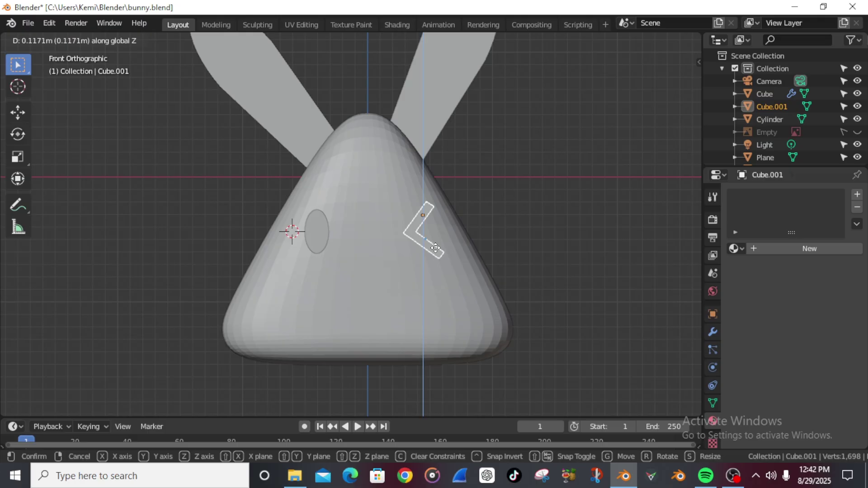
left_click(435, 249)
scroll(391, 270, "down", 4)
scroll(384, 267, "up", 4)
scroll(376, 266, "down", 3)
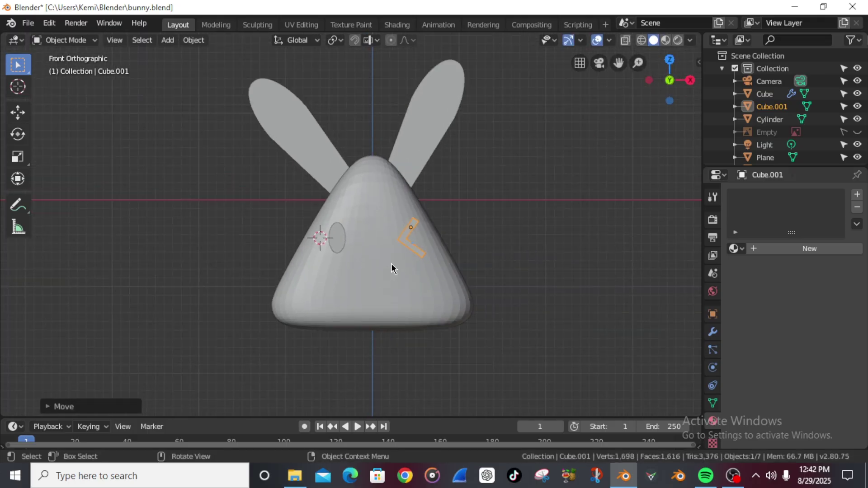
scroll(392, 269, "up", 2)
key("ctrl+s")
scroll(461, 252, "down", 1)
scroll(653, 288, "up", 1)
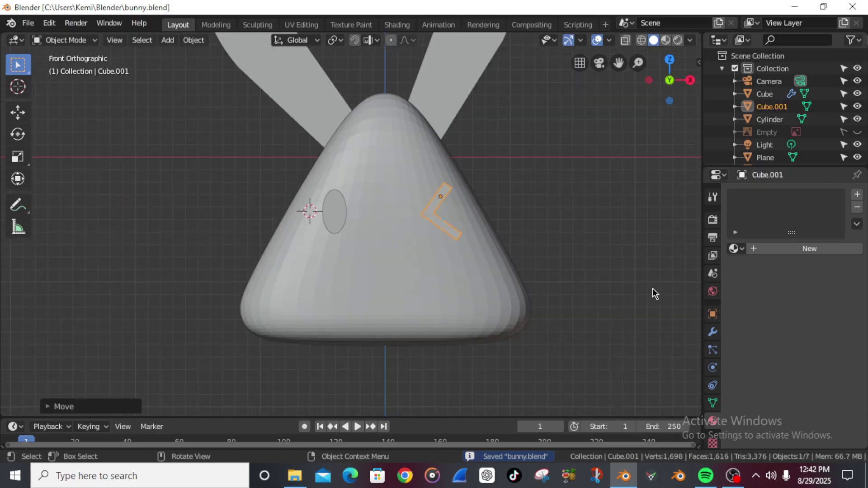
- Show the reference sketch's Empty again and place the 3D cursor on the sketched nose in front view
middle_click_drag(585, 291, 560, 269)
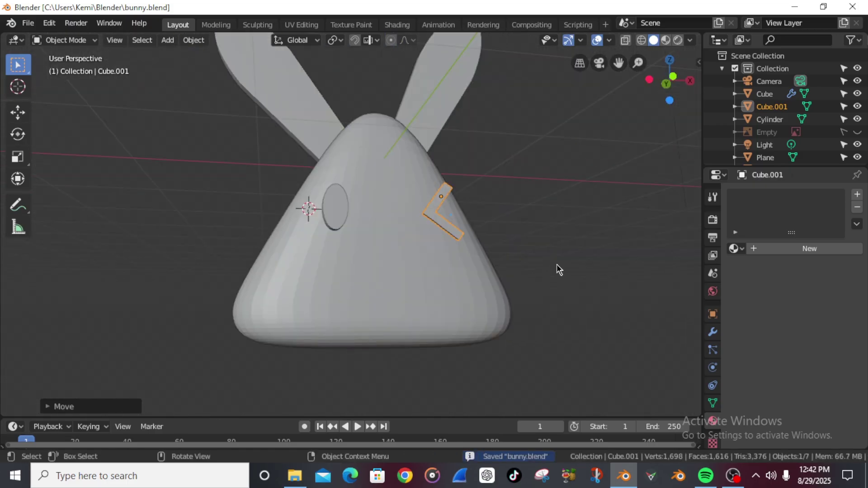
left_click(856, 133)
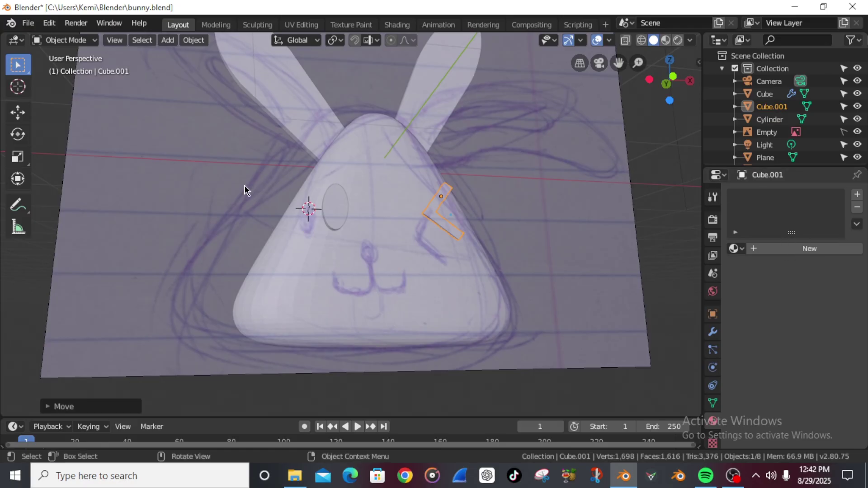
key("KP_1")
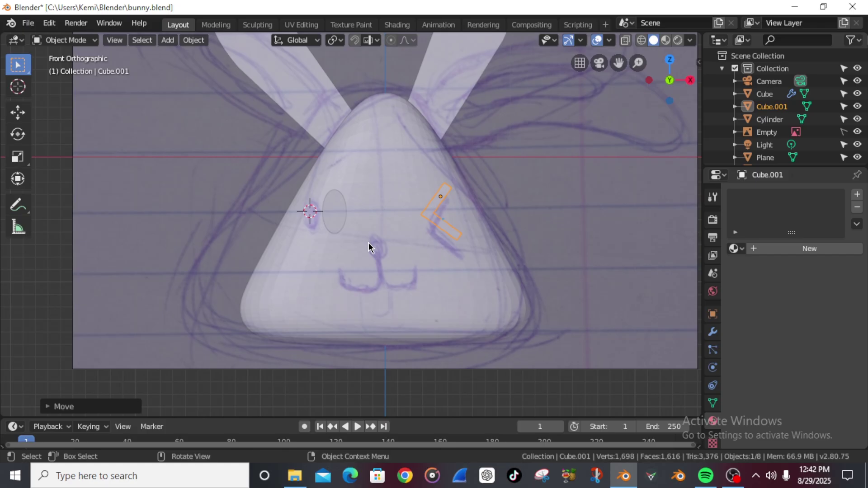
left_click(340, 213)
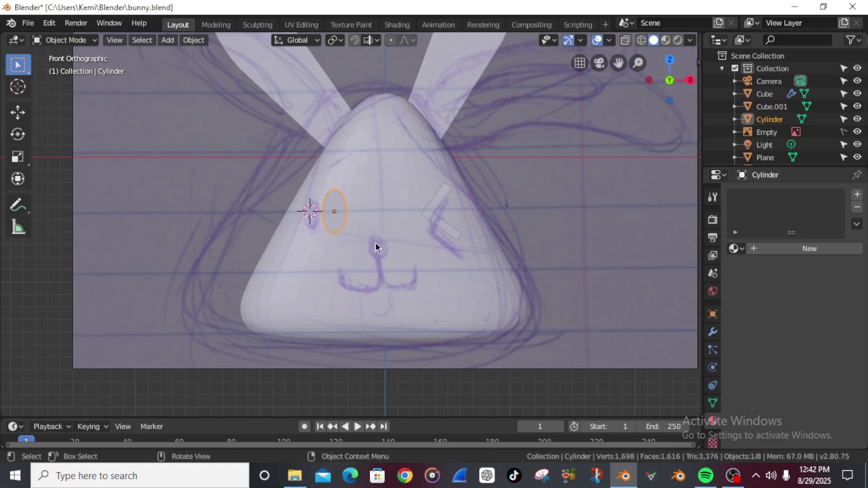
left_click(378, 249)
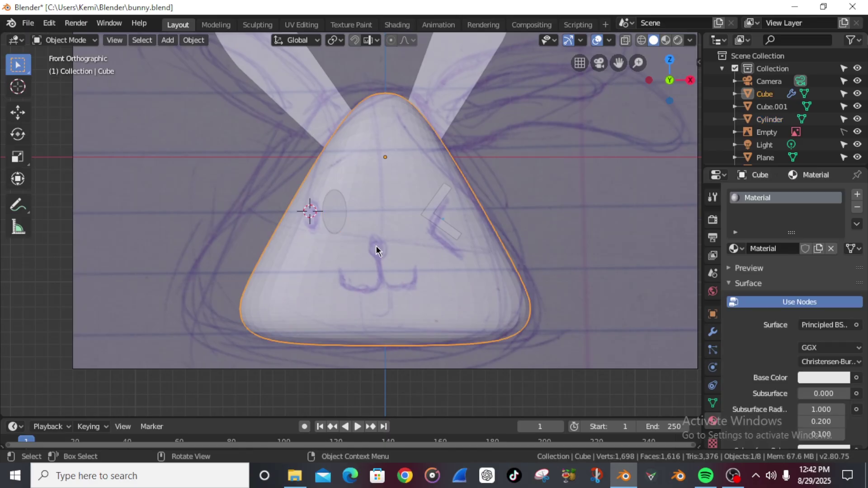
right_click(376, 242, "shift")
right_click(377, 248, "shift")
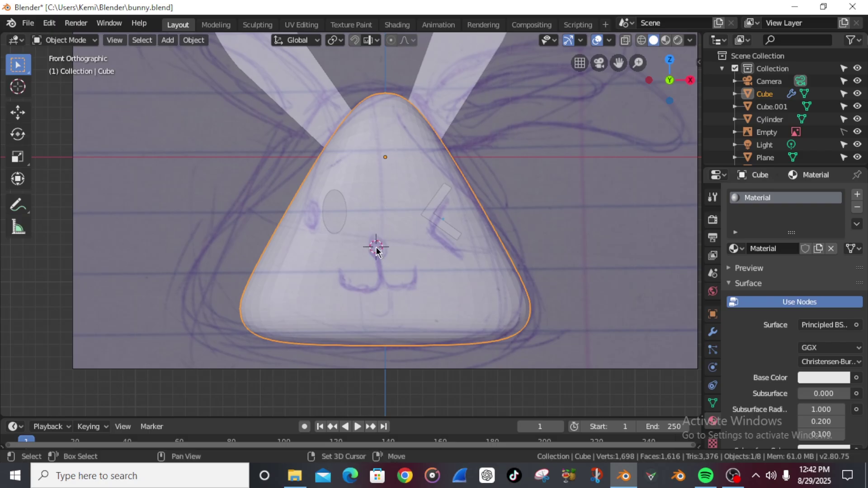
- Add a cylinder mesh at the sketched nose and rotate it 90° about global X
key("shift+a")
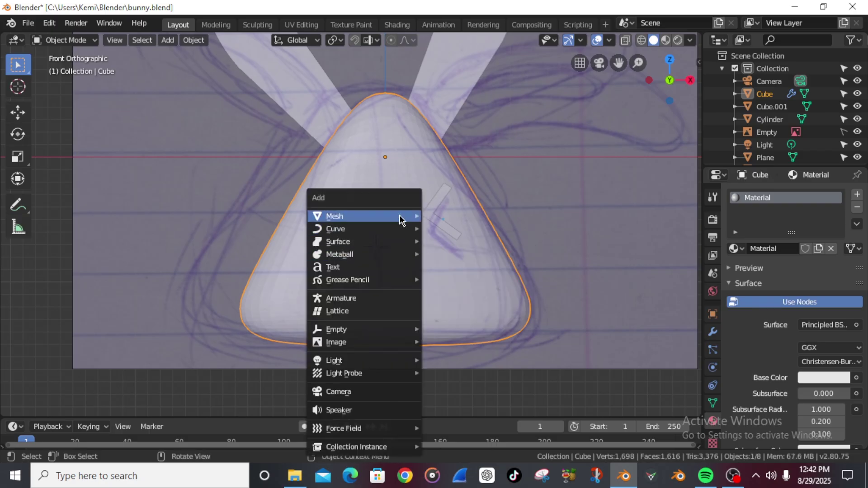
mouse_move(401, 218)
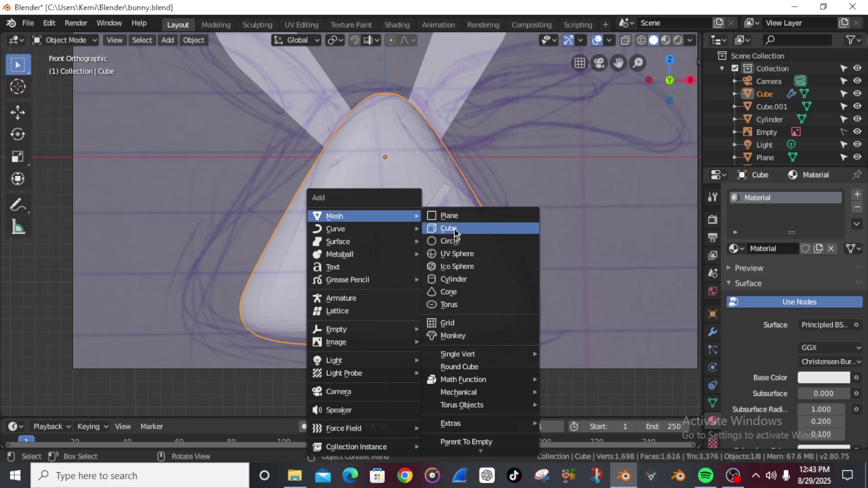
left_click(454, 279)
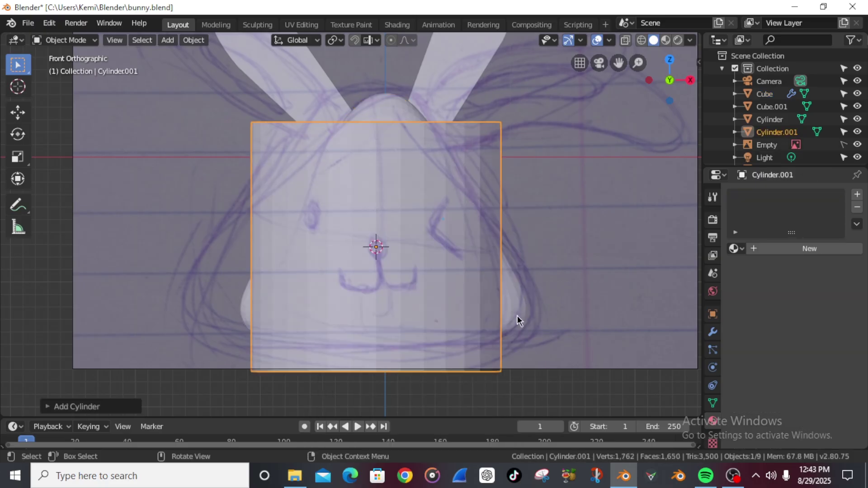
key("r")
type("x")
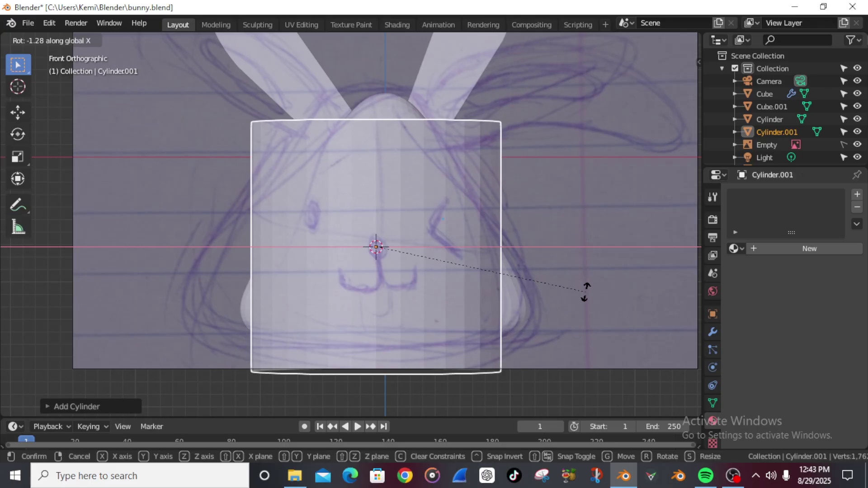
type("90")
key("Return")
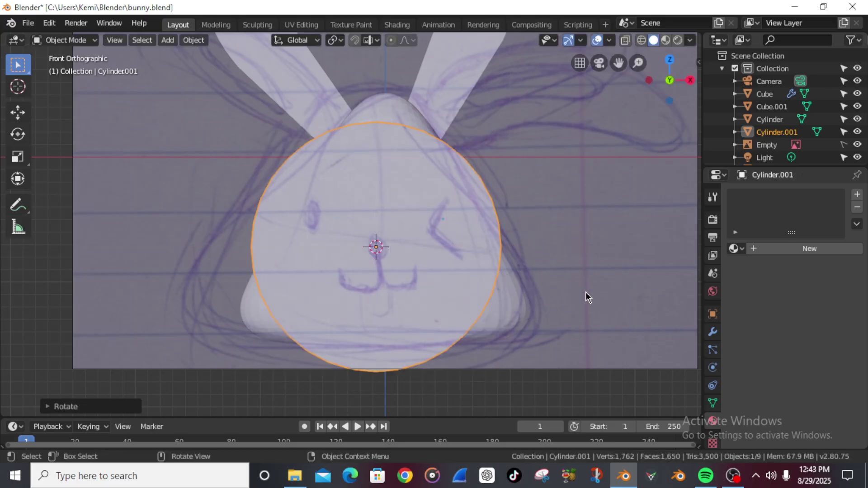
- Scale the nose cylinder down around the sketched nose, and flatten it along global Y into a thin disc from the right side view
key("s")
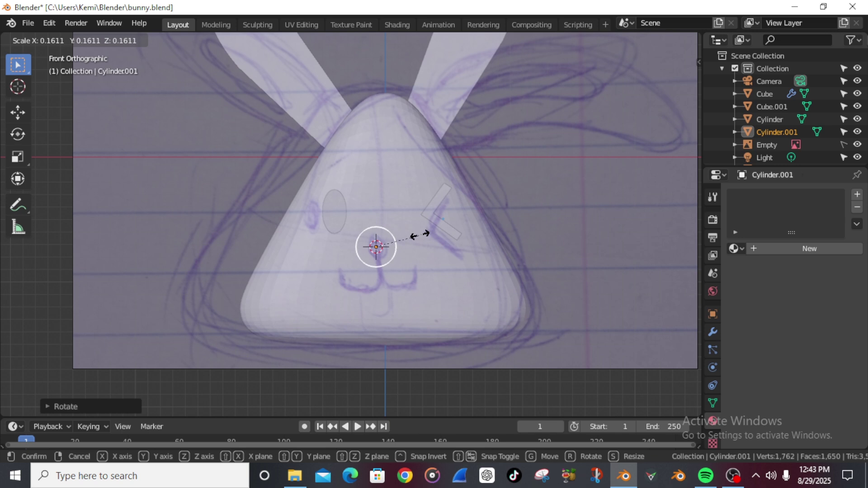
left_click(403, 235)
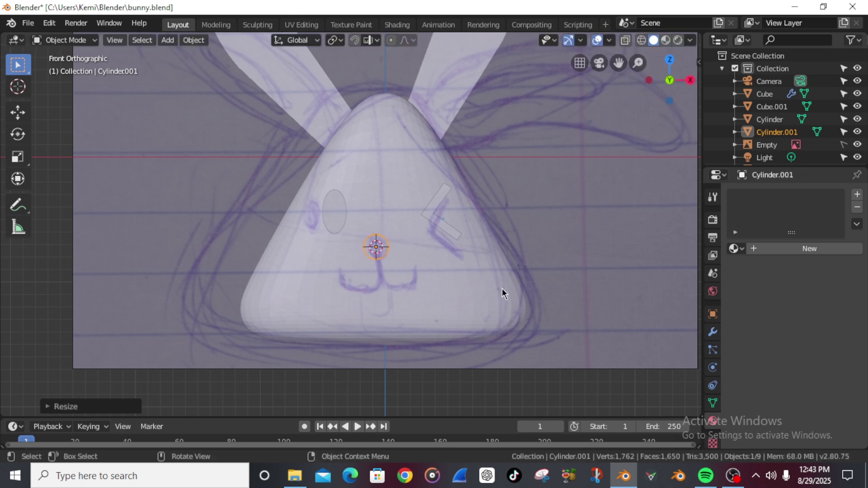
key("KP_3")
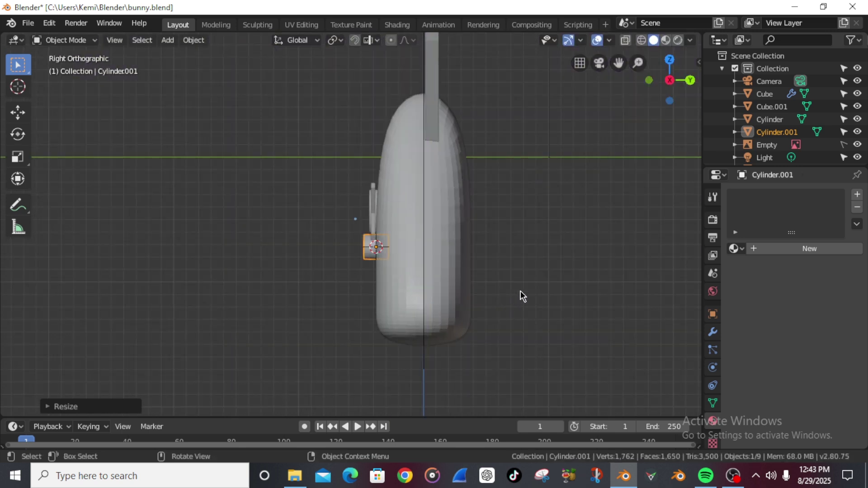
key("s")
key("y")
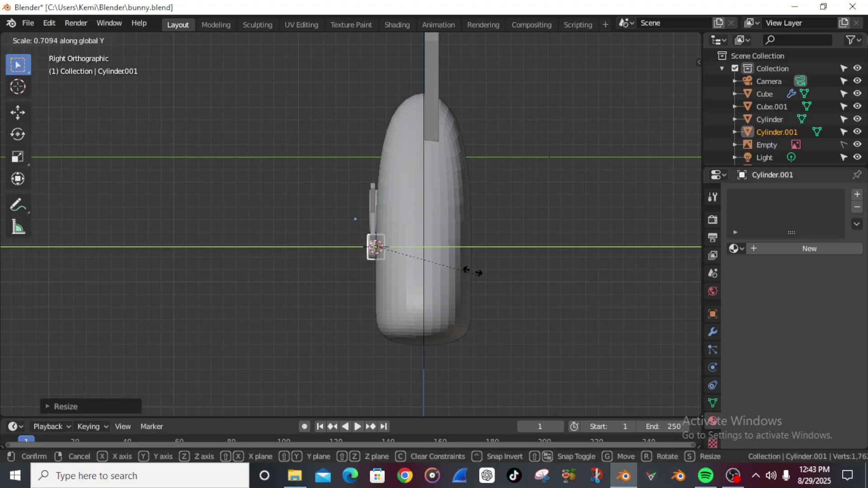
left_click(432, 260)
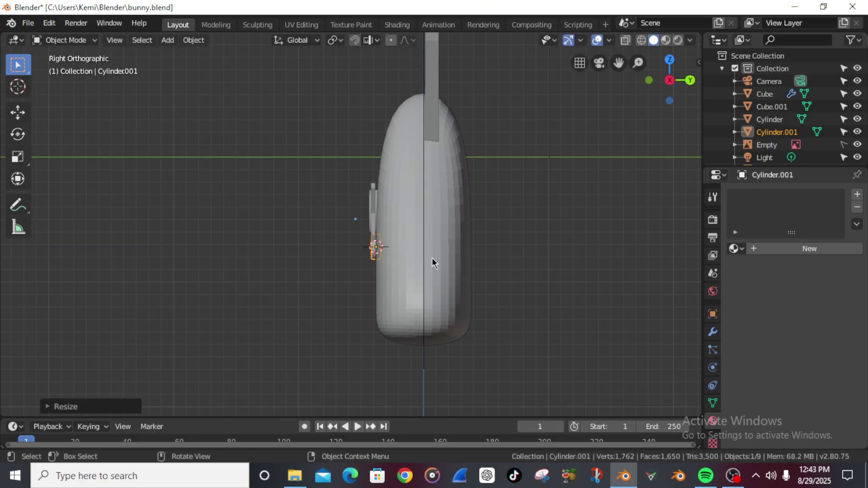
- Add a Bezier curve at the nose in front view and isolate it in local view
key("KP_1")
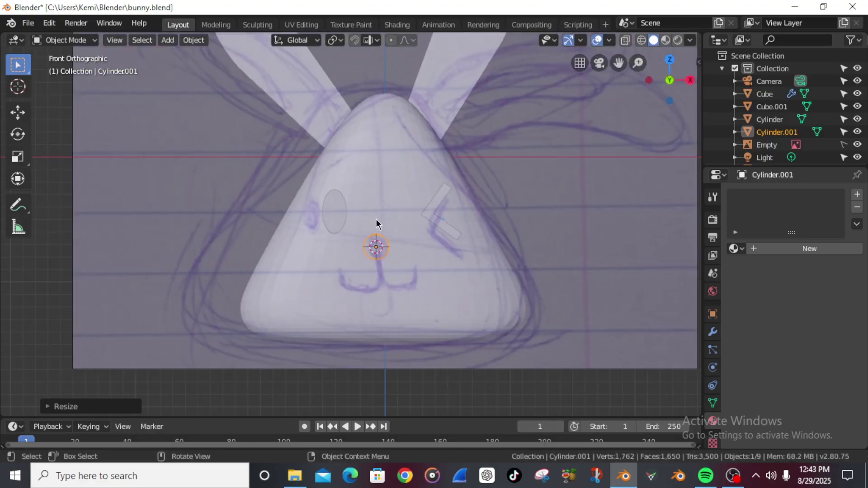
scroll(373, 254, "up", 2)
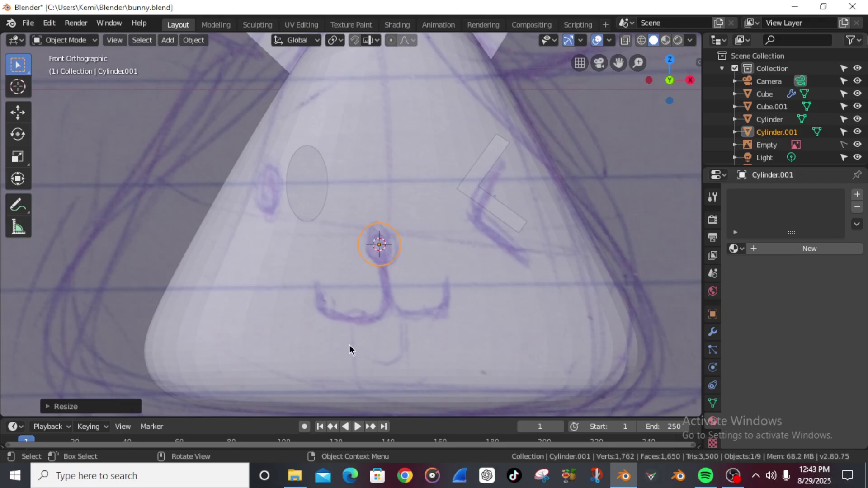
scroll(421, 244, "down", 3)
scroll(419, 264, "up", 3)
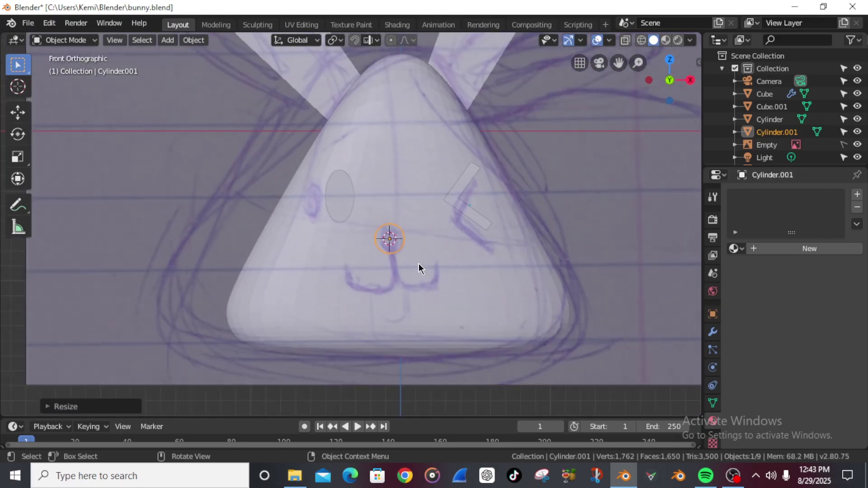
middle_click_drag(419, 264, 399, 221)
key("KP_1")
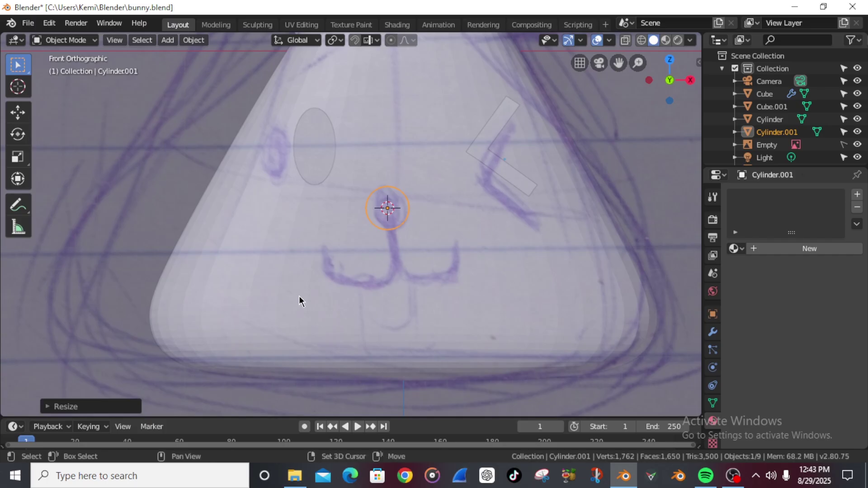
key("shift+a")
mouse_move(298, 221)
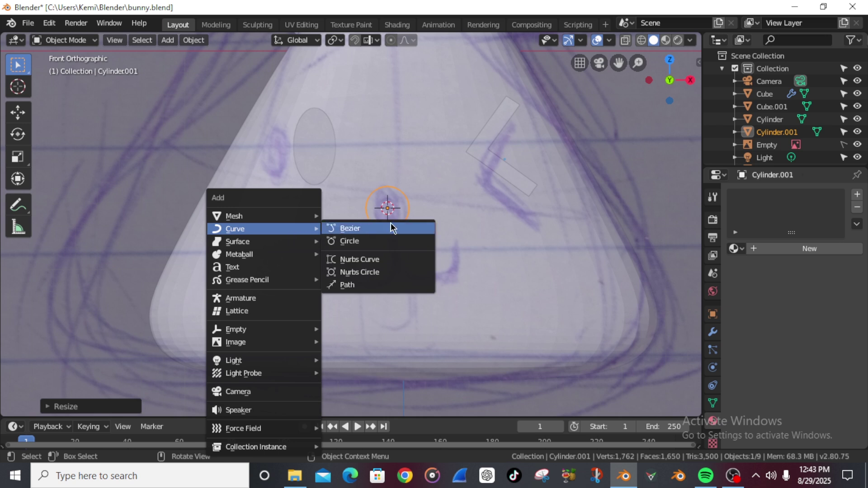
left_click(375, 232)
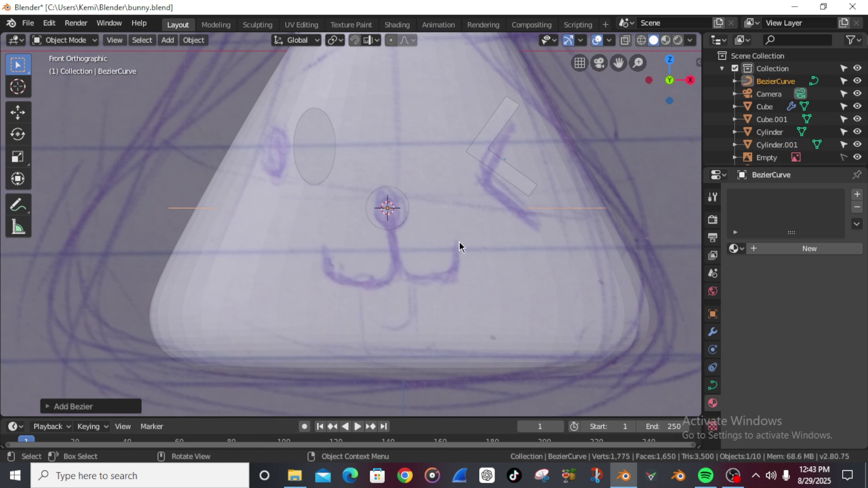
scroll(451, 224, "down", 2)
scroll(454, 231, "up", 2)
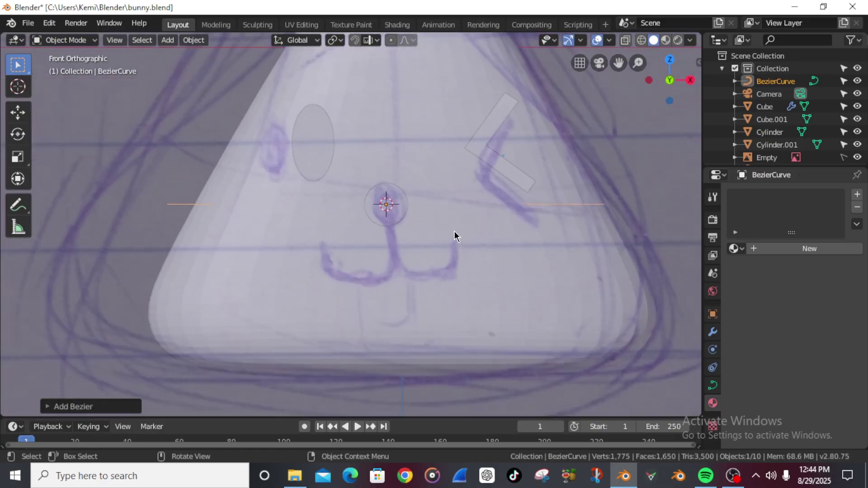
key("KP_Divide")
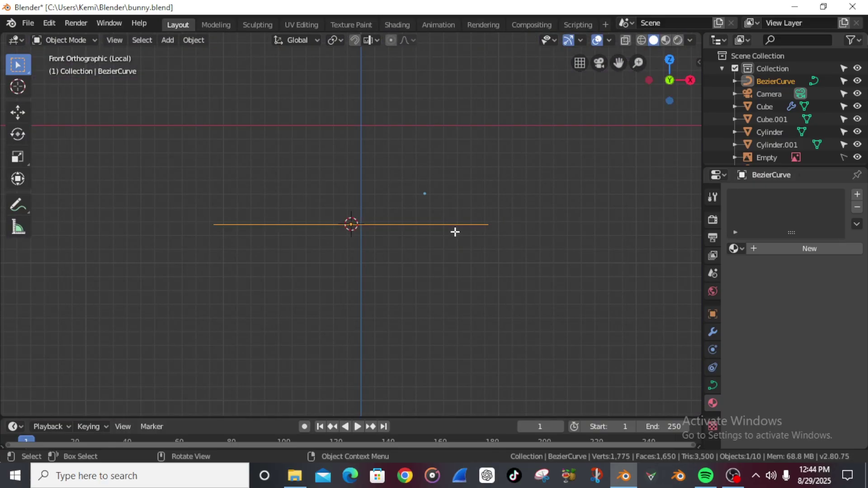
- In Edit Mode, move the inner handle of the Bezier curve's left control point steeply downward to bend that half
key("Tab")
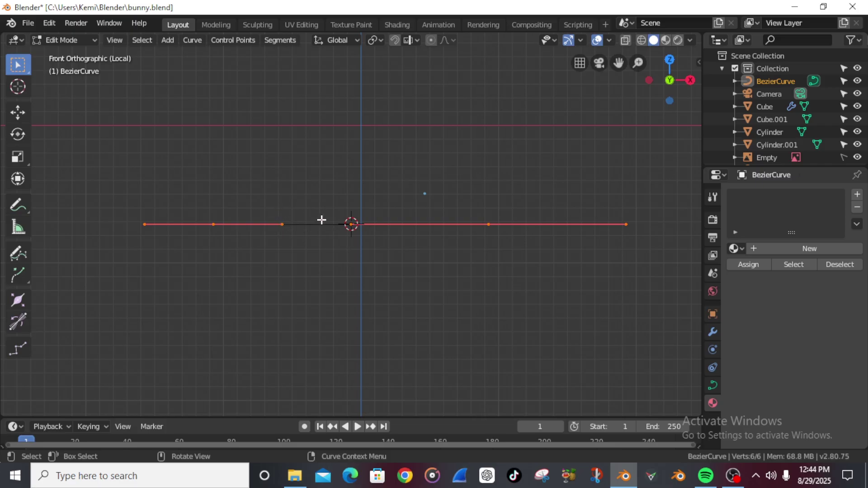
left_click(283, 223)
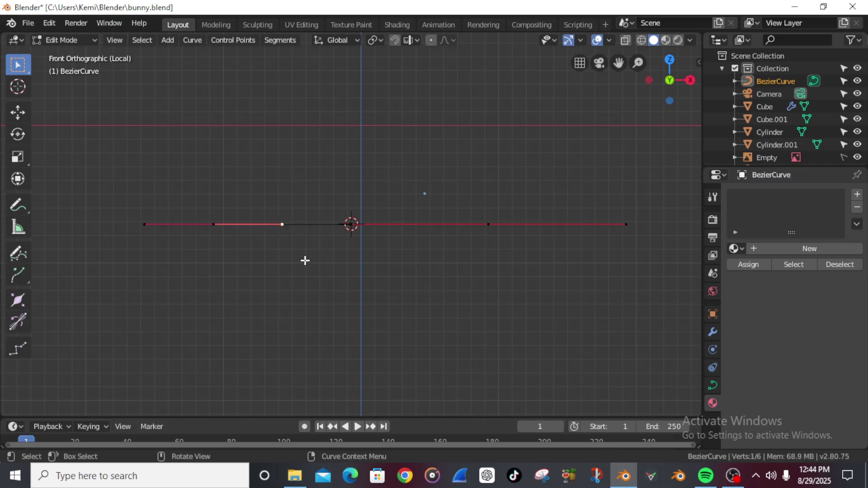
left_click(166, 225, "ctrl")
left_click(283, 224)
key("g")
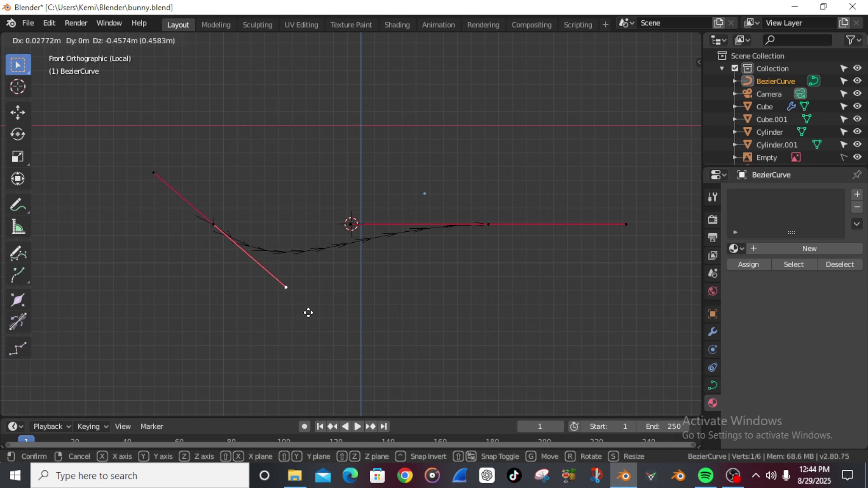
left_click(304, 334)
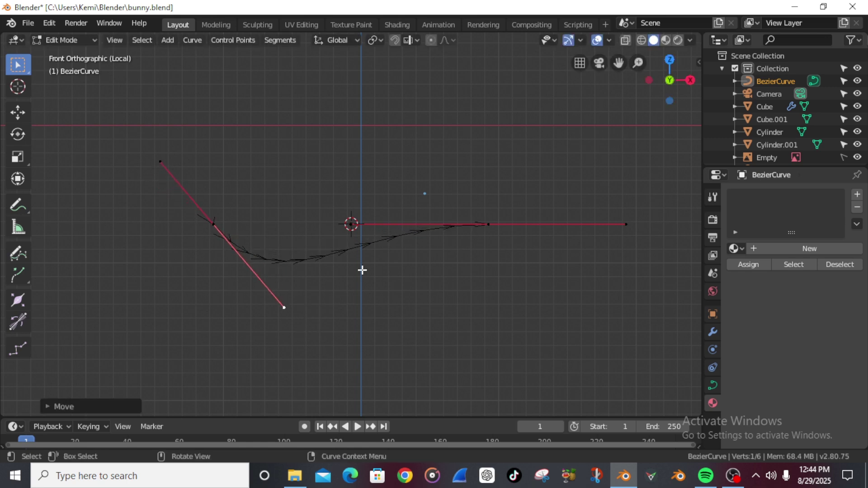
- Move the outer handle of the curve's right control point up and inward to form a smile shape, and return to Object Mode
left_click(491, 225)
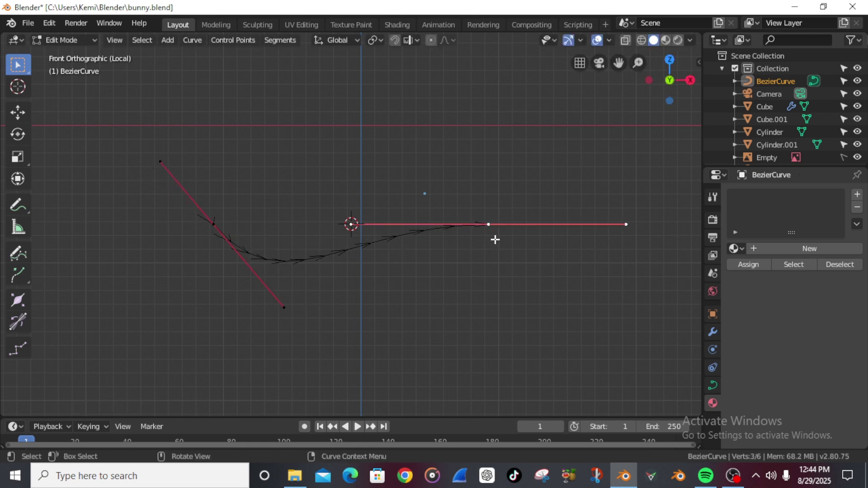
key("g")
key("Escape")
left_click(626, 224)
key("g")
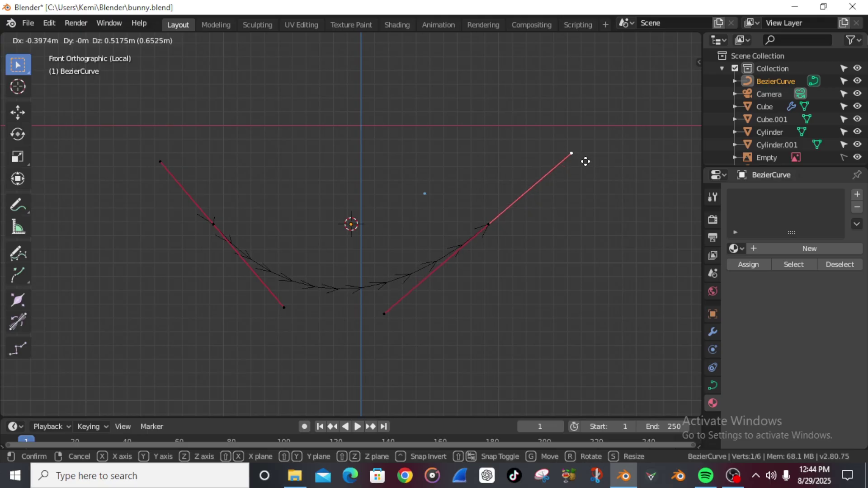
left_click(586, 161)
left_click(213, 225)
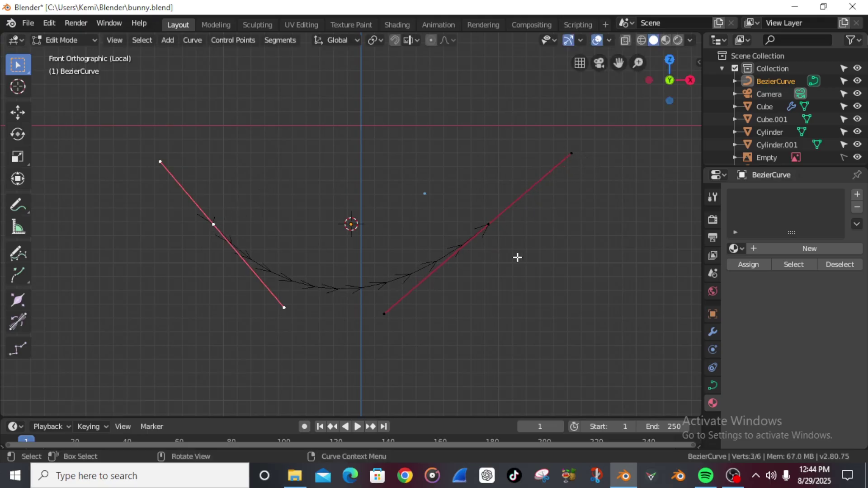
key("Tab")
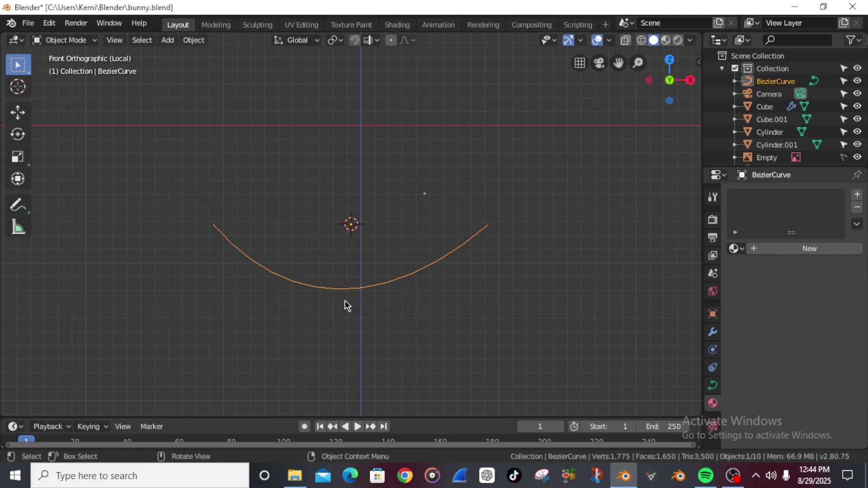
- Give the mouth curve thickness by setting its geometry bevel depth to 0.06 m
left_click(714, 387)
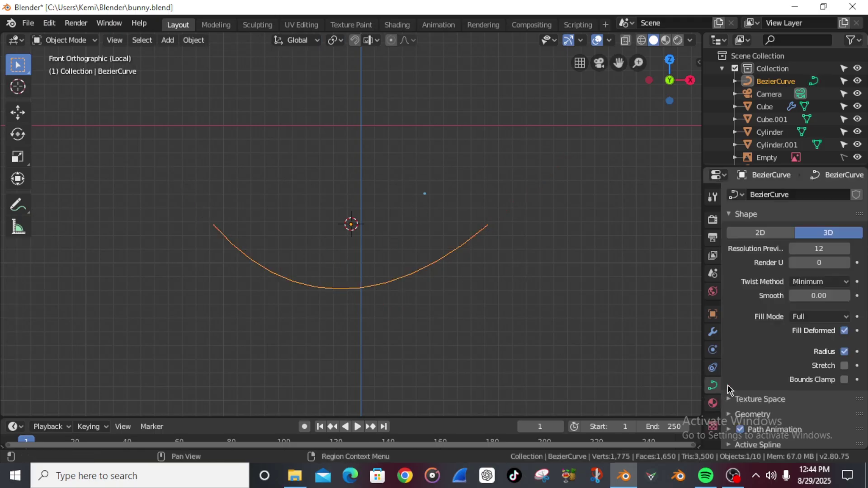
scroll(746, 360, "down", 1)
scroll(746, 360, "down", 3)
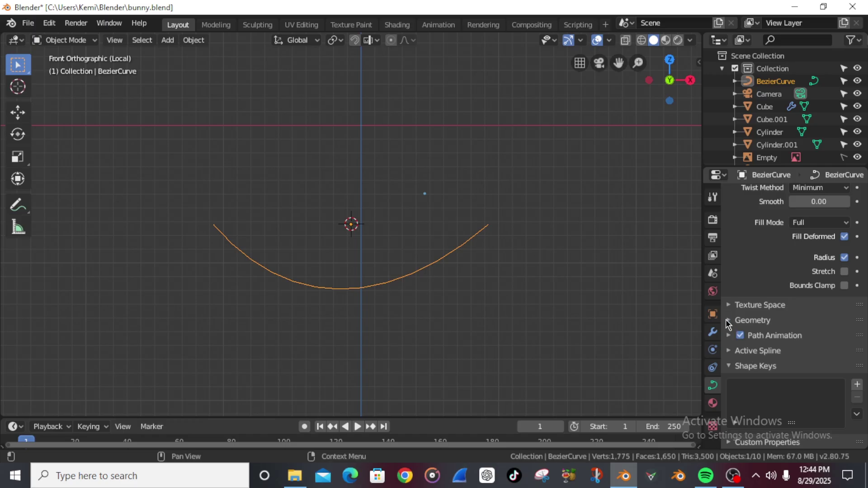
left_click(728, 321)
scroll(758, 380, "down", 3)
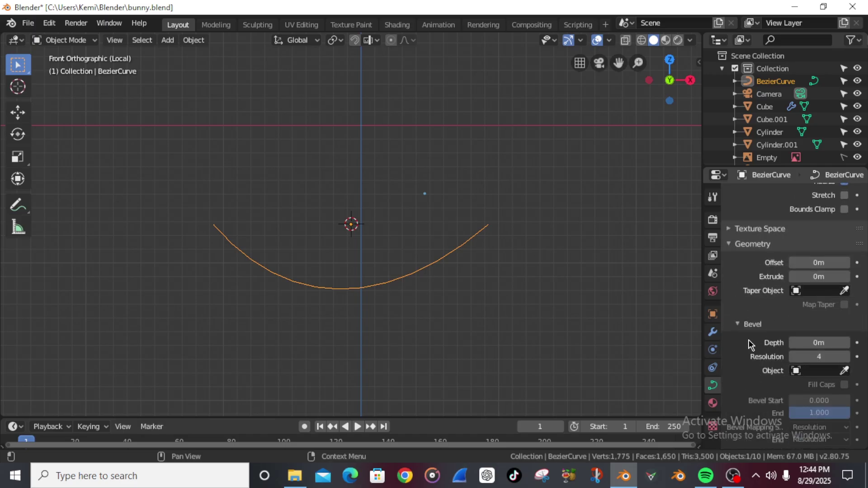
left_click(846, 345)
left_click(846, 345)
left_click(846, 345)
left_click(846, 345)
left_click(846, 345)
left_click(846, 345)
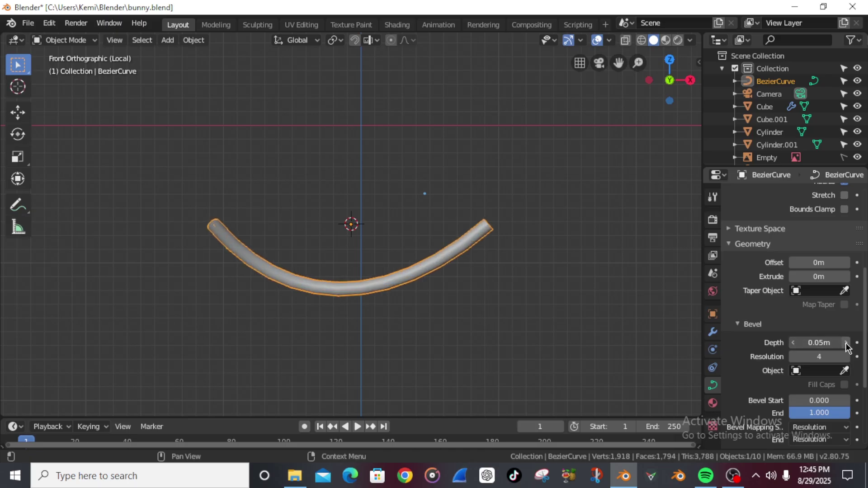
- In right side view, move the left control point's slanted upper handle about 0.37 m along global Y to flatten the curve vertically
scroll(476, 341, "down", 1)
middle_click_drag(475, 339, 331, 318)
middle_click_drag(443, 293, 406, 308)
left_click(466, 320)
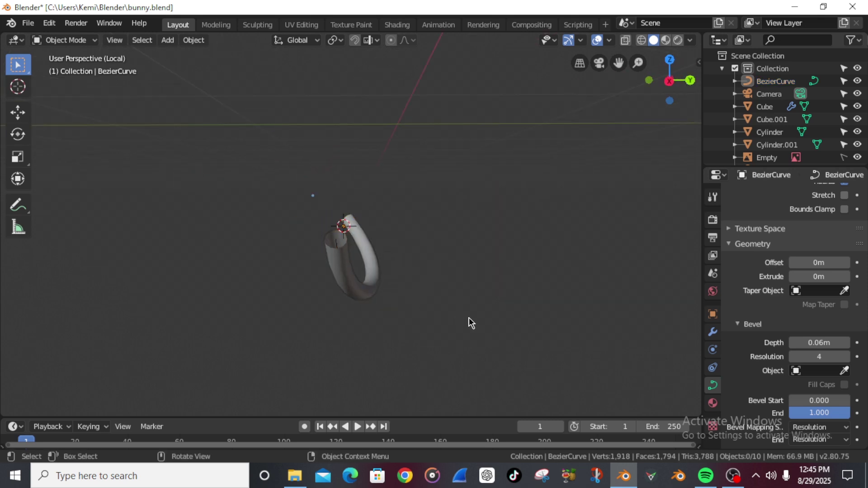
key("KP_3")
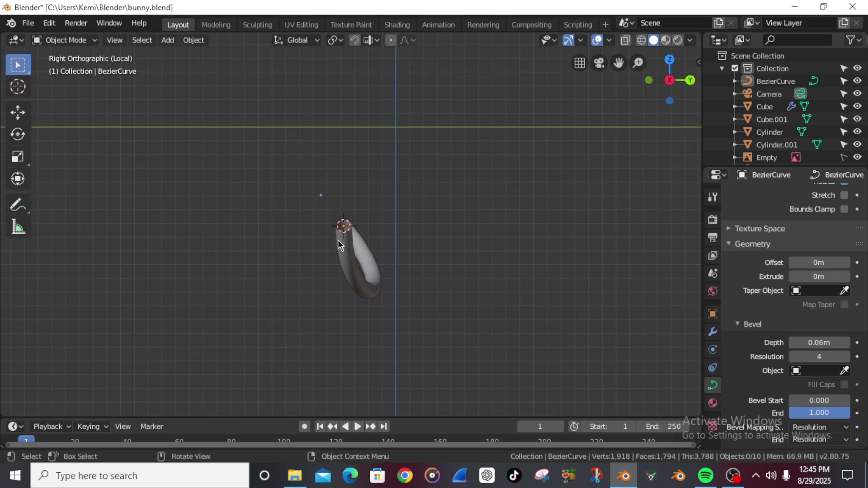
key("Tab")
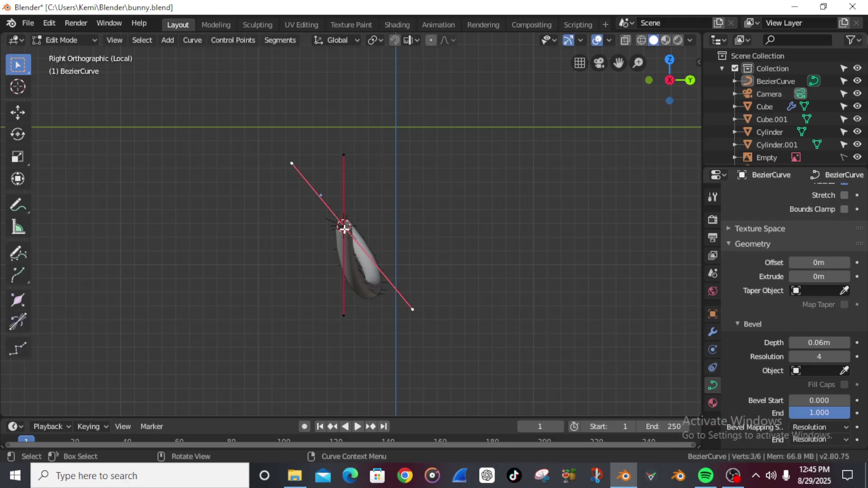
key("alt+a")
left_click(342, 159)
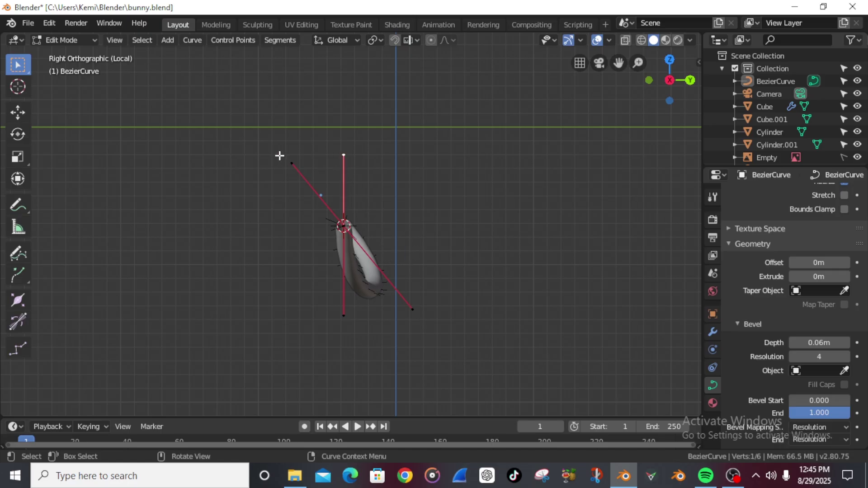
left_click(292, 164)
key("g")
key("y")
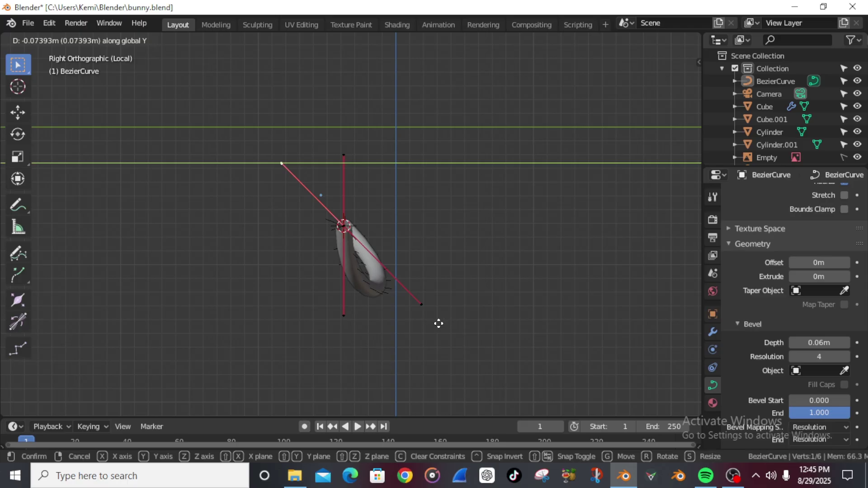
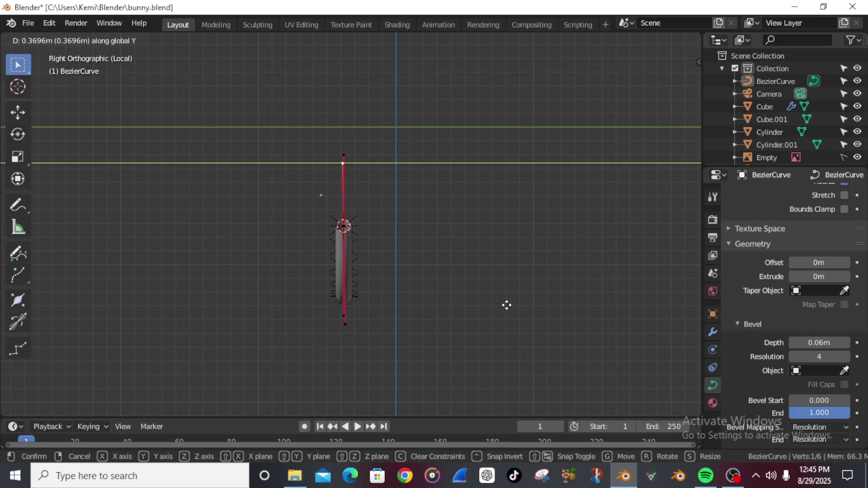
left_click(507, 305)
- Check the straightened curve, save bunny.blend, and return to Object Mode
middle_click_drag(342, 303, 383, 304)
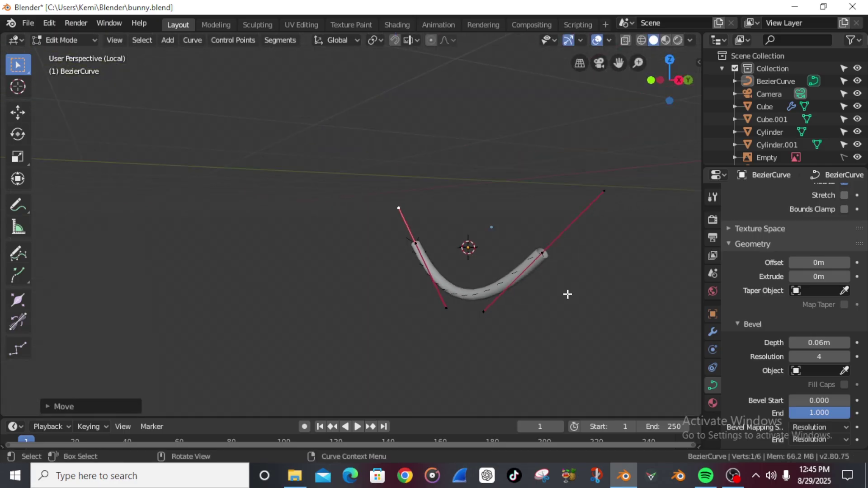
scroll(567, 293, "down", 2)
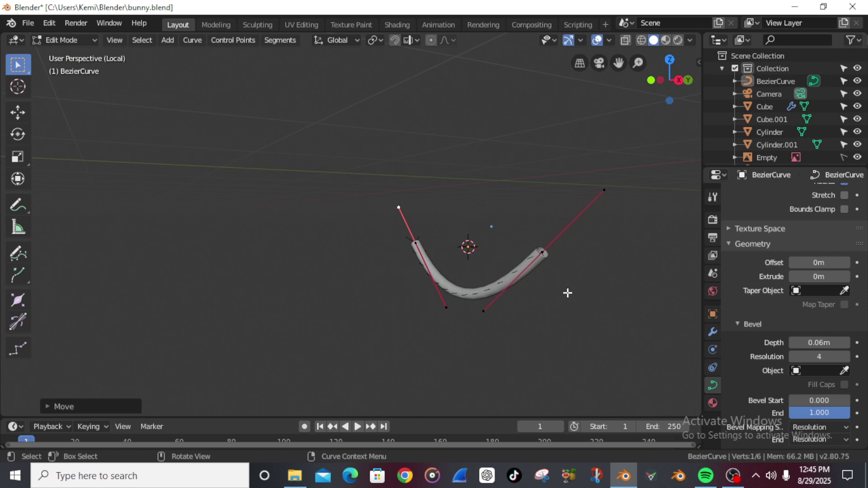
key("KP_3")
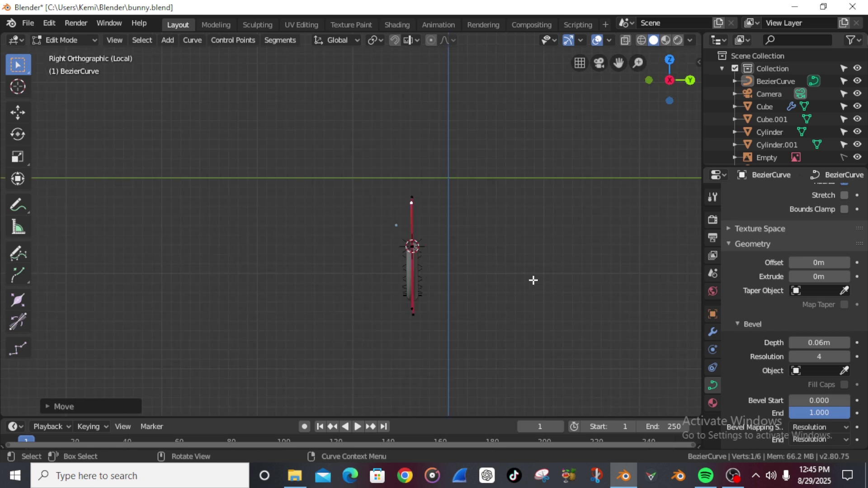
key("ctrl+s")
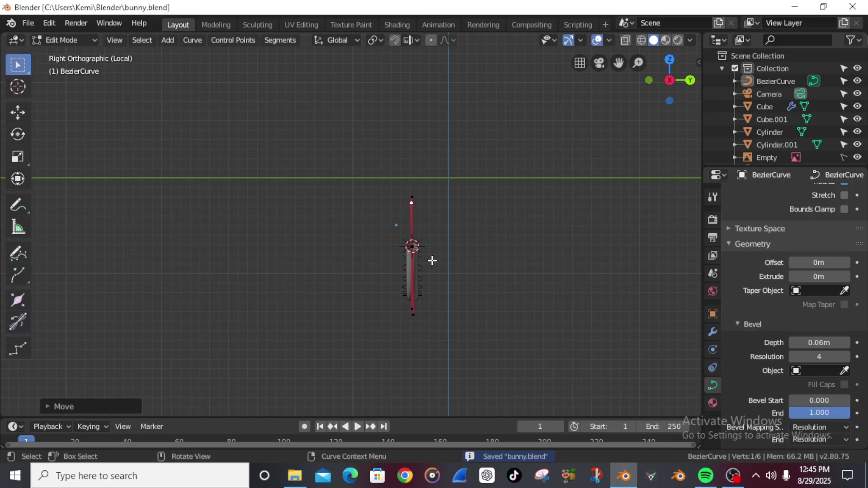
key("Tab")
- Select the beveled mouth curve and convert it to a mesh
middle_click_drag(371, 294, 533, 314)
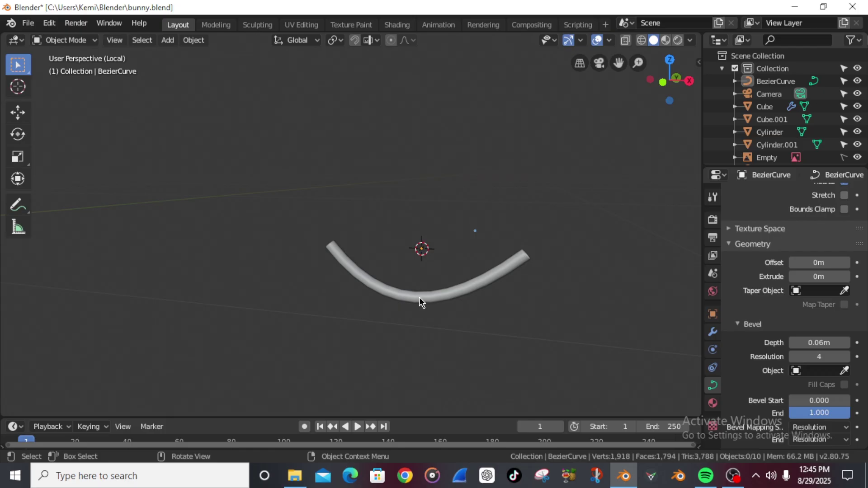
right_click(419, 297)
left_click(472, 283)
right_click(424, 298)
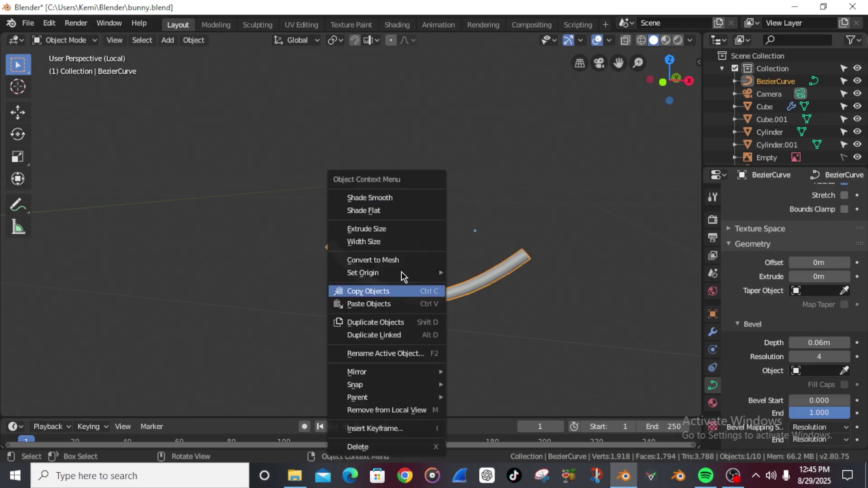
left_click(398, 259)
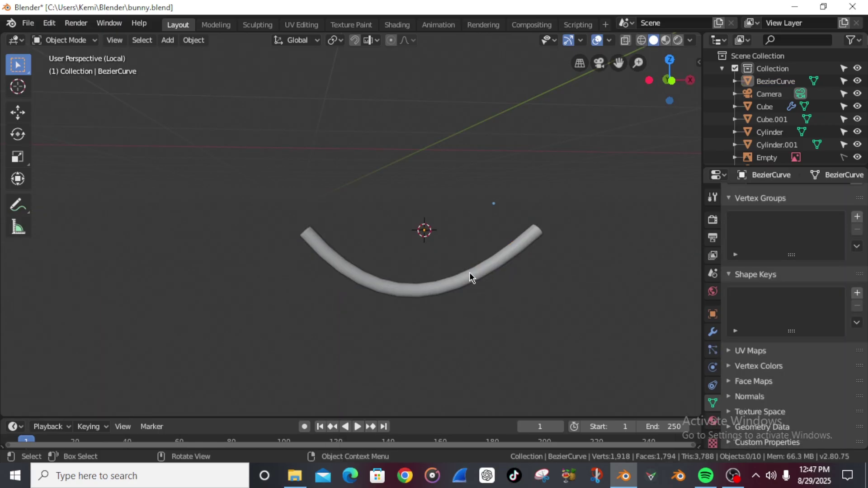
- In vertex mode, select the open ring at the mouth tube's right end and fill it with a face
left_click(470, 274)
right_click(471, 275)
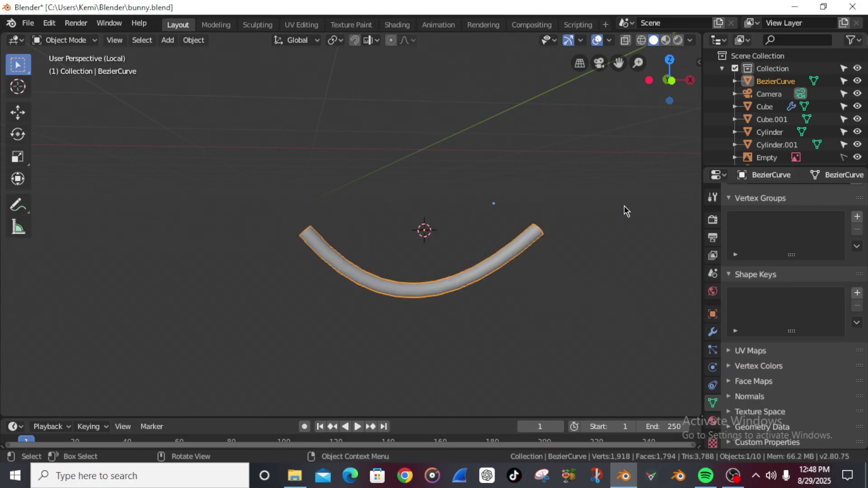
middle_click_drag(470, 254, 478, 276)
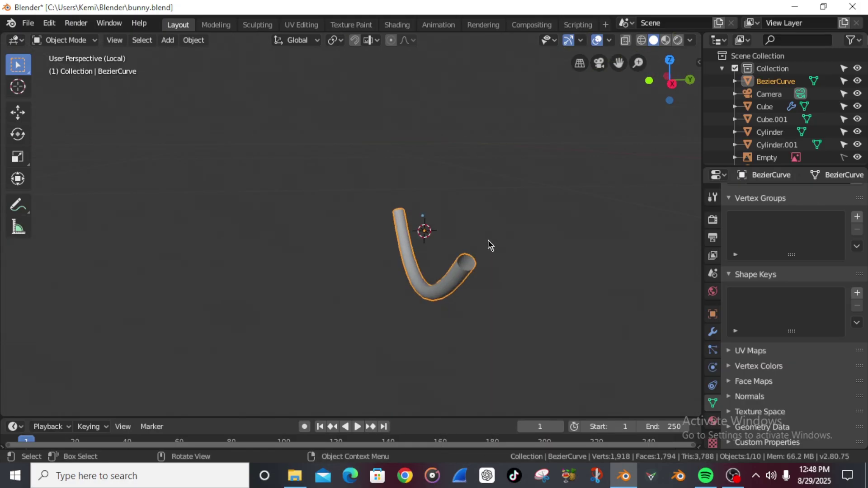
key("Tab")
left_click(108, 40)
scroll(498, 271, "up", 2)
left_click_drag(385, 200, 473, 252)
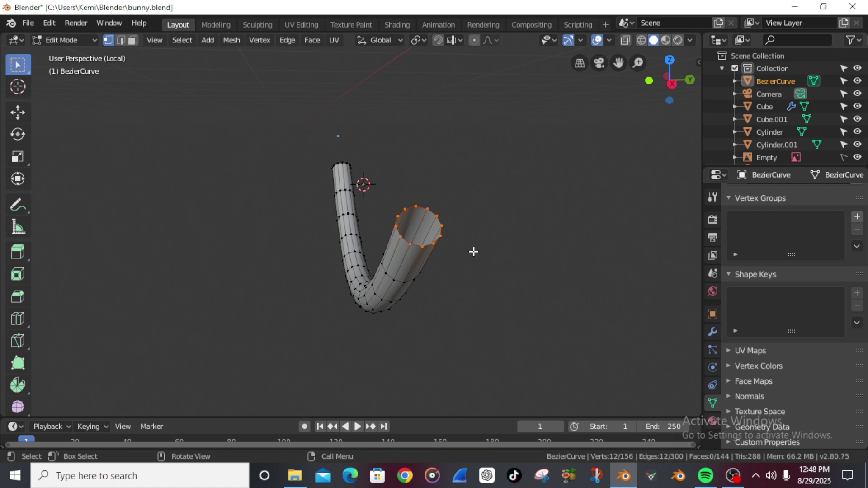
key("f")
- Fill the open ring at the mouth tube's left end with a face and return to Object Mode
middle_click_drag(303, 310, 441, 286)
scroll(442, 287, "down", 3)
left_click_drag(106, 249, 202, 310)
middle_click_drag(148, 323, 297, 345)
key("f")
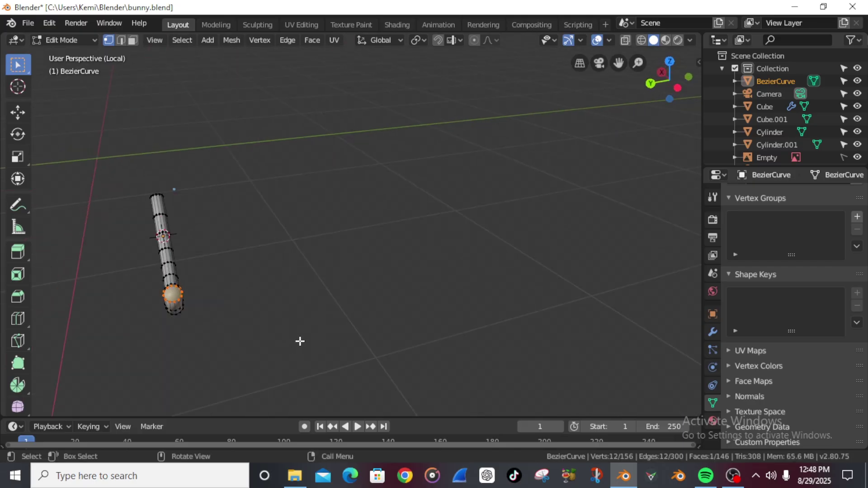
middle_click_drag(298, 287, 295, 288)
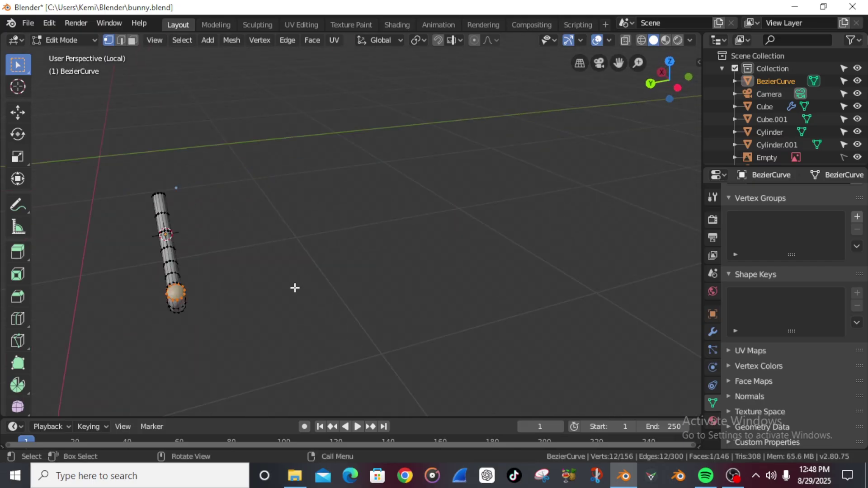
key("Tab")
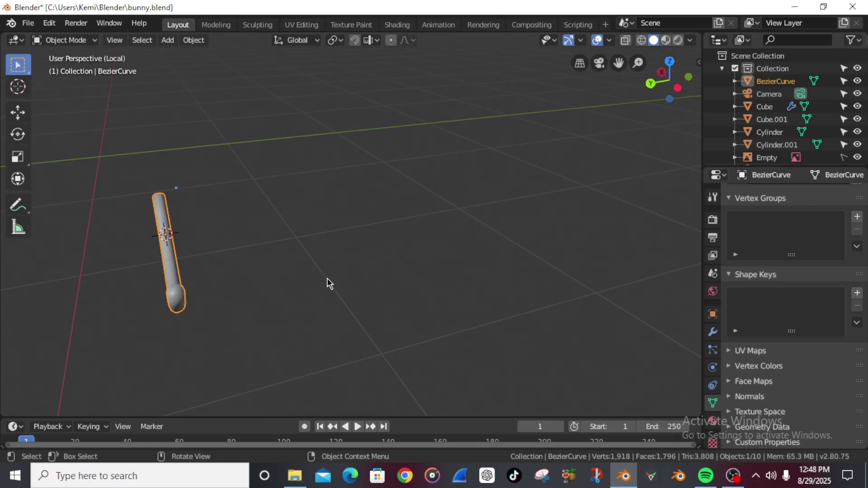
- Exit local view and scale the mouth mesh to about 0.2 of its size around its origin
key("KP_Divide")
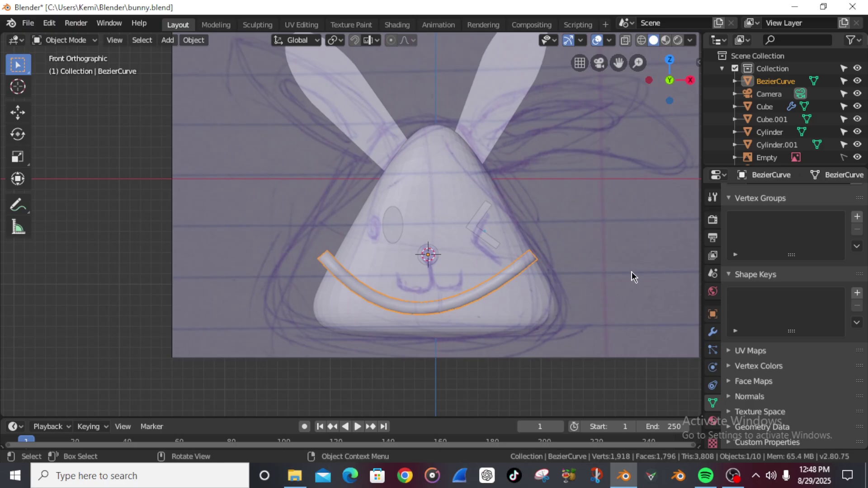
key("s")
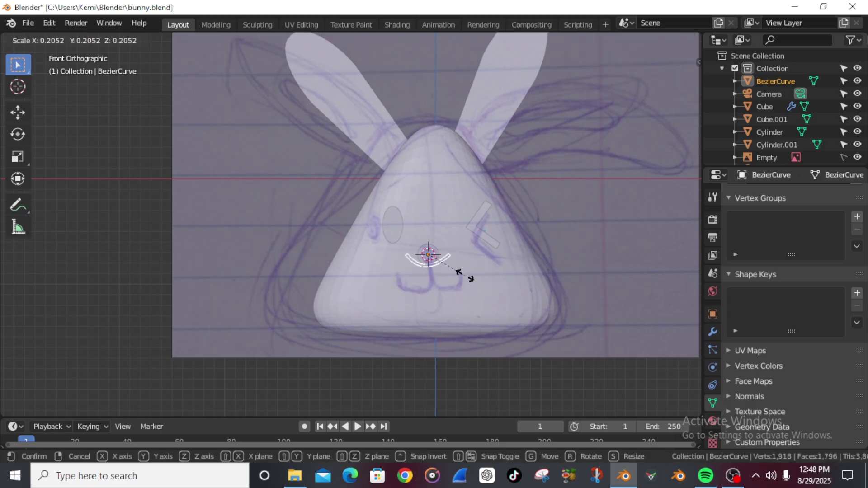
left_click(464, 275)
- Move the small mouth curve about 0.2 m left along X and slightly down, so its right end touches the nose's underside
scroll(448, 273, "up", 5)
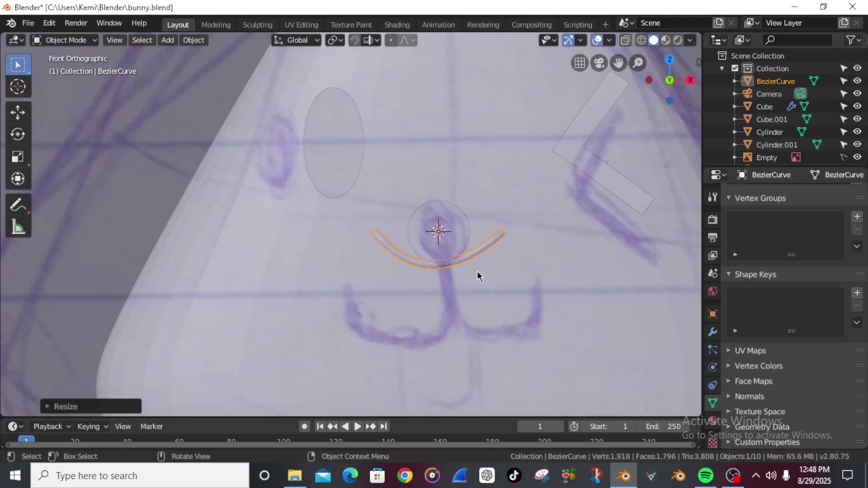
key("g")
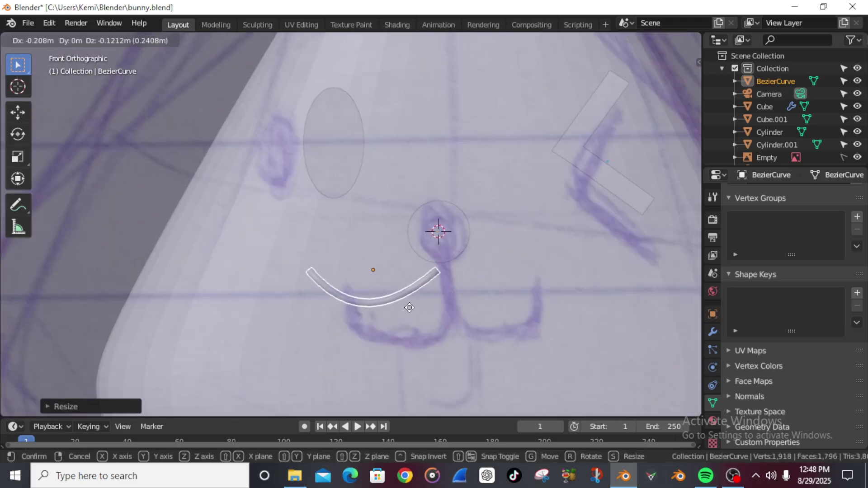
left_click(410, 295)
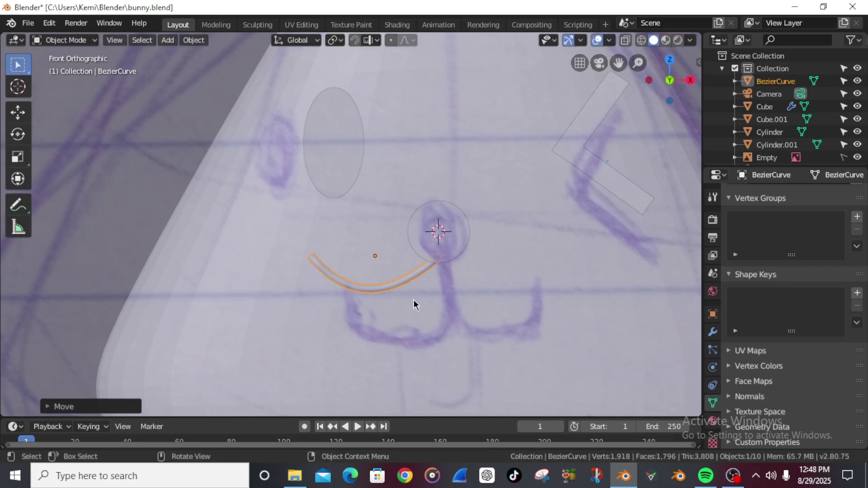
- Examine the mouth curve's placement against the head, nose and reference sketch from the front and from the side
scroll(468, 284, "down", 5)
scroll(472, 288, "up", 3)
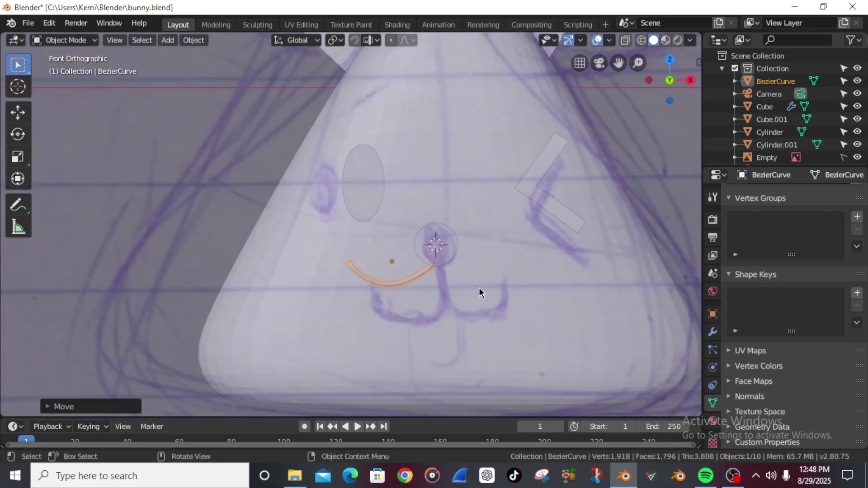
scroll(479, 288, "down", 2)
mouse_move(551, 289)
middle_mouse_down()
mouse_move(534, 301)
mouse_move(393, 304)
mouse_move(496, 303)
mouse_move(572, 262)
mouse_move(555, 301)
middle_mouse_up()
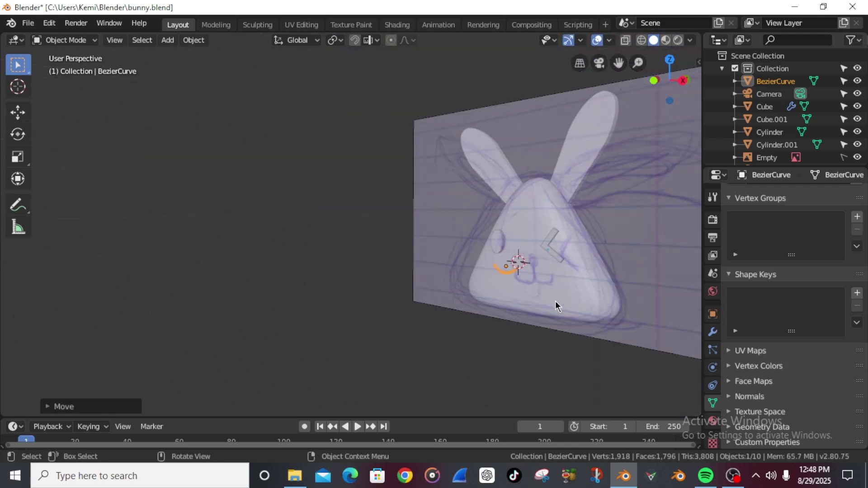
scroll(556, 300, "down", 1)
scroll(571, 293, "up", 2)
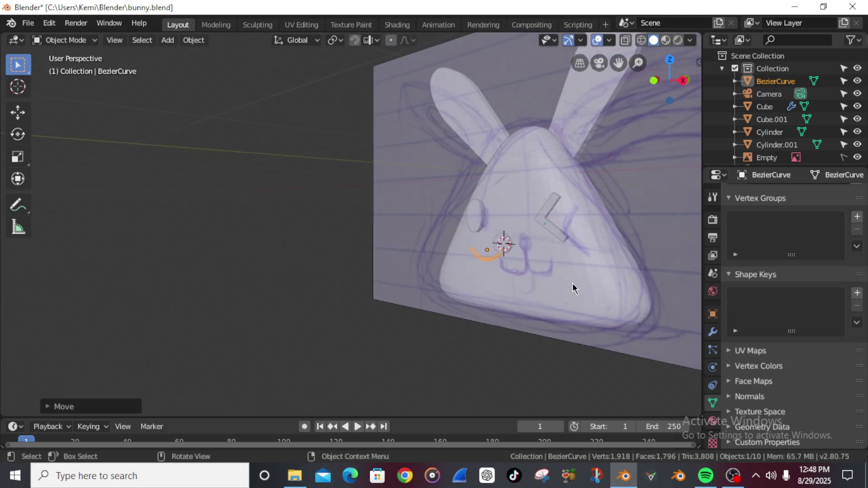
middle_click_drag(595, 289, 457, 292, "shift")
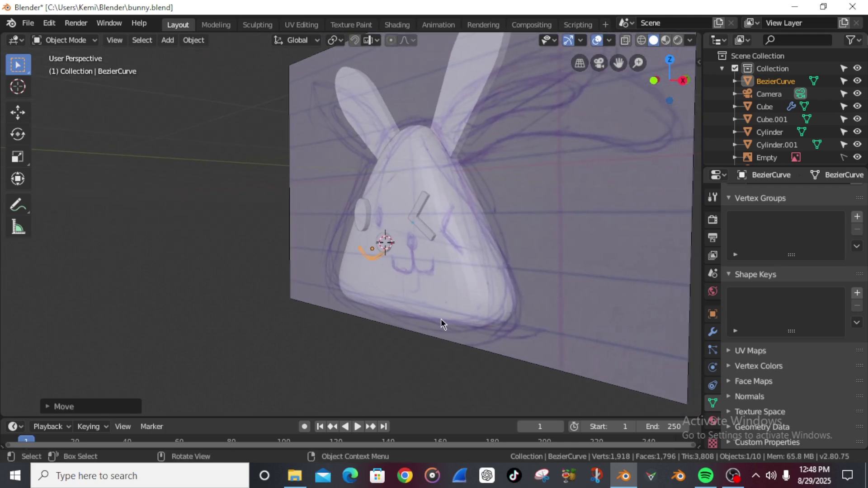
mouse_move(332, 289)
middle_mouse_down()
mouse_move(413, 283)
mouse_move(392, 278)
middle_mouse_up()
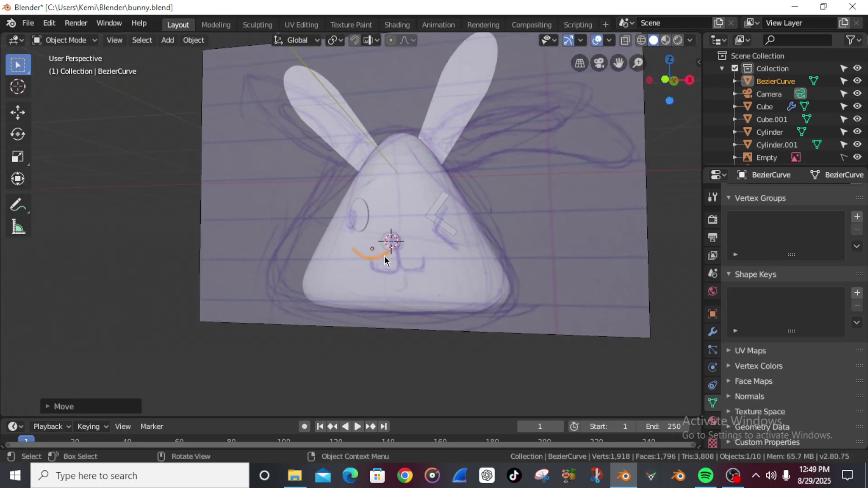
- In front view, duplicate the mouth curve about 0.41 m along X to form the other half of the mouth, and deselect it
key("KP_1")
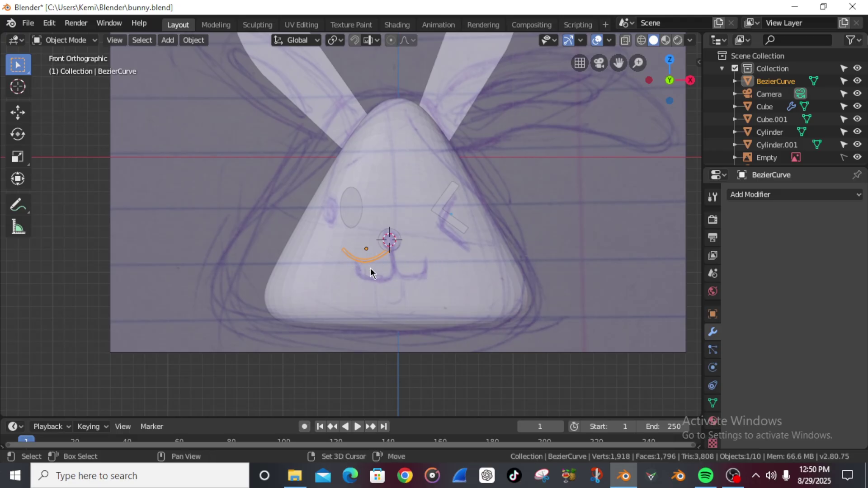
key("shift+d")
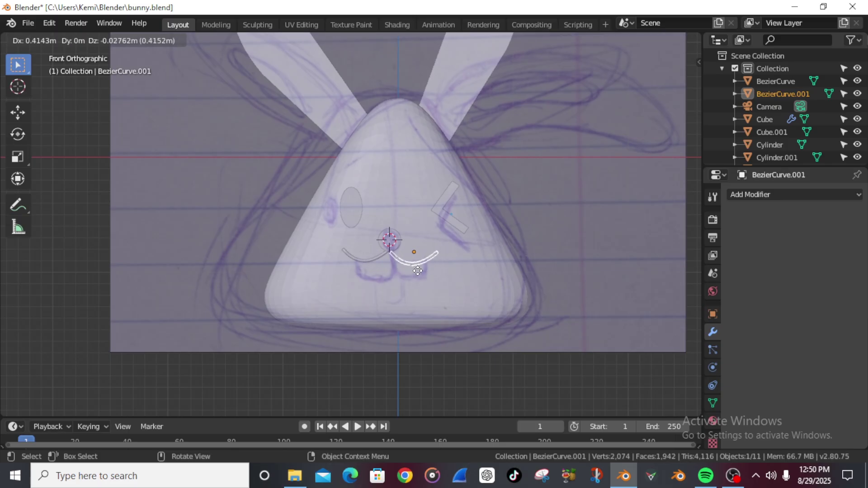
key("x")
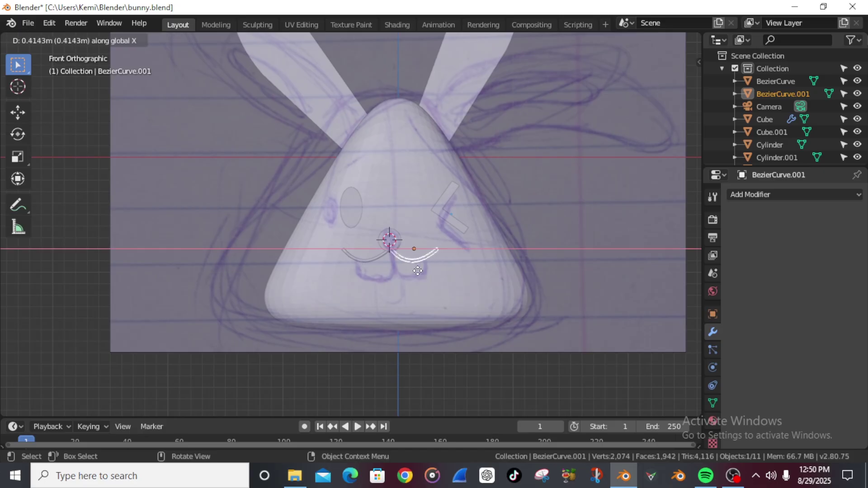
left_click(417, 271)
left_click(447, 250)
- Hide the Empty holding the reference sketch from the viewport
scroll(439, 249, "down", 2)
middle_click_drag(439, 249, 477, 267)
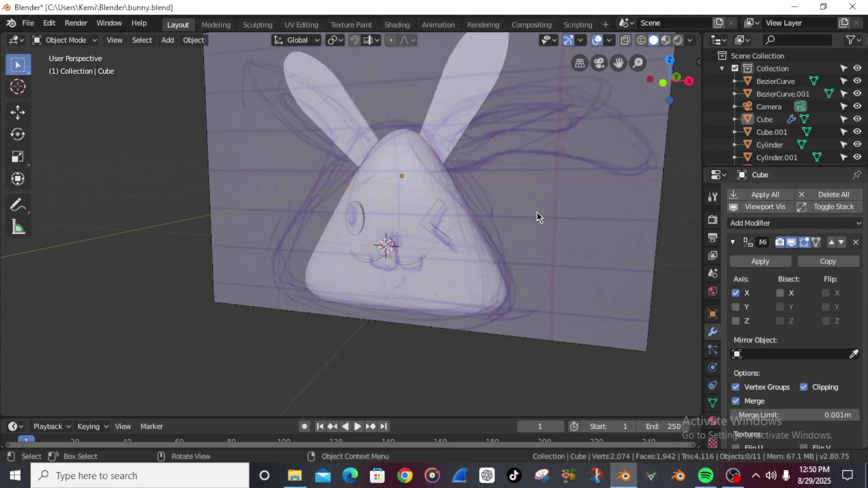
scroll(794, 126, "down", 4)
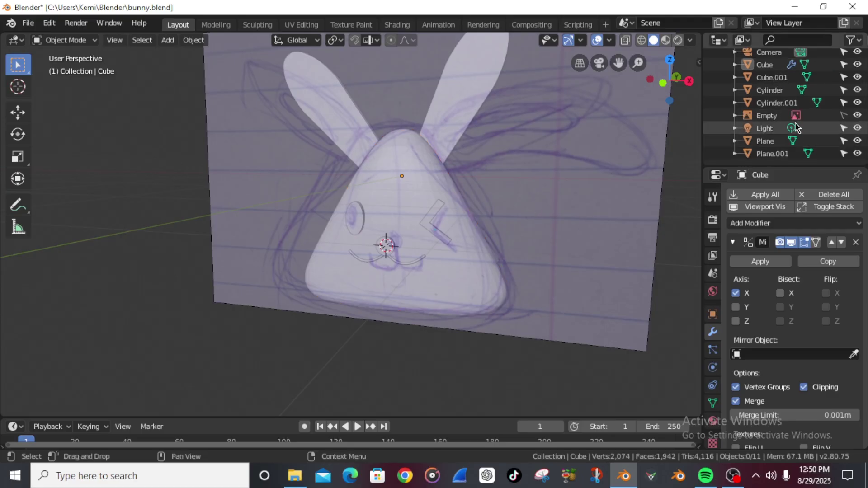
left_click(858, 116)
left_click(858, 116)
left_click(858, 116)
- In front view, place the 3D cursor in the empty space to the right of the bunny's head
scroll(386, 226, "down", 2)
scroll(387, 226, "up", 3)
middle_click_drag(386, 226, 399, 252)
key("KP_1")
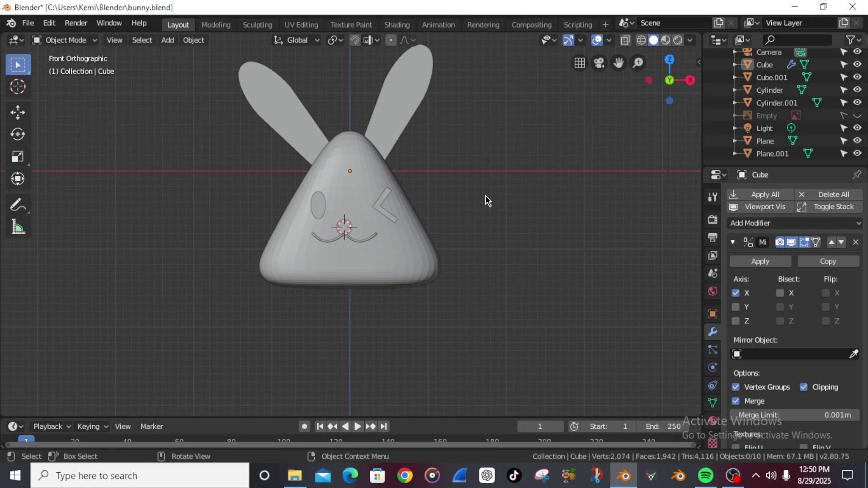
right_click(516, 189, "shift")
- Check the face from the front and save bunny.blend
scroll(370, 202, "down", 2)
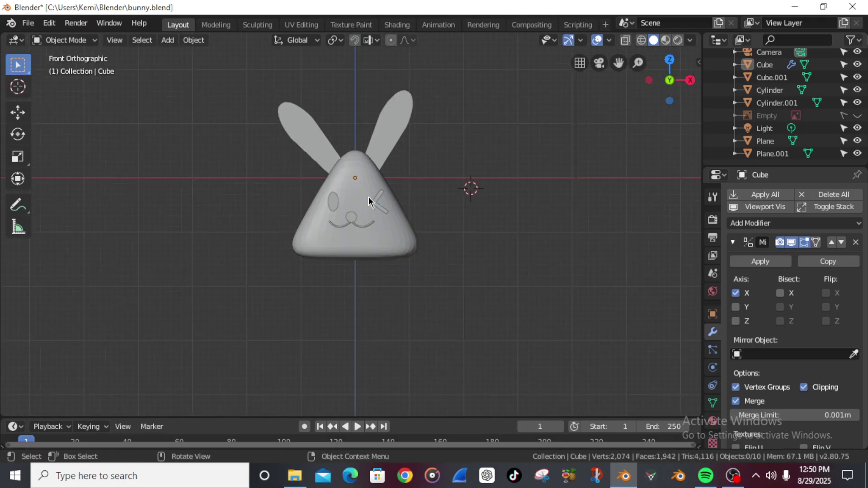
scroll(370, 203, "up", 3)
scroll(370, 203, "up", 5)
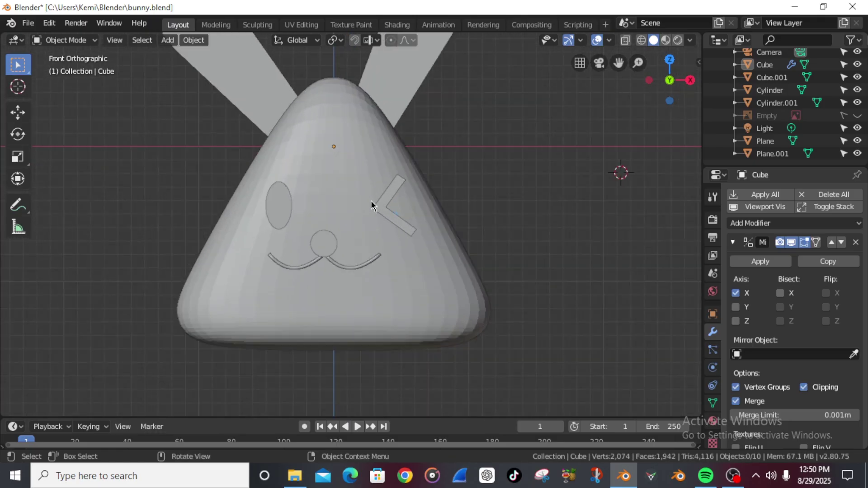
scroll(389, 232, "down", 3)
scroll(389, 230, "up", 2)
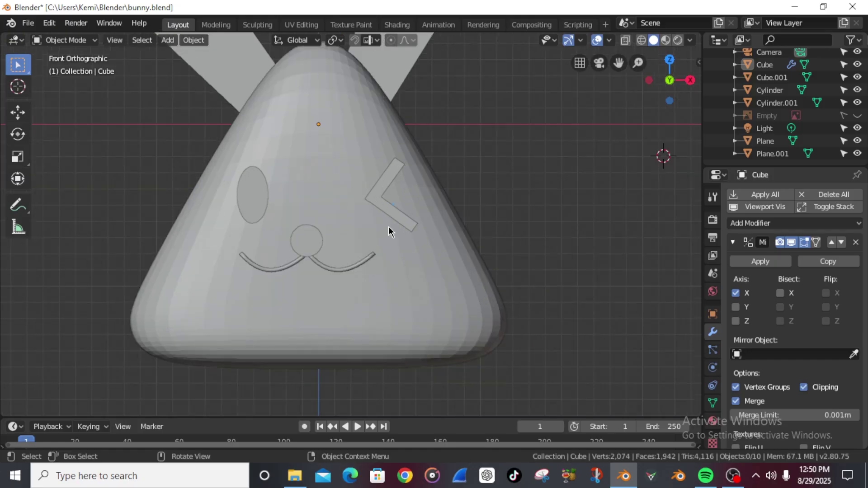
scroll(389, 229, "down", 2)
key("ctrl+s")
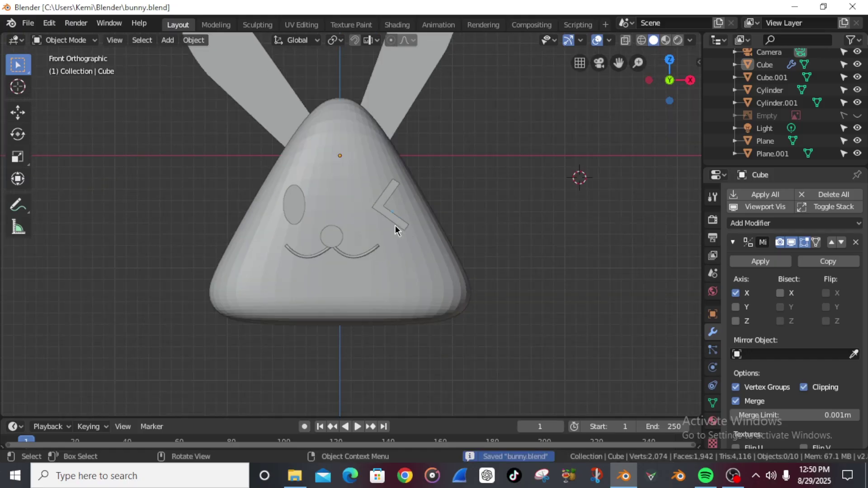
- Examine the eyes, nose and mouth on the head from an angle, both at a distance and close up
scroll(397, 230, "down", 4)
scroll(405, 240, "up", 3)
middle_click_drag(409, 243, 382, 254)
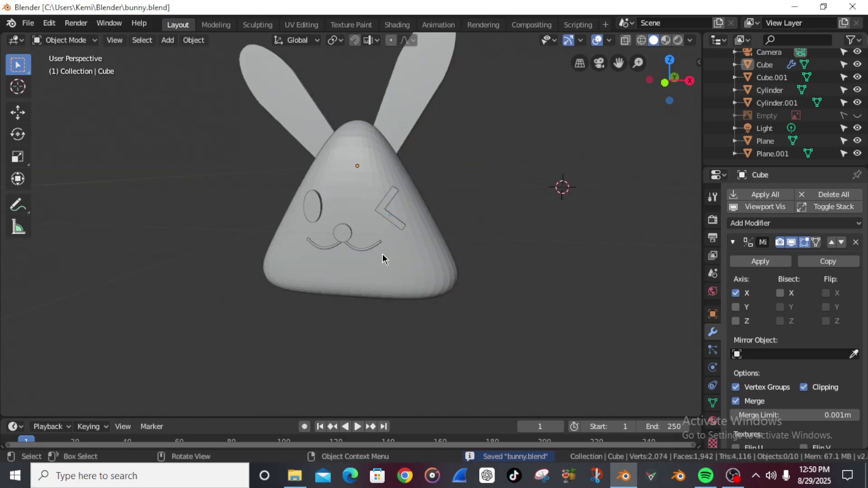
scroll(374, 219, "down", 4)
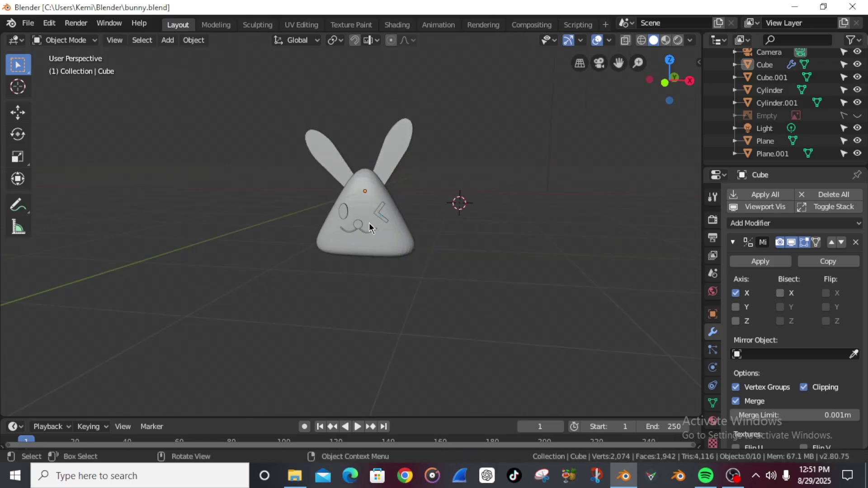
scroll(368, 226, "up", 4)
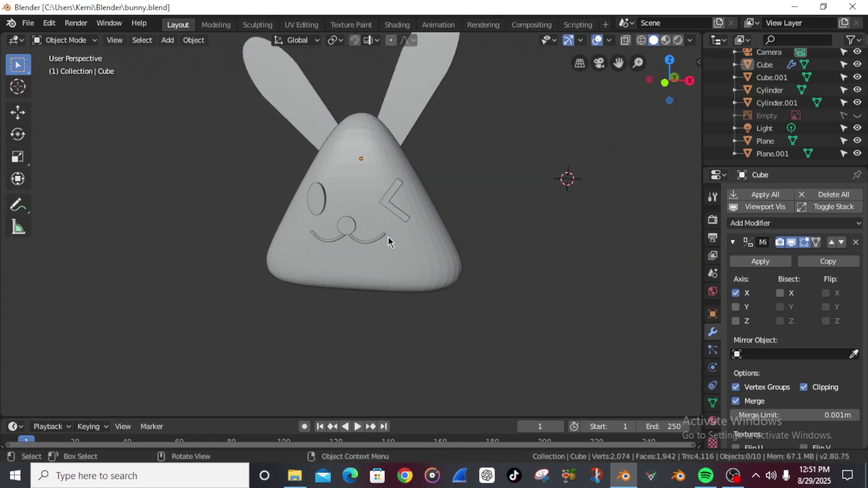
scroll(397, 218, "down", 3)
scroll(396, 236, "up", 8)
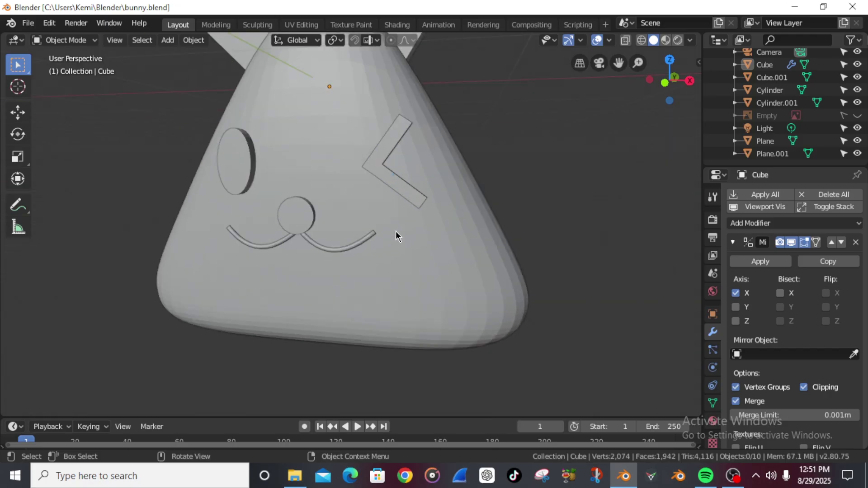
scroll(396, 234, "down", 3)
scroll(221, 192, "up", 1)
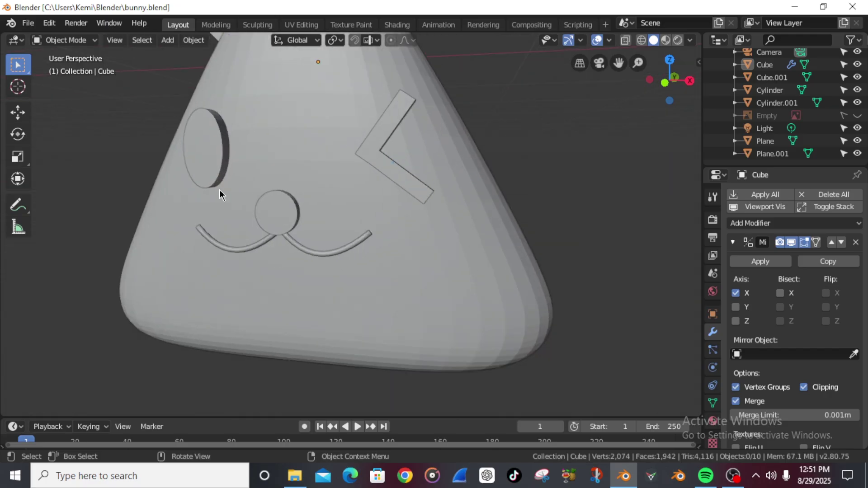
- Select the winking eye and the oval eye and join them into one object
left_click(211, 157)
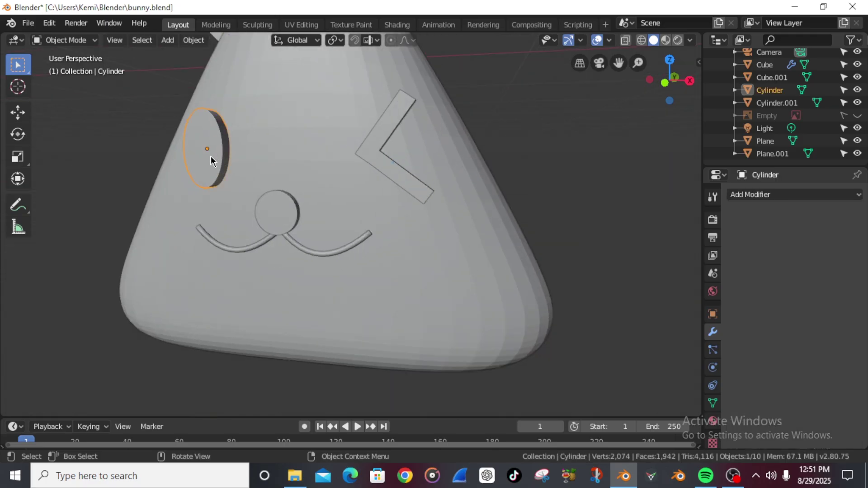
left_click(372, 151)
scroll(304, 169, "down", 3)
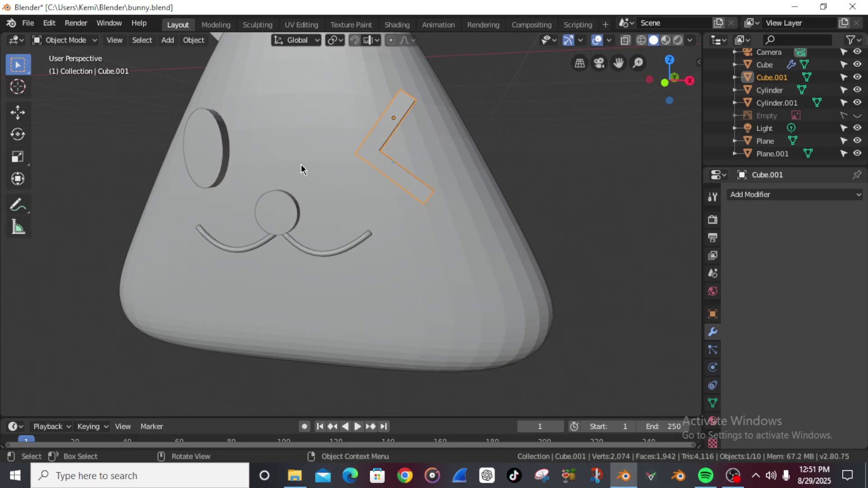
scroll(303, 170, "up", 2)
scroll(306, 171, "down", 2)
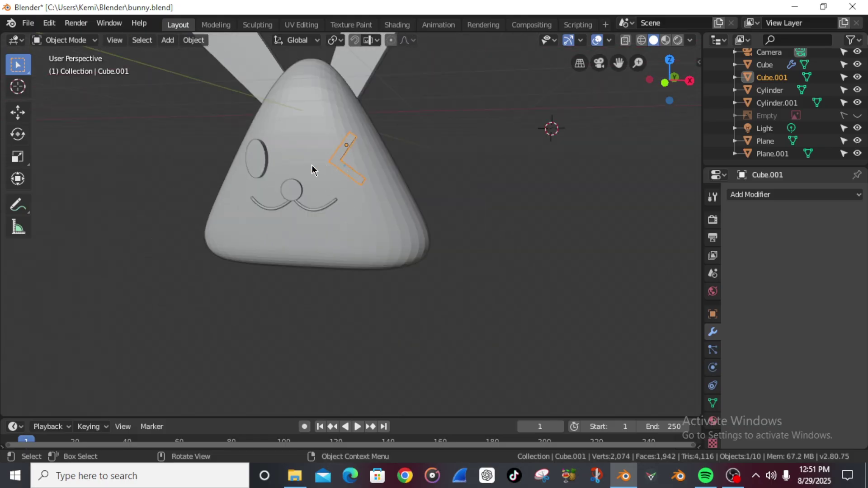
left_click(256, 163, "shift")
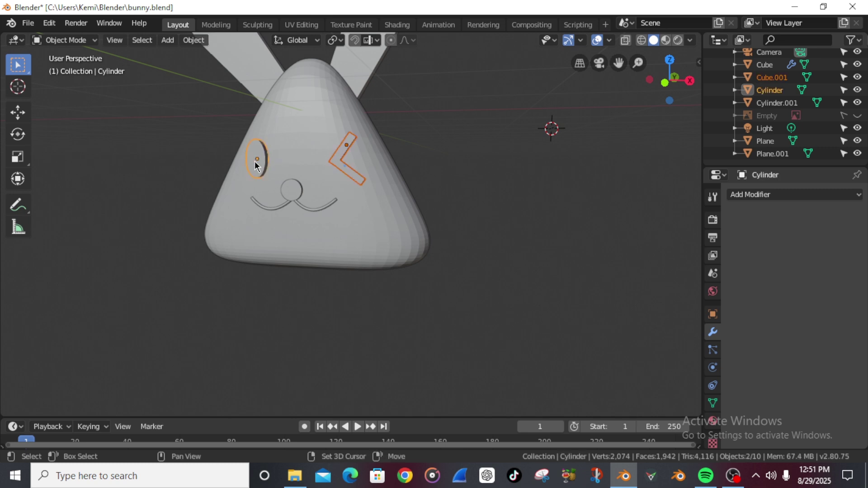
right_click(334, 161)
mouse_move(335, 161)
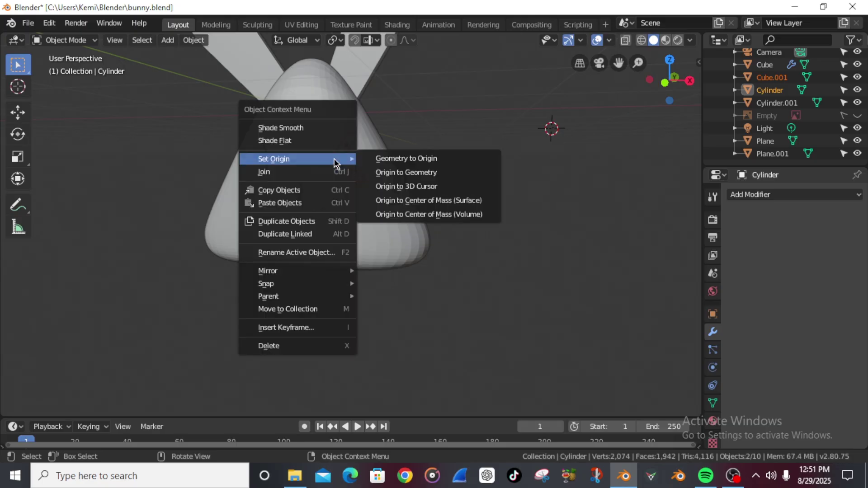
left_click(334, 171)
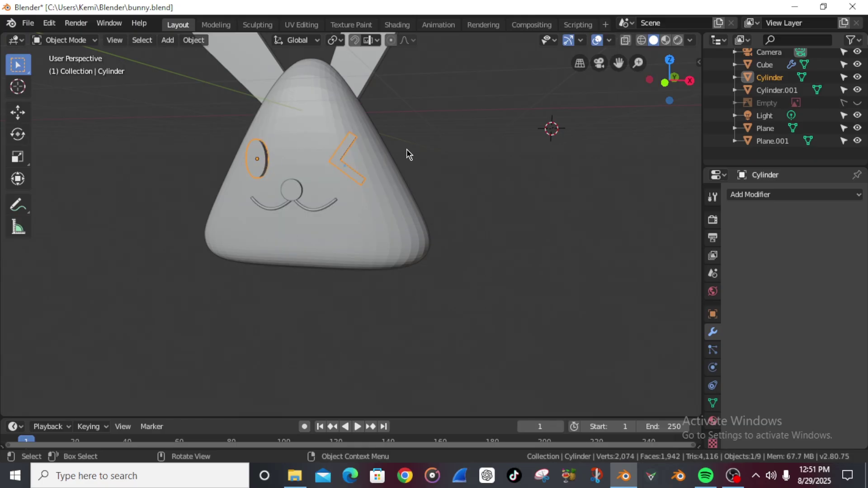
- In front view, select the two curved mouth pieces and join them into one object
key("KP_1")
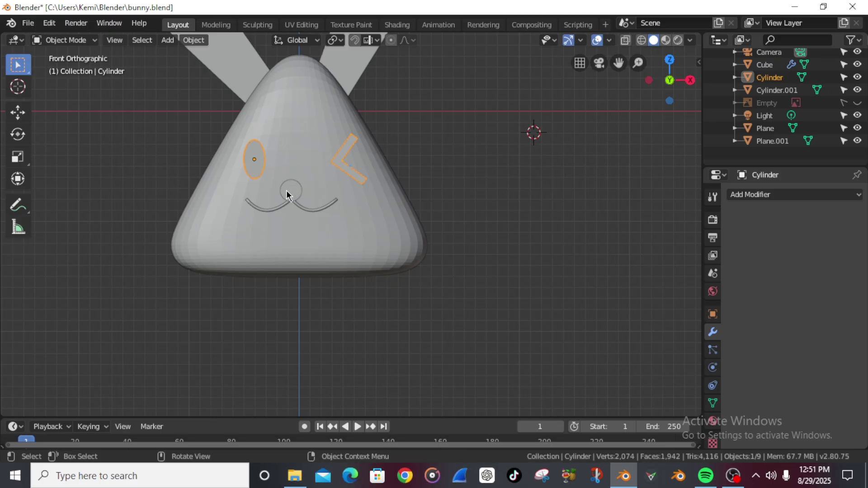
left_click(288, 204)
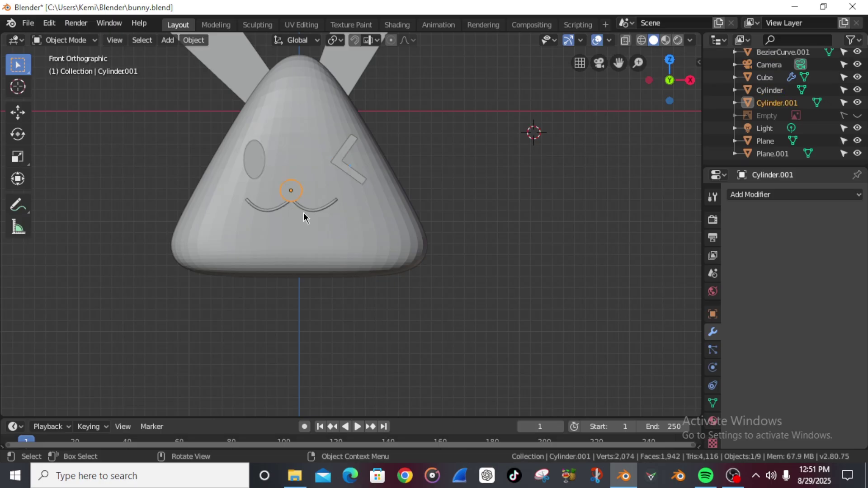
left_click(306, 211)
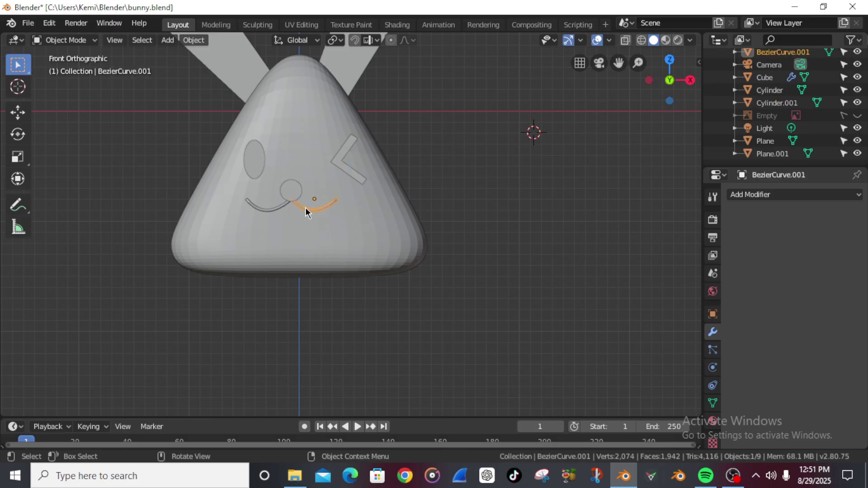
left_click(268, 211, "shift")
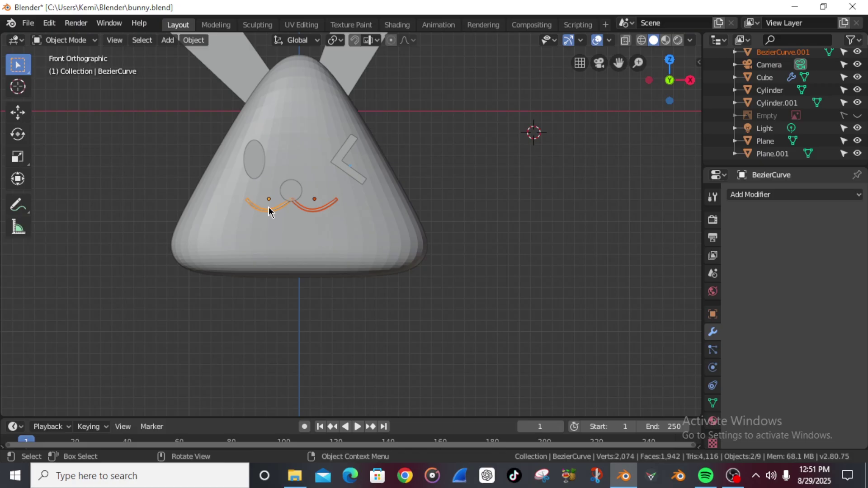
key("ctrl+j")
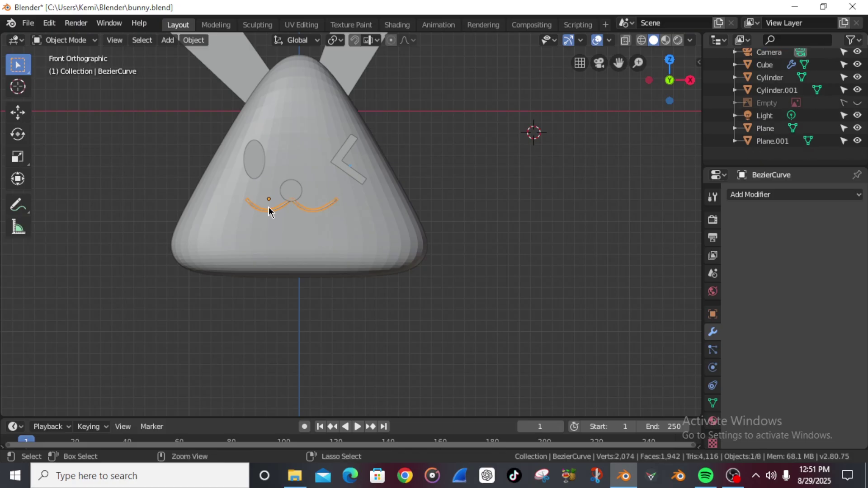
- Select the bunny's triangular head and apply smooth shading to it
left_click(316, 220)
scroll(295, 209, "down", 3)
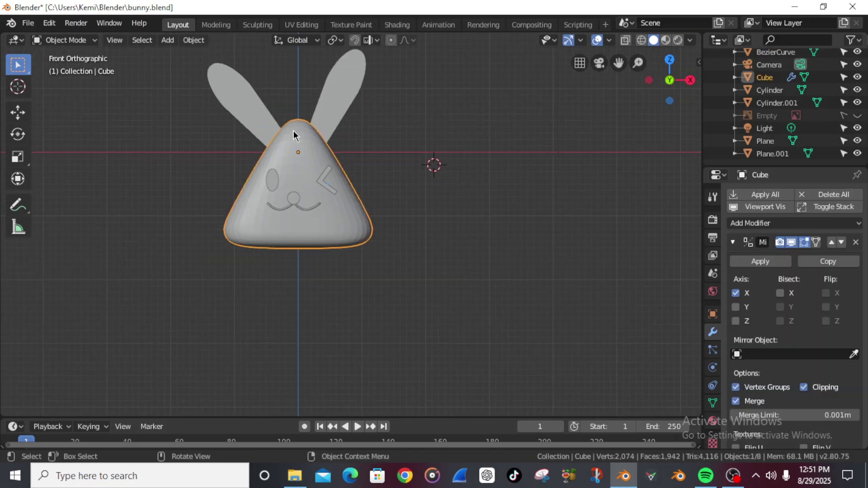
left_click(268, 112)
left_click(340, 116)
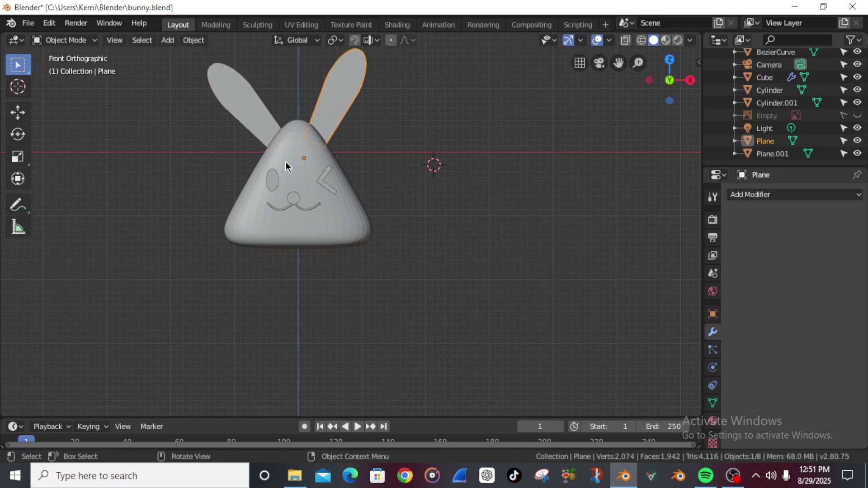
left_click(285, 192)
scroll(285, 192, "up", 3)
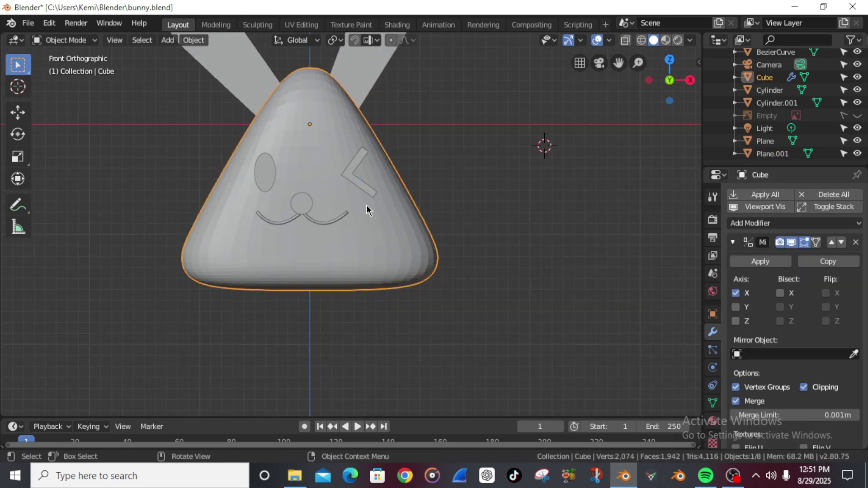
scroll(238, 231, "up", 2)
scroll(238, 231, "down", 1)
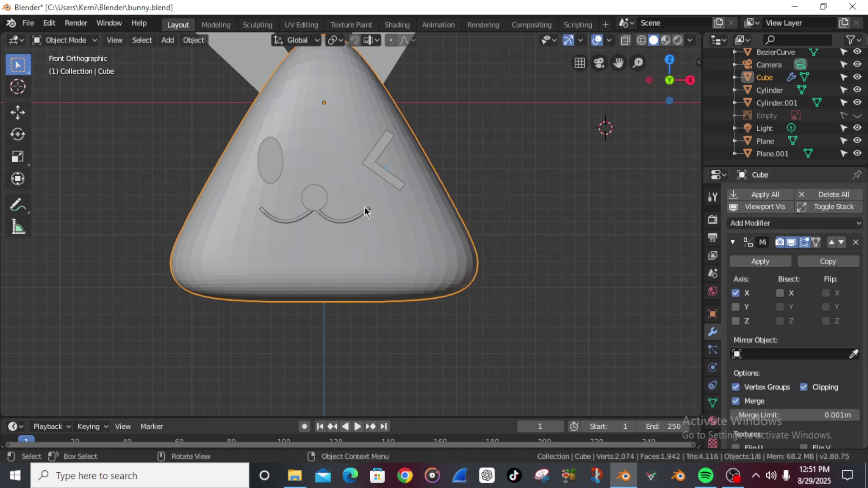
right_click(393, 221)
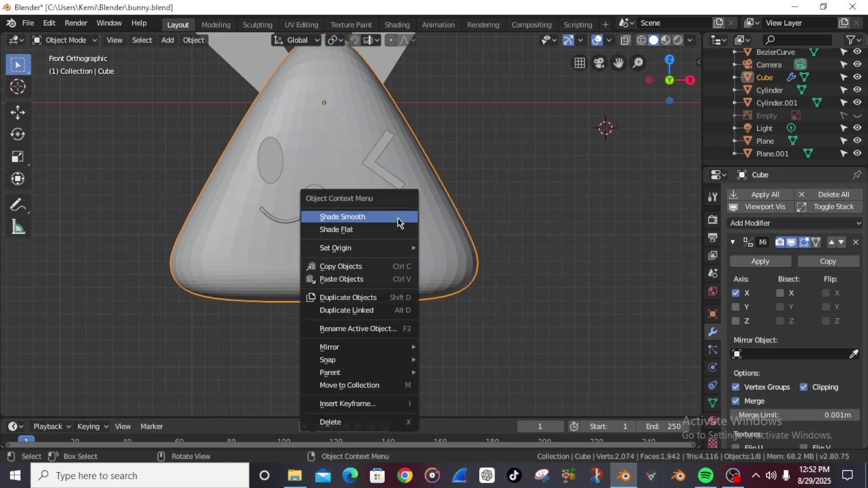
left_click(397, 218)
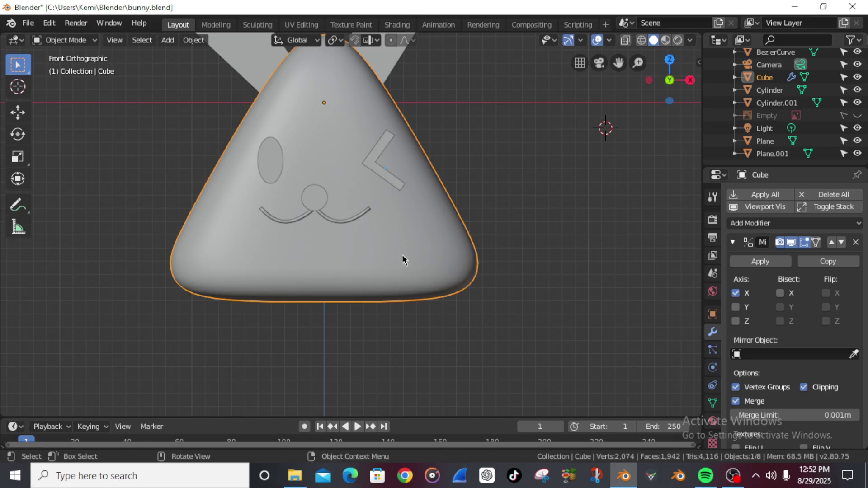
- Switch the head to flat shading and back to smooth shading to compare the two
right_click(413, 226)
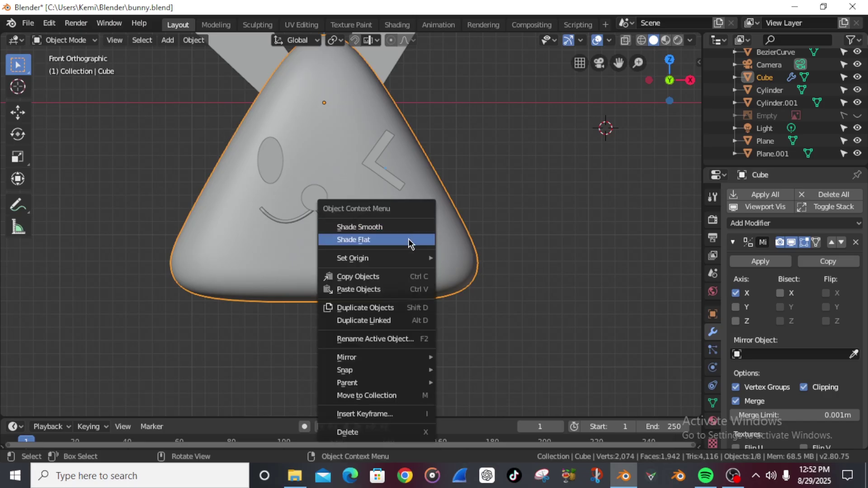
left_click(409, 240)
right_click(409, 234)
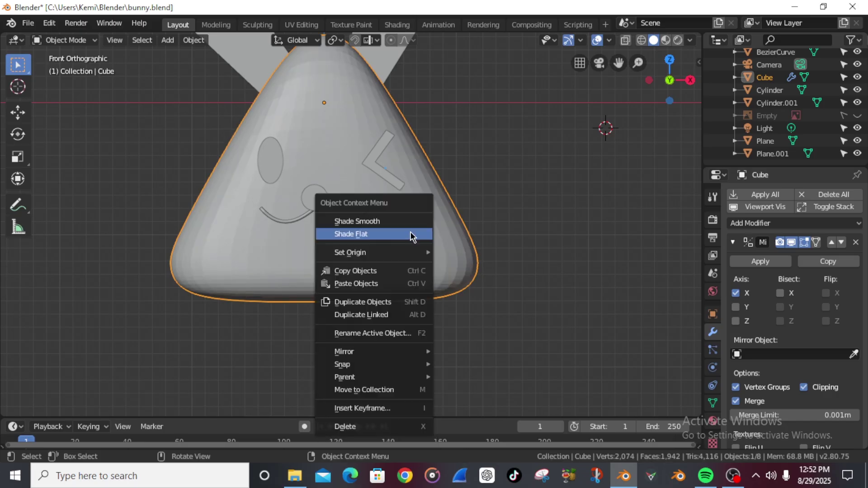
left_click(400, 221)
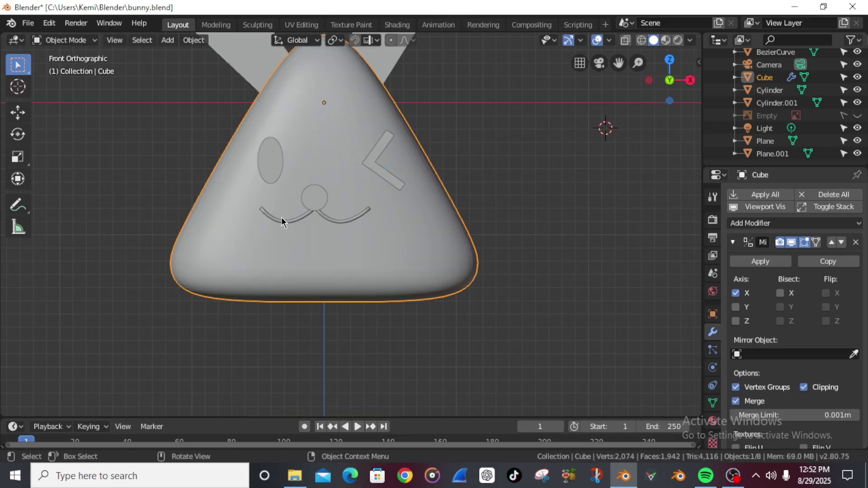
- Save bunny.blend and reapply smooth shading to the head
scroll(382, 208, "up", 3)
scroll(381, 217, "down", 4)
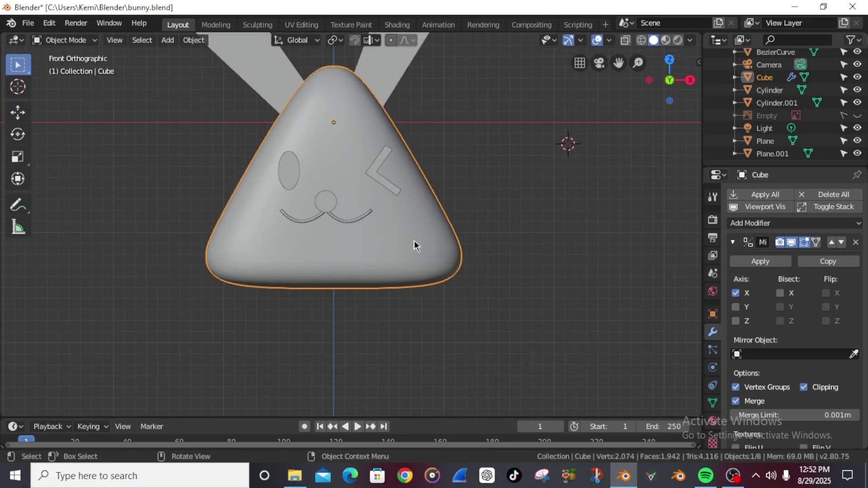
key("ctrl+s")
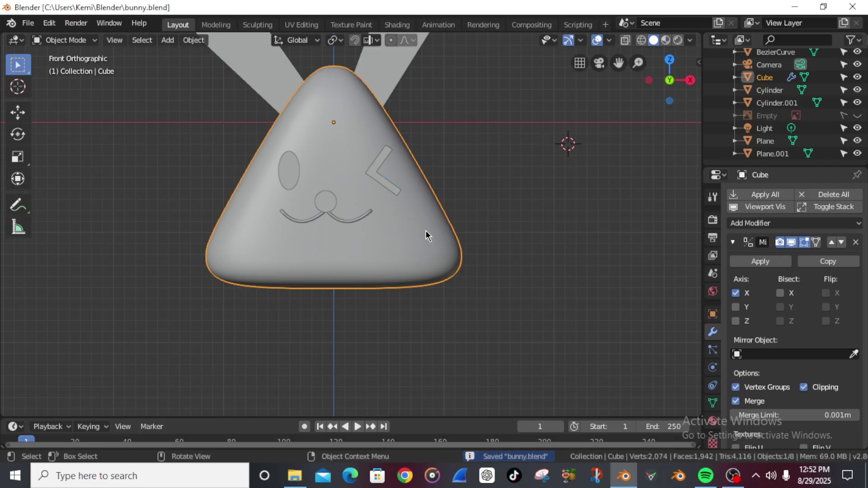
right_click(402, 222)
left_click(401, 219)
- Examine the whole bunny head and ears from the front and from the side
scroll(468, 144, "down", 4)
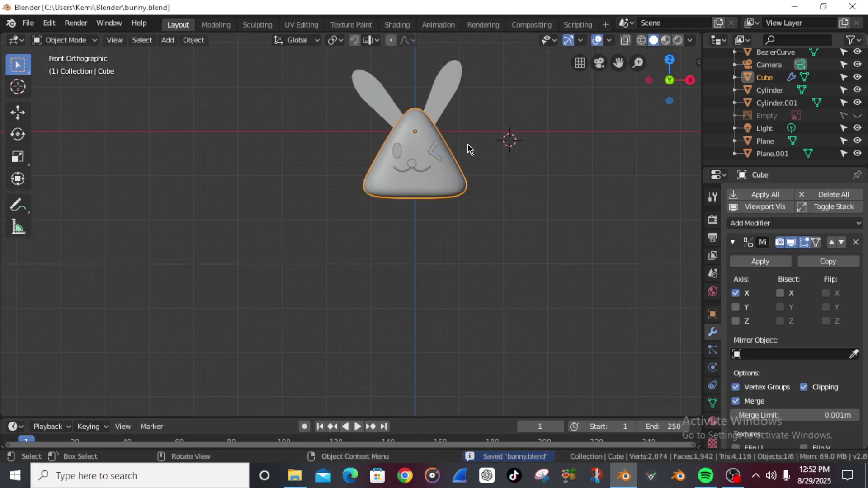
scroll(468, 144, "up", 3)
middle_click_drag(471, 149, 465, 210, "shift")
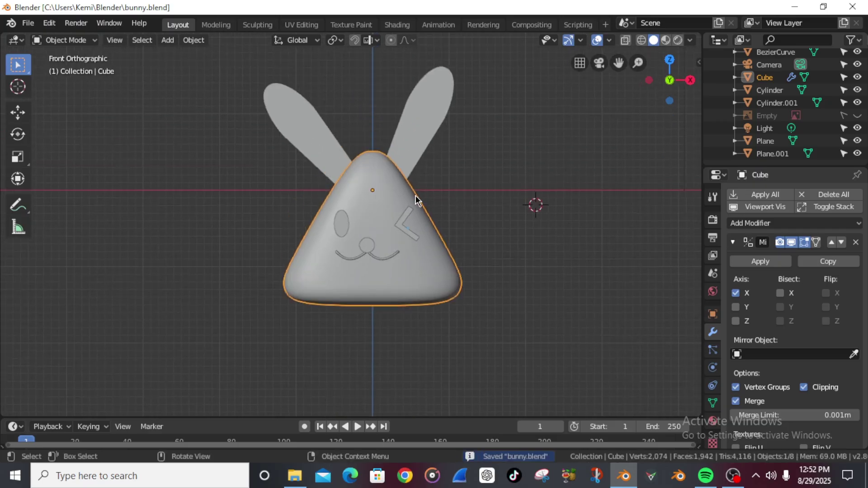
scroll(416, 199, "up", 2)
scroll(414, 198, "down", 2)
middle_click_drag(486, 203, 294, 204)
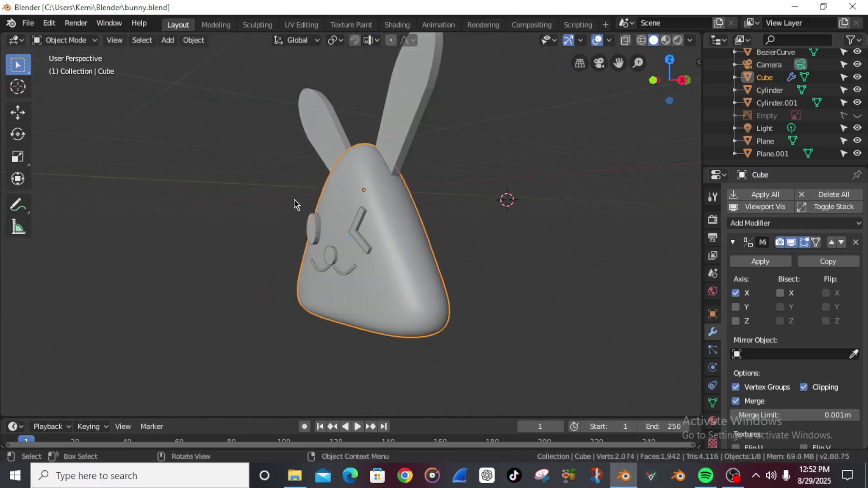
middle_click_drag(490, 210, 468, 194)
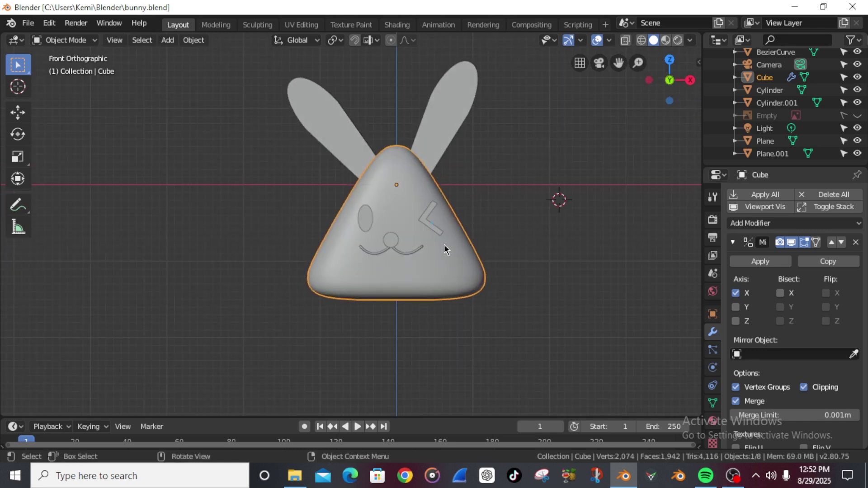
- Give the joined mouth a new material named "rabbit thing" and save bunny.blend
left_click(386, 240)
left_click(371, 253)
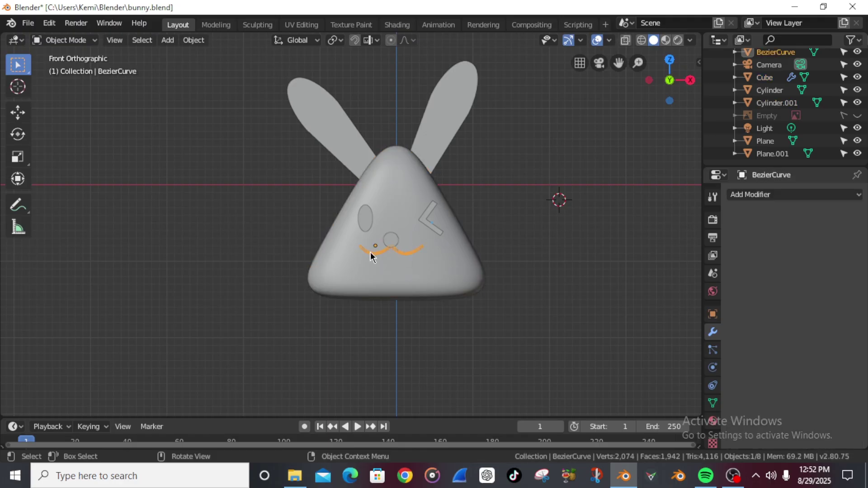
left_click(417, 252)
left_click(414, 252)
scroll(712, 432, "down", 1)
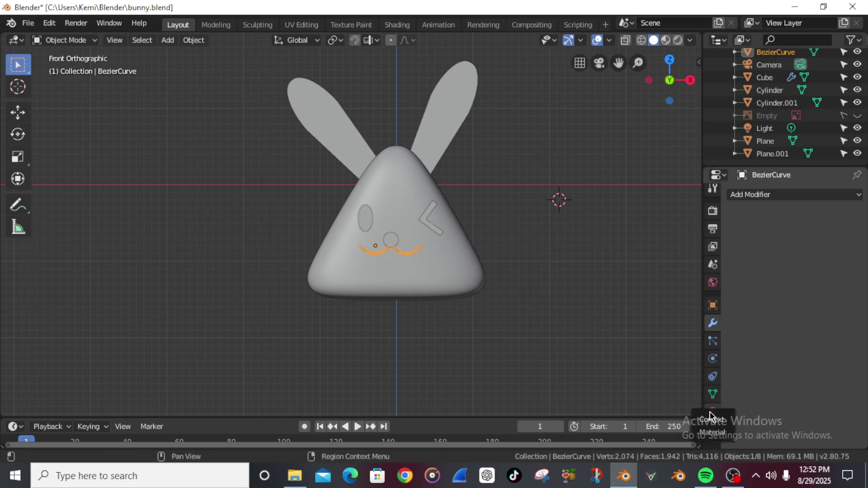
left_click(711, 412)
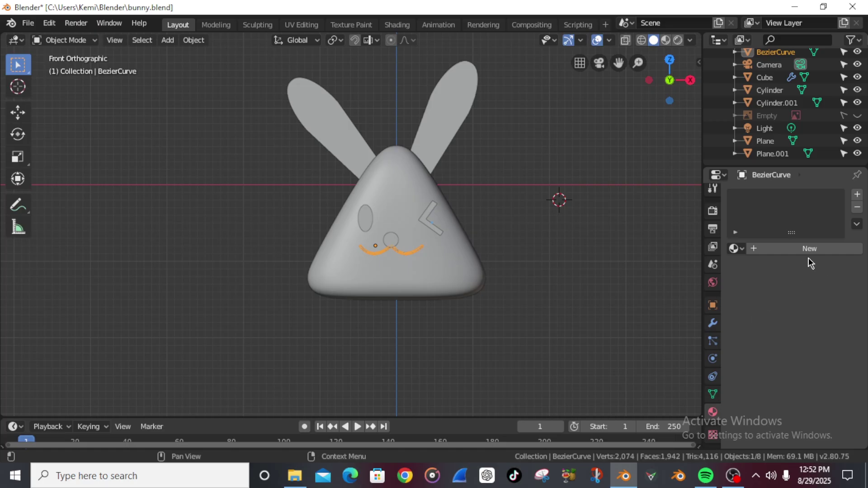
left_click(793, 254)
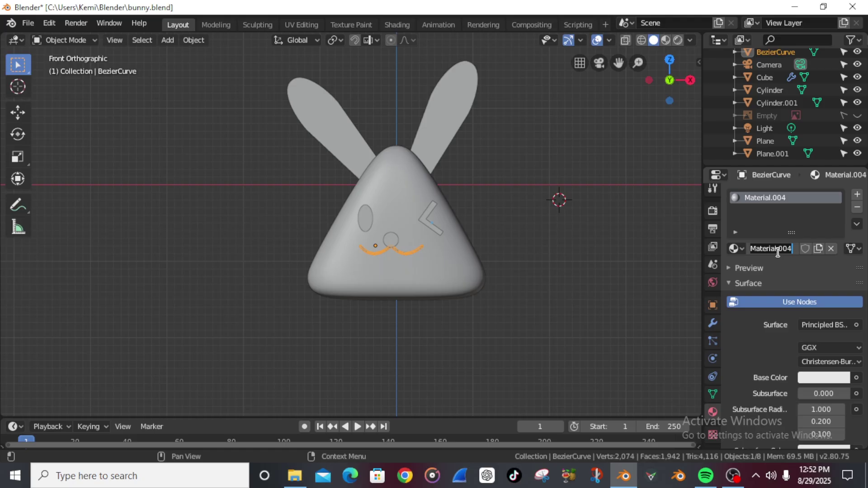
type("rabbut")
key("BackSpace")
key("Return")
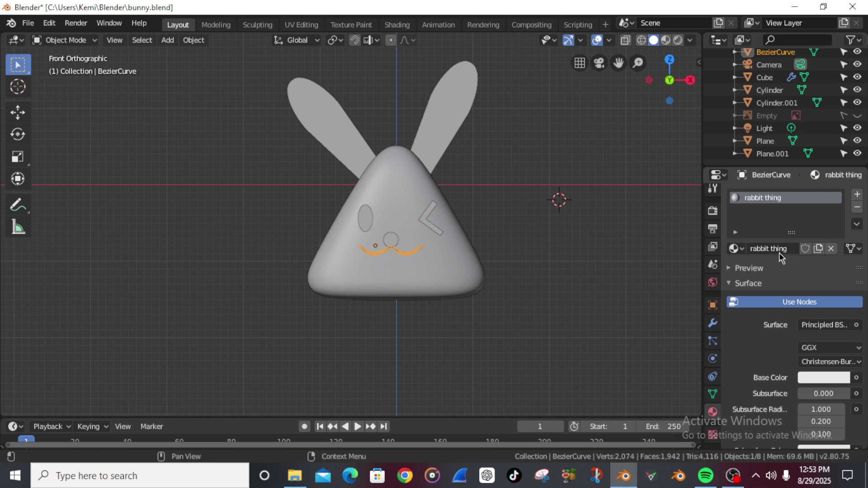
left_click(815, 382)
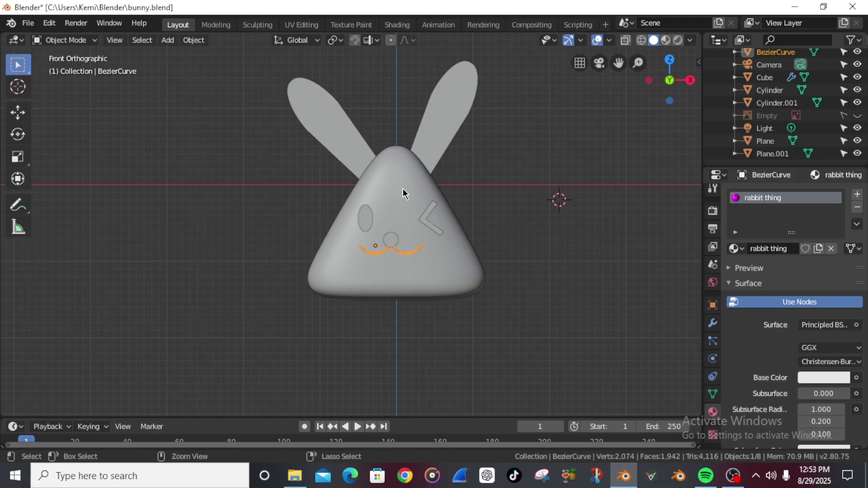
key("ctrl+s")
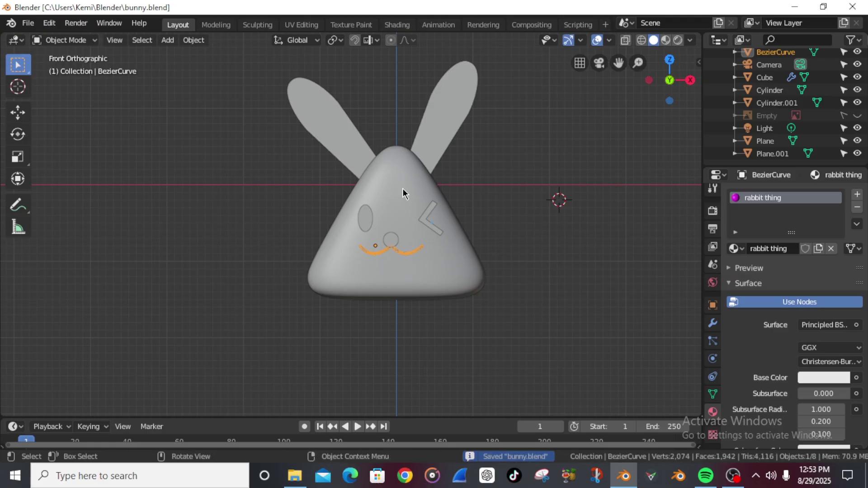
- Switch the viewport to material preview and darken the head material's base color to near-black, with a value of 0.040
left_click(665, 41)
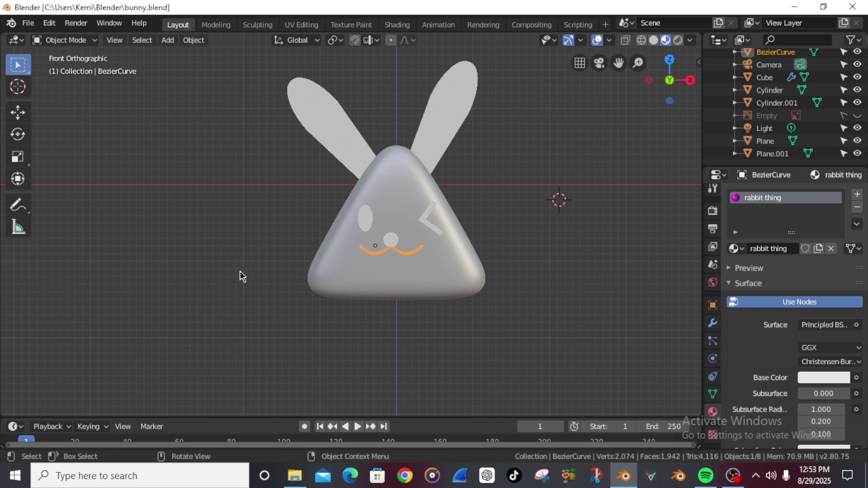
left_click(421, 265)
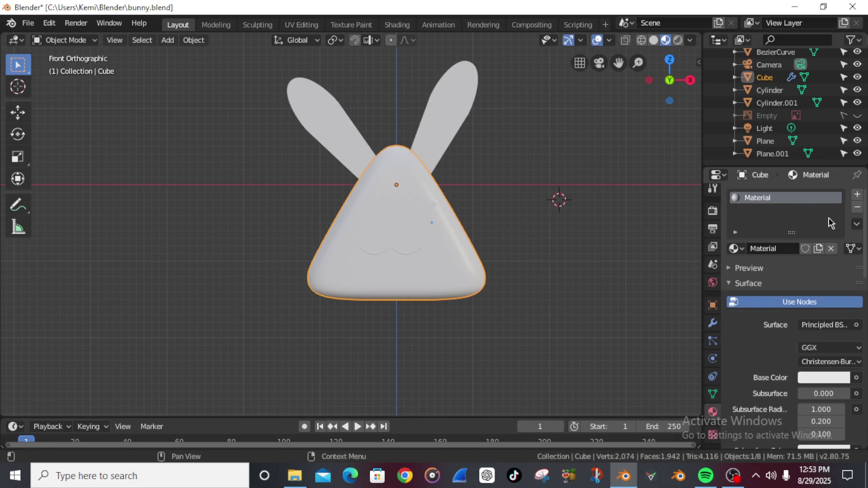
left_click(822, 383)
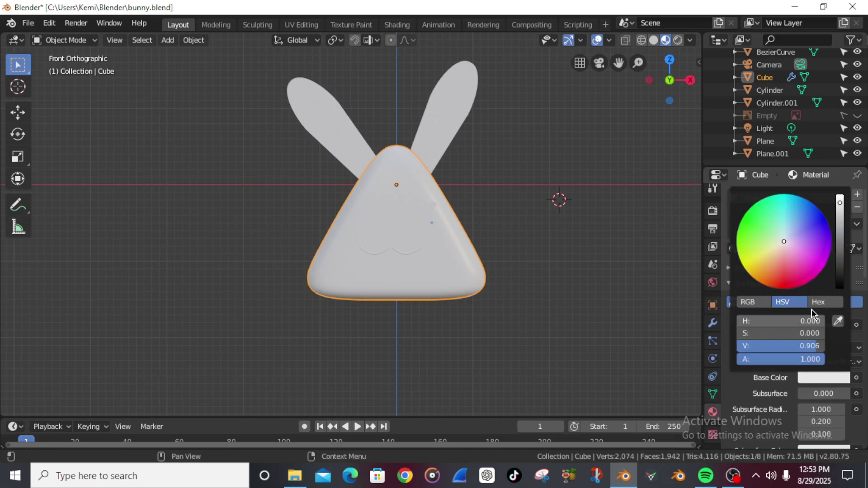
left_click(839, 290)
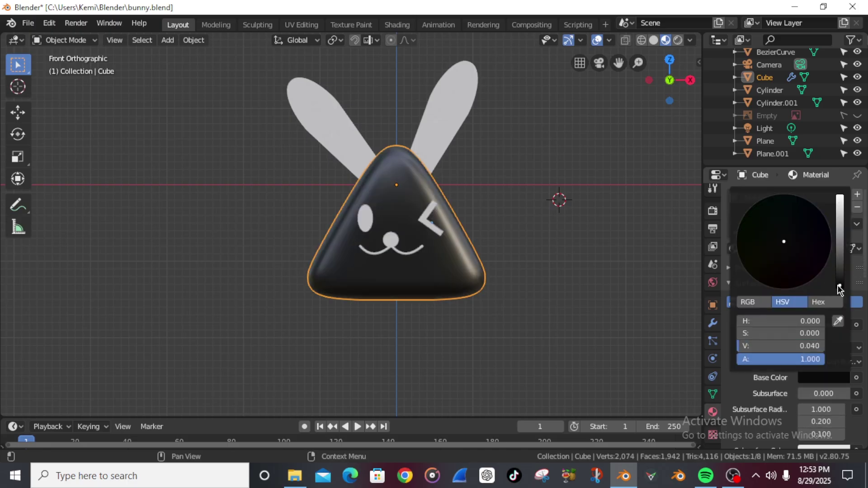
left_click(502, 199)
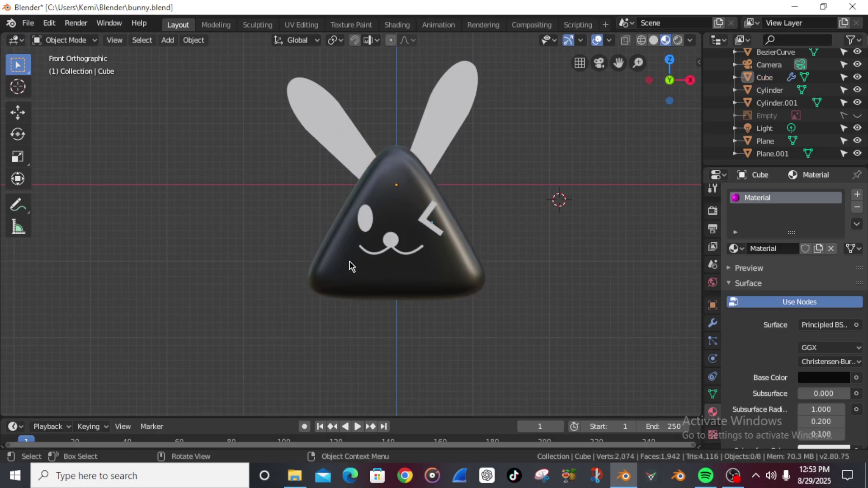
- Rename the bunny head's material to "rabbit head"
left_click(454, 83)
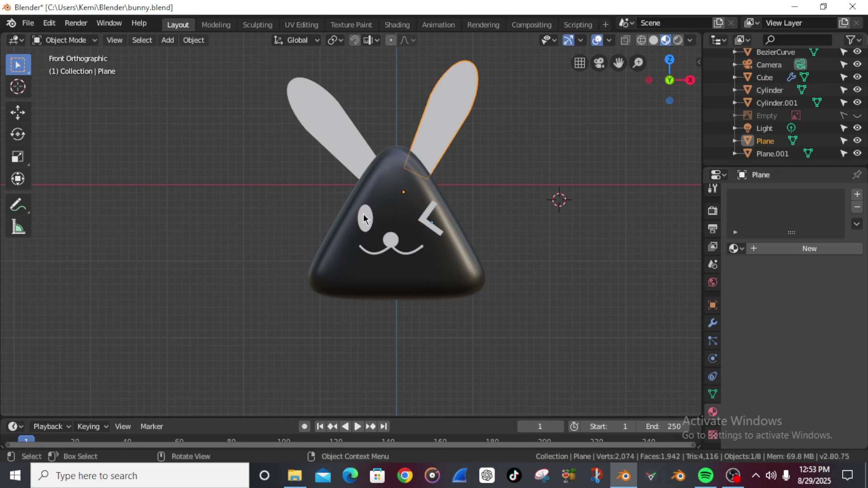
left_click(401, 206)
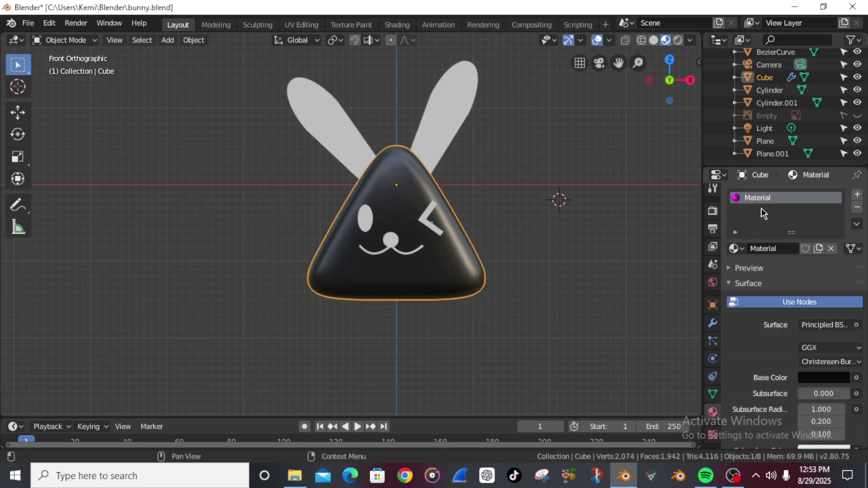
double_click(770, 248)
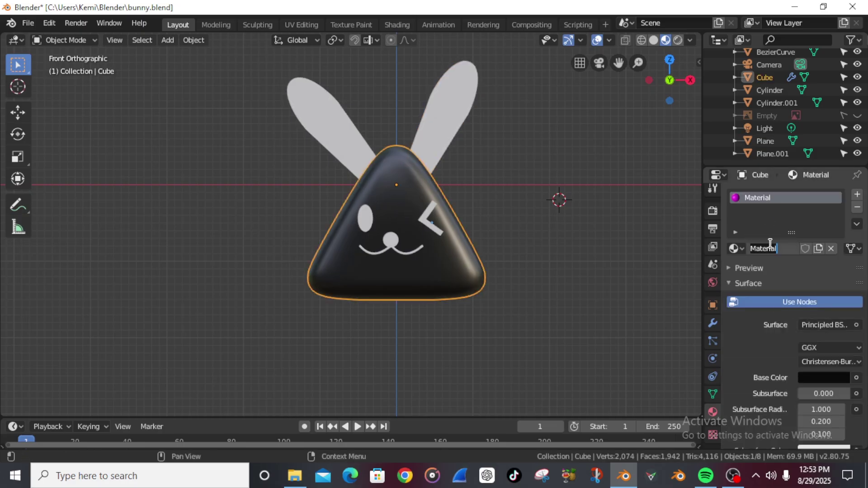
type("rabbit head")
key("Return")
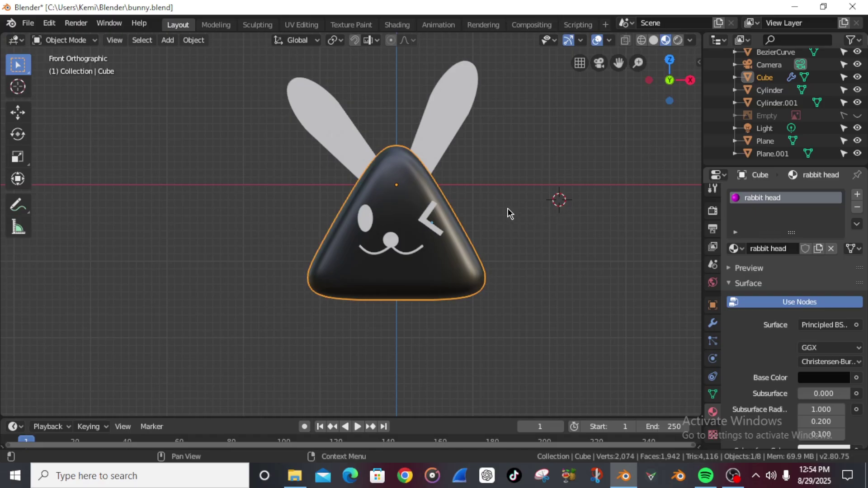
- Apply the existing "rabbit head" material to the ear above the winking eye
middle_click_drag(511, 218, 511, 286, "shift")
scroll(491, 273, "up", 1)
scroll(491, 273, "down", 1)
left_click(441, 172)
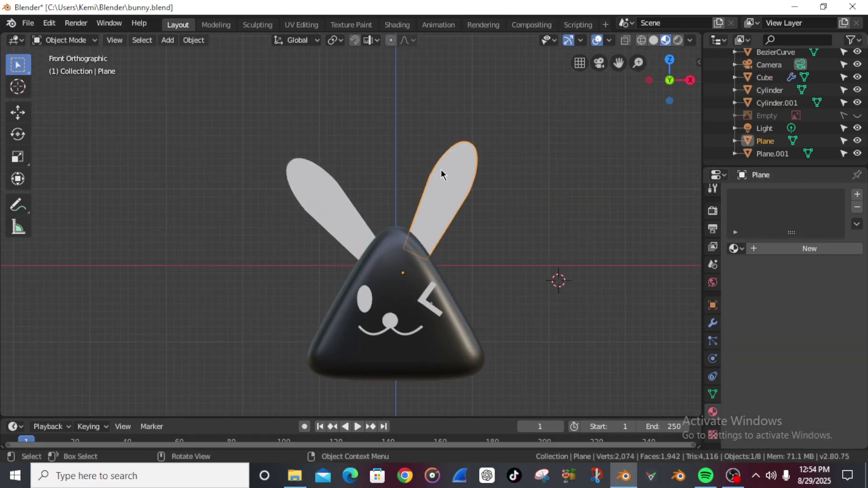
left_click(734, 248)
left_click(737, 249)
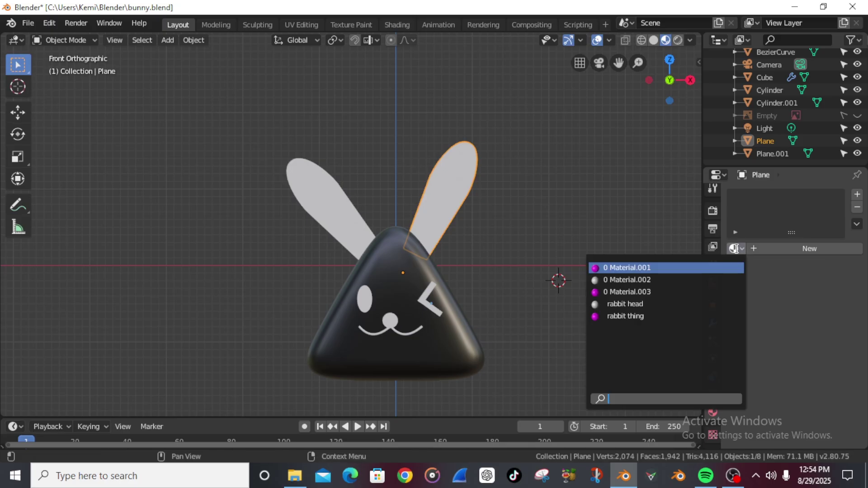
left_click(697, 305)
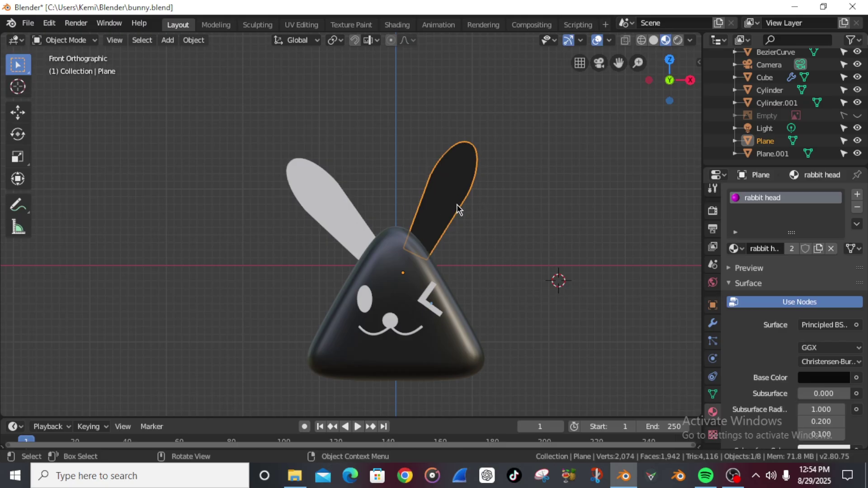
- Select only the inner face of the ear above the winking eye in face select mode, and return to Object Mode
key("Tab")
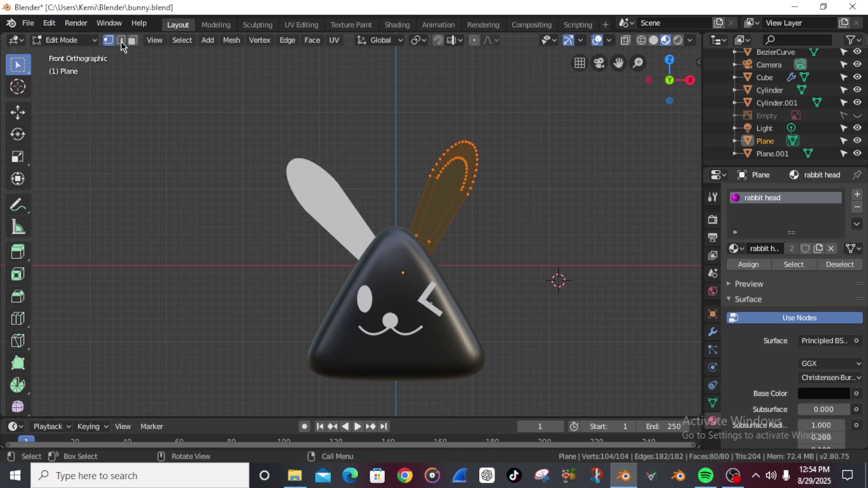
left_click(133, 40)
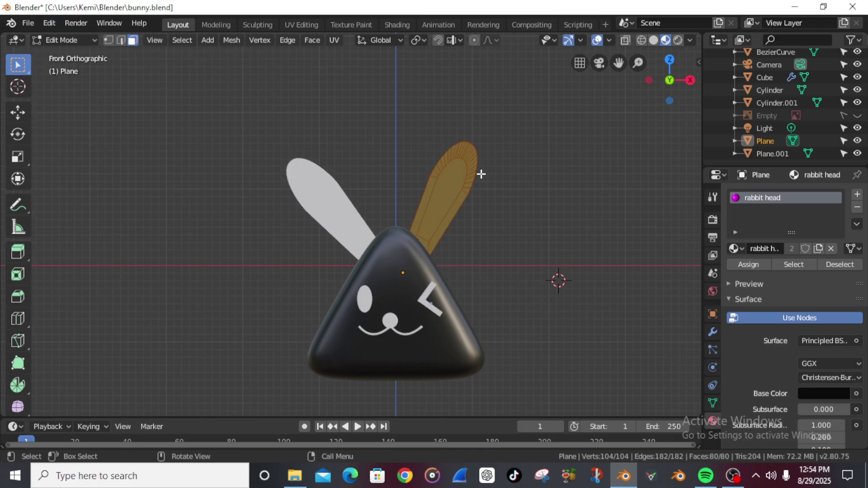
left_click(109, 41)
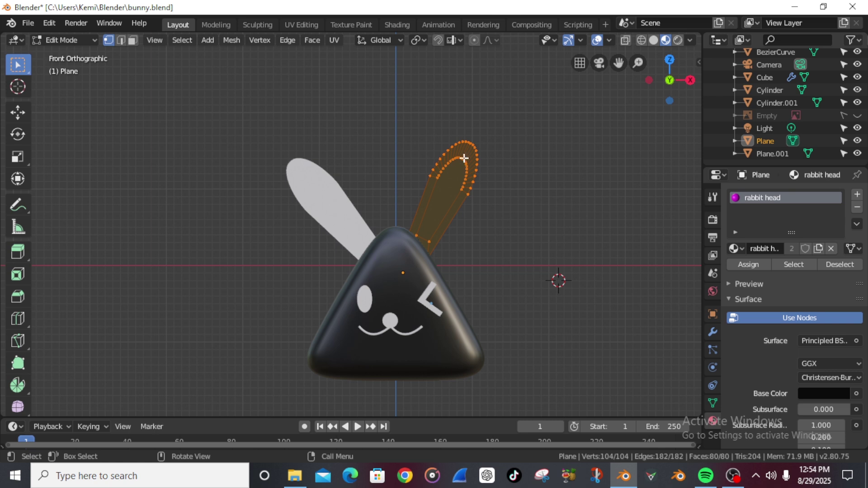
left_click(456, 171, "alt")
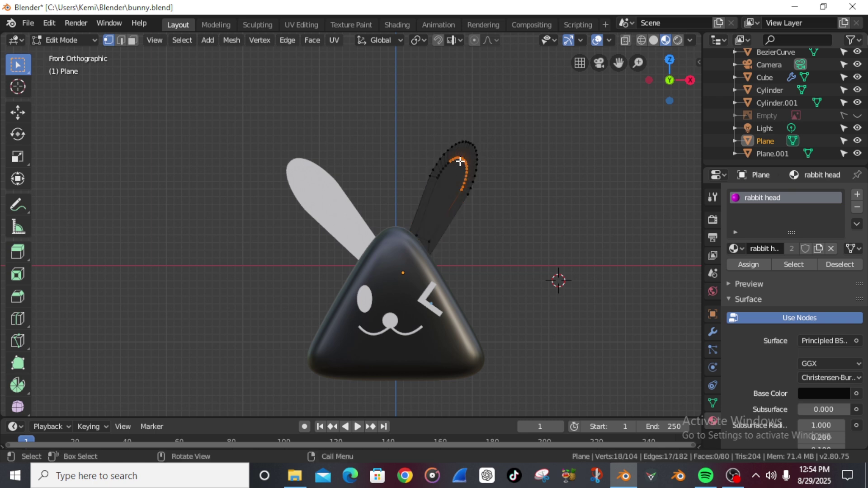
key("b")
left_click_drag(458, 155, 448, 195)
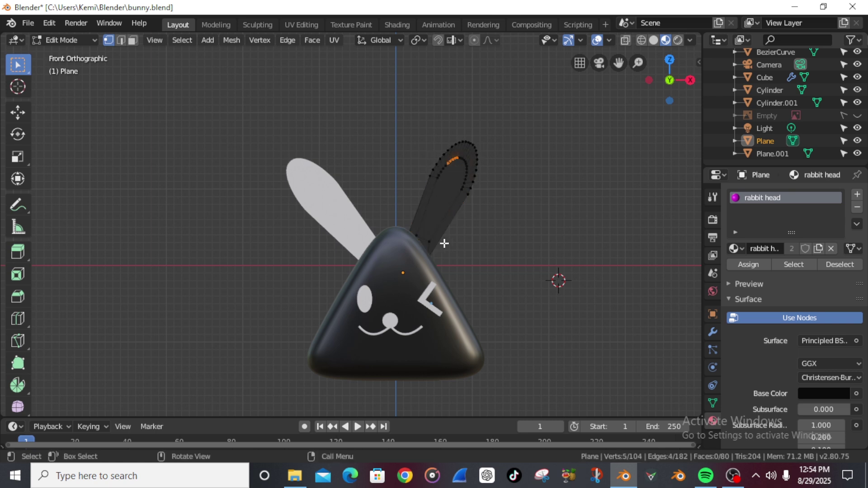
key("b")
left_click_drag(416, 229, 437, 256)
left_click(132, 41)
left_click(449, 187)
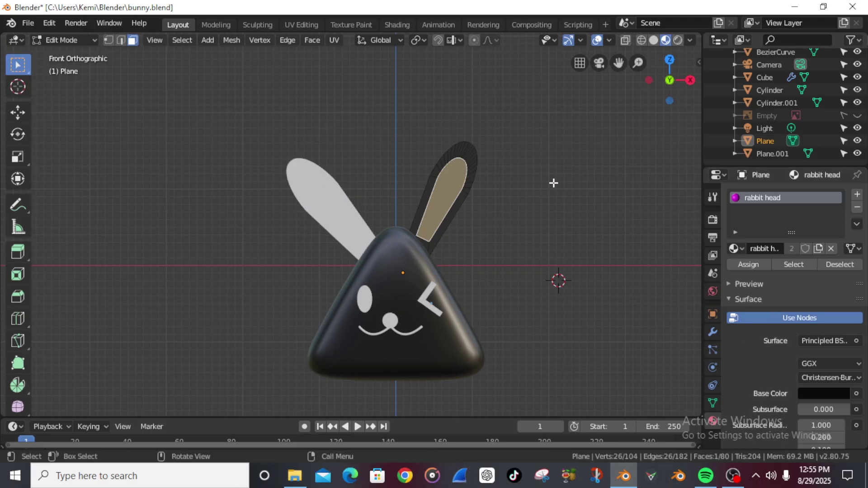
key("Tab")
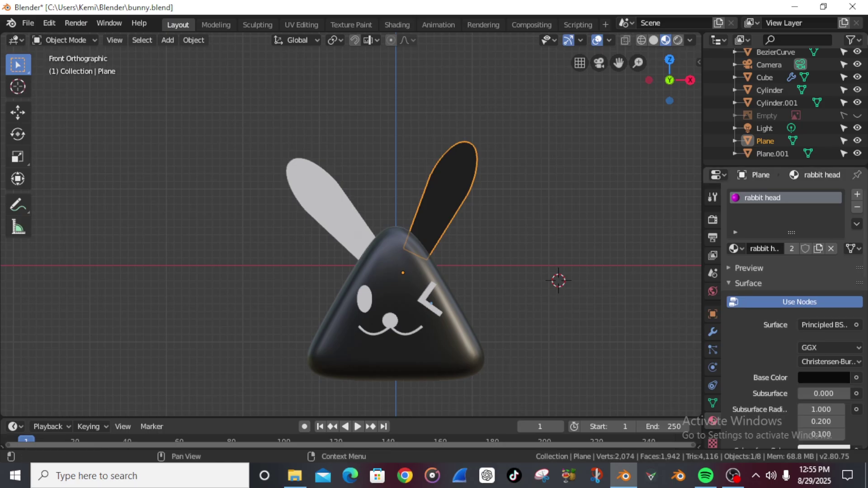
- Add a second material slot to this ear with a new material named "inner ear", and save bunny.blend
left_click(857, 195)
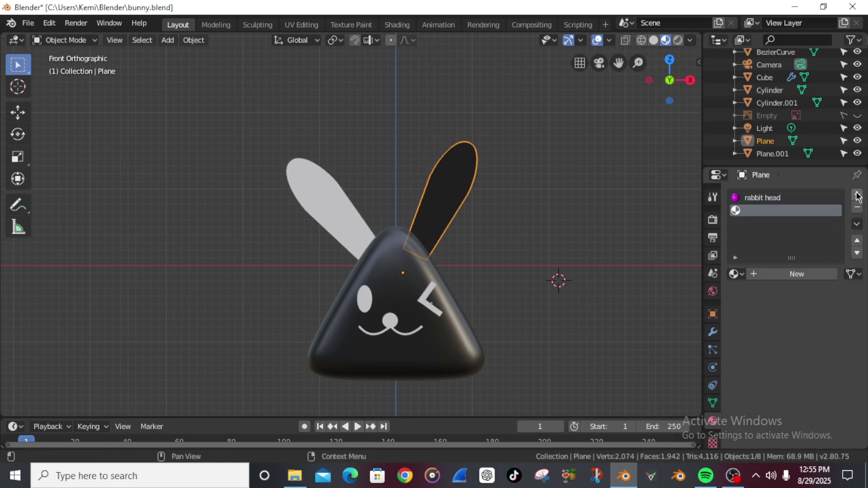
left_click(782, 274)
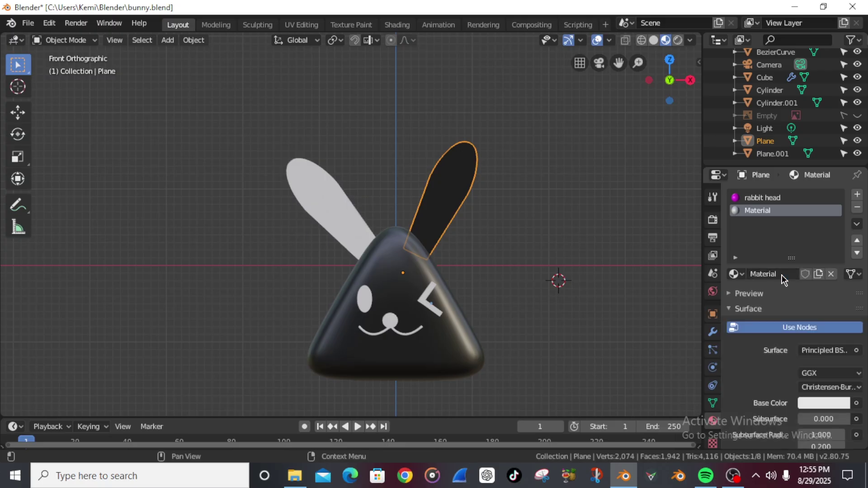
double_click(776, 274)
type("inner ear")
key("Return")
key("ctrl+s")
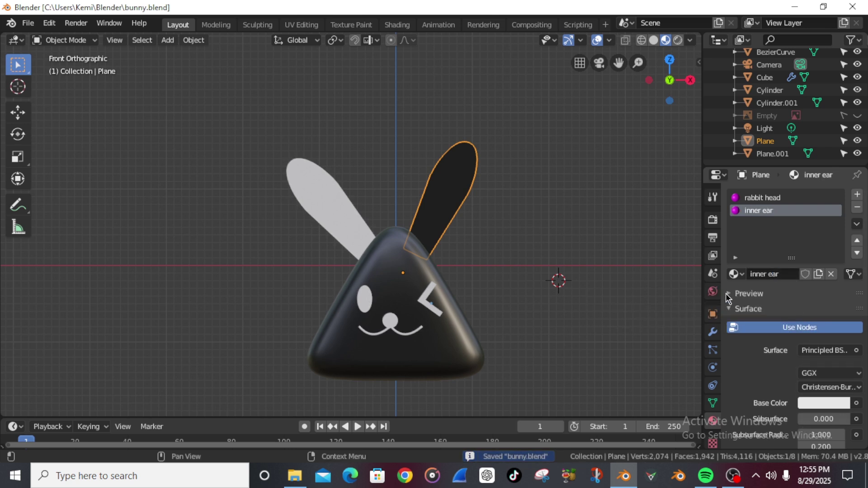
- Set the "inner ear" material's base color to pink and assign it to the ear's selected inner face
left_click(840, 403)
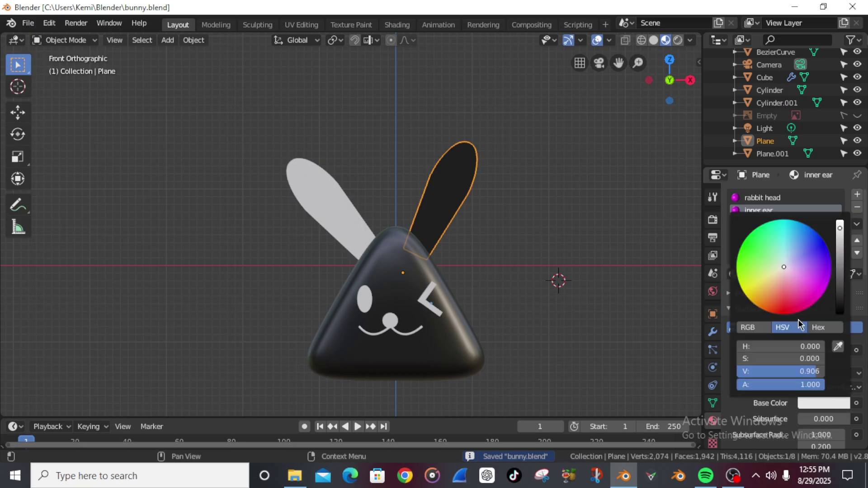
left_click(794, 295)
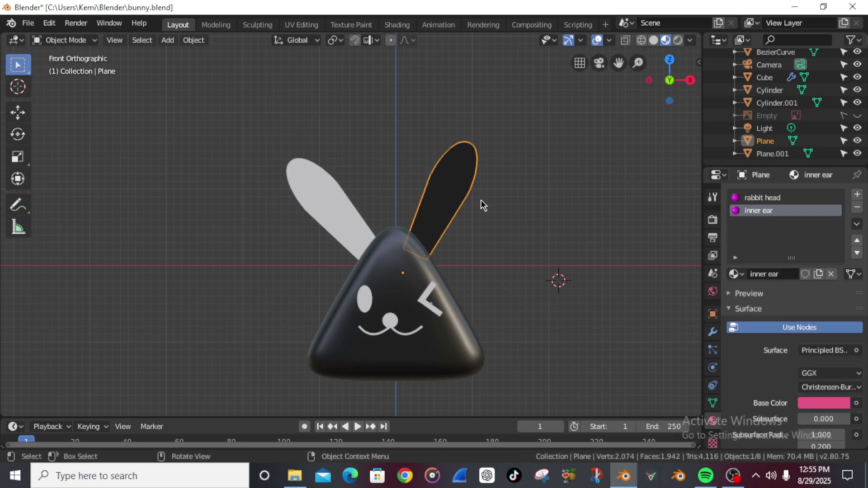
key("Tab")
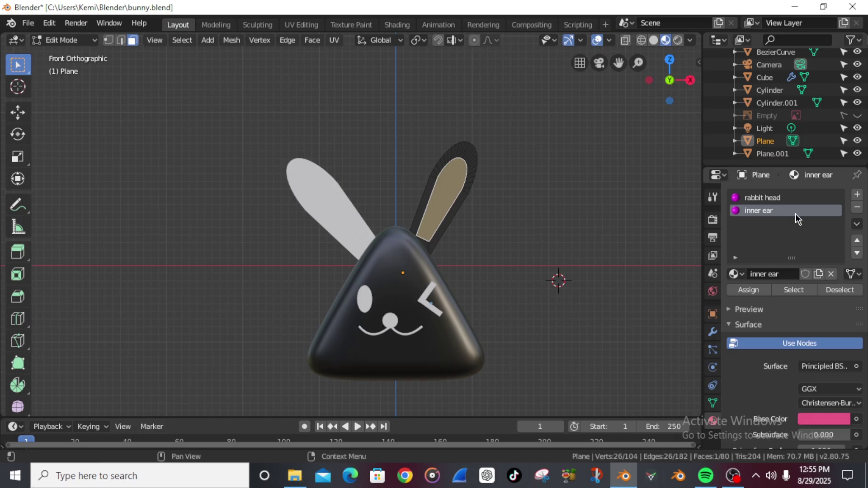
left_click(749, 291)
key("Tab")
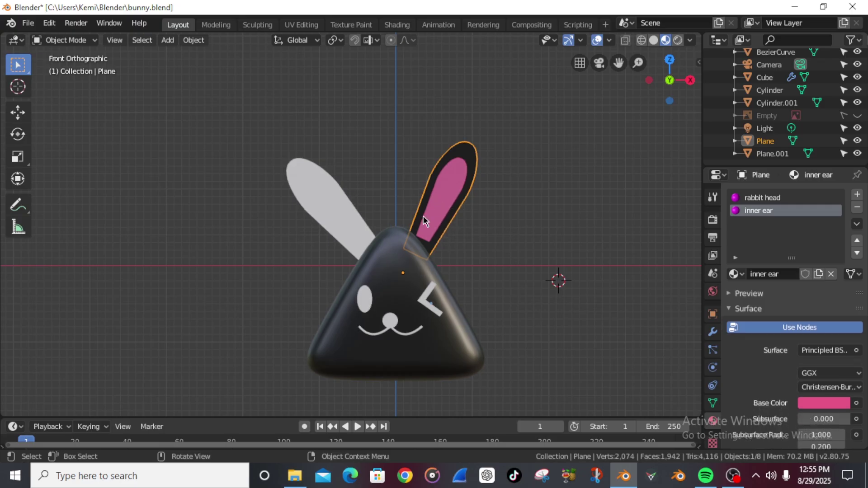
key("Tab")
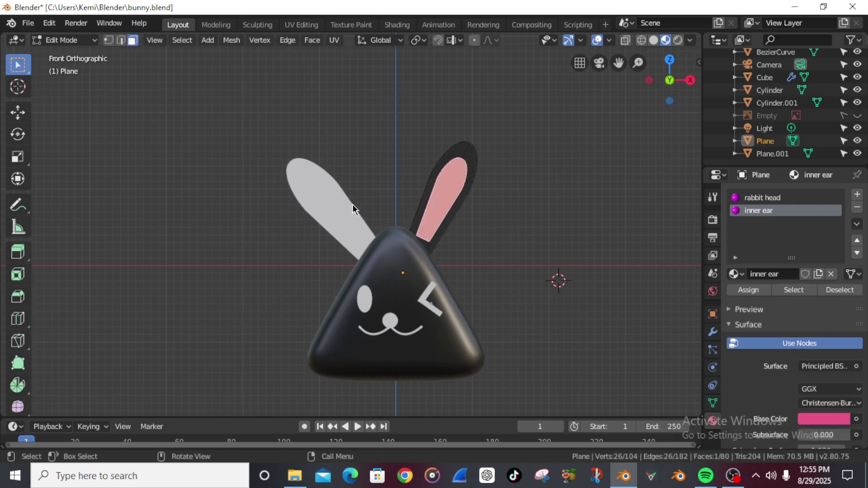
key("Tab")
- Apply the "rabbit head" material to the ear above the oval eye and select that ear's inner face in Edit Mode
left_click(328, 196)
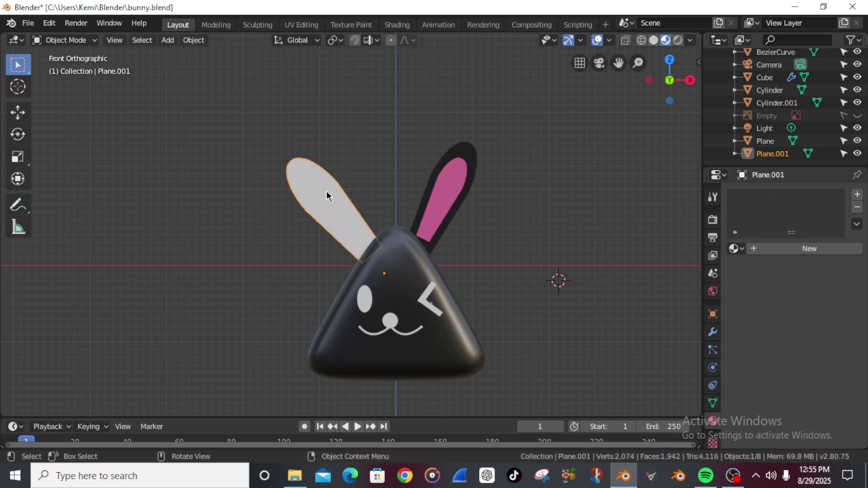
left_click(735, 248)
left_click(625, 317)
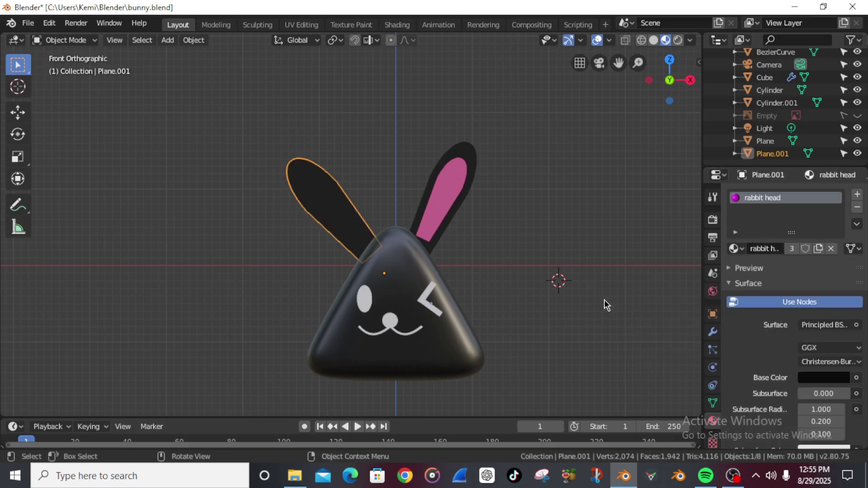
key("Tab")
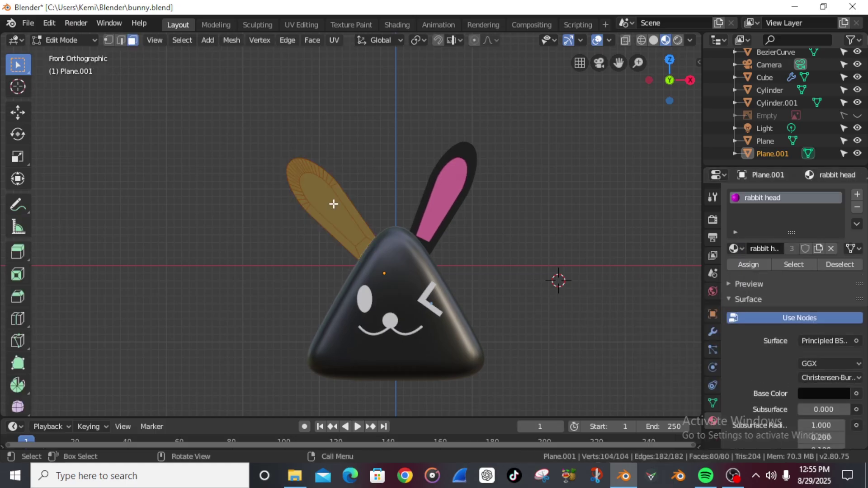
left_click(334, 204)
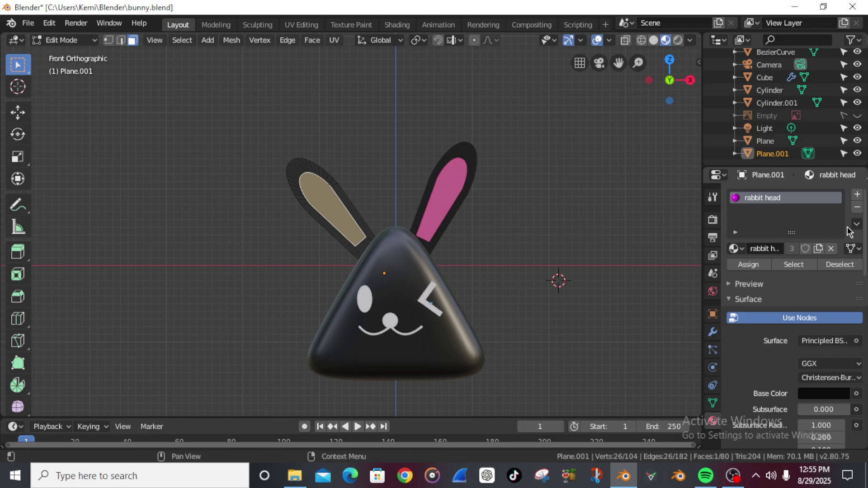
left_click(741, 252)
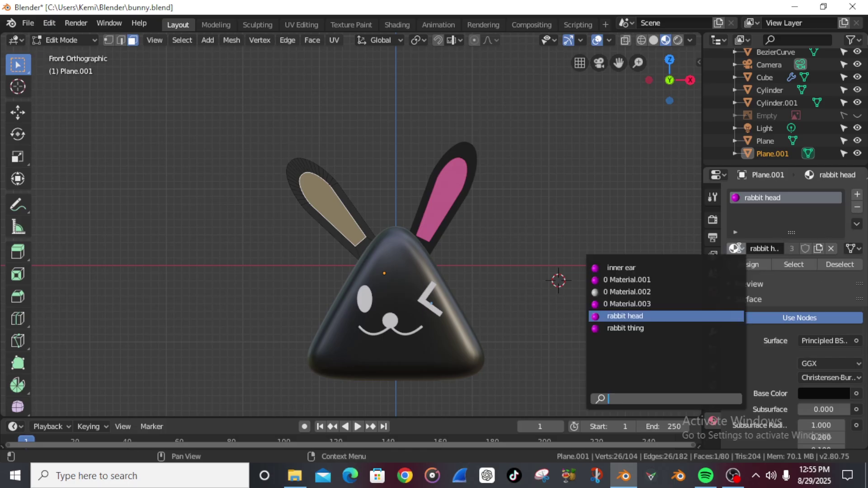
left_click(660, 265)
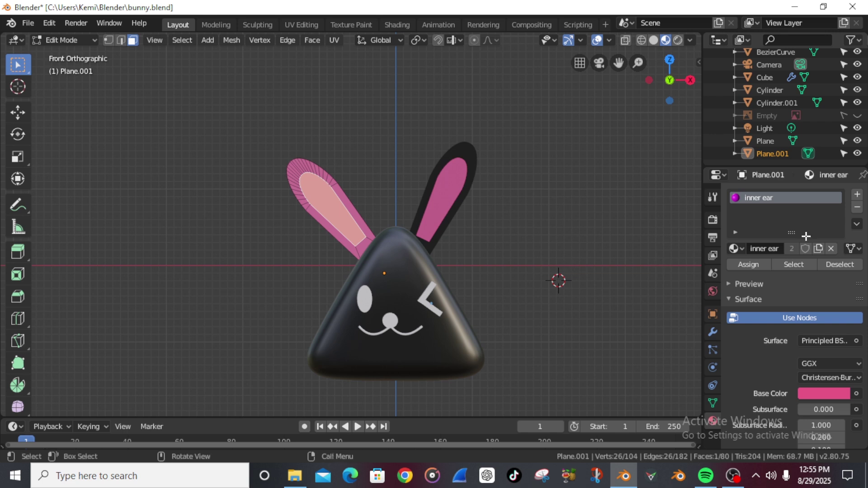
left_click(733, 250)
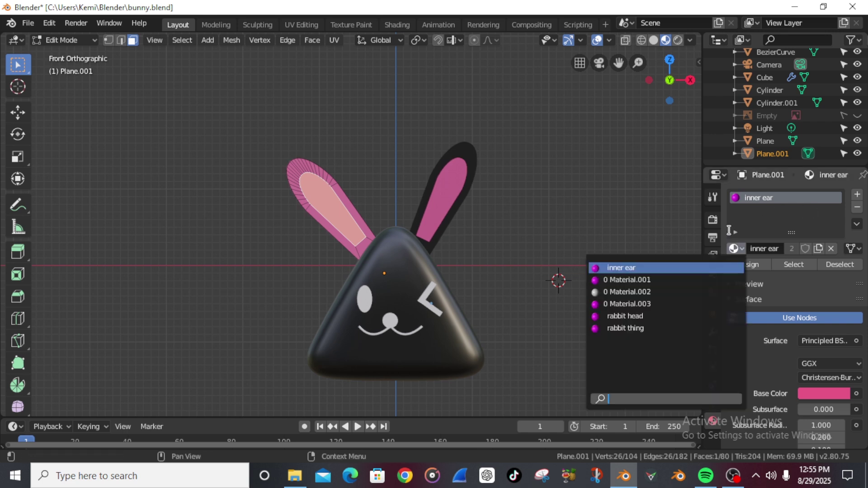
left_click(665, 315)
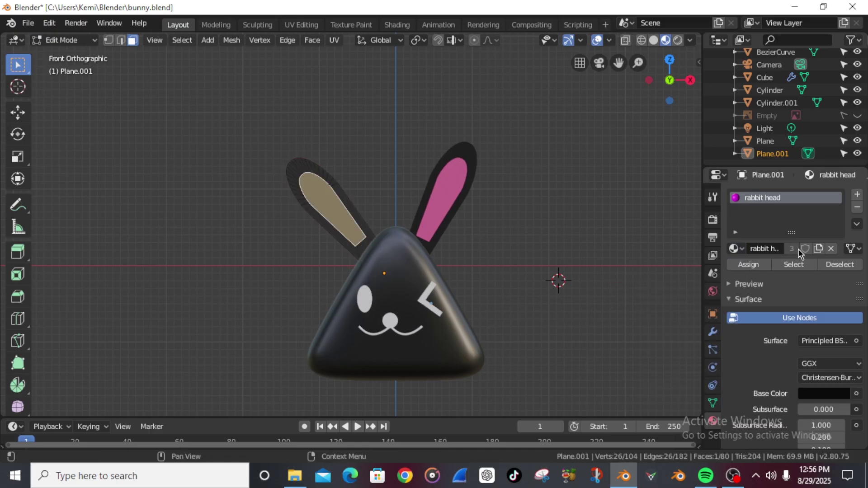
- Add a second slot with the "inner ear" material, assign it to this ear's selected inner face, and save bunny.blend
left_click(858, 195)
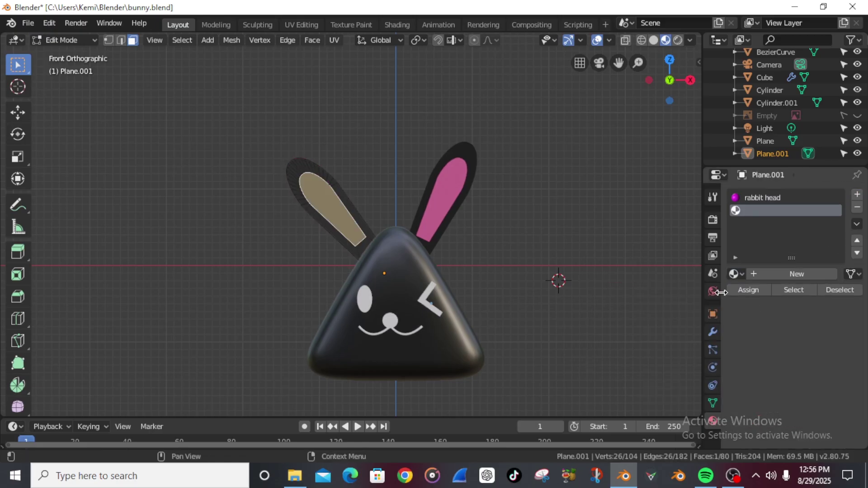
left_click(736, 274)
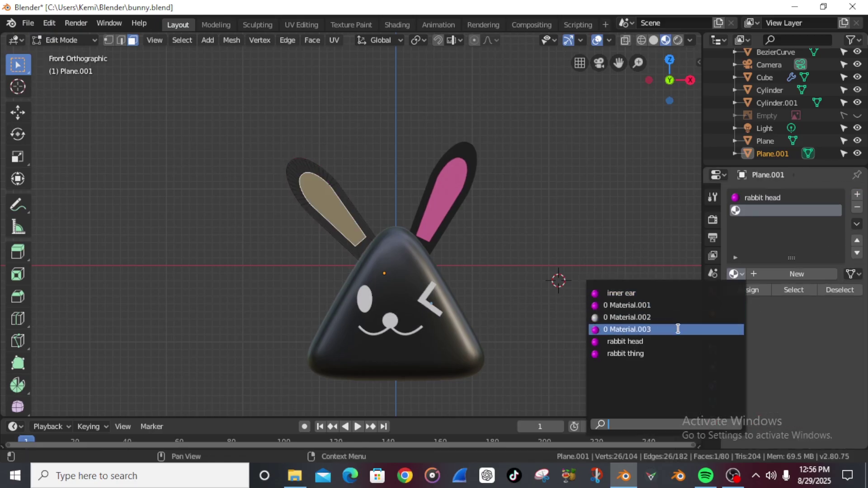
left_click(680, 293)
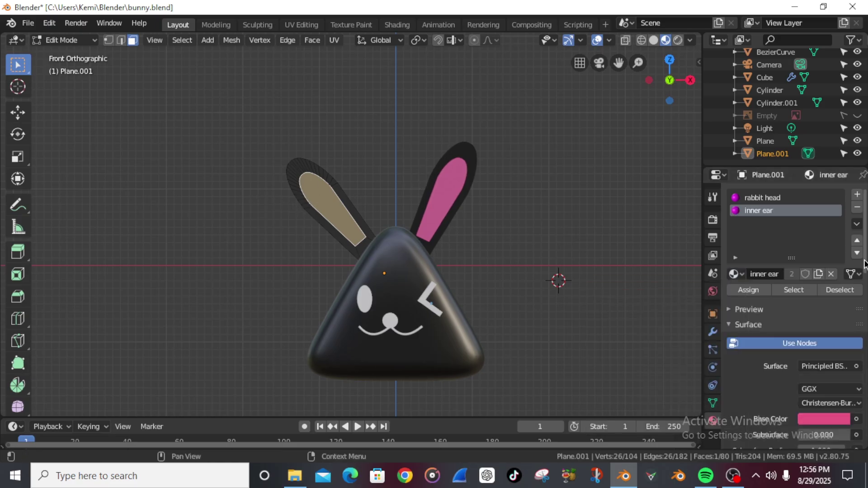
left_click(748, 290)
left_click(574, 255)
scroll(479, 254, "down", 4)
scroll(480, 255, "up", 2)
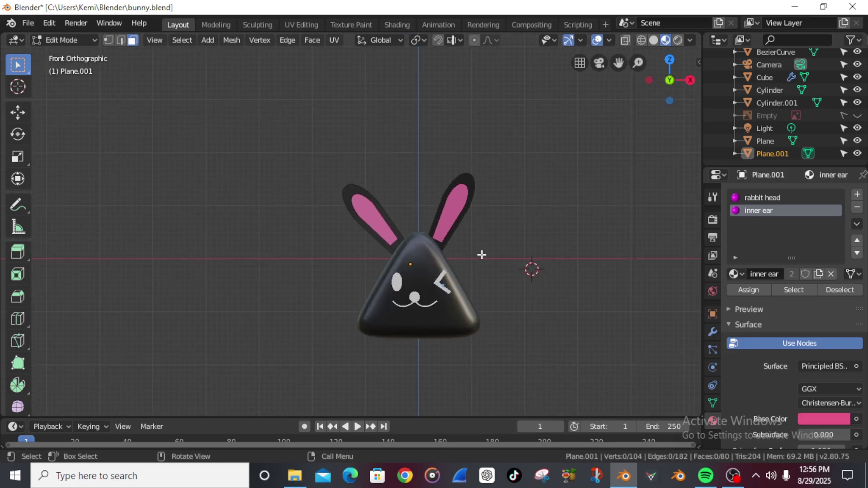
scroll(482, 255, "up", 1)
key("ctrl+s")
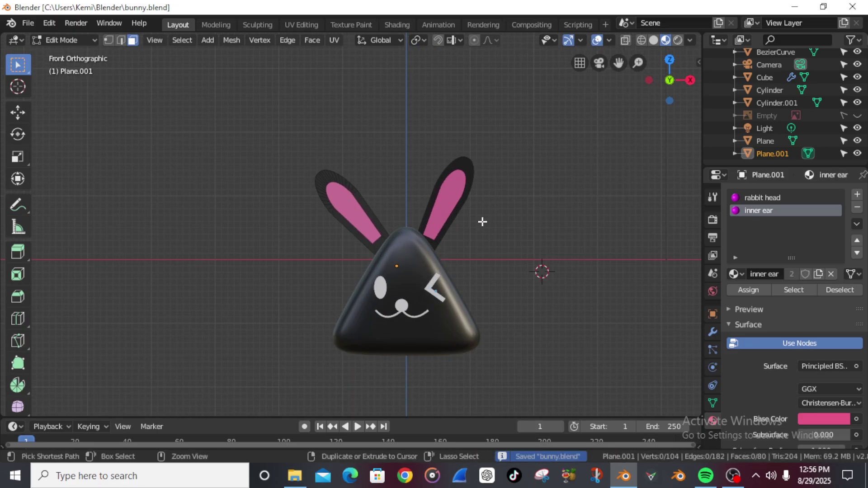
- Examine the bunny head with its colored ears from the front and from a slightly tilted angle
scroll(484, 227, "down", 2, "shift")
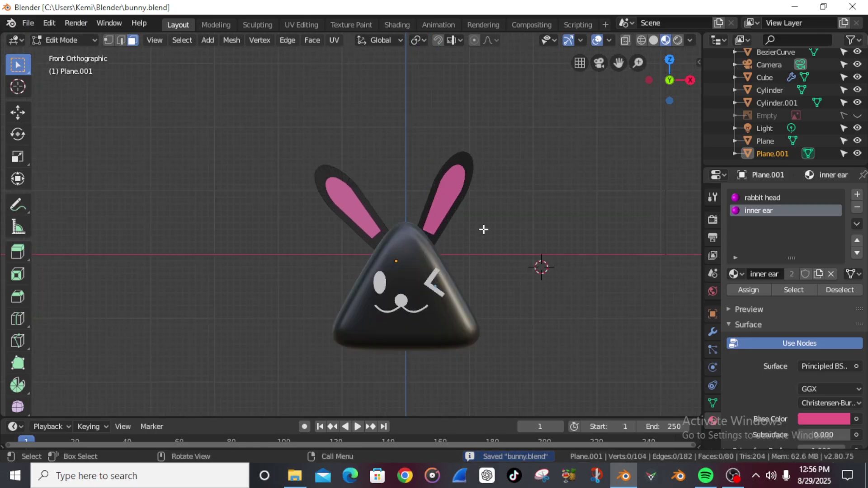
scroll(483, 230, "up", 2)
scroll(493, 226, "down", 2)
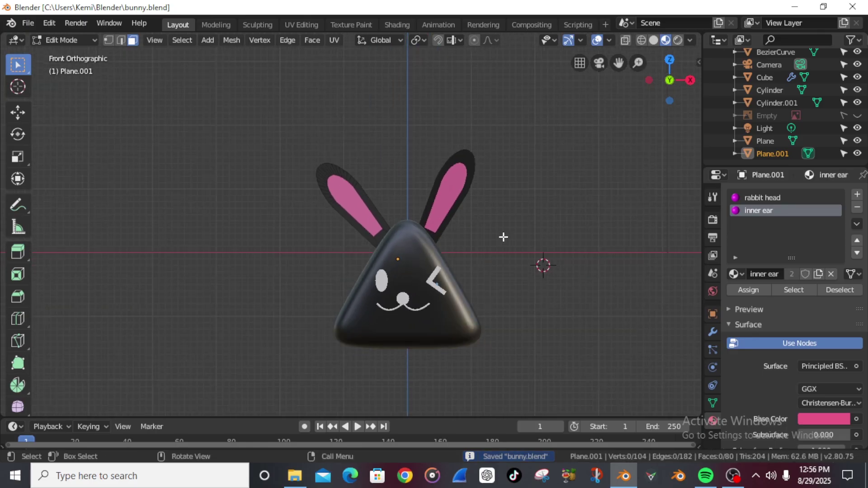
mouse_move(612, 257)
middle_mouse_down()
mouse_move(501, 262)
mouse_move(579, 259)
mouse_move(606, 247)
middle_mouse_up()
scroll(498, 256, "down", 3)
scroll(457, 279, "up", 1)
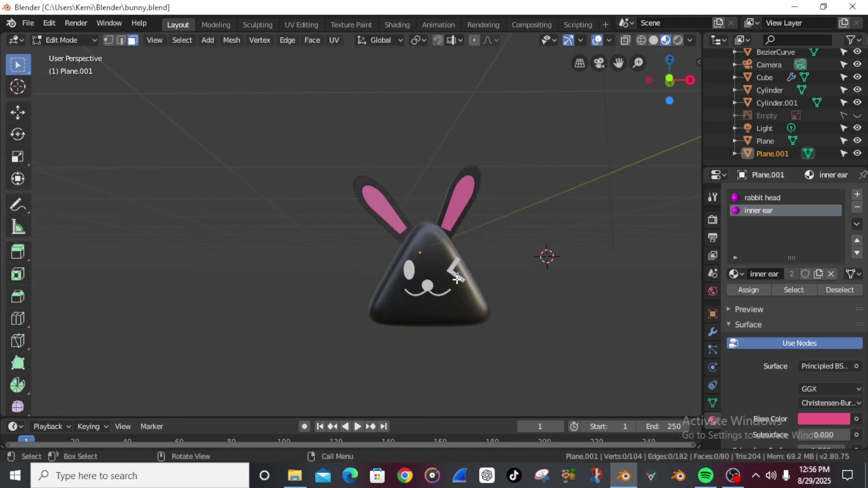
scroll(457, 279, "up", 2)
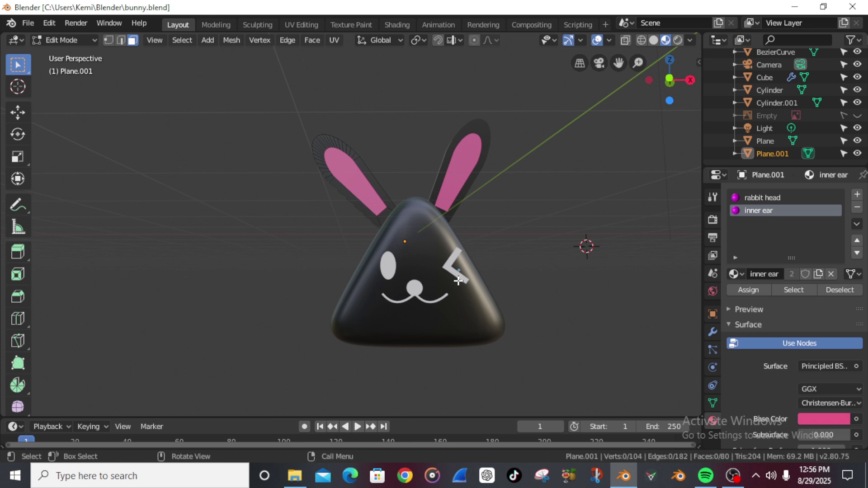
key("KP_1")
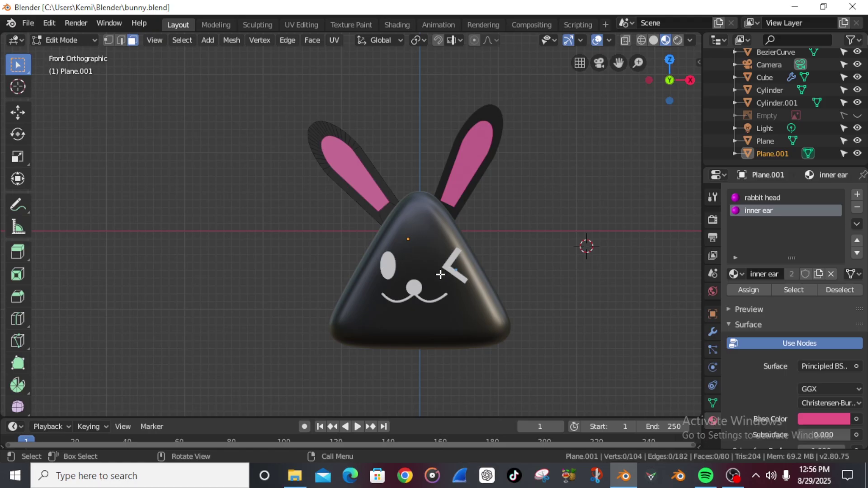
- Return to Object Mode and give the eyes object a new material
key("Tab")
left_click(386, 269)
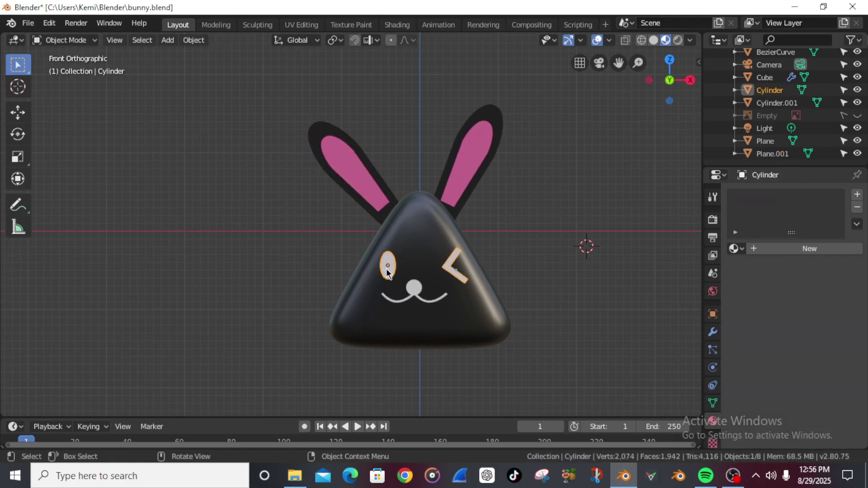
left_click(754, 250)
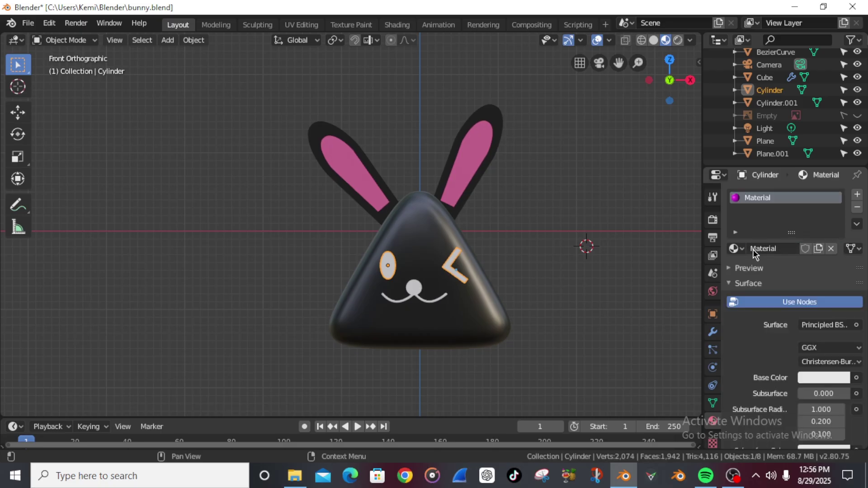
left_click(823, 379)
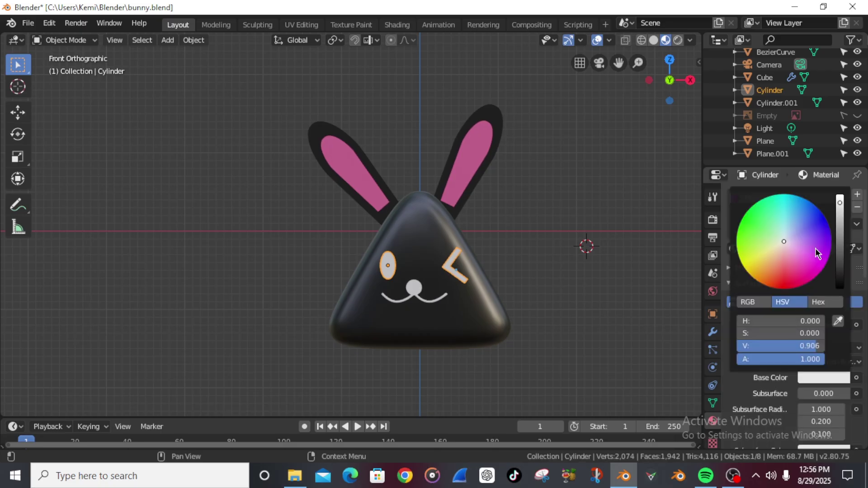
- Try pink, pale yellow, blue and red as the base color of the eyes' material
left_click(792, 274)
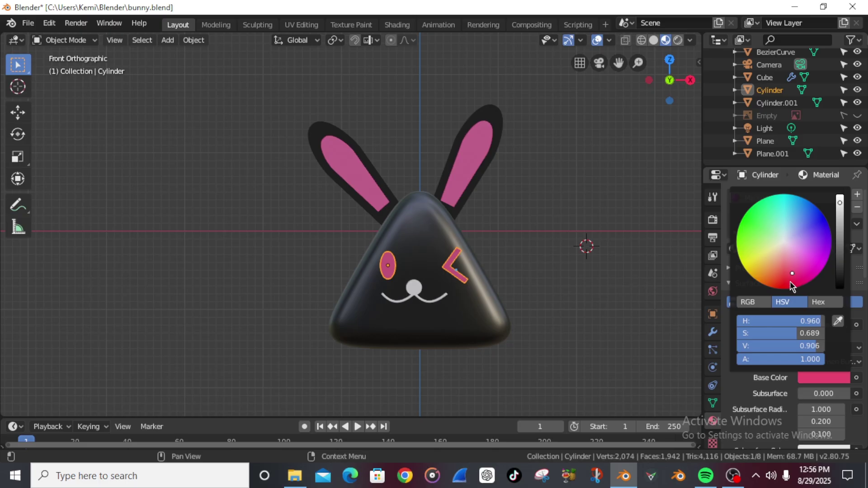
left_click_drag(790, 284, 772, 252)
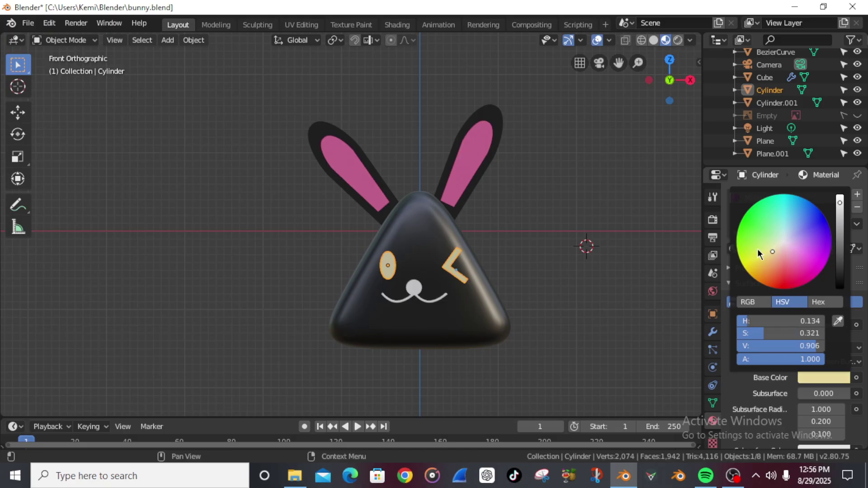
left_click(769, 248)
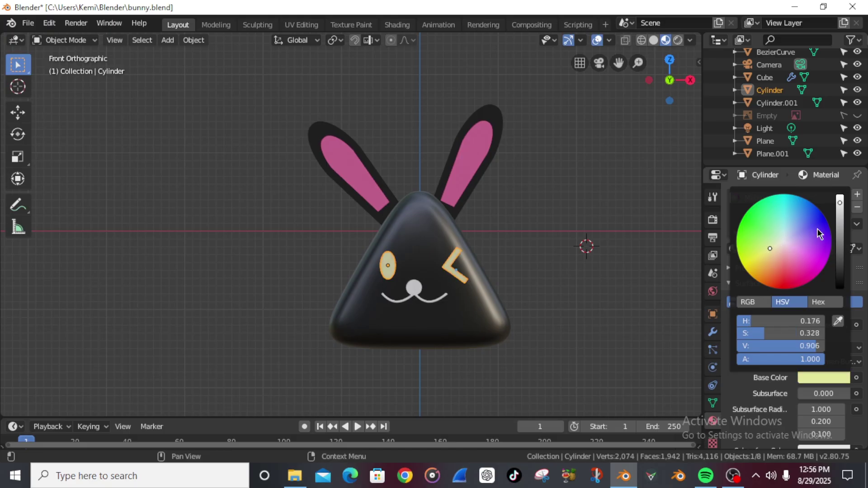
left_click_drag(818, 229, 823, 219)
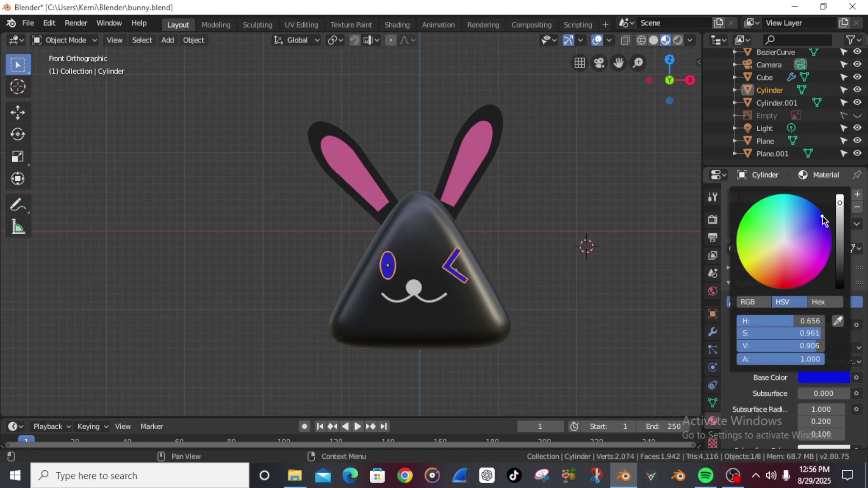
left_click(767, 247)
left_click_drag(796, 286, 783, 290)
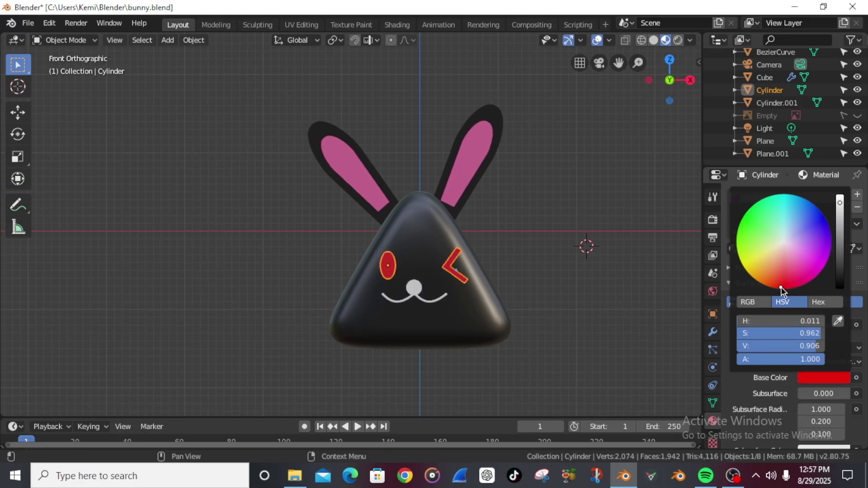
- Set the base color of the eyes' material to a light cream and deselect the eyes
left_click(778, 247)
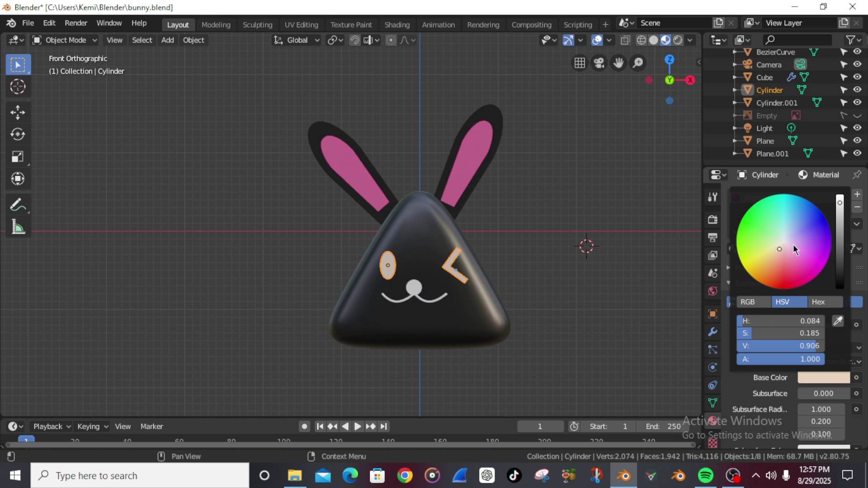
left_click(790, 247)
left_click(774, 249)
left_click(779, 248)
left_click(566, 204)
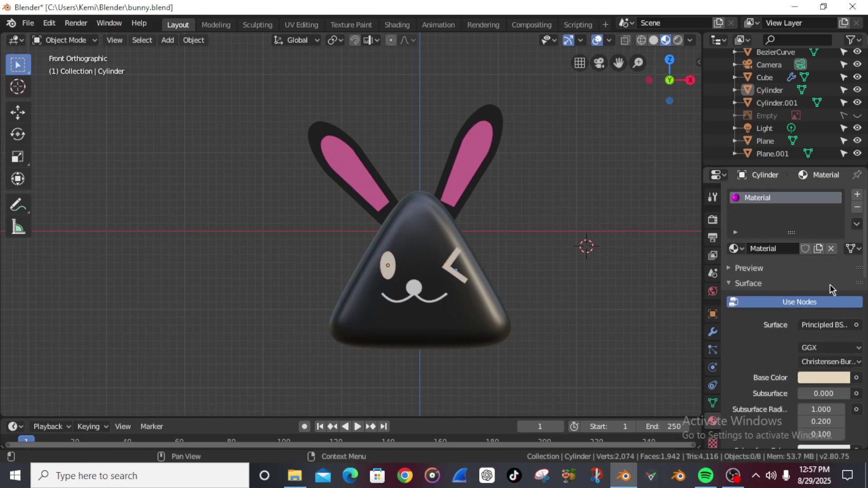
- Give the round nose a new material, trying a green and then a yellow base color
scroll(525, 292, "up", 2)
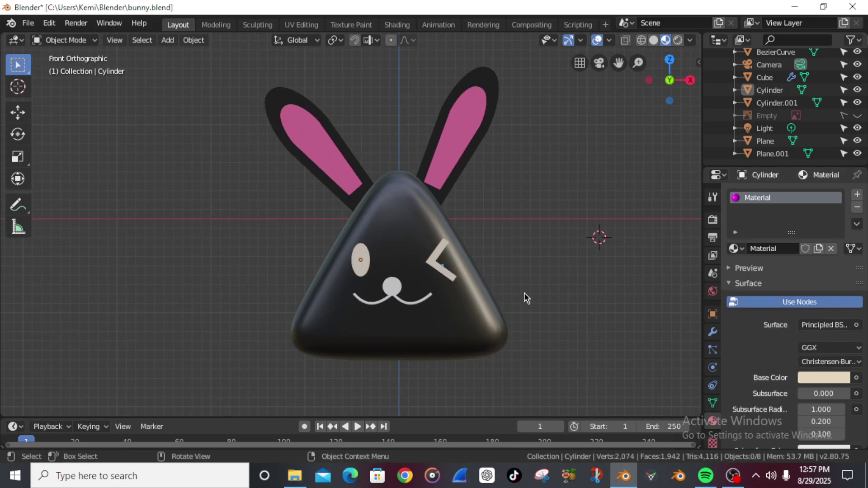
left_click(359, 286)
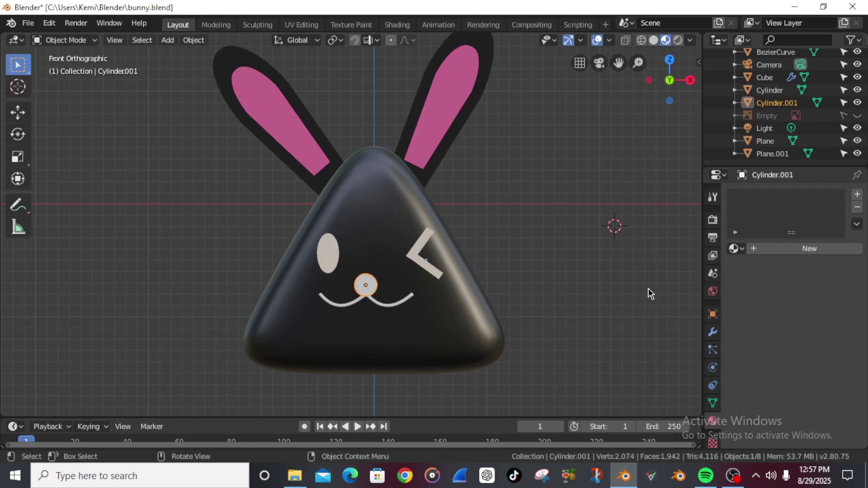
left_click(758, 252)
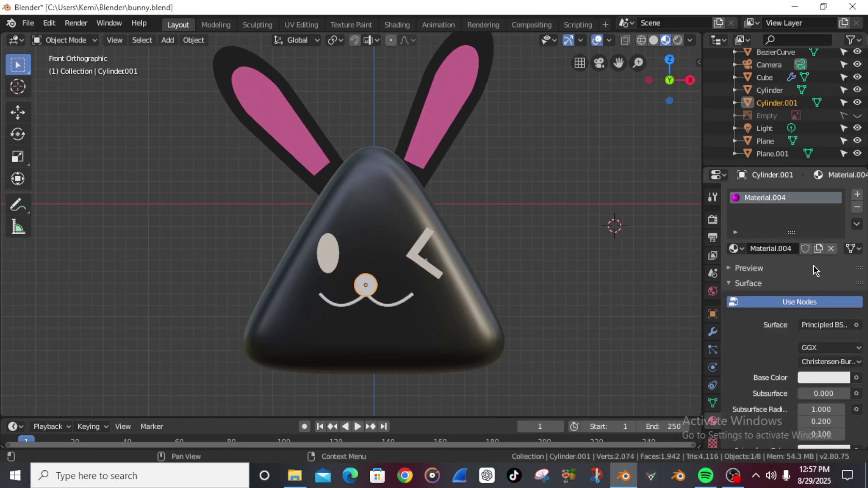
left_click(830, 378)
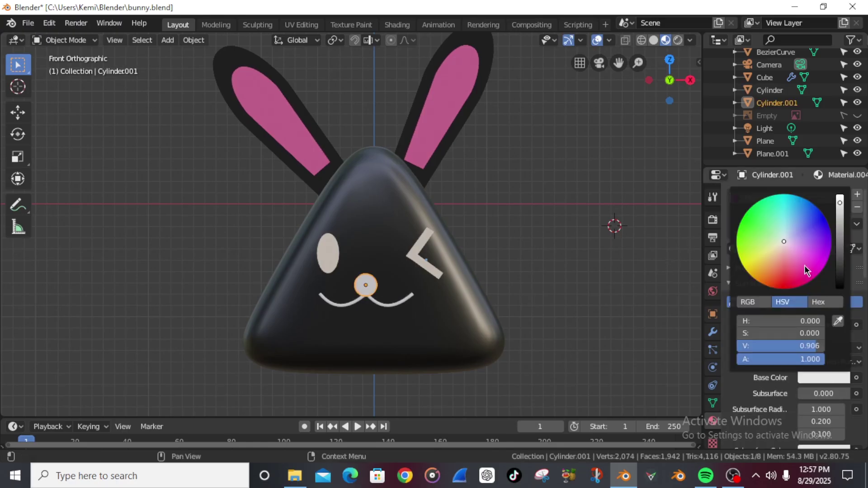
left_click_drag(818, 231, 748, 231)
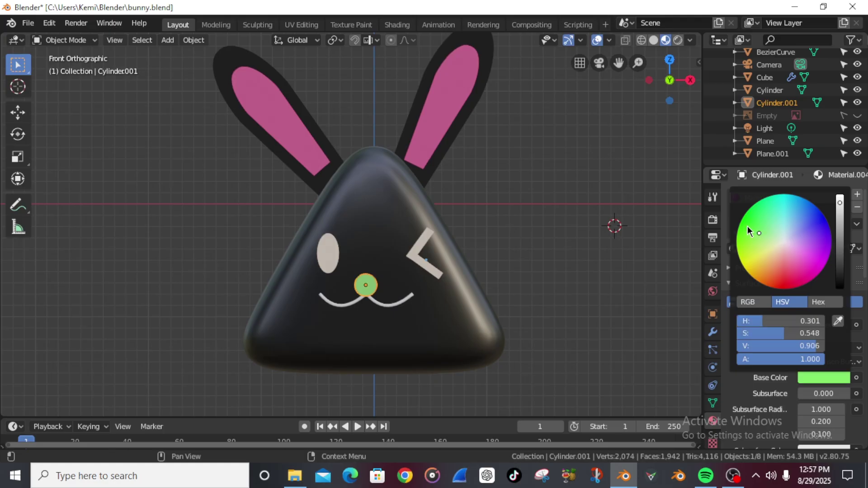
left_click(764, 254)
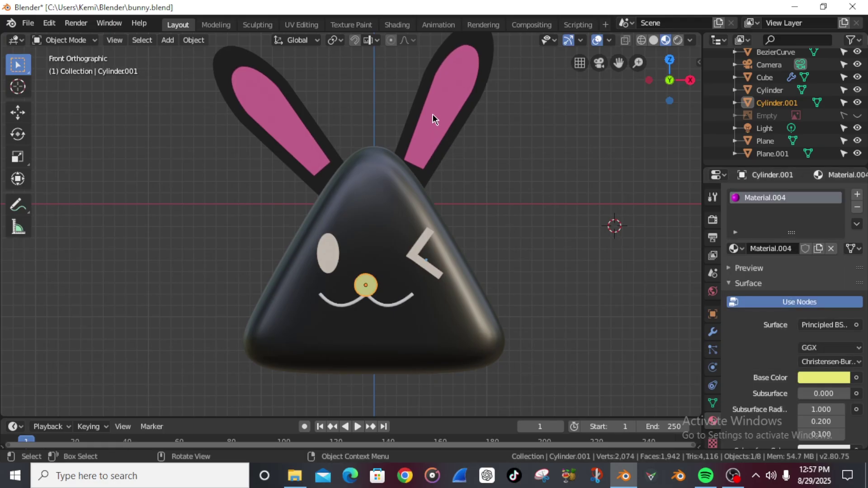
- Replace the nose's material with the existing "inner ear" material
left_click(736, 249)
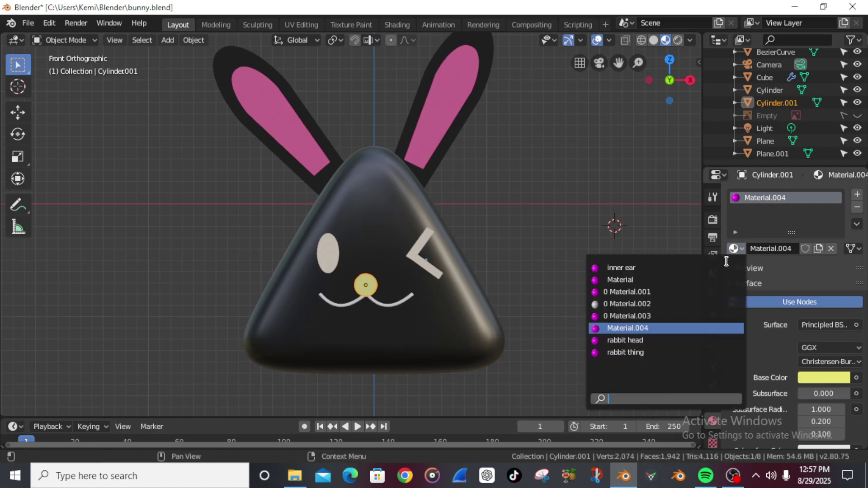
left_click(650, 269)
left_click(503, 203)
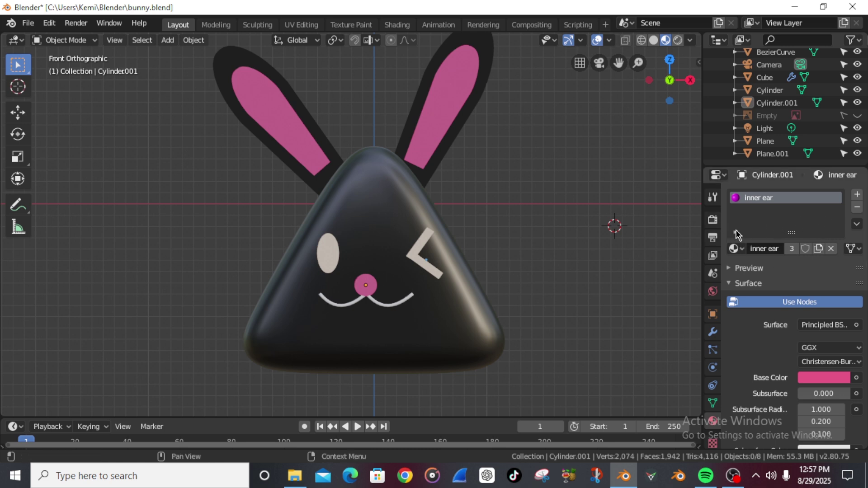
- Rename the material of the eyes object as "eye"
left_click(411, 263)
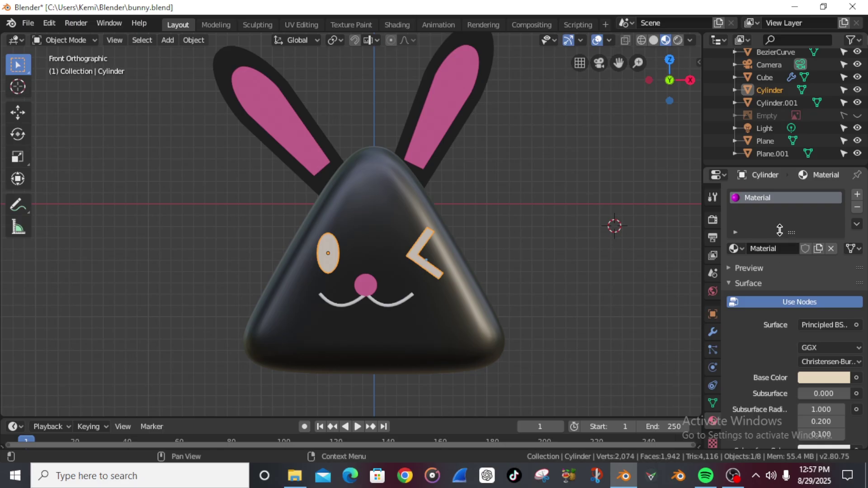
double_click(781, 199)
type("eye")
key("Return")
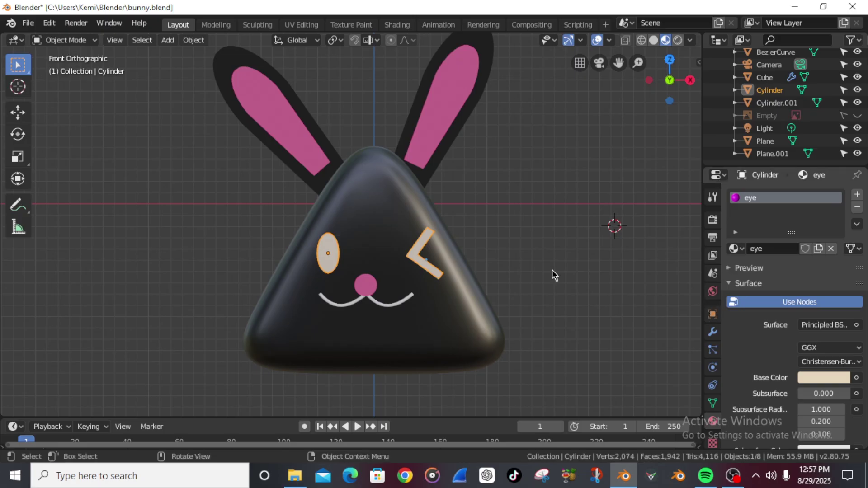
- Apply the existing "eye" material to the nose and save bunny.blend
left_click(364, 285)
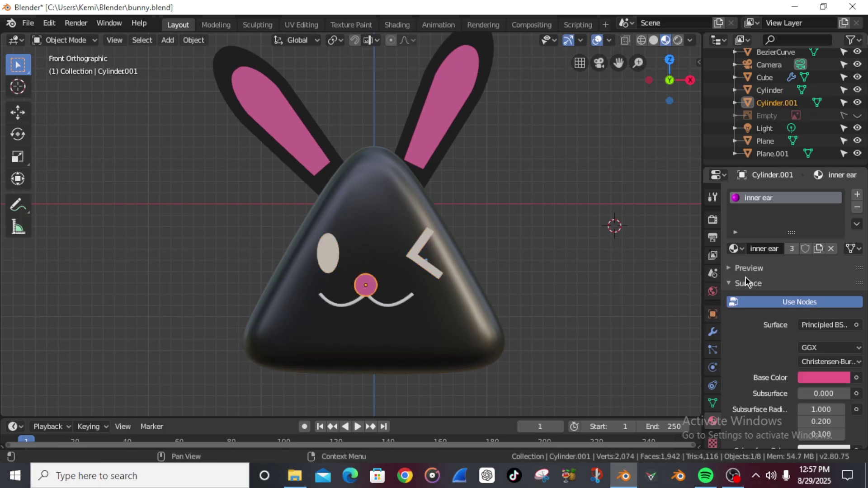
left_click(735, 249)
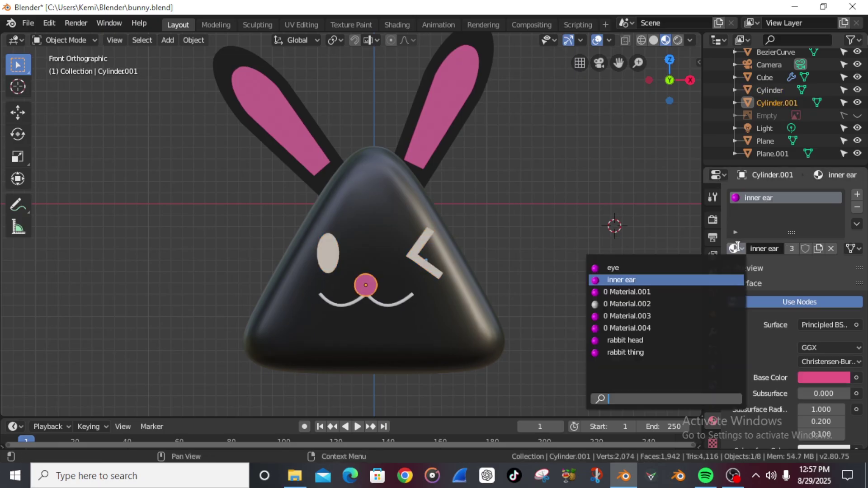
left_click(663, 269)
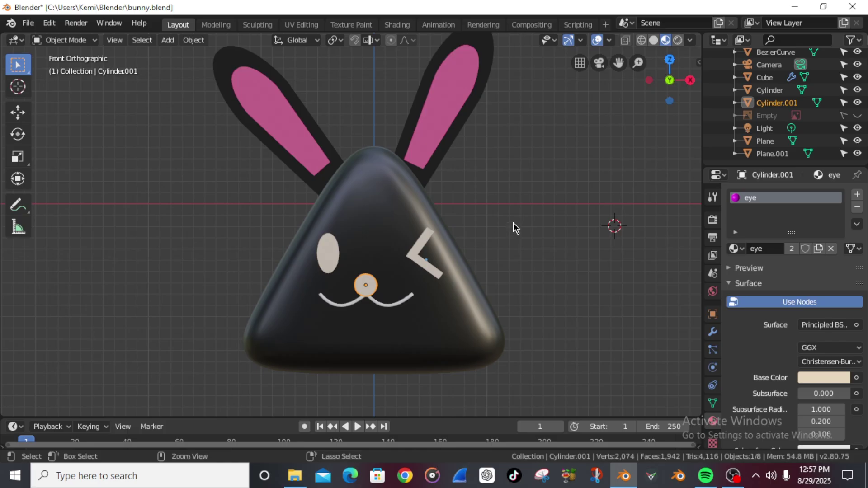
key("ctrl+s")
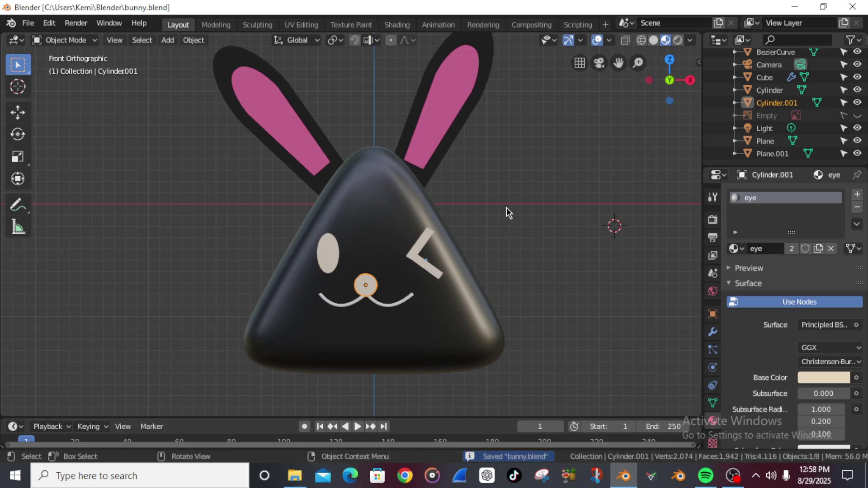
- Set the roughness of the "inner ear" material to 0.250 on the ear above the winking eye
scroll(506, 207, "down", 2)
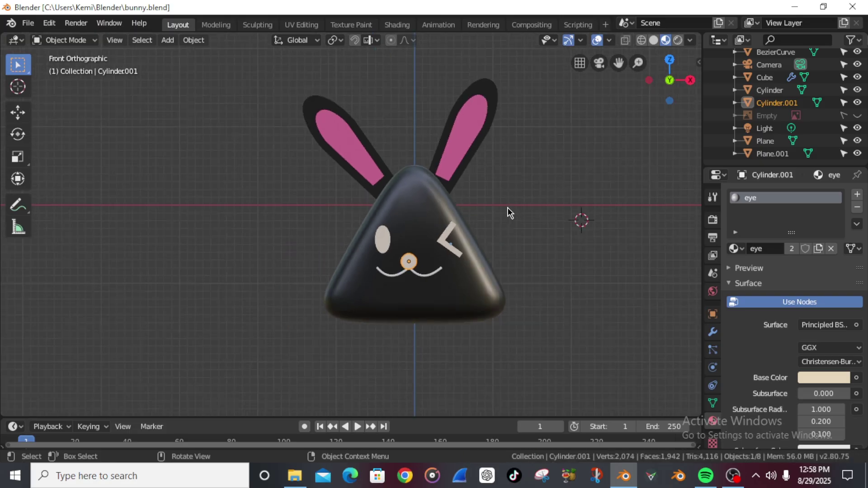
scroll(508, 209, "up", 1)
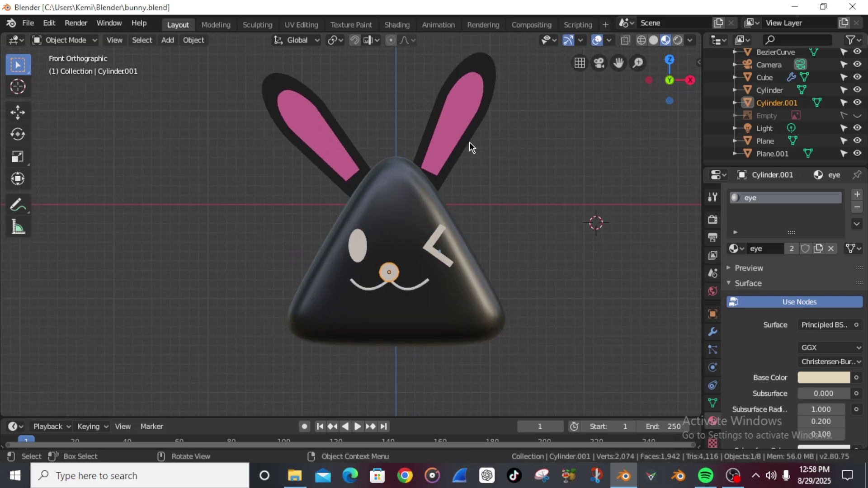
left_click(456, 112)
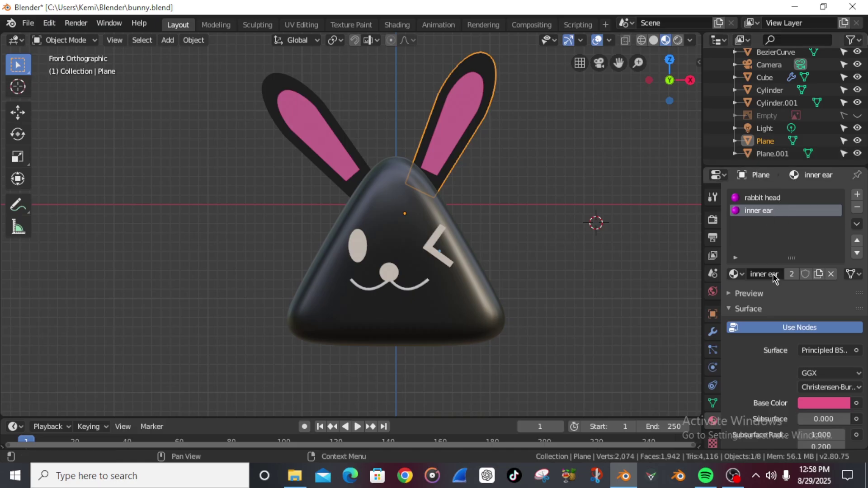
scroll(767, 368, "down", 10)
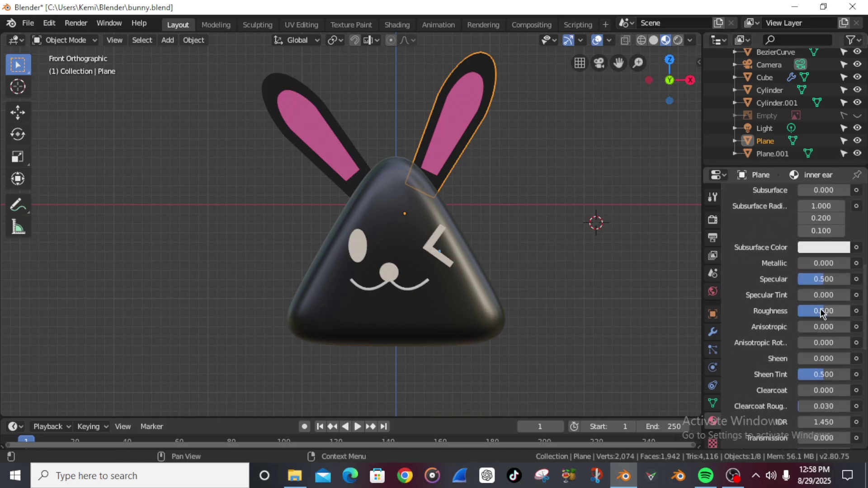
left_click_drag(822, 312, 810, 312)
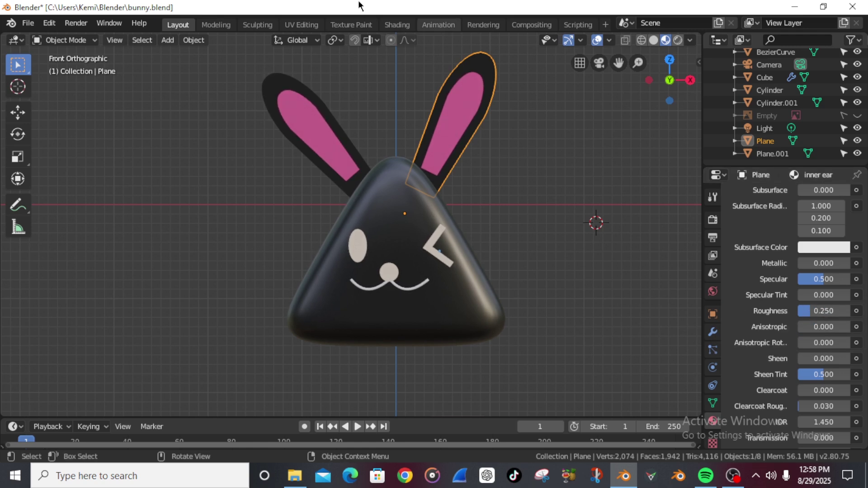
scroll(518, 130, "up", 5)
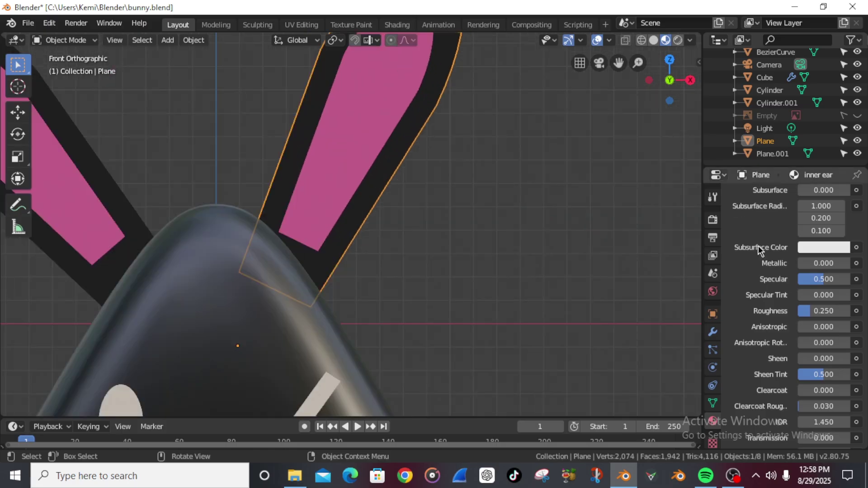
scroll(740, 240, "down", 3)
scroll(743, 230, "up", 8)
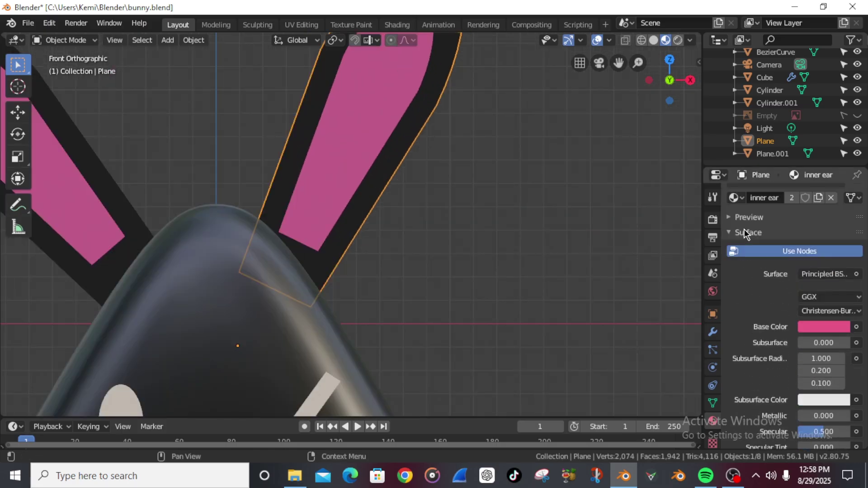
scroll(744, 234, "up", 3)
scroll(435, 204, "down", 1)
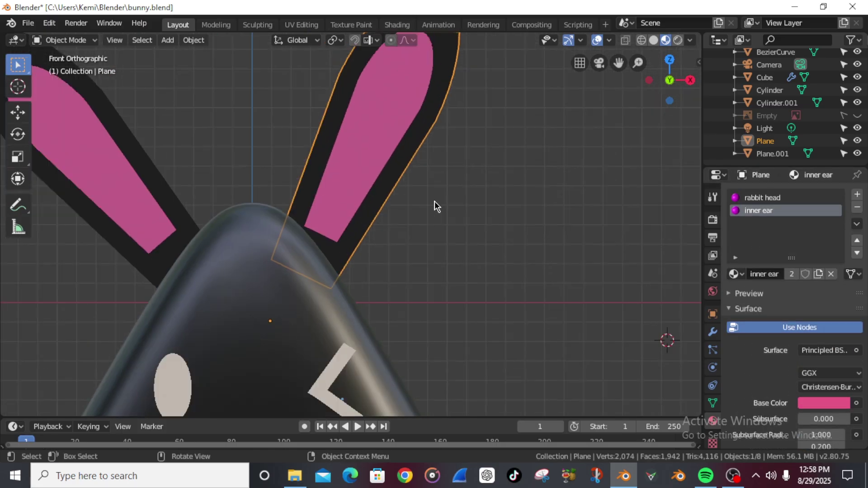
scroll(441, 205, "down", 7)
left_click(473, 208)
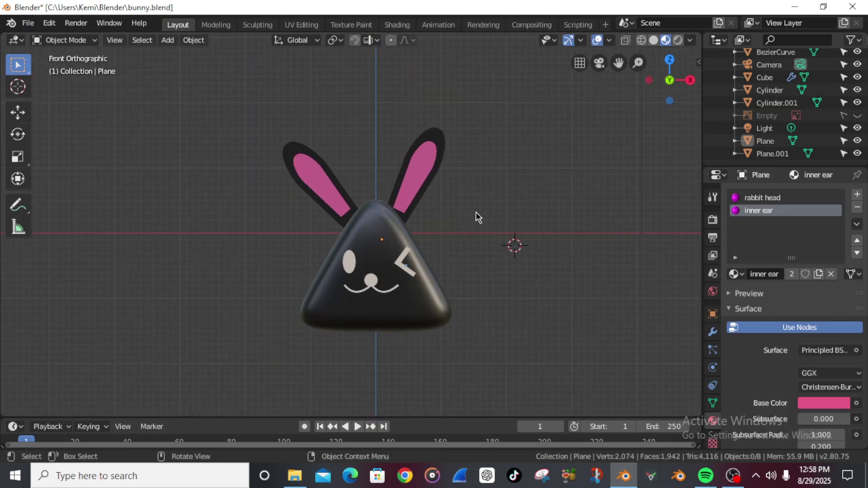
- Try rotating the ear above the winking eye further outward, and turn it back to its more upright angle
left_click(438, 145)
key("r")
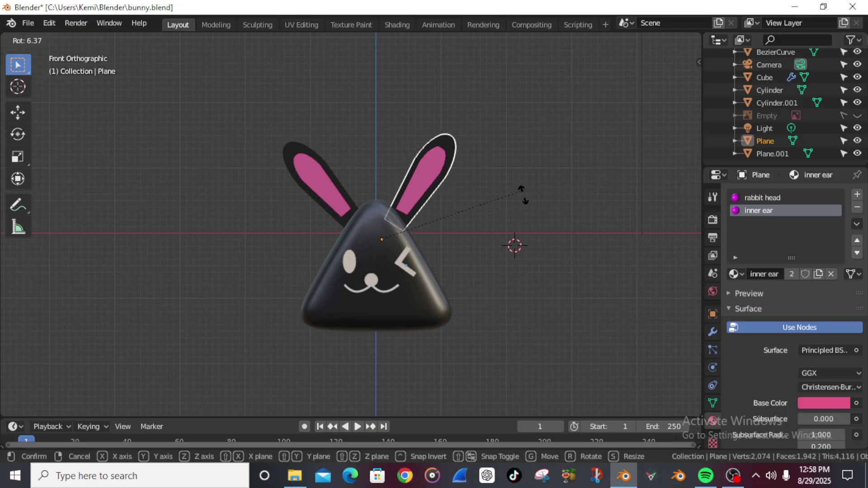
right_click(519, 210)
left_click(524, 175)
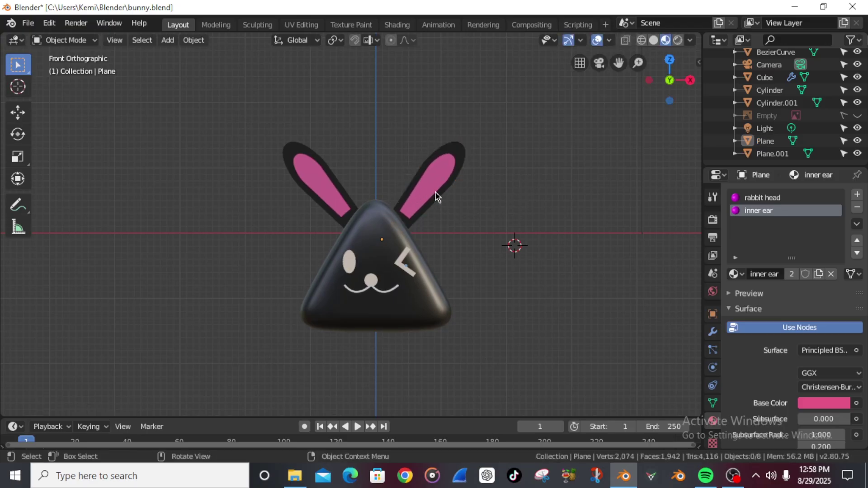
left_click(457, 172)
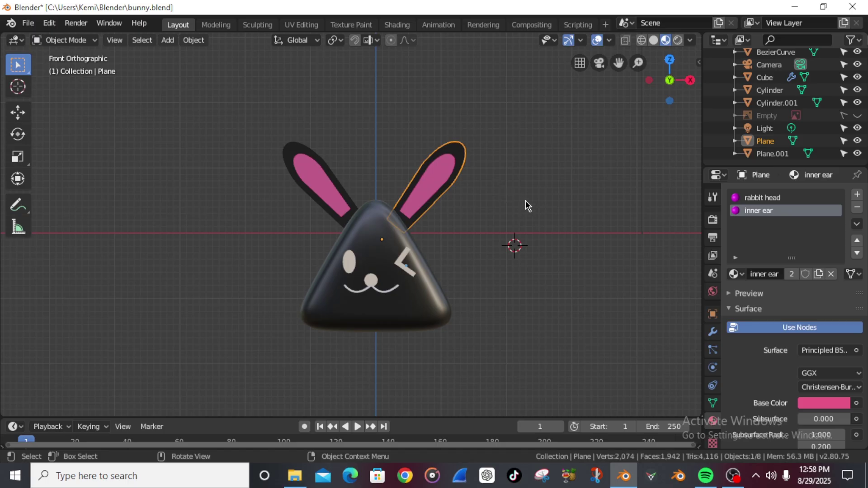
key("r")
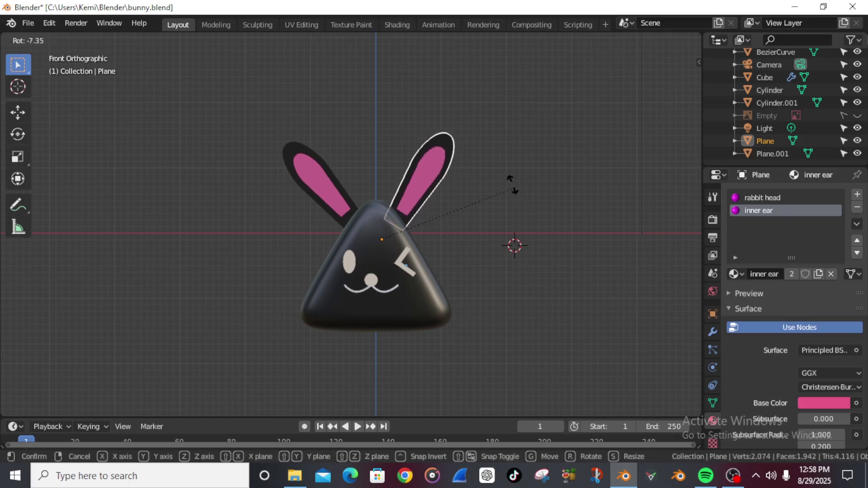
left_click(498, 181)
left_click(511, 188)
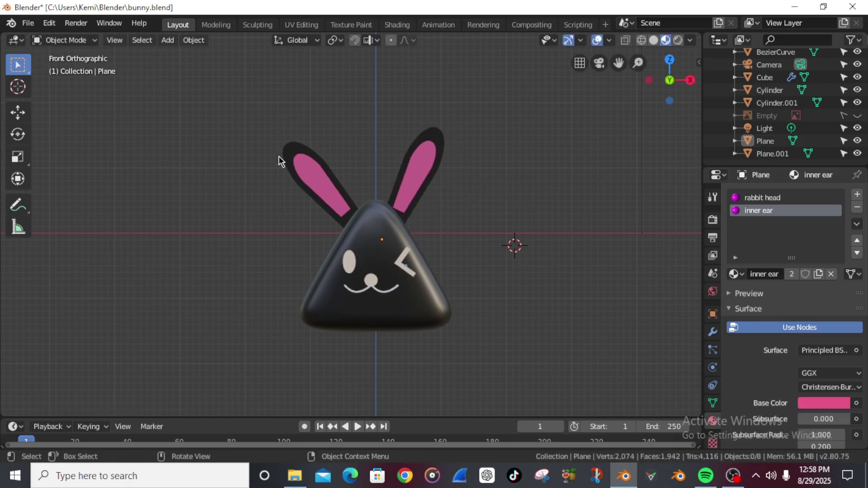
- Rotate the ear above the open eye more upright so its tilt mirrors the other ear
left_click(291, 152)
key("r")
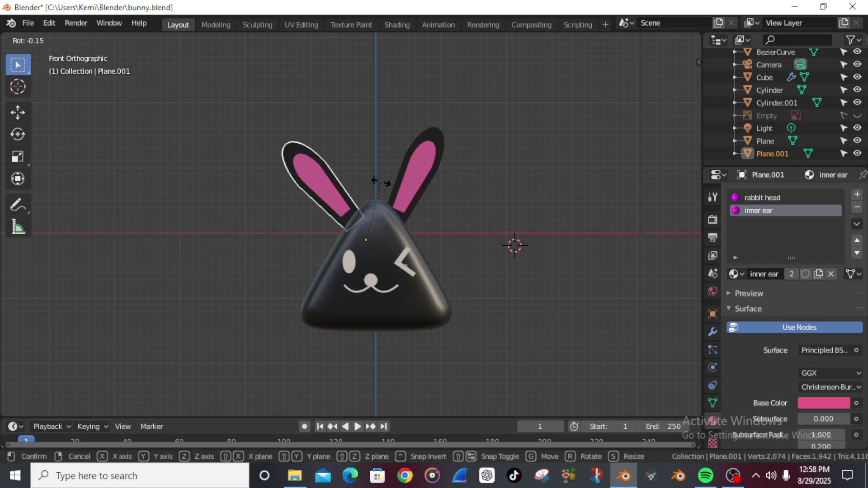
left_click(453, 203)
left_click(459, 202)
scroll(485, 185, "down", 2)
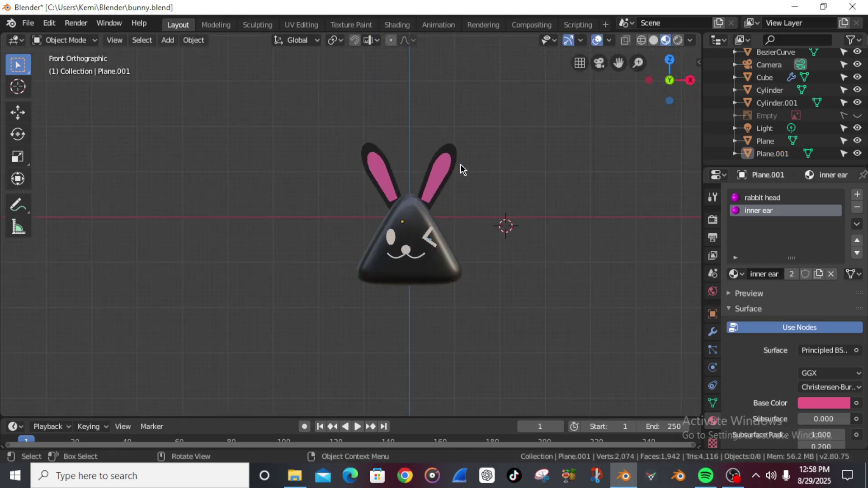
scroll(456, 177, "up", 2)
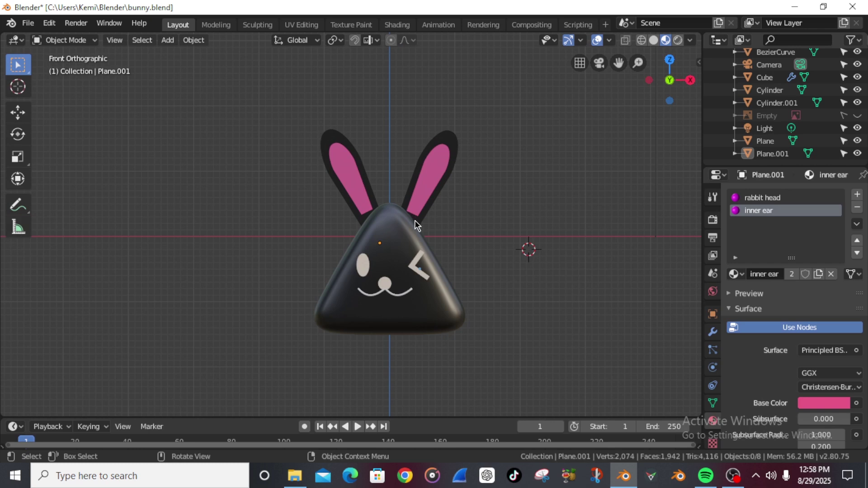
- Move the ear above the winking eye along its local Y axis, slightly lower into the head
left_click(417, 224)
left_click(444, 170)
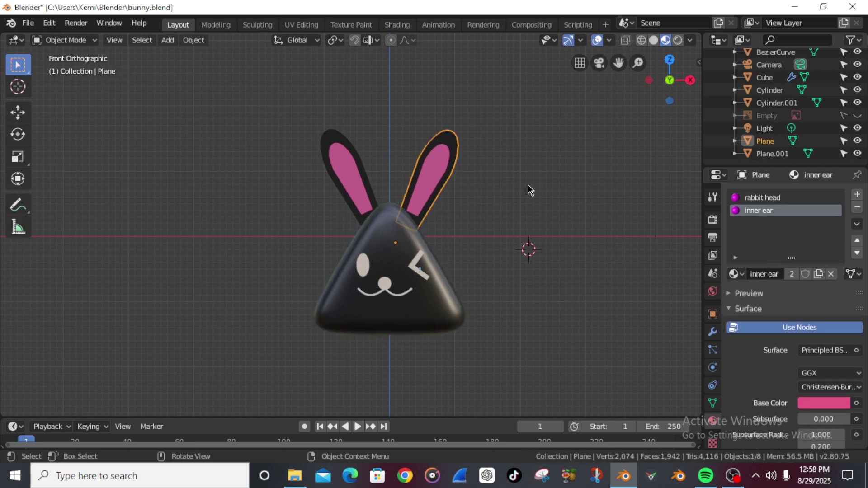
mouse_move(495, 196)
middle_mouse_down()
mouse_move(454, 202)
mouse_move(503, 197)
middle_mouse_up()
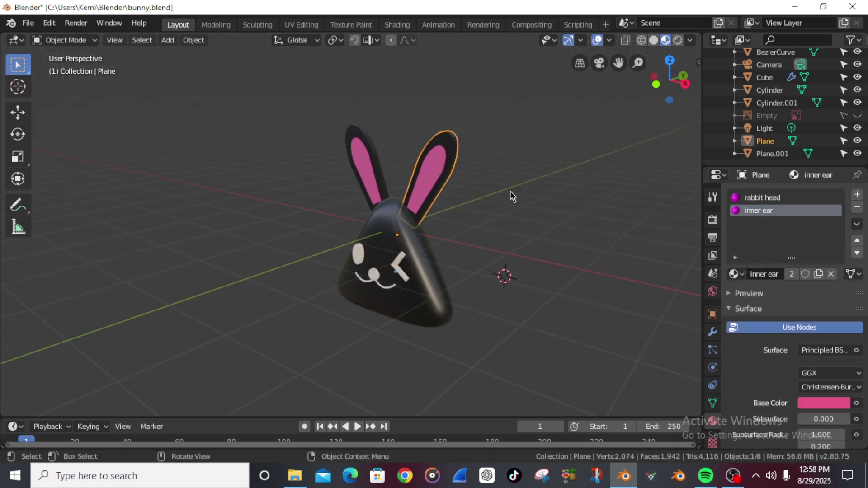
key("g")
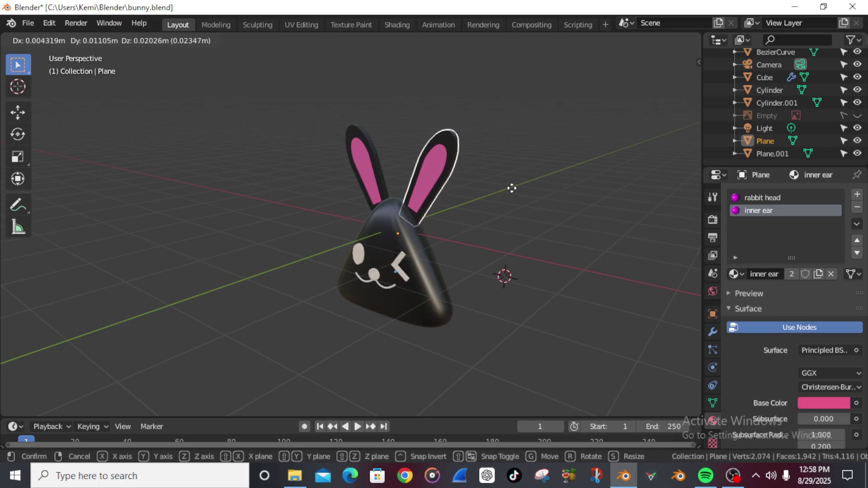
key("y")
key("y")
left_click(508, 194)
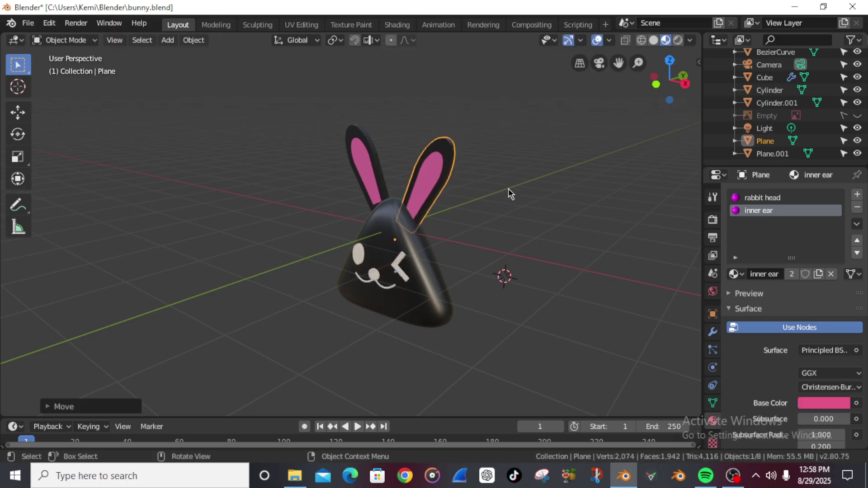
scroll(509, 189, "down", 3)
scroll(508, 188, "up", 3)
middle_click_drag(522, 206, 342, 200)
left_click(341, 200)
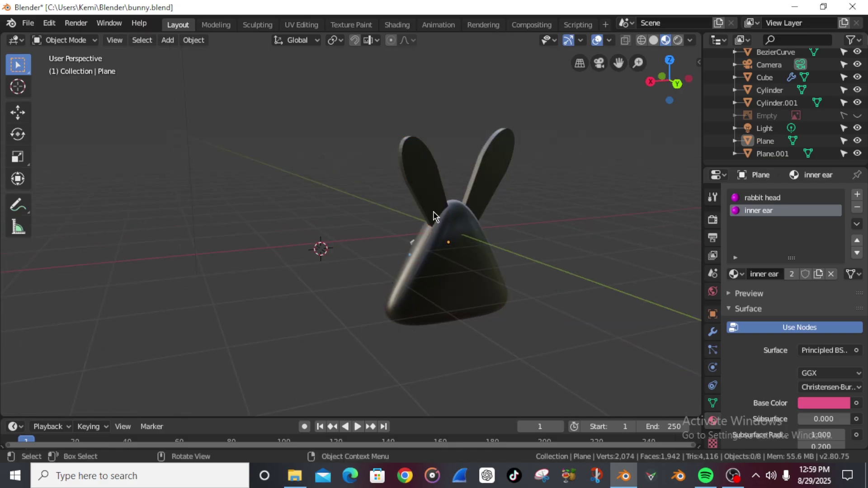
- Set the roughness of the "rabbit head" material to 0.3 on the ear above the winking eye
left_click(434, 200)
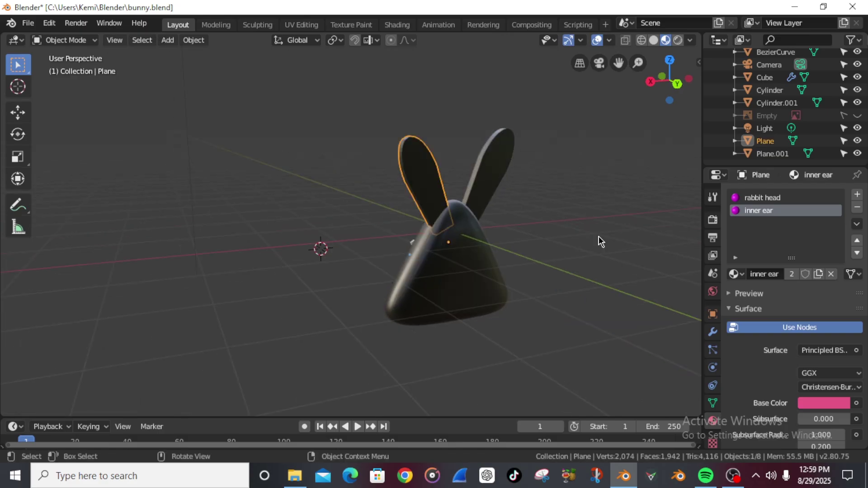
left_click(757, 197)
scroll(759, 392, "down", 6)
scroll(762, 386, "down", 4)
scroll(765, 362, "up", 6)
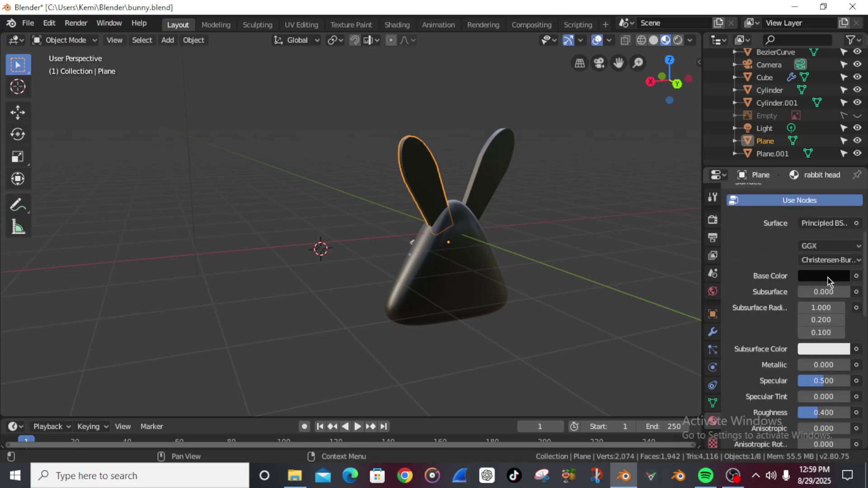
left_click(829, 277)
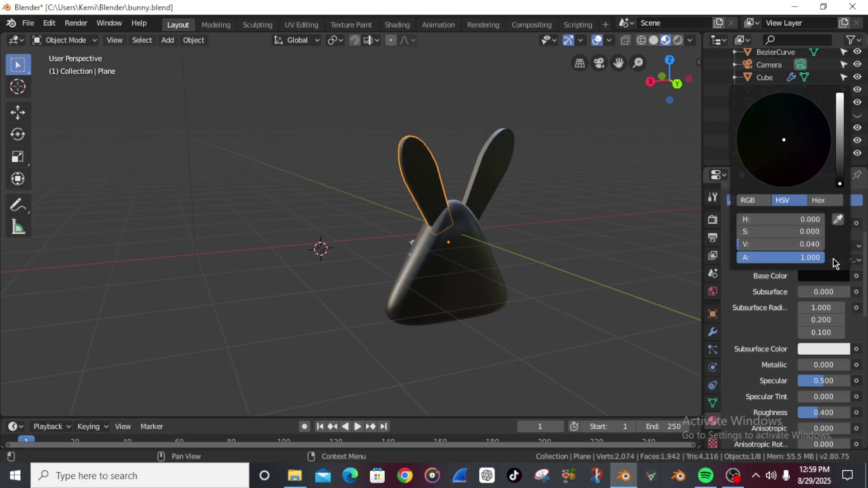
scroll(766, 381, "down", 3)
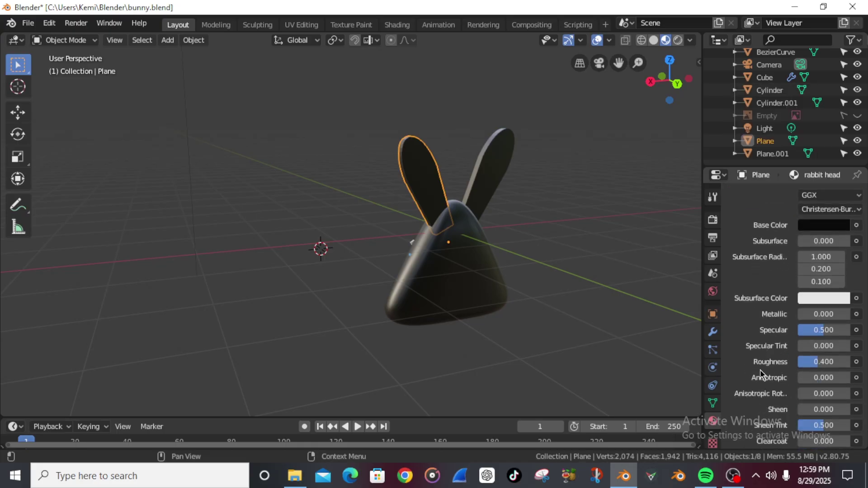
left_click(809, 362)
type("0.3")
key("Return")
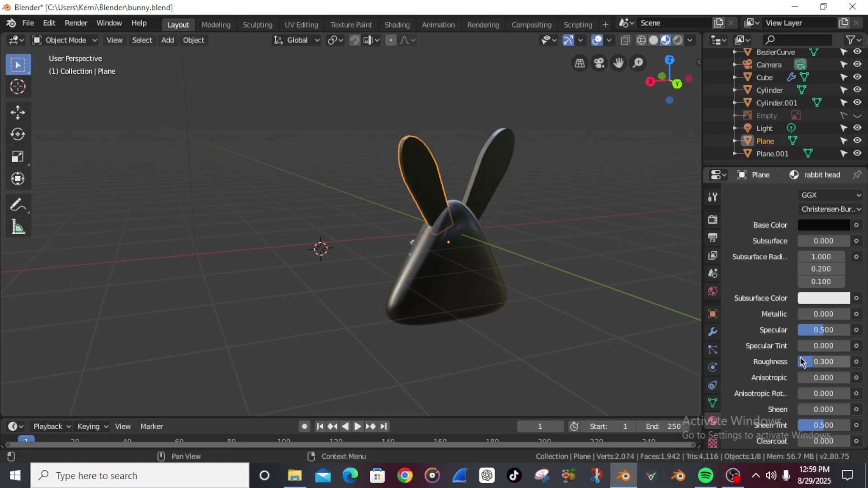